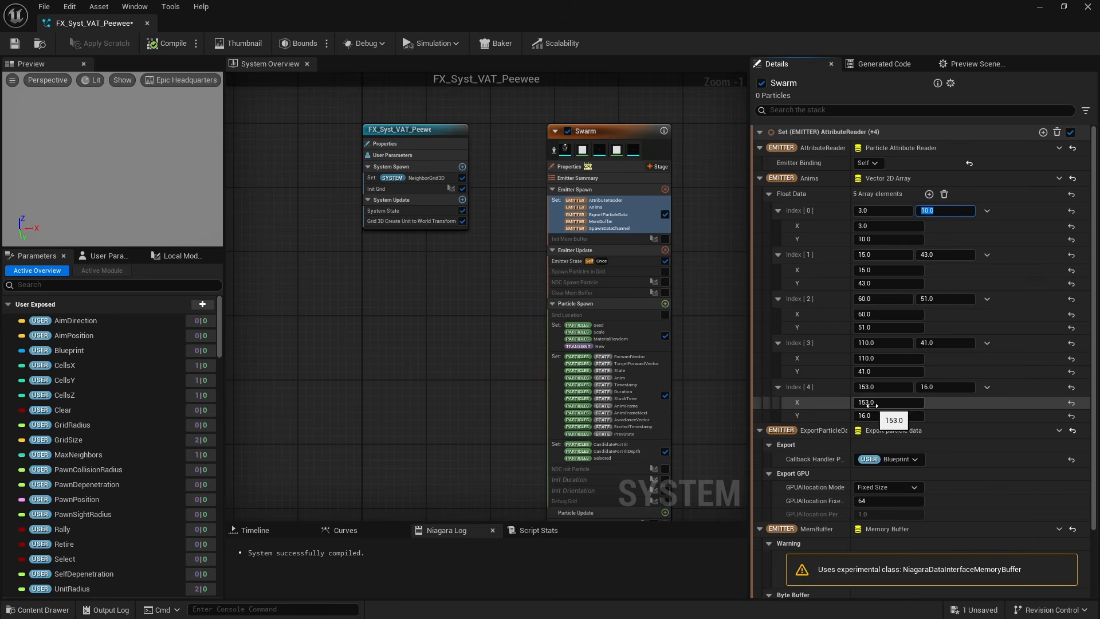
Review the Swarm emitter's spawn settings, from the animation array to the memory buffer and data channel, alongside the system's user parameters.
scroll(871, 405, "down", 2)
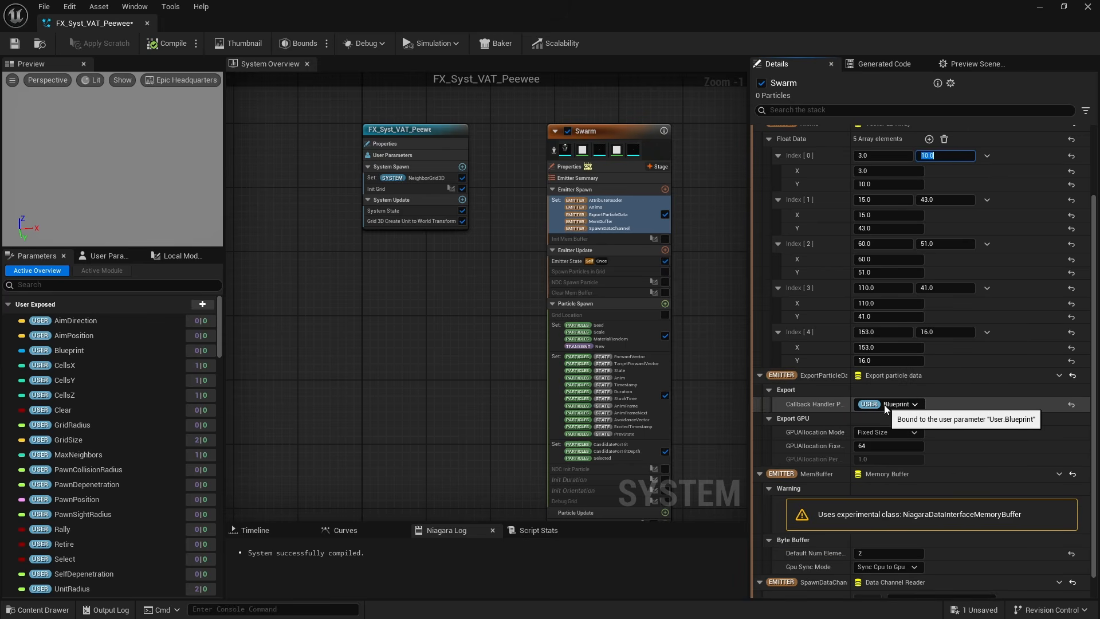
left_click(97, 256)
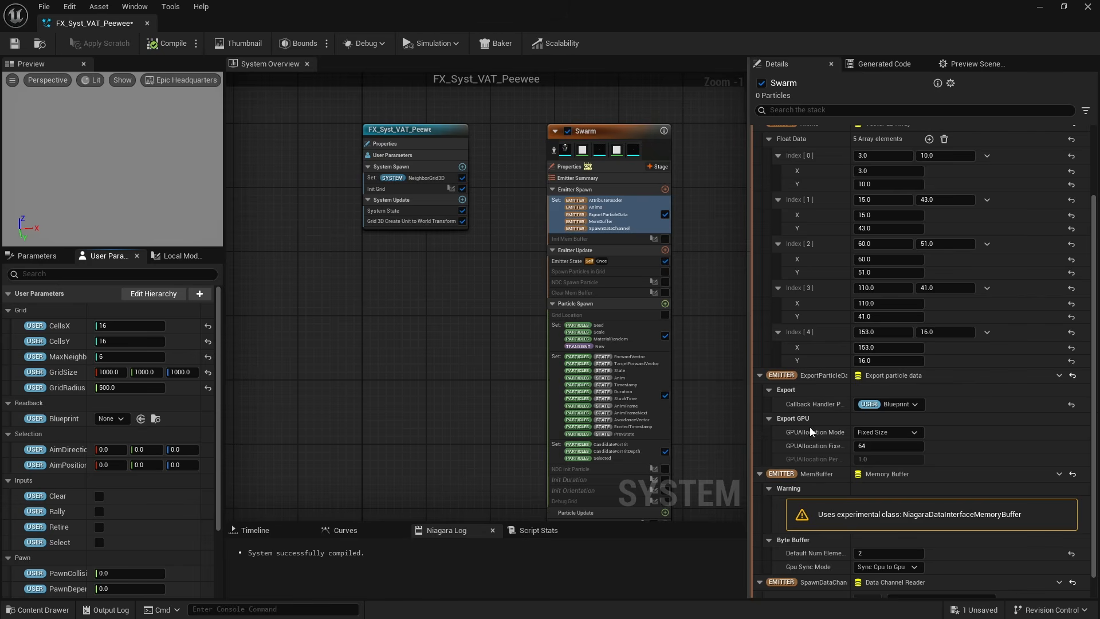
scroll(825, 427, "down", 2)
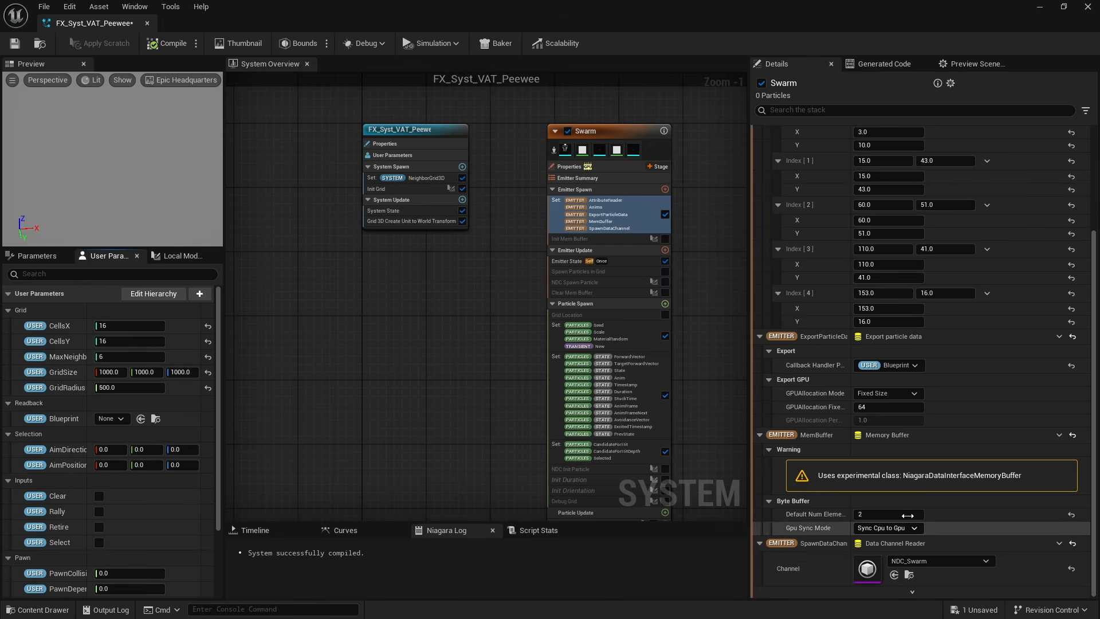
Look over the Swarm emitter's stack and inspect the Emitter Update group and its Emitter State life cycle settings.
right_click_drag(702, 403, 682, 235)
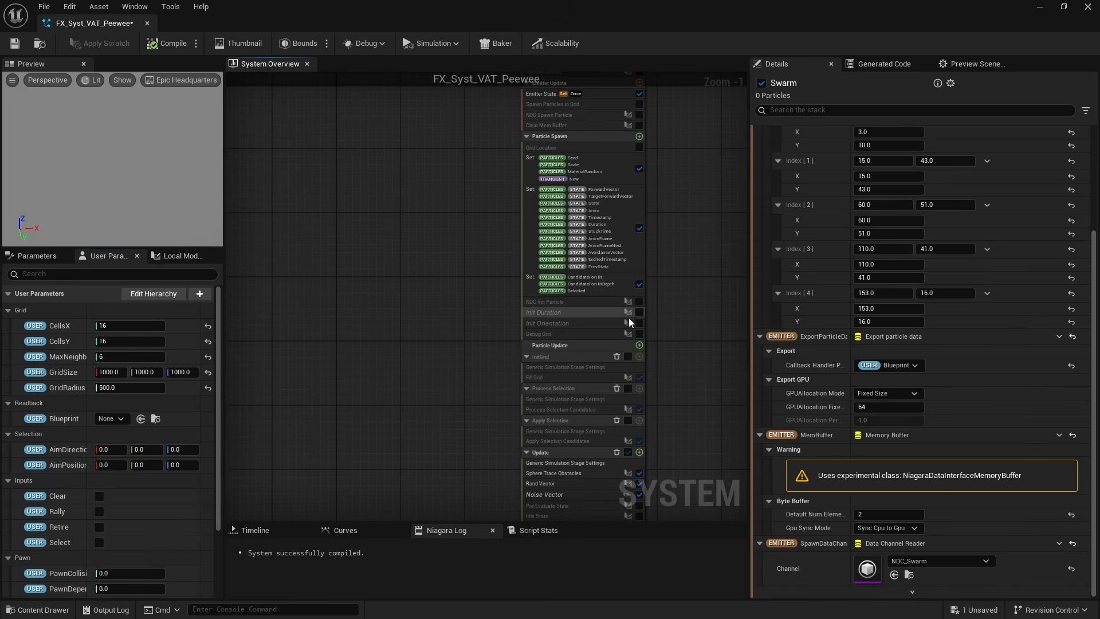
right_click_drag(682, 390, 683, 255)
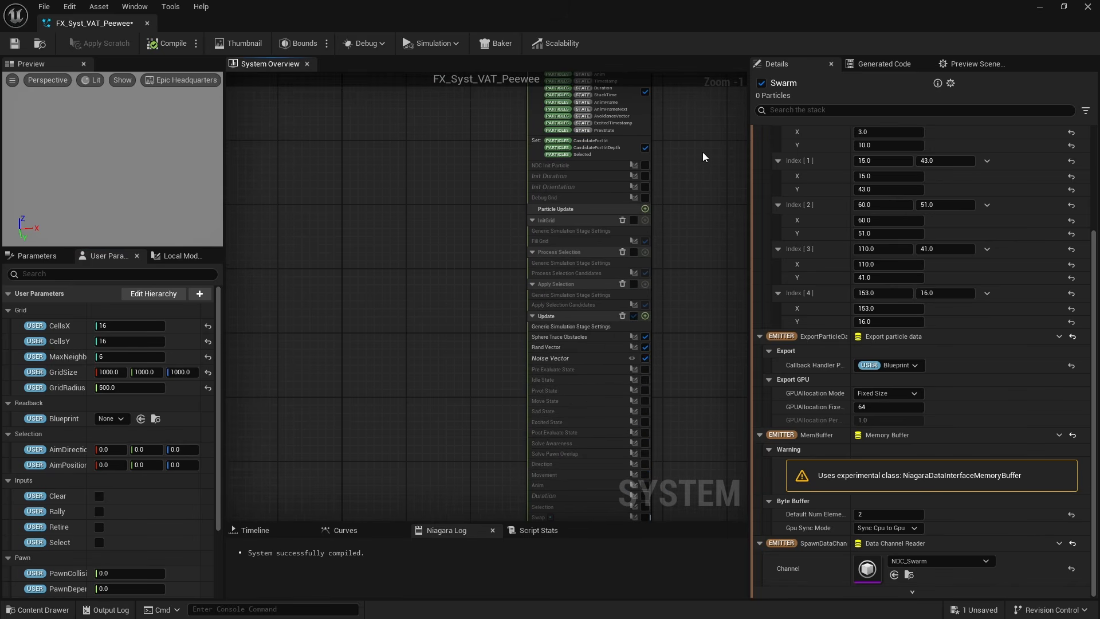
right_click_drag(702, 153, 687, 426)
scroll(688, 313, "up", 1)
left_click(564, 192)
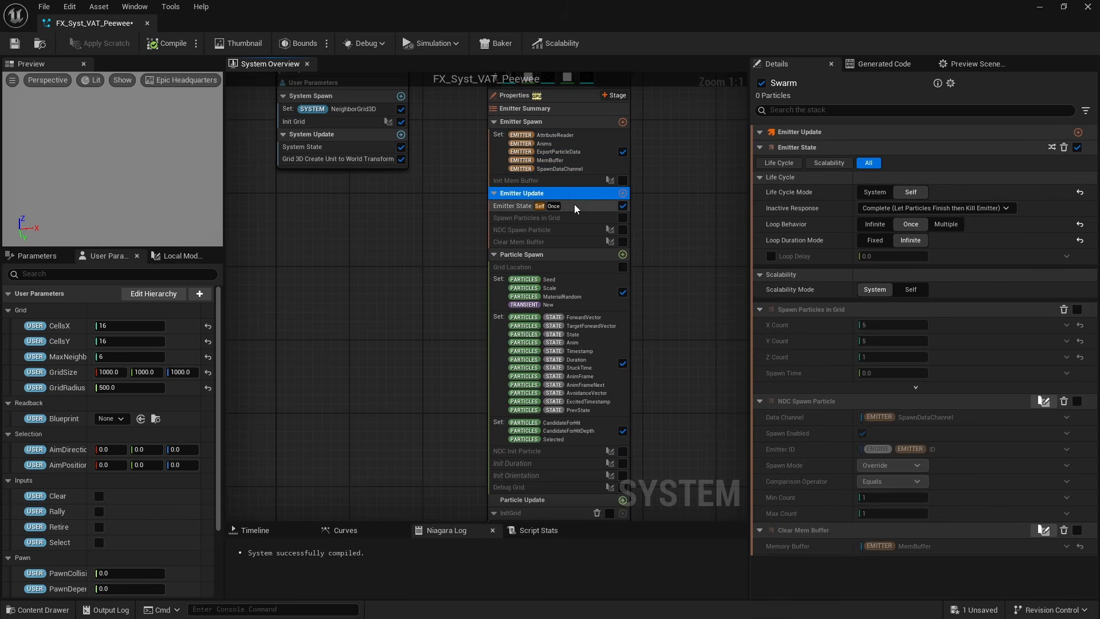
left_click(555, 207)
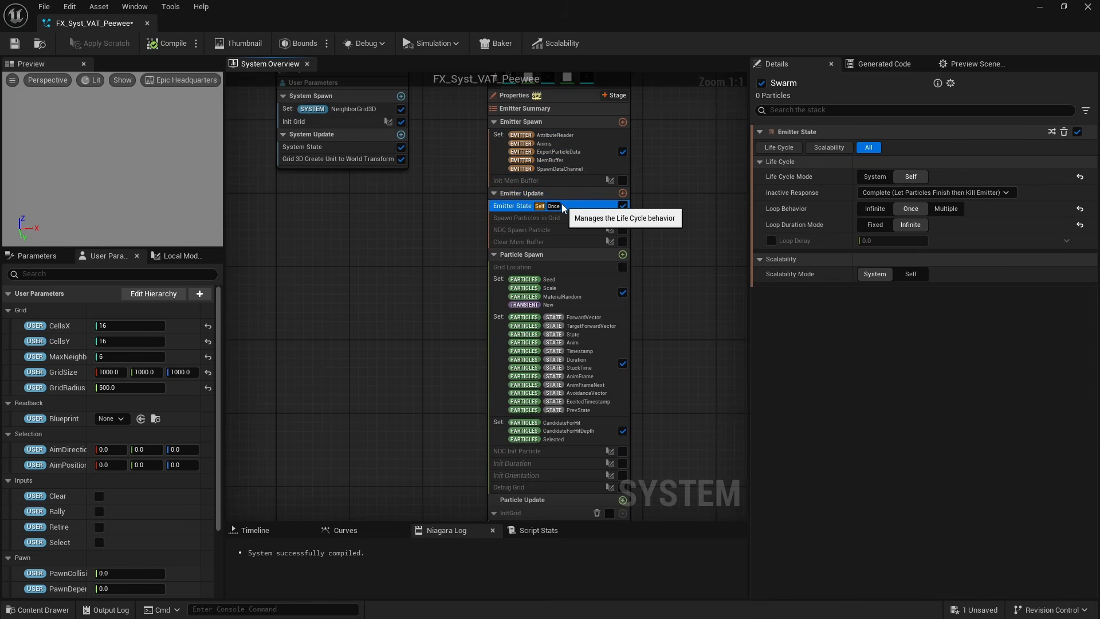
Inspect the Particle Spawn group's parameter sets for seed and scale, particle state, and hit-candidate selection.
left_click(542, 254)
scroll(607, 269, "down", 4)
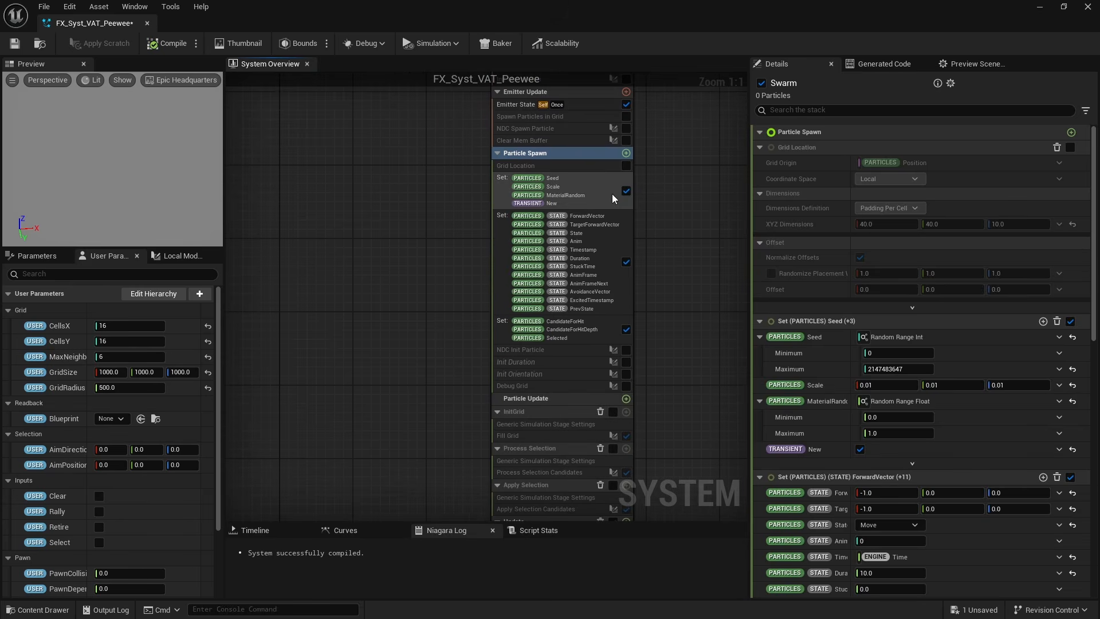
left_click(607, 194)
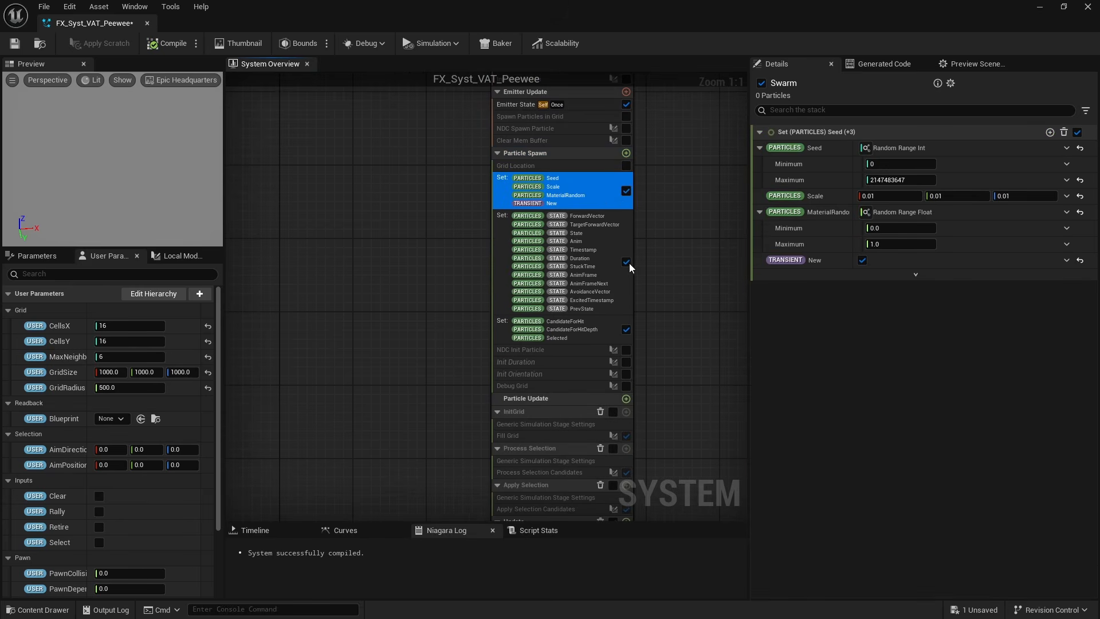
left_click(577, 264)
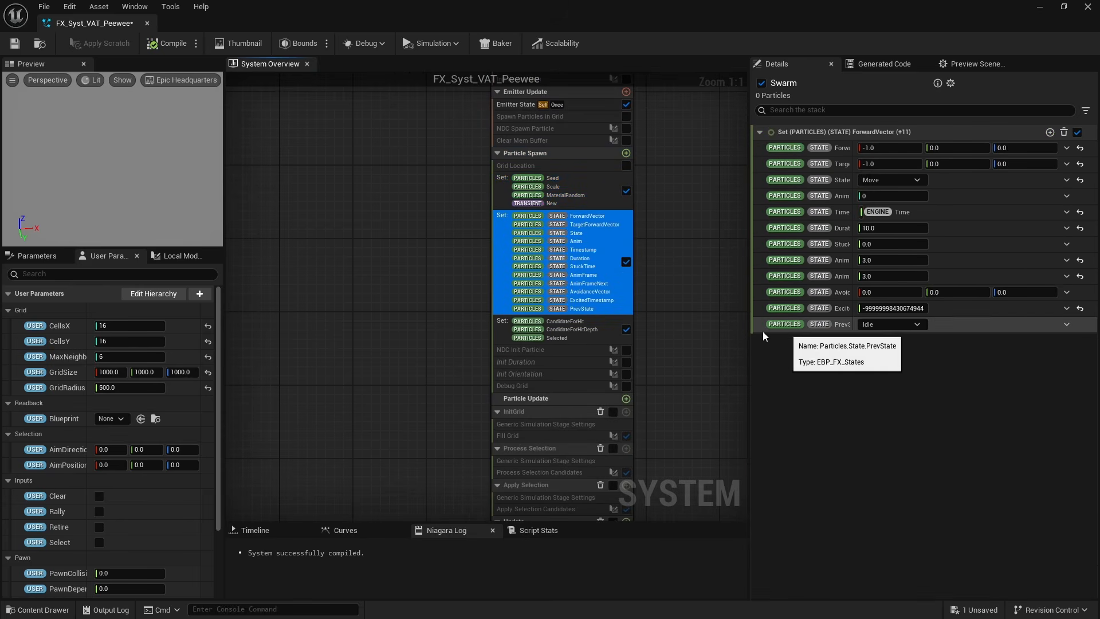
left_click(572, 331)
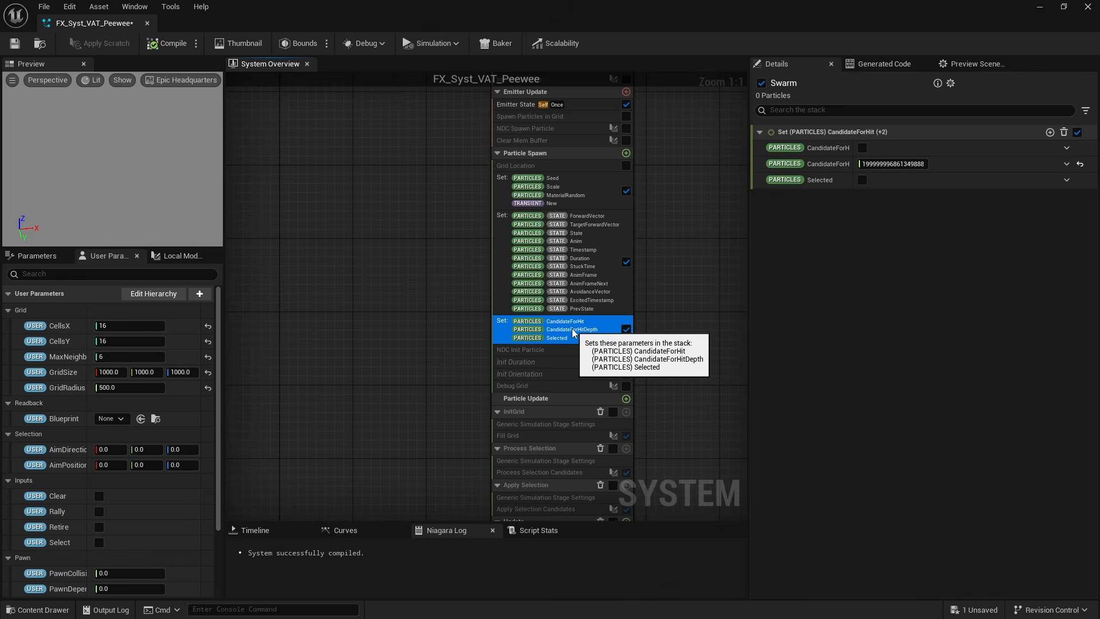
Inspect the Update simulation stage's settings and the Particle Update group of the Swarm emitter.
right_click_drag(669, 372, 651, 186)
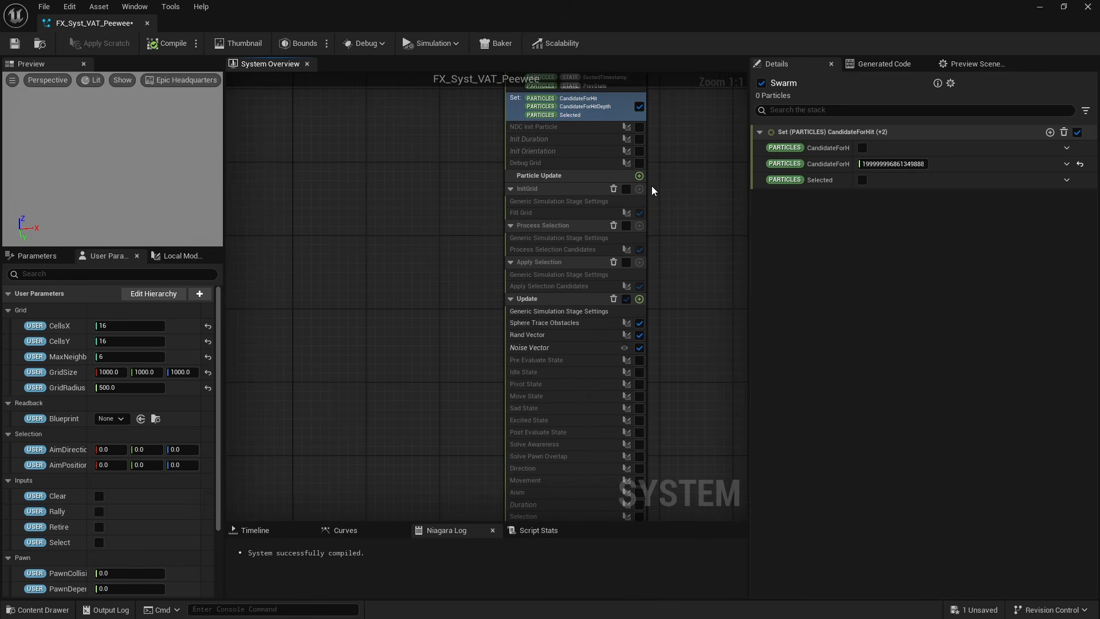
left_click(534, 297)
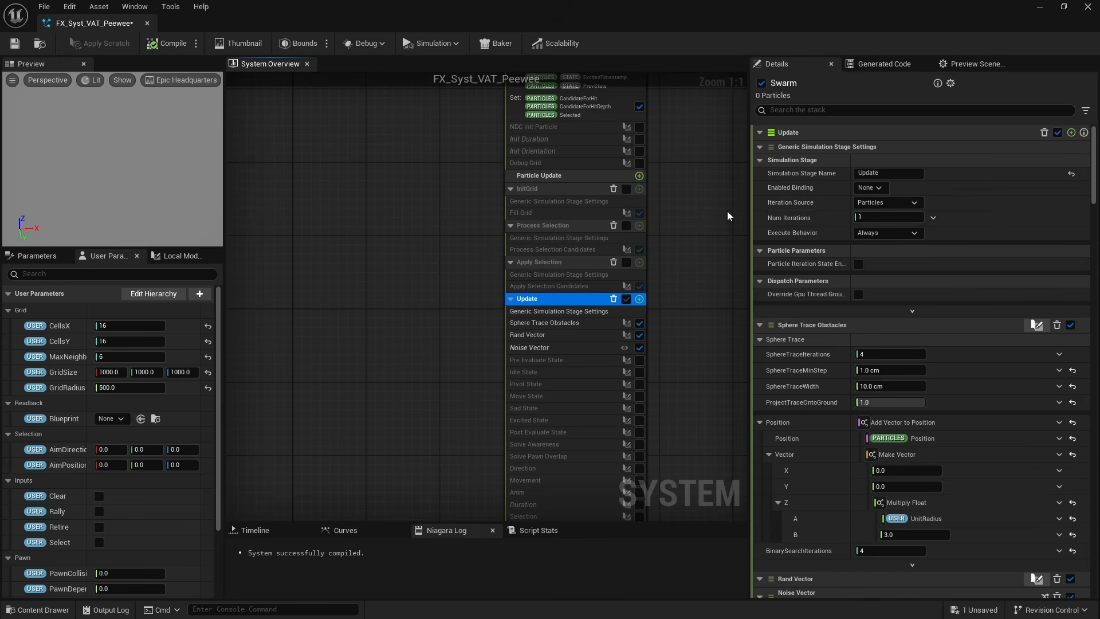
scroll(636, 201, "up", 1)
left_click(550, 201)
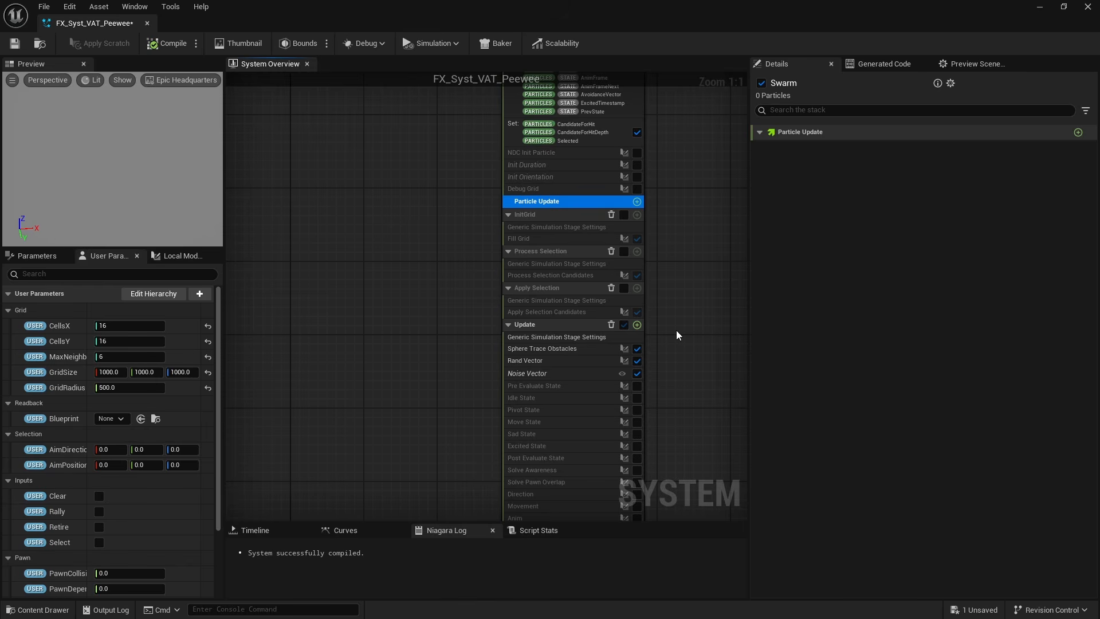
right_click_drag(677, 331, 660, 162)
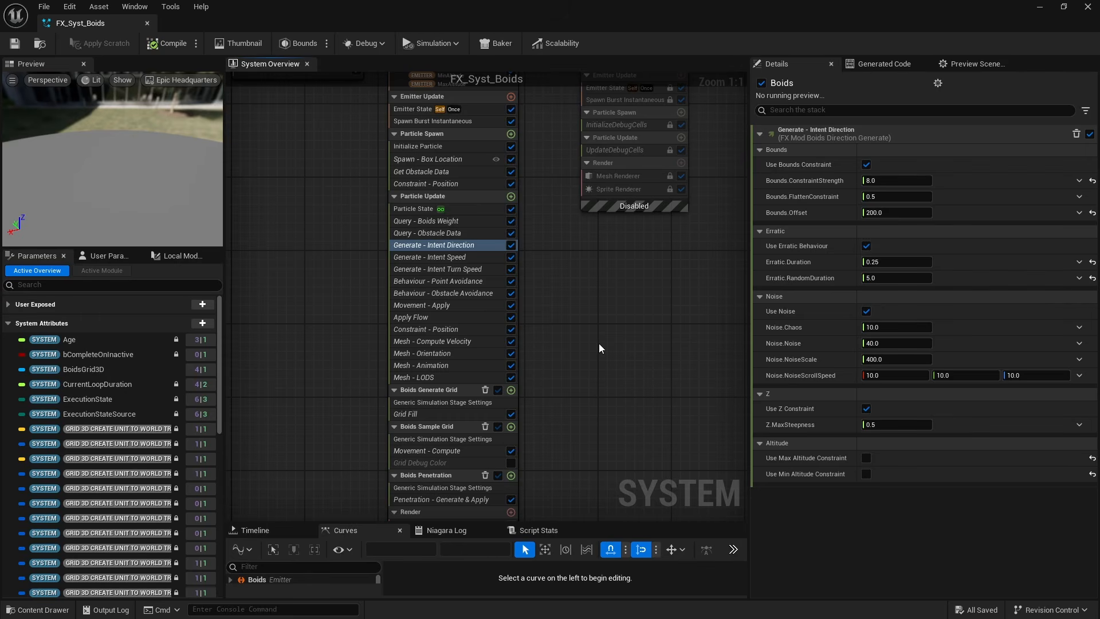
In FX_Syst_Boids, inspect the Boids Sample Grid stage, then open and close its Movement - Compute module script.
left_click(431, 426)
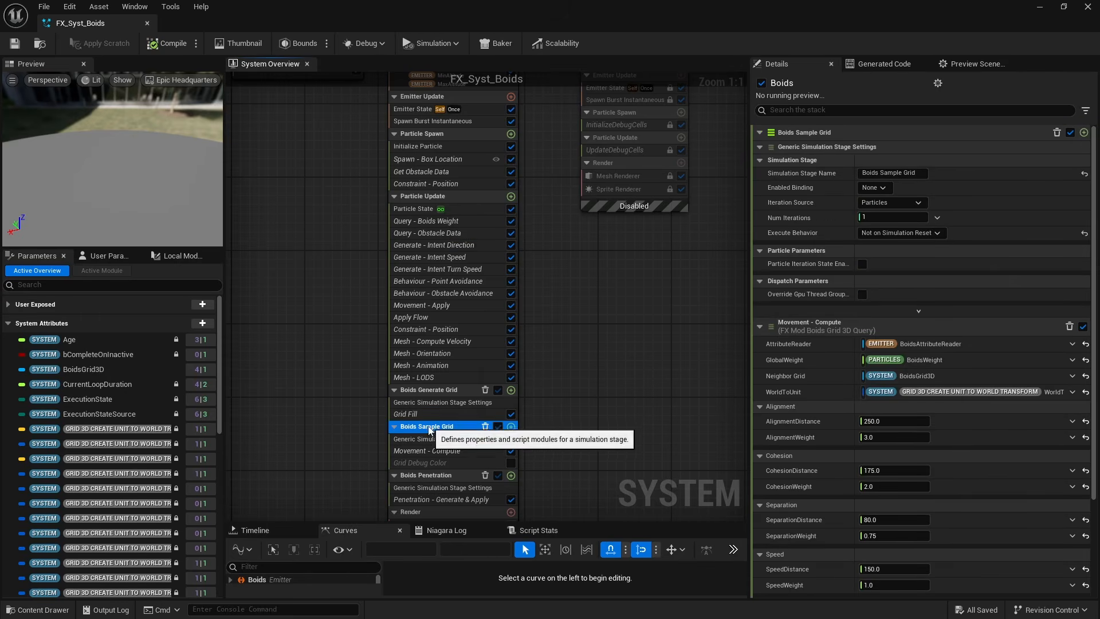
left_click(429, 451)
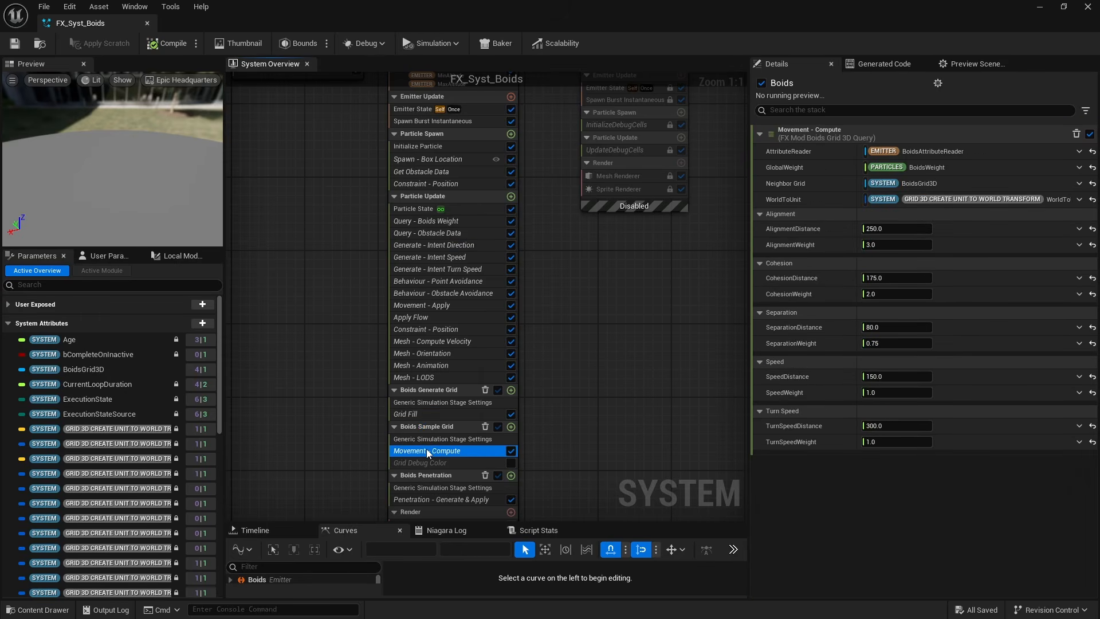
double_click(428, 450)
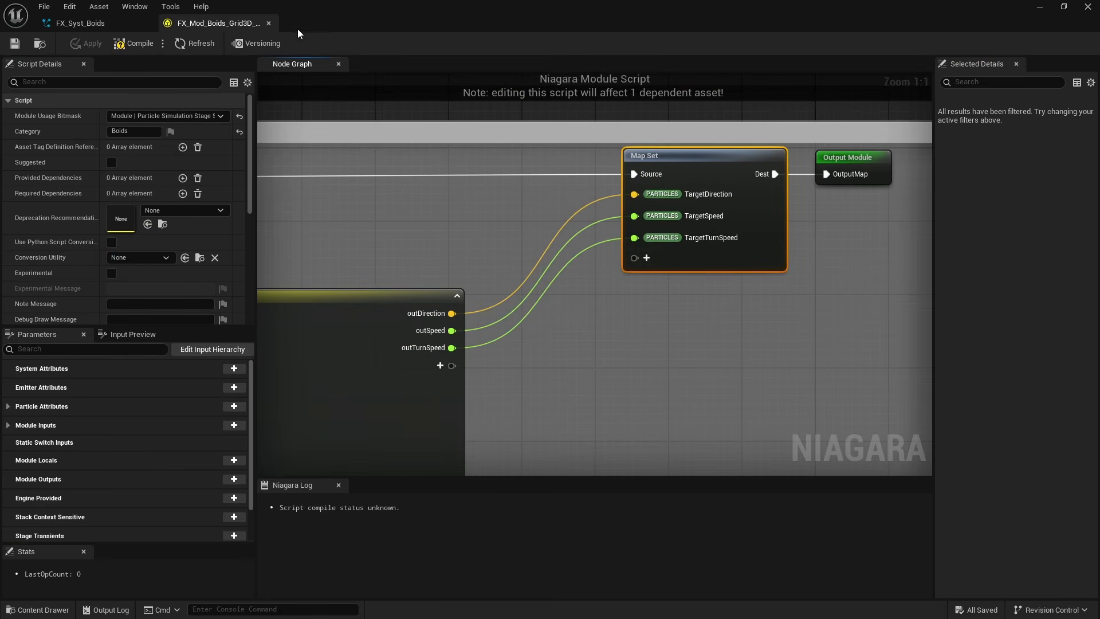
left_click(268, 23)
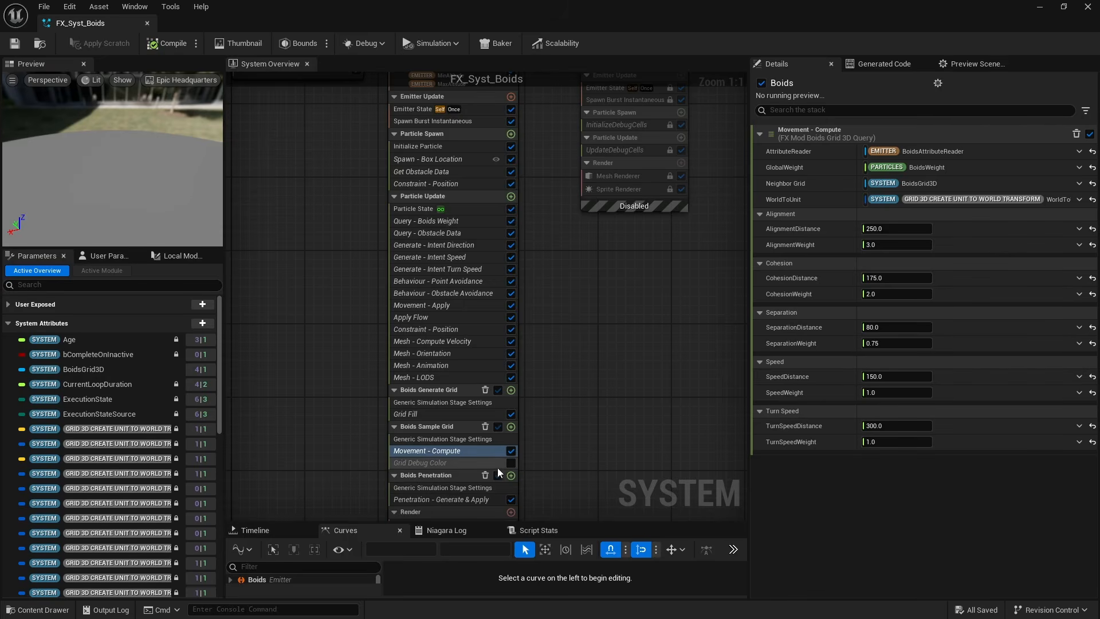
Open the Generate - Intent Direction module script and examine the nodes that initiate the local direction.
left_click(456, 246)
double_click(456, 246)
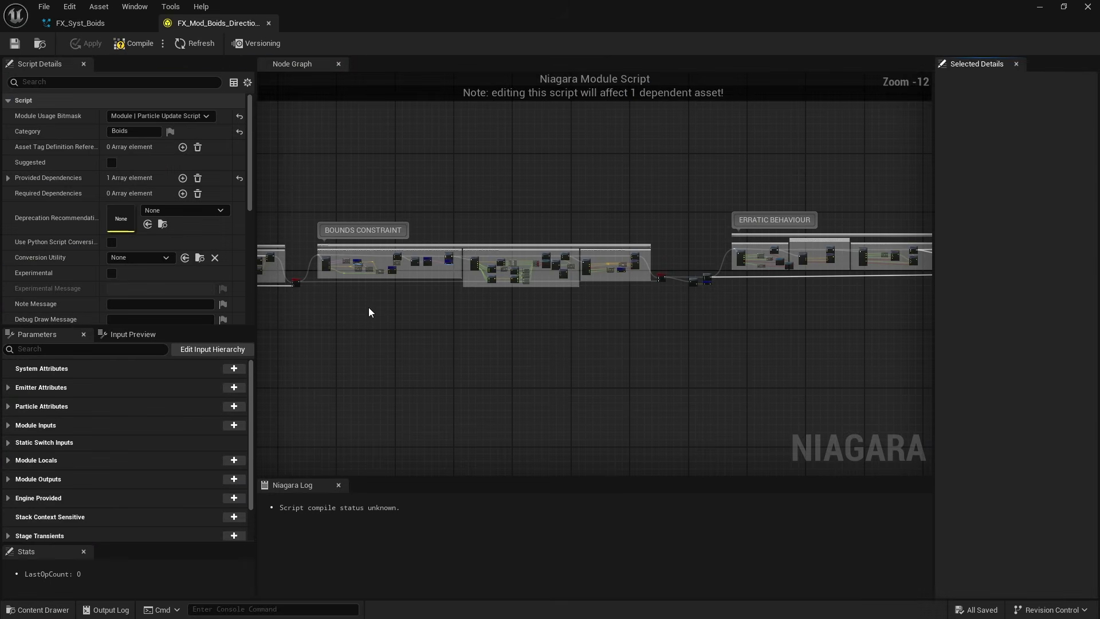
scroll(454, 308, "up", 11)
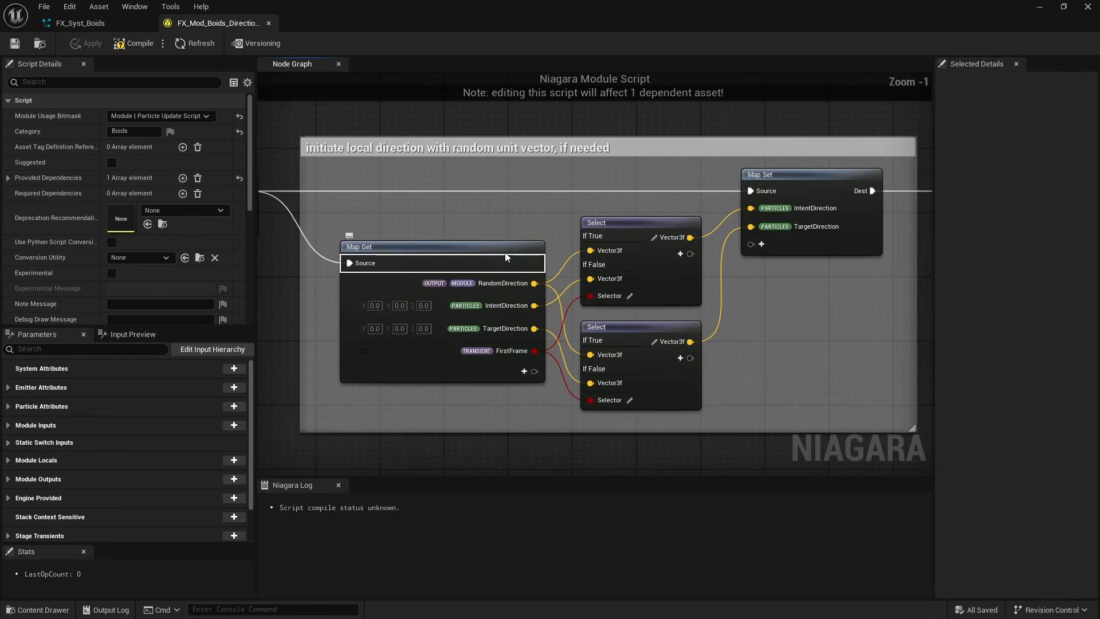
left_click(453, 313)
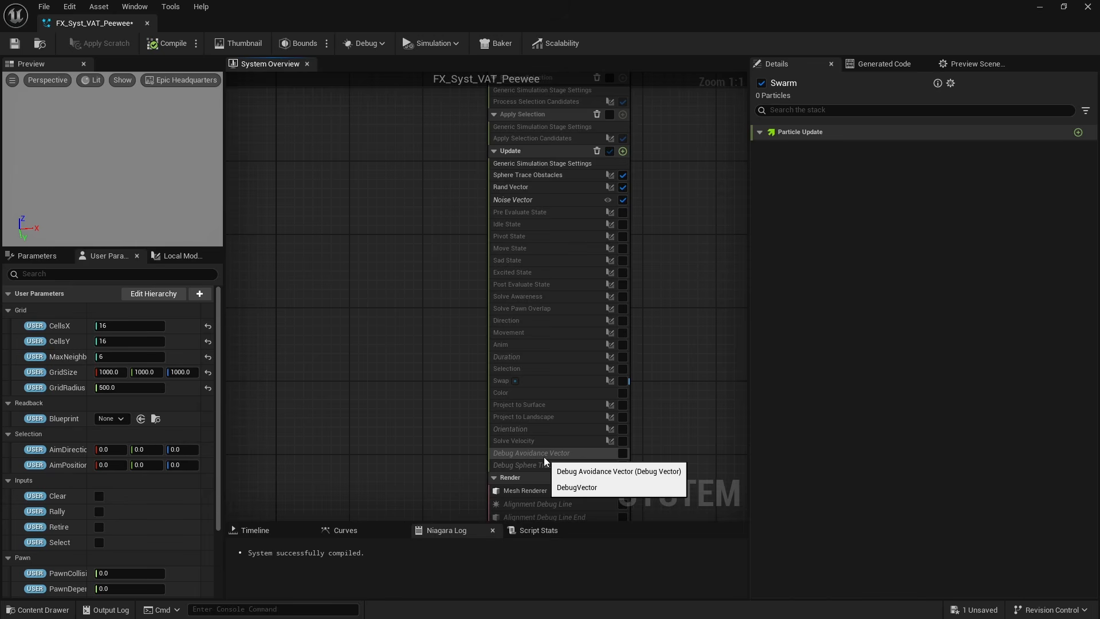
In FX_Syst_VAT_Peewee, open the Solve Awareness scratch module, examine its position and AvoidanceVector outputs, and close it.
left_click(516, 297)
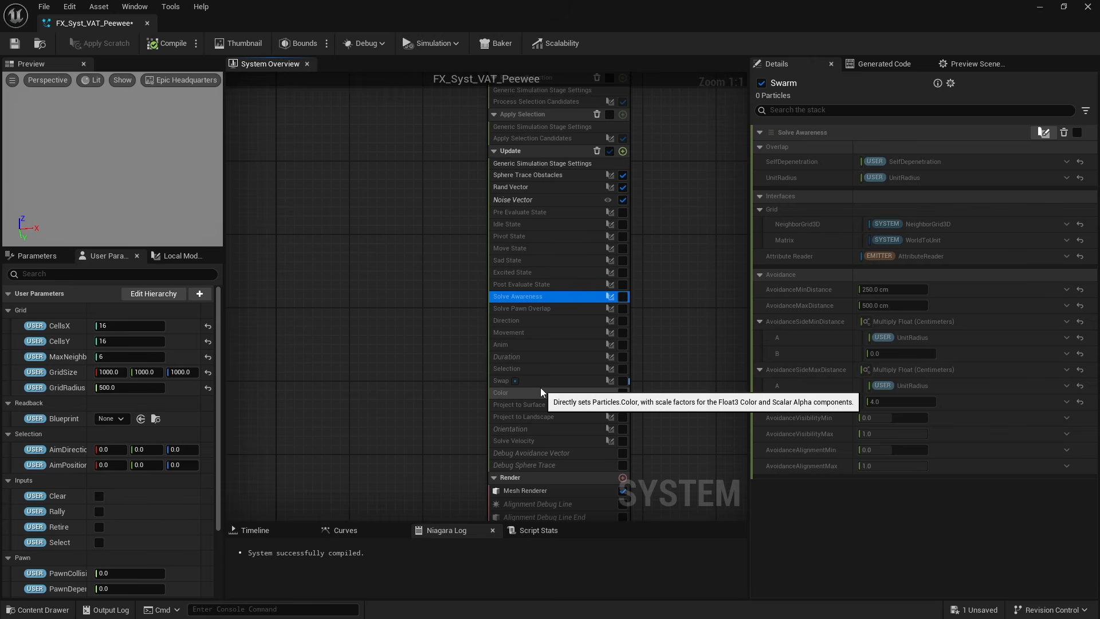
double_click(535, 298)
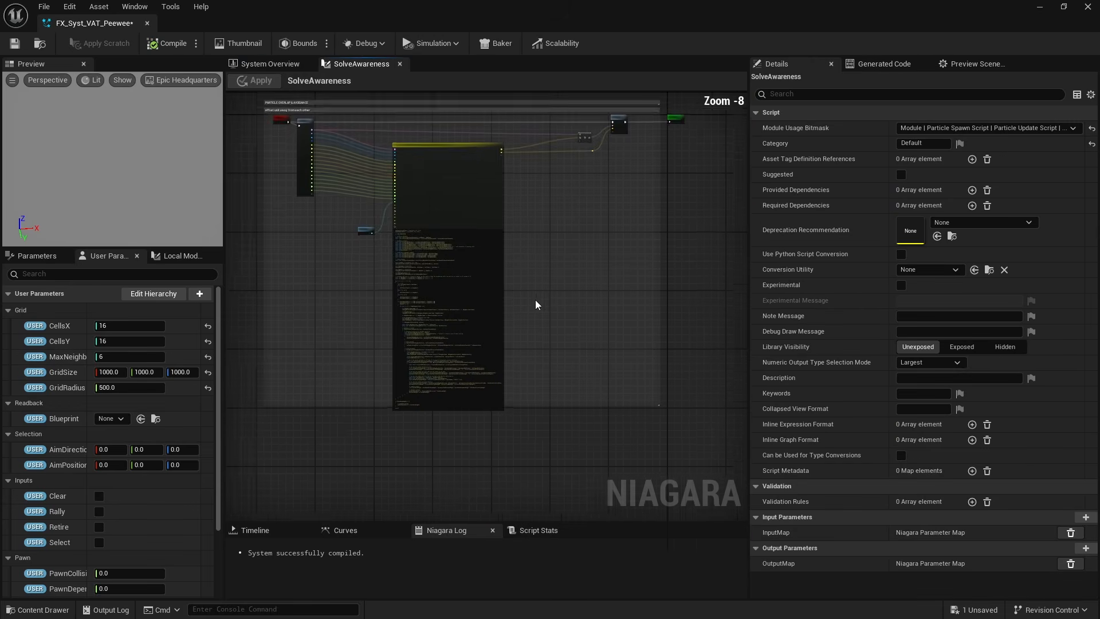
scroll(573, 263, "up", 8)
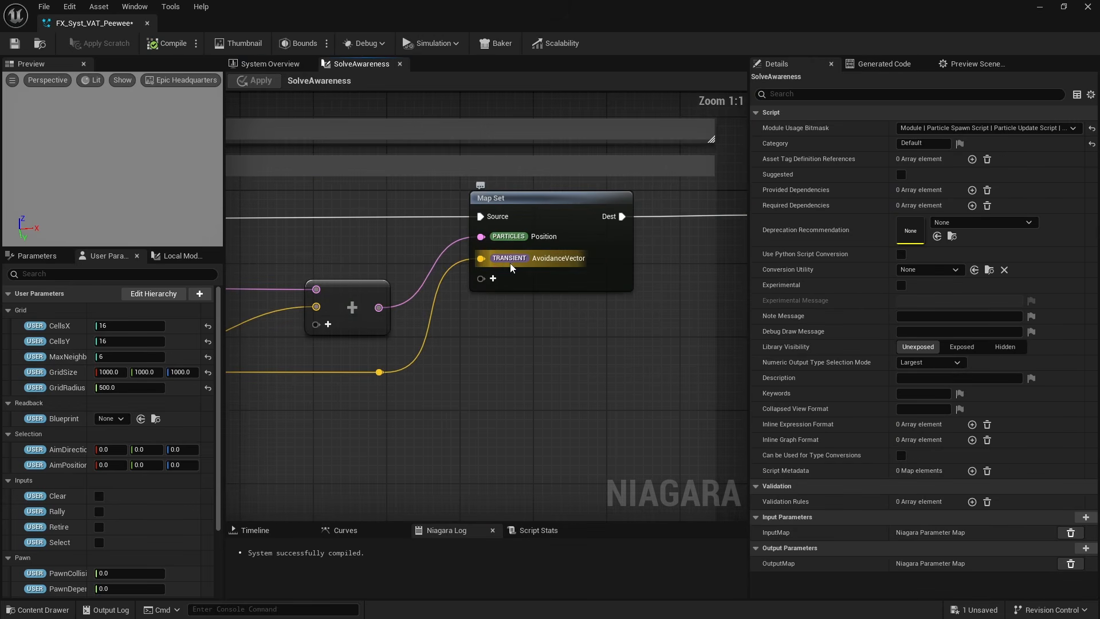
left_click(400, 64)
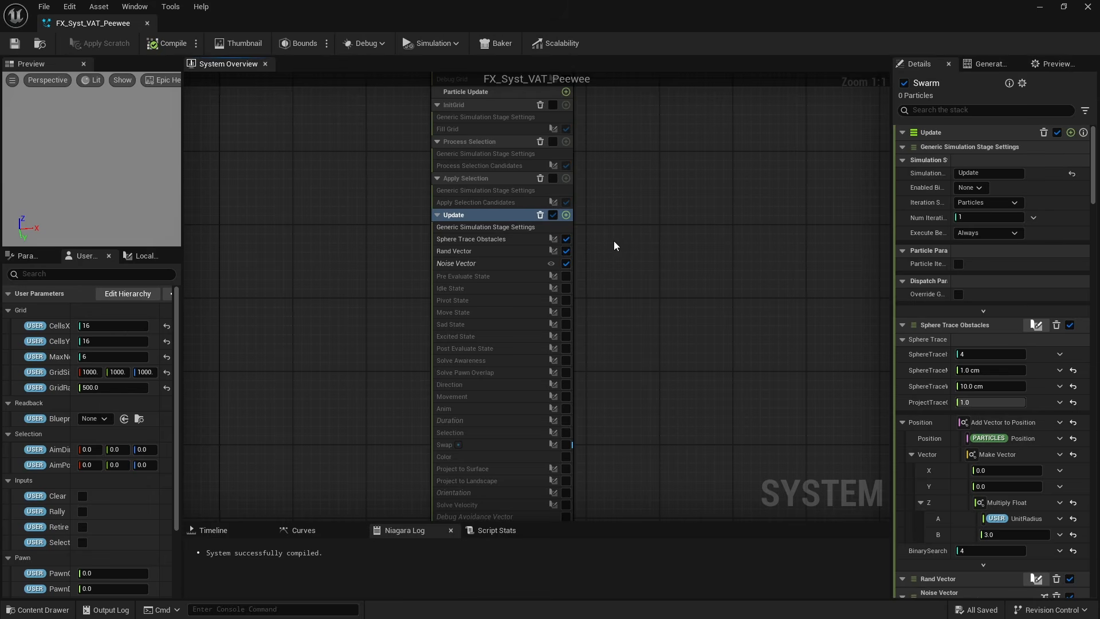
Open the Sphere Trace Obstacles module and examine the custom HLSL that derives the surface normal, including its outputs.
double_click(483, 239)
right_click_drag(484, 242, 451, 318)
scroll(412, 257, "up", 9)
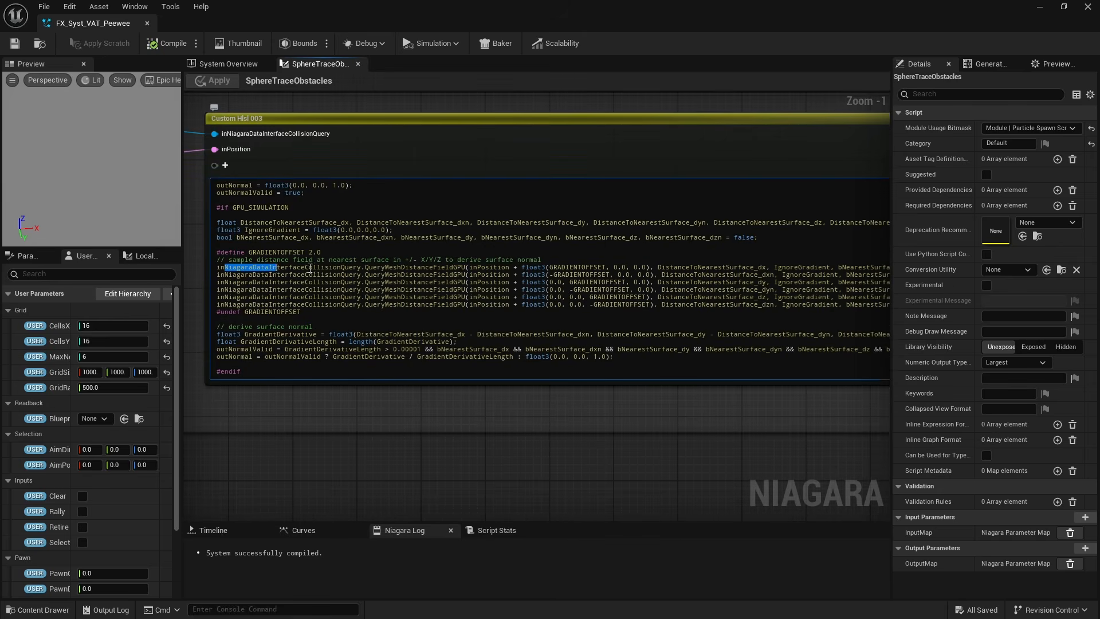
left_click_drag(224, 266, 458, 267)
left_click_drag(249, 334, 381, 357)
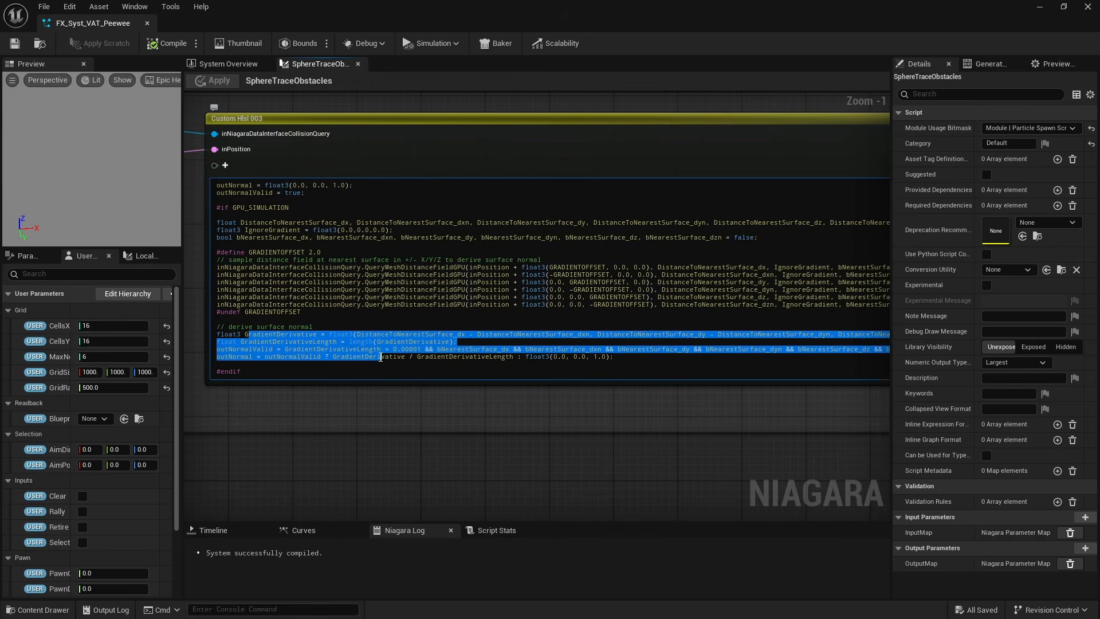
left_click(385, 404)
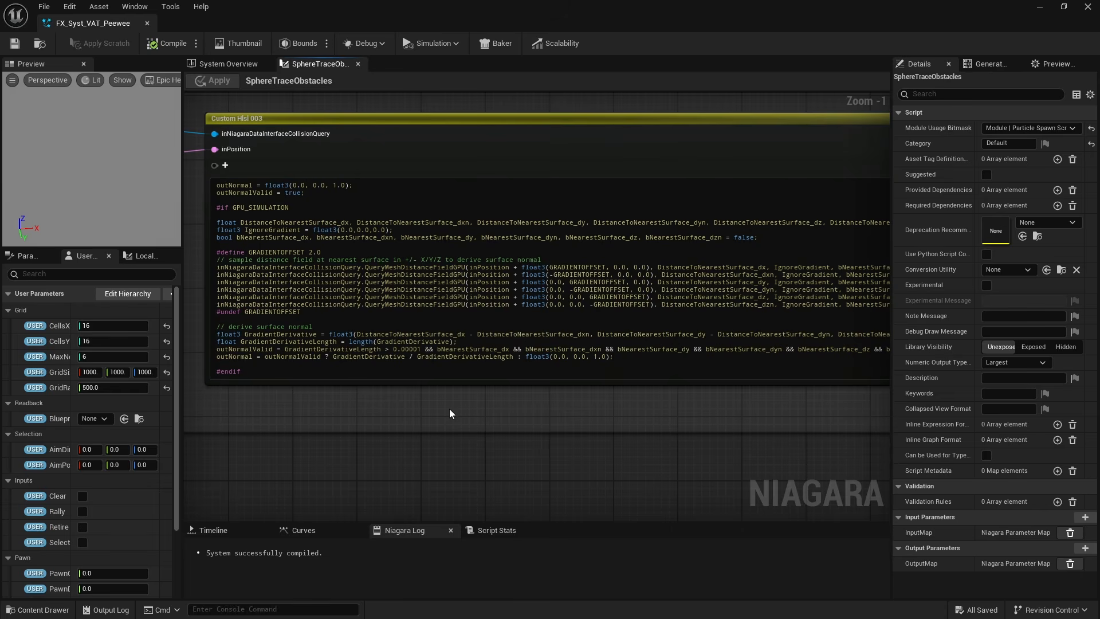
right_click_drag(704, 410, 290, 455)
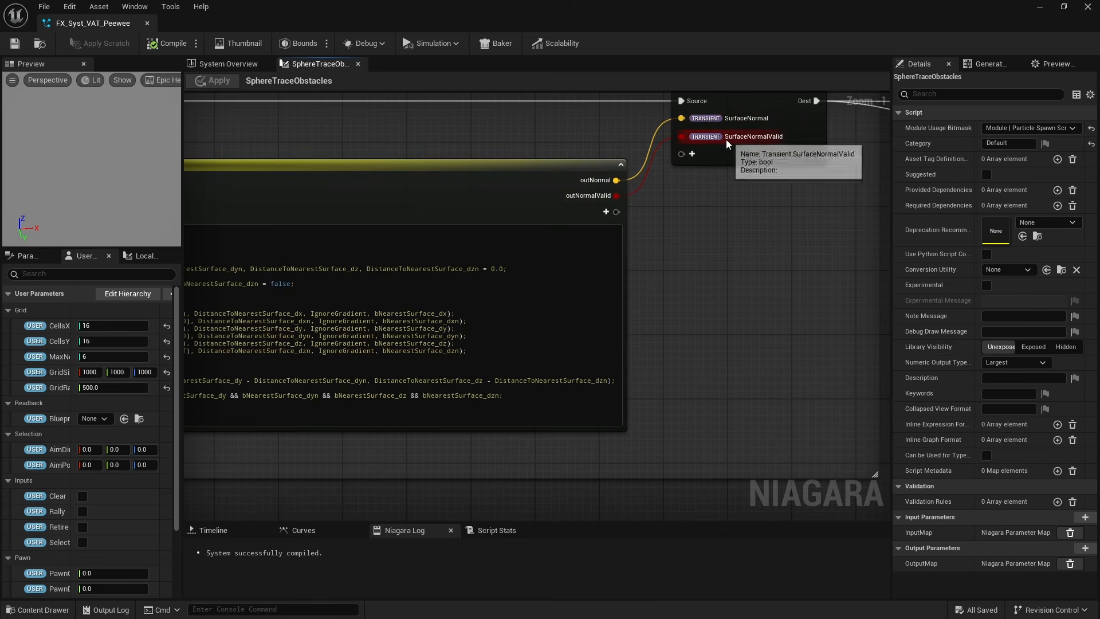
Reopen Sphere Trace Obstacles from the system overview and locate the custom HLSL node that performs the sphere trace.
left_click(250, 66)
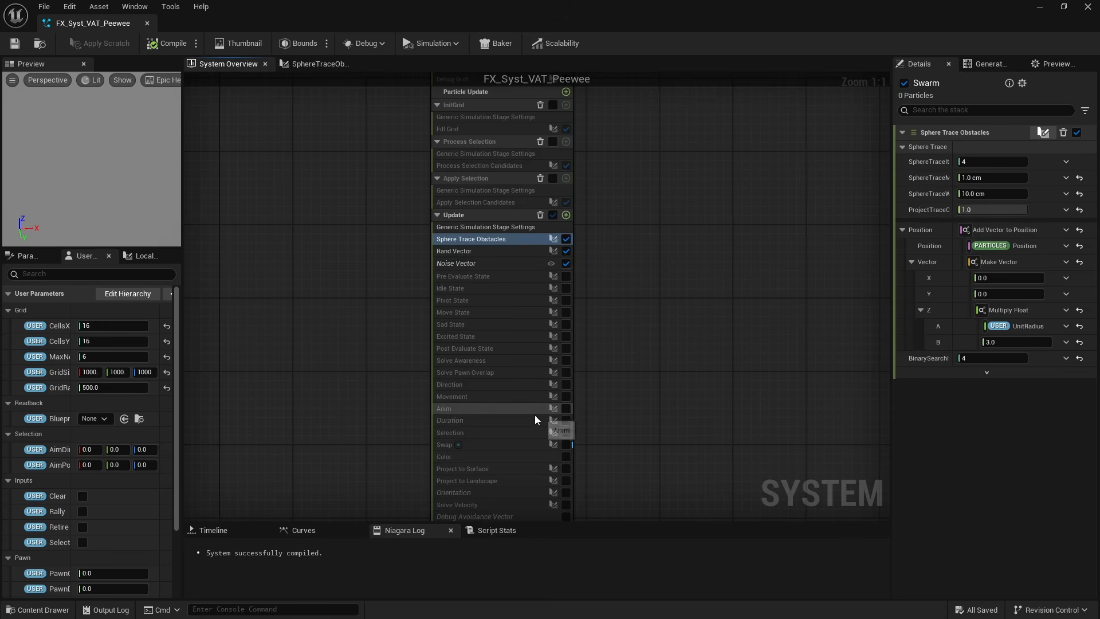
left_click(489, 233)
double_click(487, 238)
mouse_move(797, 209)
right_mouse_down()
mouse_move(626, 292)
mouse_move(555, 307)
right_mouse_up()
scroll(556, 308, "down", 1)
right_click_drag(781, 395, 230, 371)
left_click_drag(254, 372, 704, 209)
right_click_drag(725, 349, 225, 312)
right_click_drag(676, 171, 558, 81)
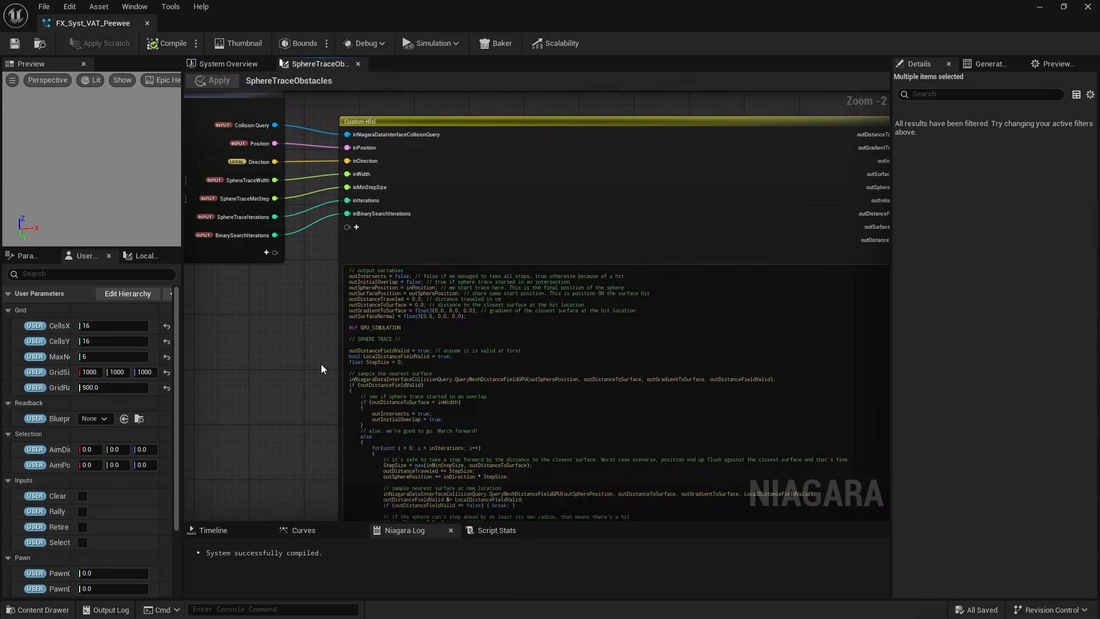
Read through the sphere trace HLSL code, covering the marching loop, the normal derivation and the binary search section.
right_click_drag(320, 363, 273, 177)
left_click_drag(342, 136, 421, 342)
left_click(205, 347)
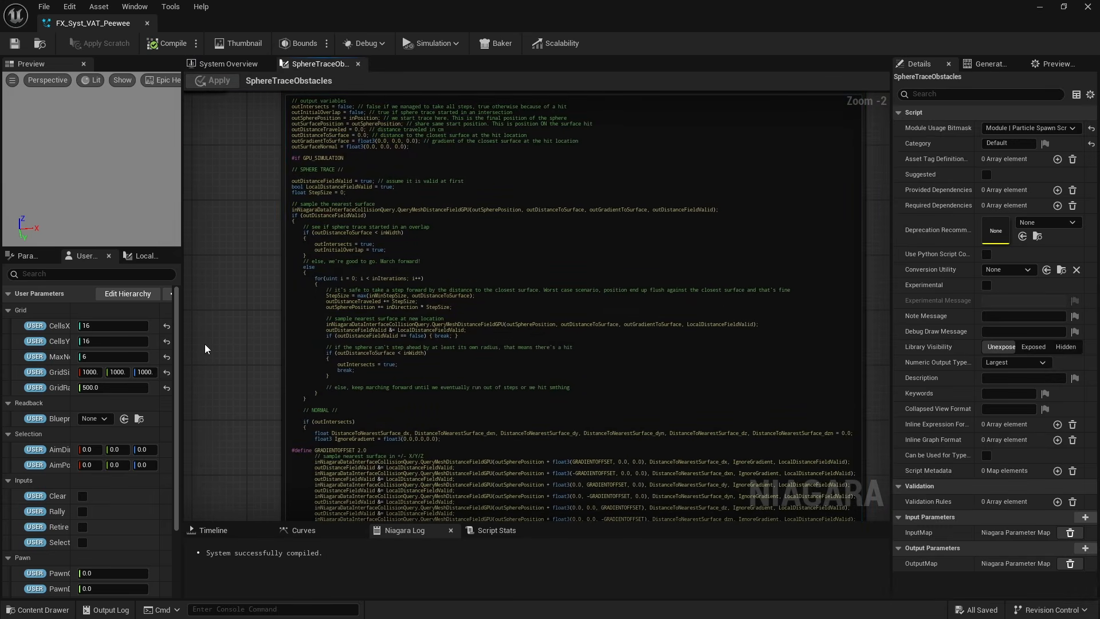
right_click_drag(253, 400, 252, 242)
right_click_drag(254, 315, 244, 235)
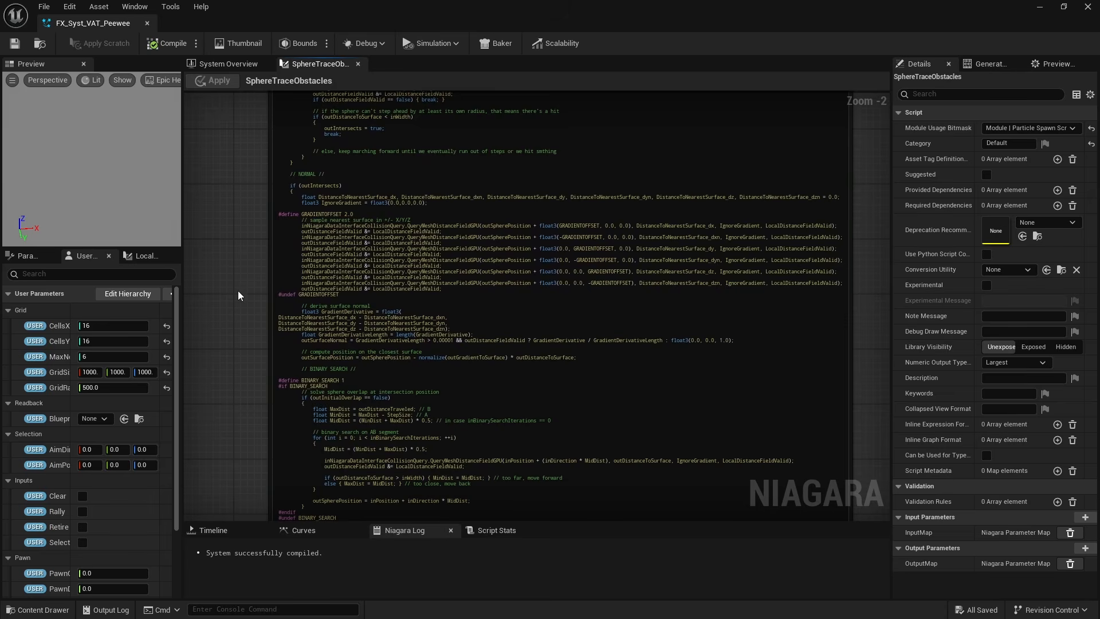
right_click_drag(238, 295, 239, 241)
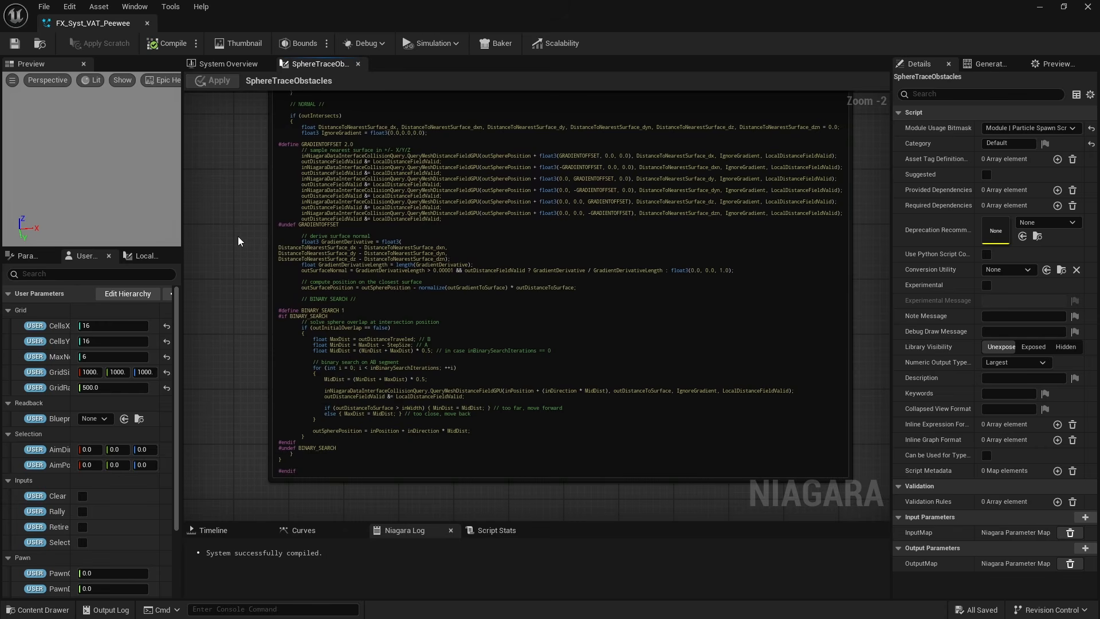
Trace the sphere trace HLSL outputs to the Map Set node that stores them as transient values, and return to the system overview.
right_click_drag(252, 167, 192, 504)
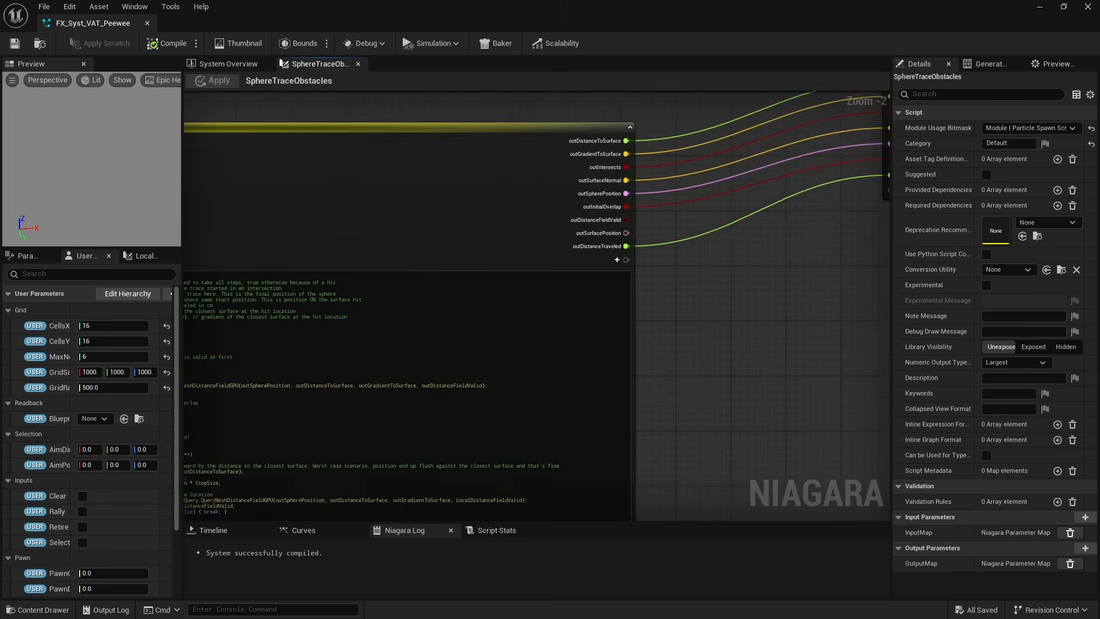
right_click_drag(793, 299, 567, 379)
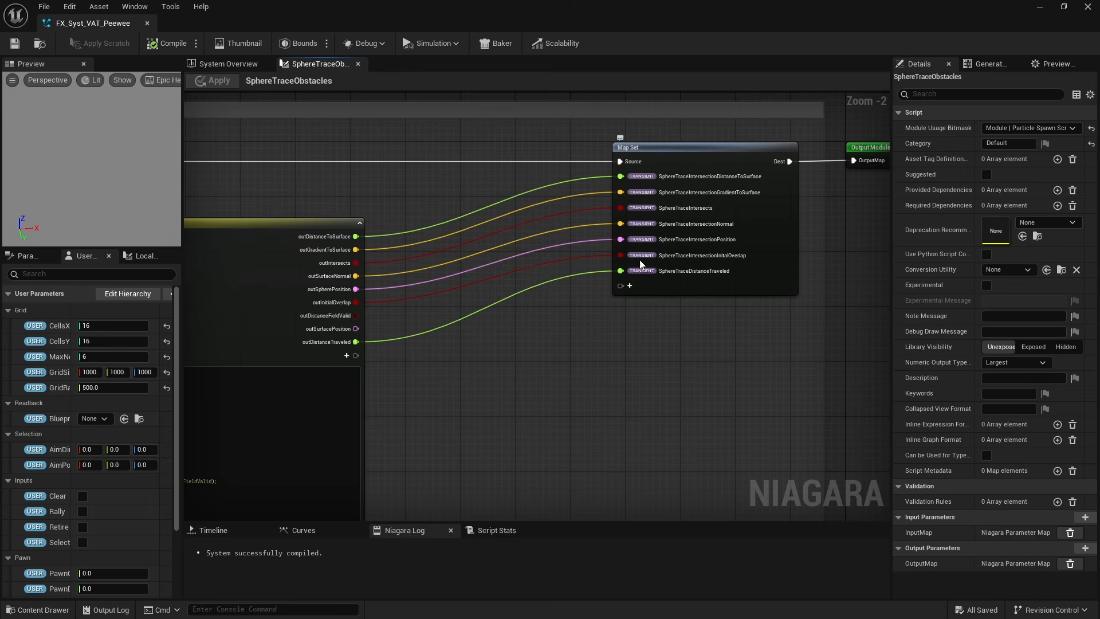
left_click(235, 65)
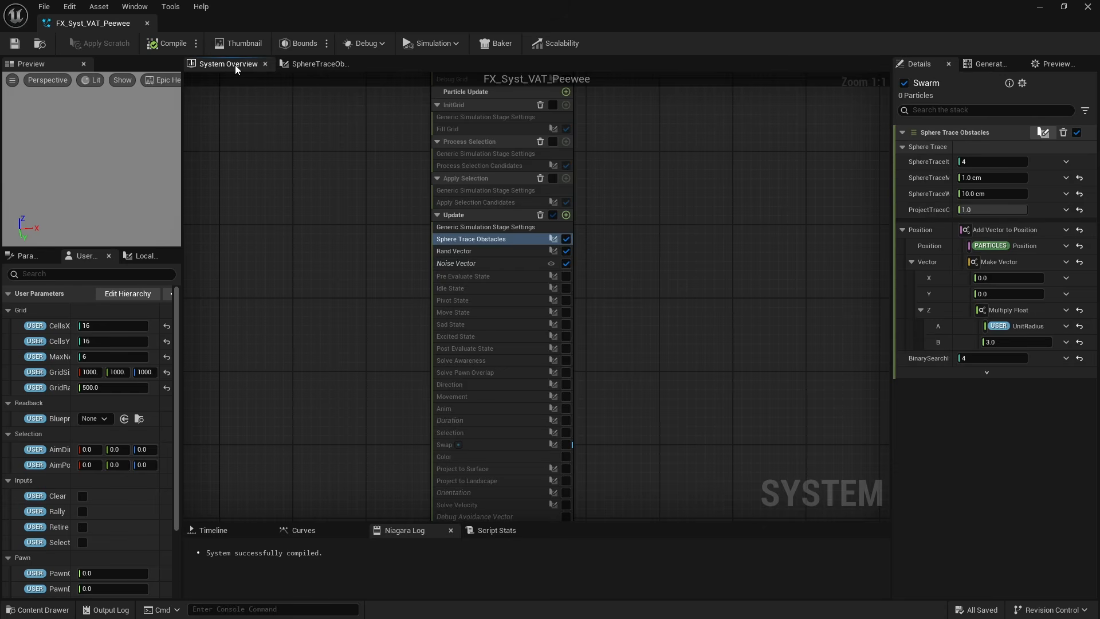
Open the Rand Vector scratch module and examine its random 2D vector nodes, from Random Float to the RandomUnitVector output.
double_click(464, 249)
right_click_drag(460, 251, 504, 225)
scroll(450, 285, "up", 2)
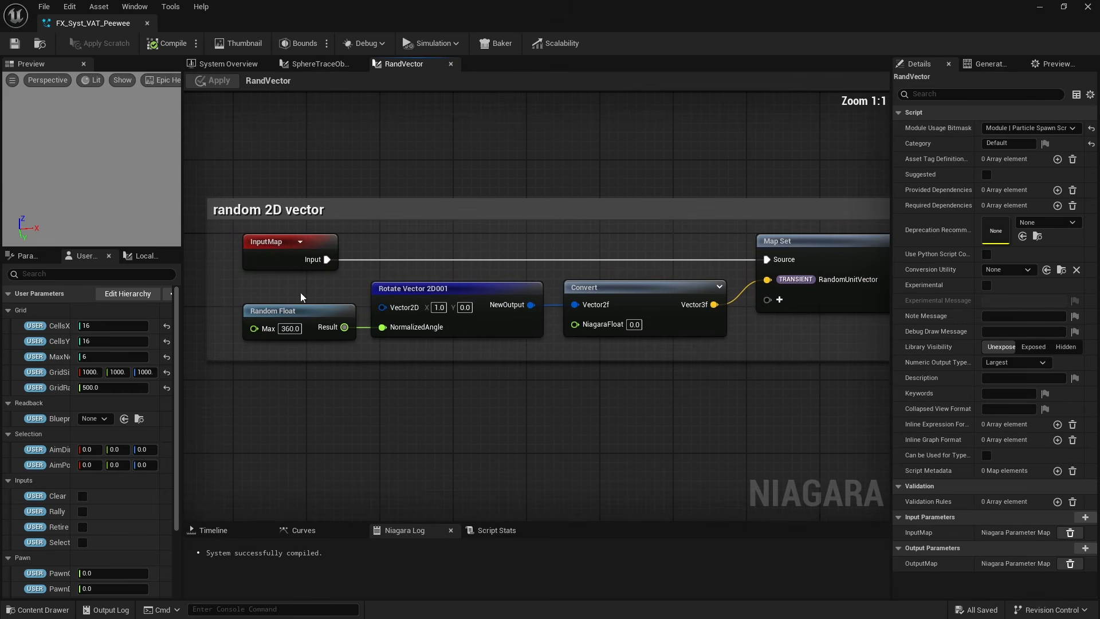
left_click_drag(299, 293, 438, 350)
left_click_drag(588, 390, 681, 310)
right_click_drag(776, 345, 692, 346)
left_click_drag(692, 346, 759, 297)
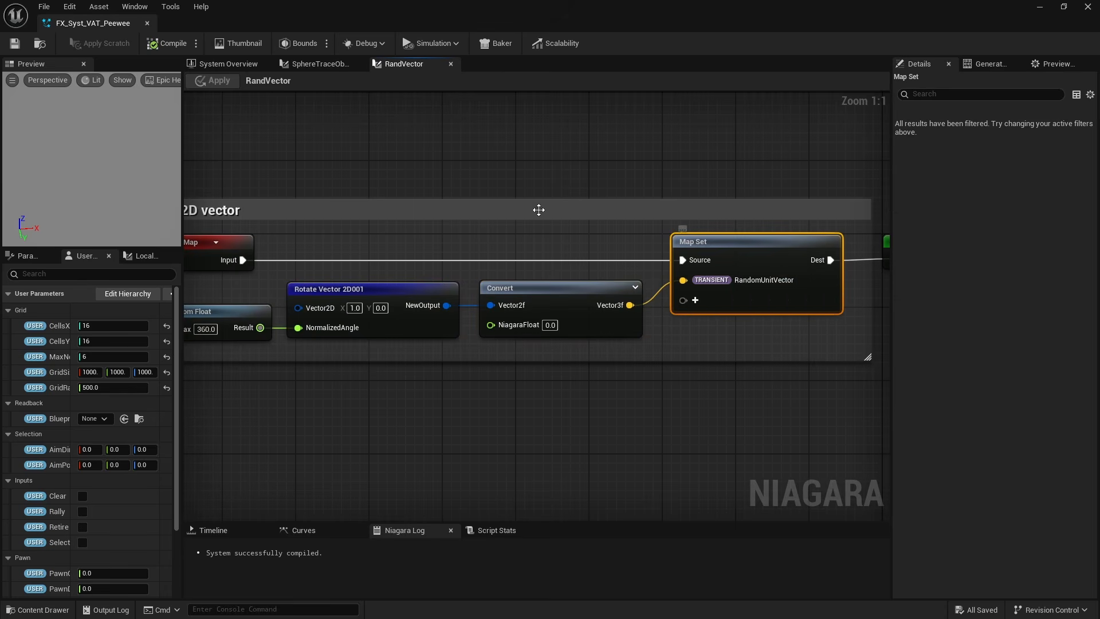
Back in the system overview, inspect the Noise Vector module of the Update stage with its settings panel widened.
left_click(256, 68)
left_click(474, 263)
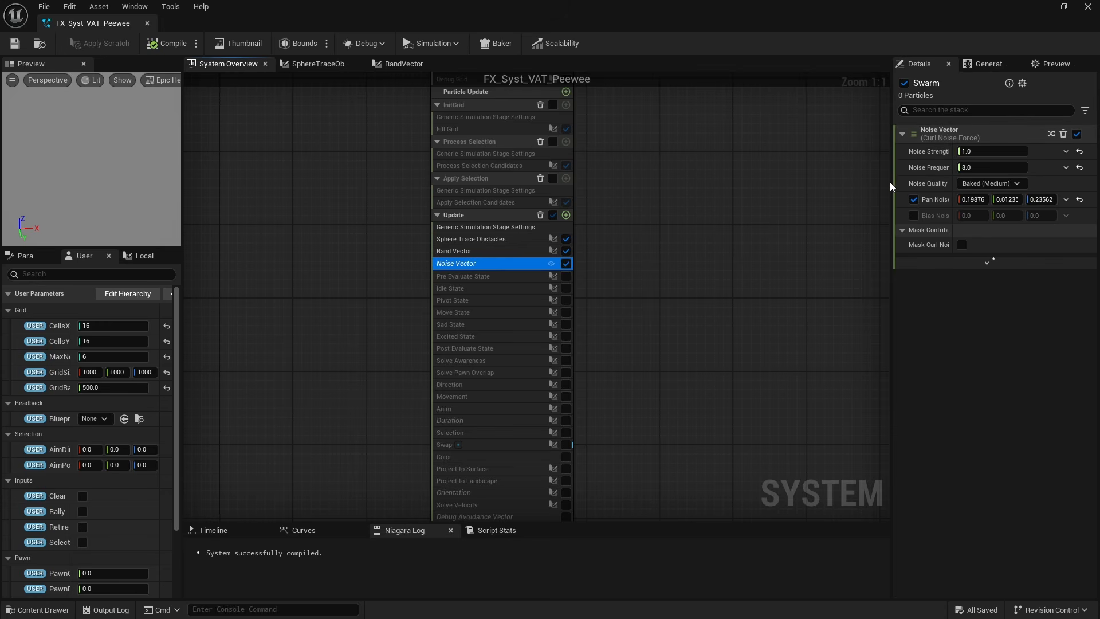
left_click_drag(891, 181, 778, 181)
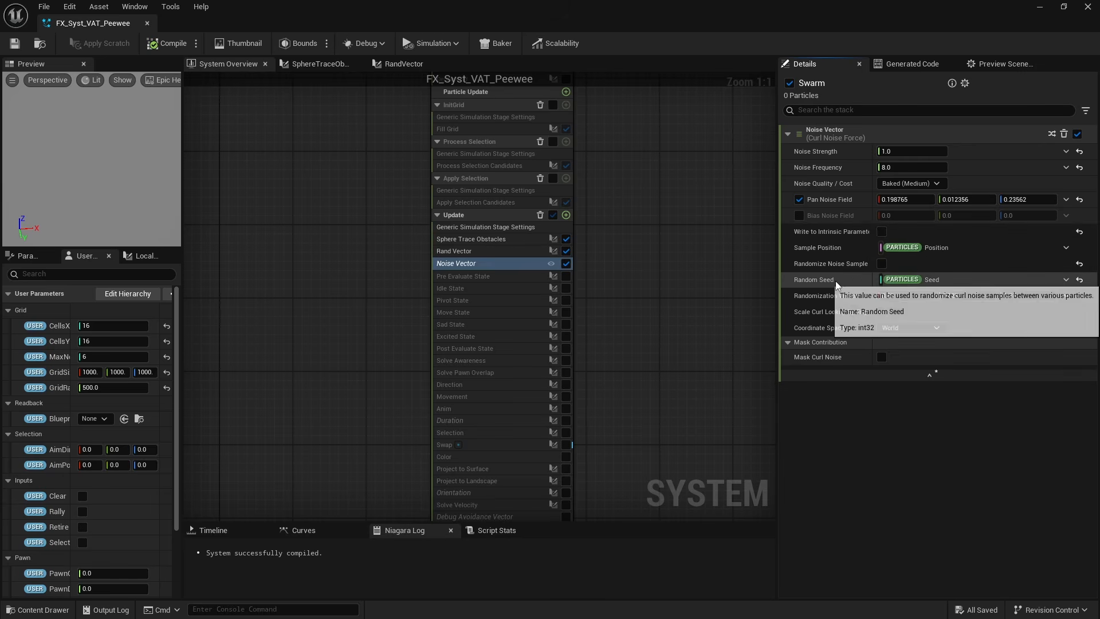
In the Particle Spawn stage, inspect the Set module that assigns the particles' Seed, Scale and MaterialRandom values.
right_click_drag(645, 141, 662, 365)
right_click_drag(639, 213, 628, 267)
left_click(522, 161)
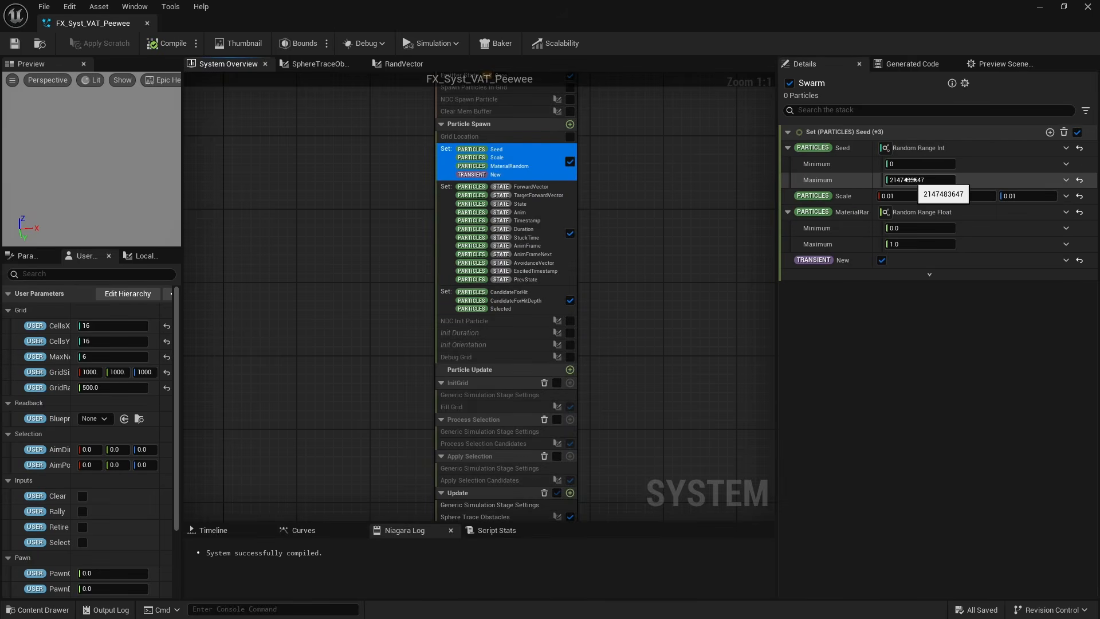
right_click_drag(695, 319, 573, 182)
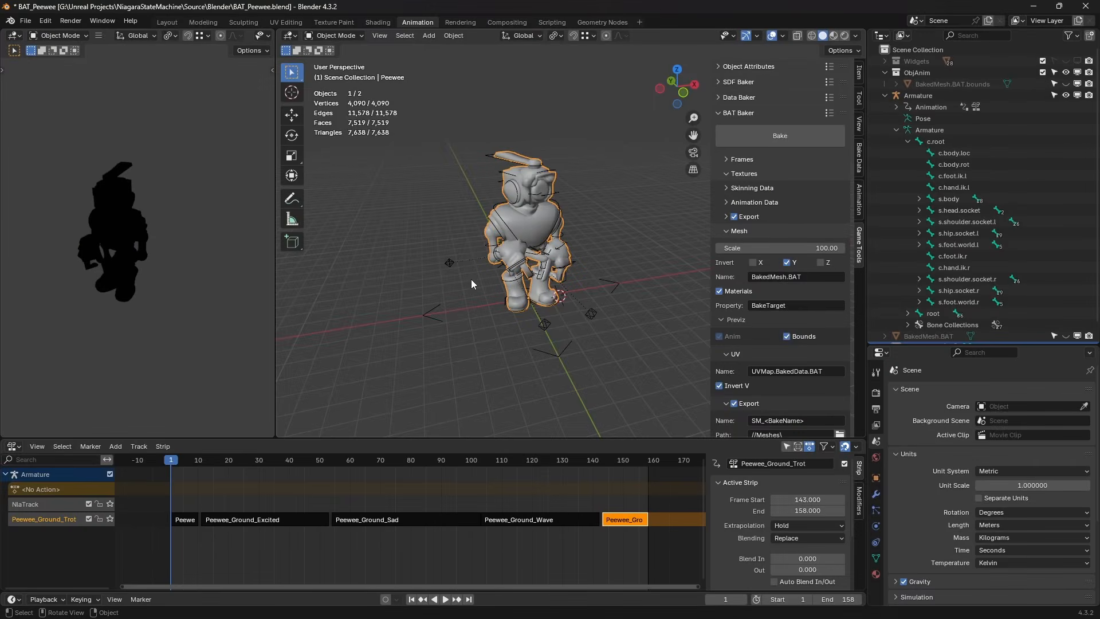
In Blender, preview the Peewee animation strips on the timeline and look over the BAT Baker settings.
left_click(184, 462)
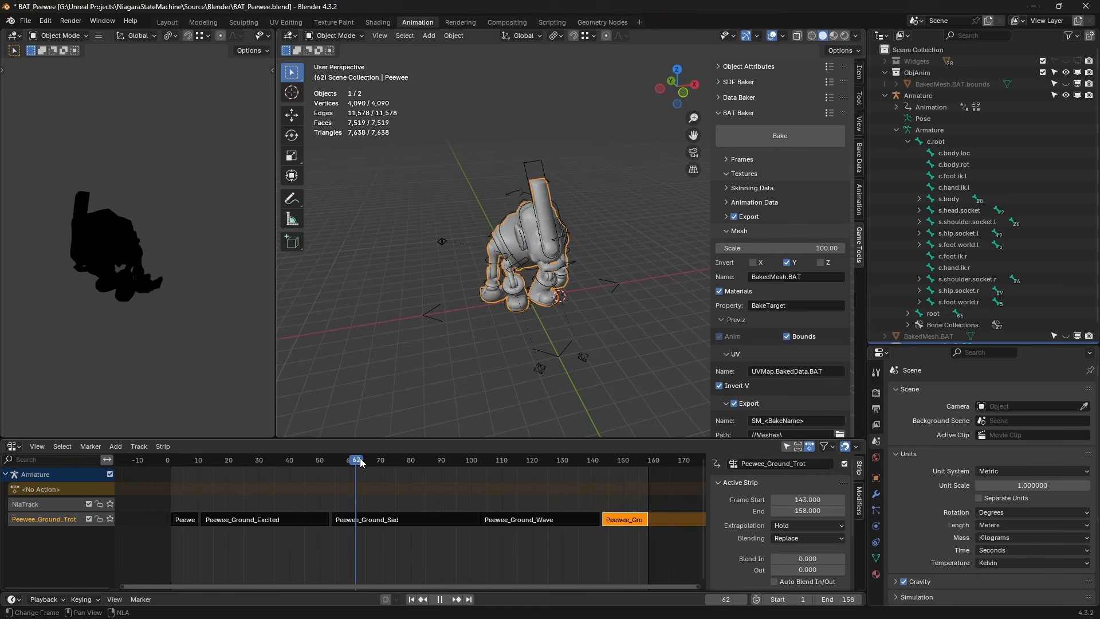
key("space")
left_click(748, 114)
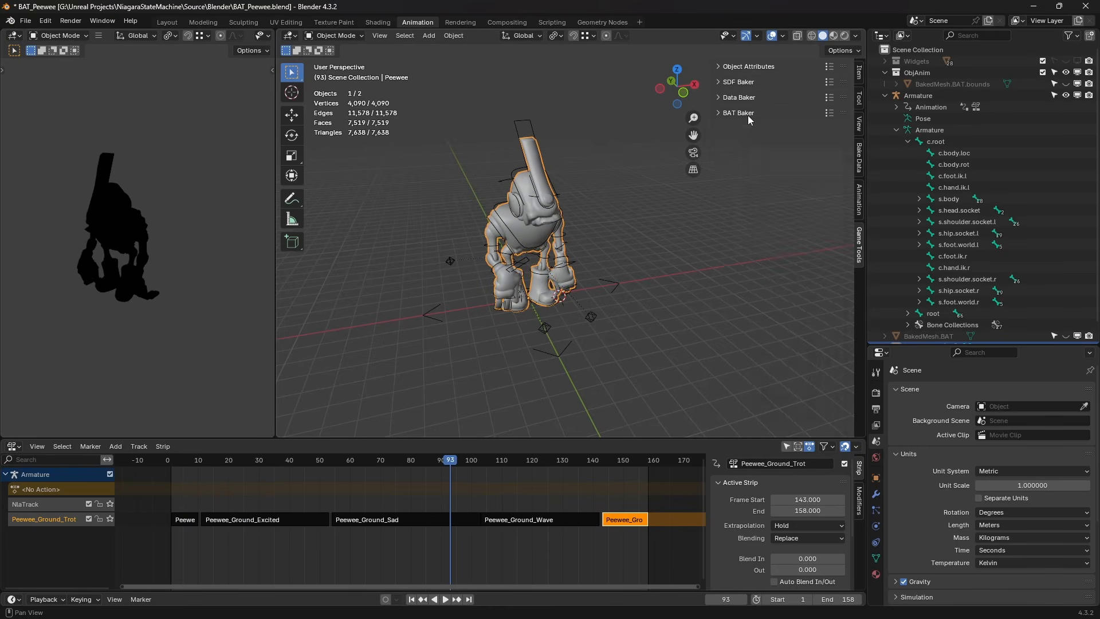
left_click(747, 114)
scroll(745, 172, "down", 3)
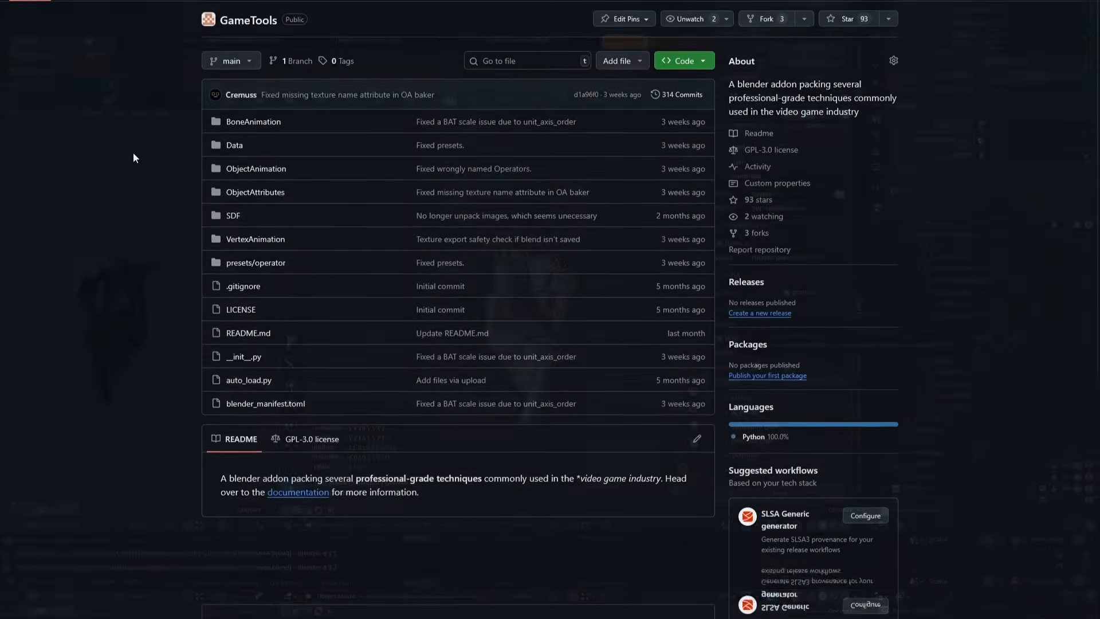
From the GameTools GitHub repository, open its wiki and read through the Bone Animation Textures article.
left_click(309, 46)
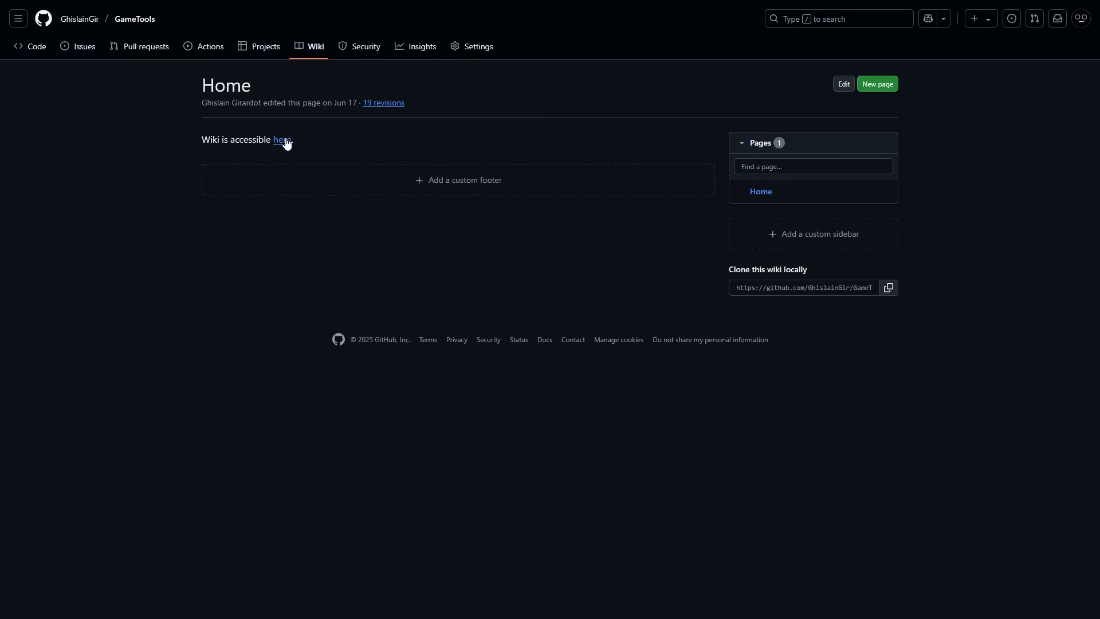
left_click(283, 140)
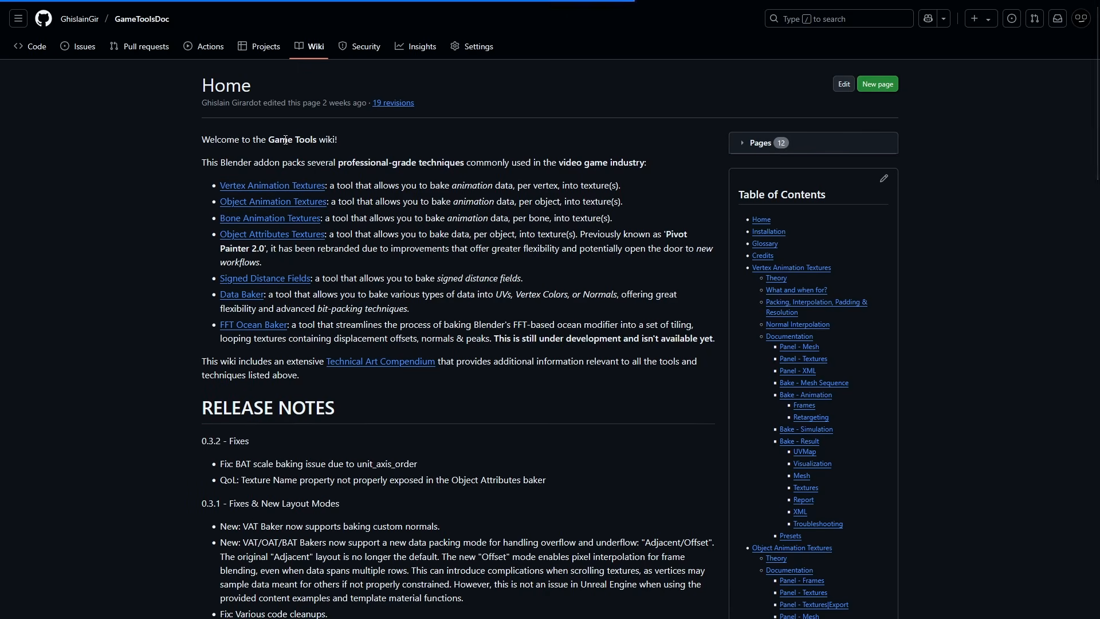
scroll(289, 133, "down", 1)
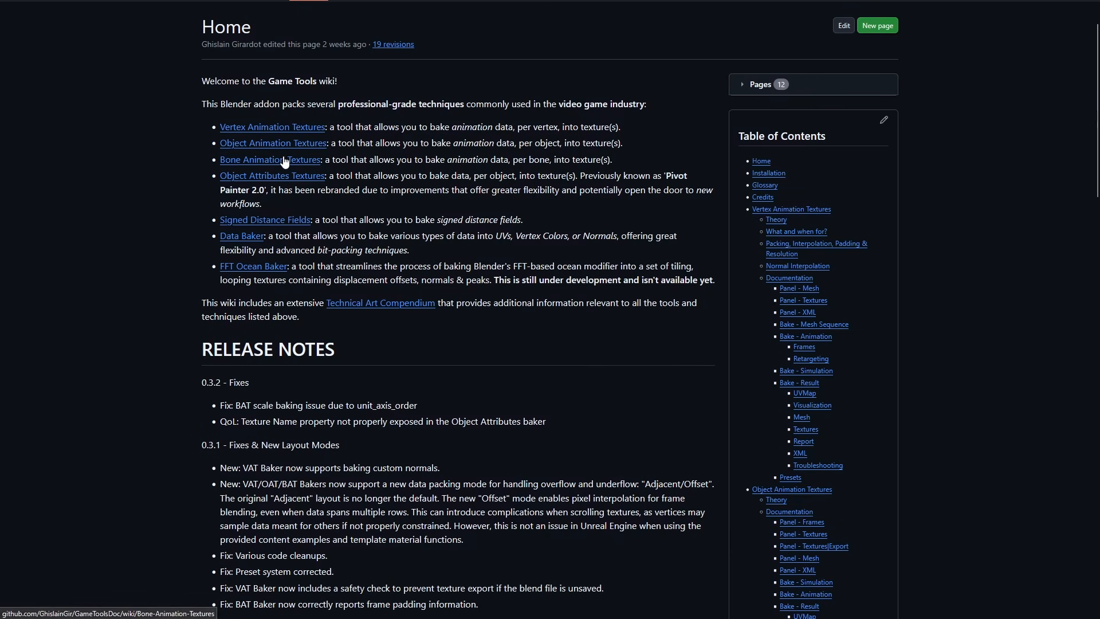
left_click(284, 159)
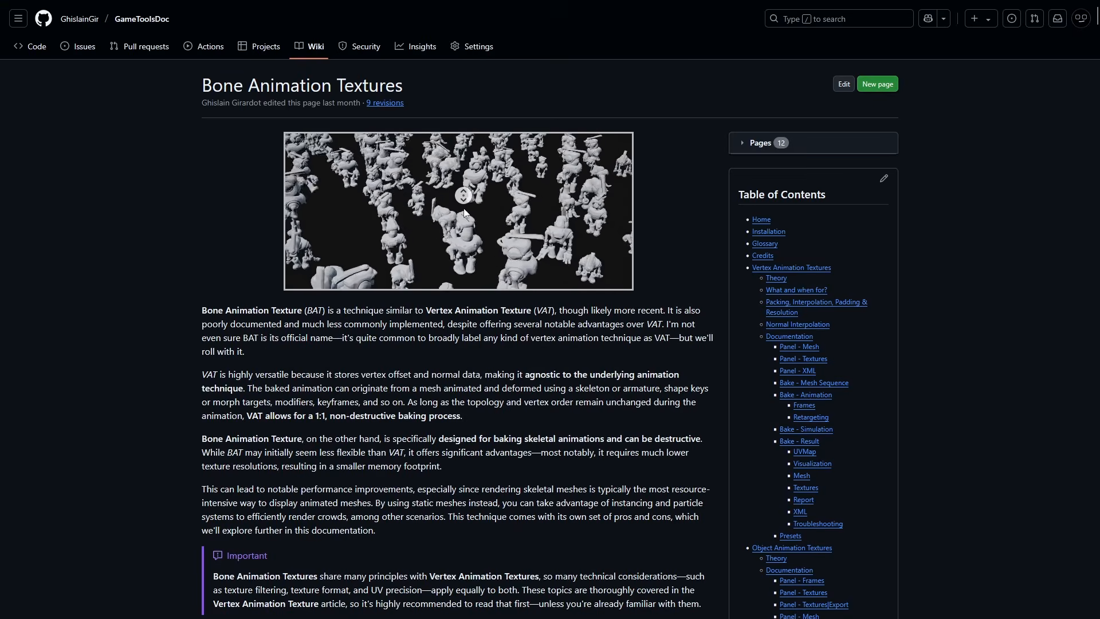
middle_click(463, 196)
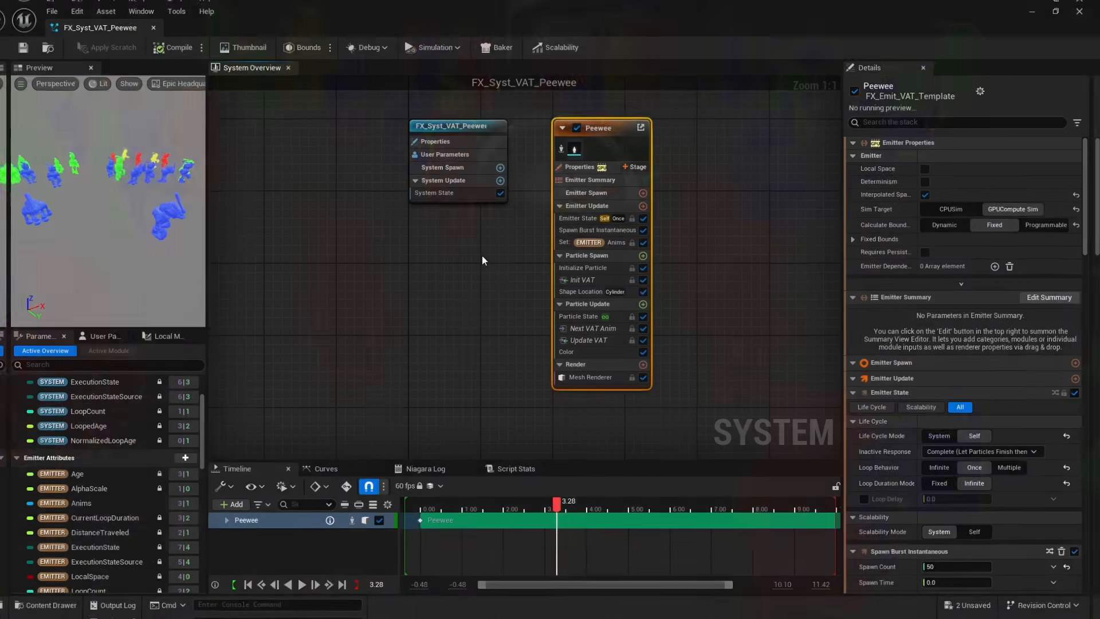
In Unreal Engine, inspect the Init VAT, Next VAT Anim and Update VAT modules of the Peewee emitter.
left_click(603, 280)
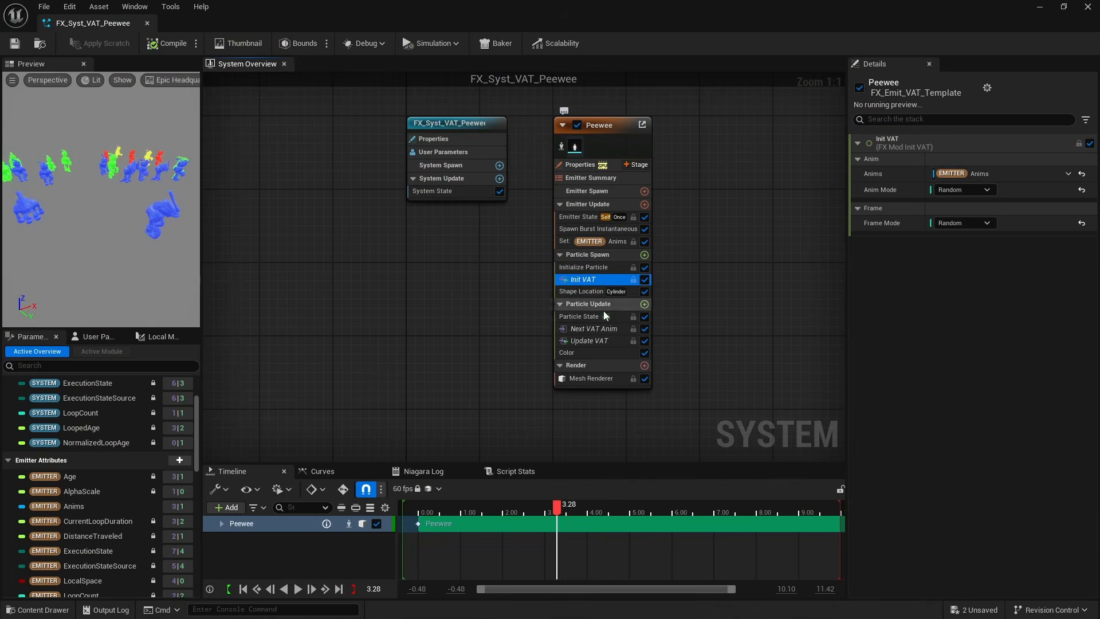
left_click(604, 328)
left_click(602, 341)
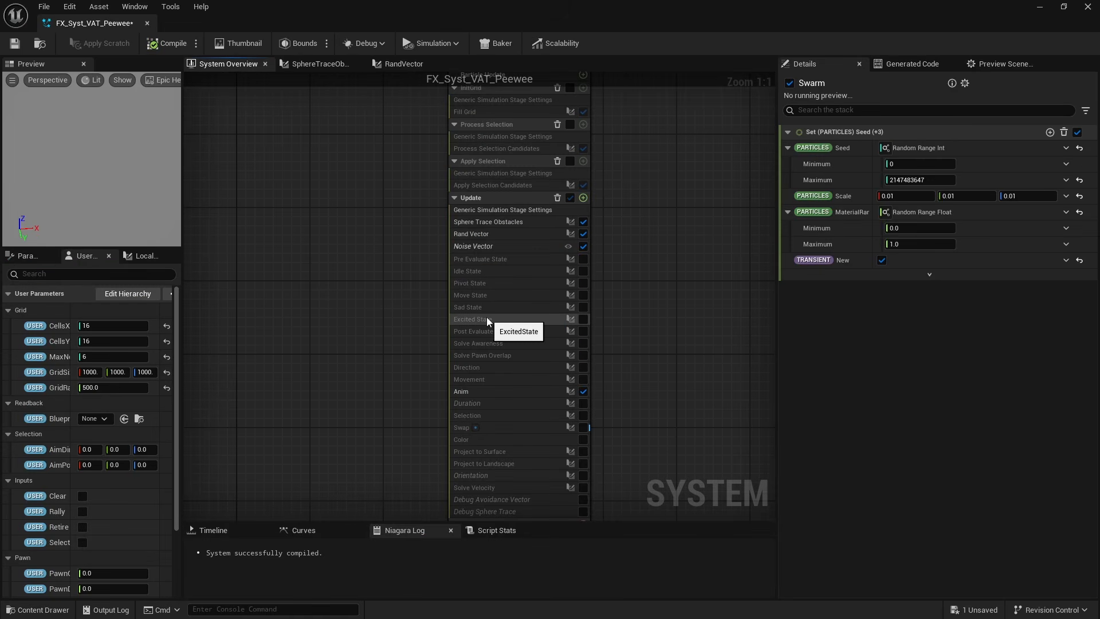
In the Swarm emitter, inspect the Anim module's settings and open the mesh assigned to the Mesh Renderer.
left_click(478, 392)
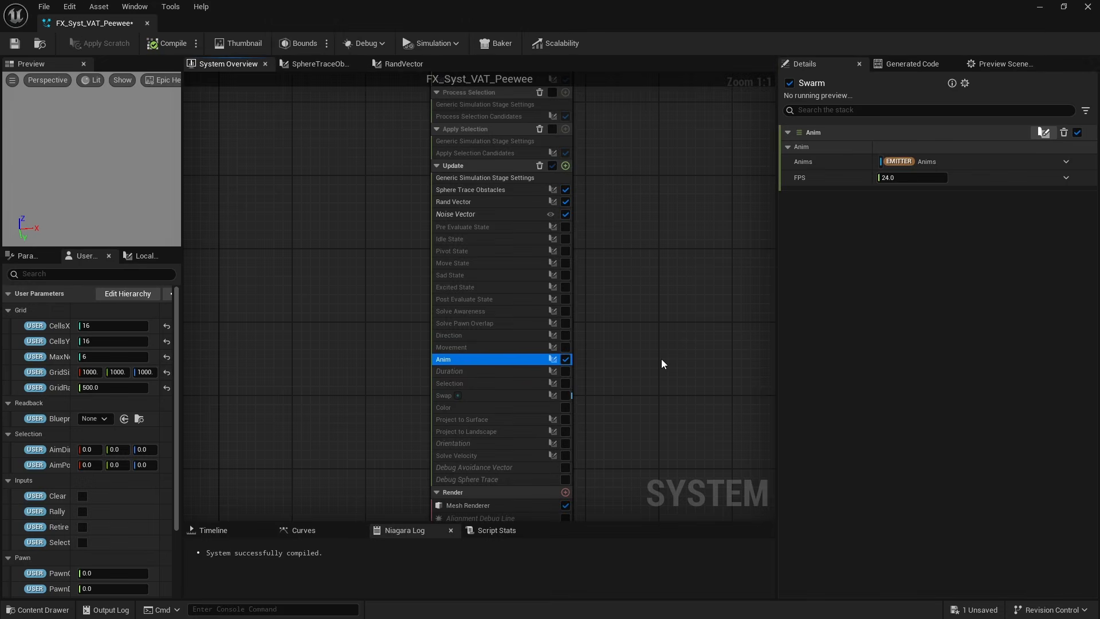
scroll(660, 360, "down", 5)
left_click(490, 417)
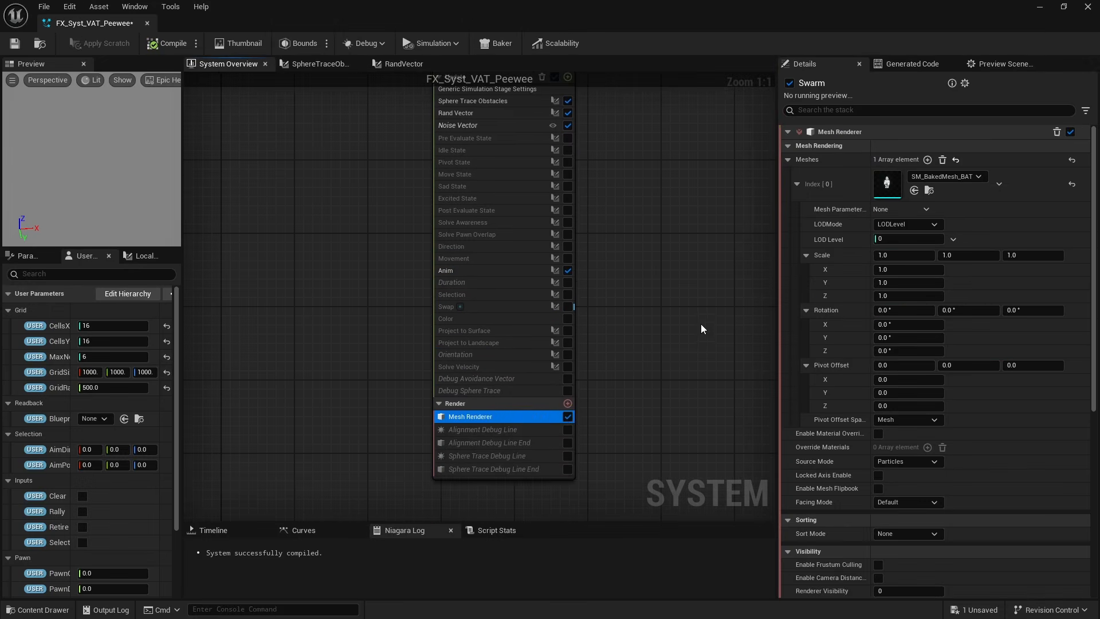
double_click(887, 183)
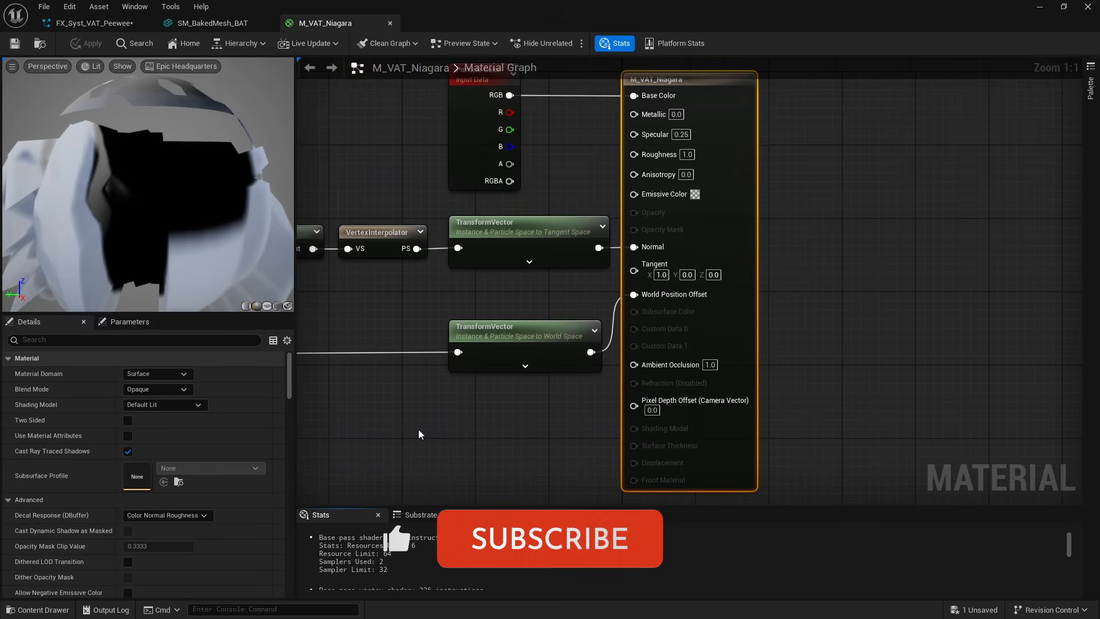
Examine the M_VAT_Niagara material graph, following the MF_BAT_Stack_PosAxisAngle nodes back to the Dynamic Parameter node and its frame outputs.
right_click_drag(419, 435, 746, 353)
scroll(739, 355, "down", 3)
right_click_drag(475, 372, 784, 289)
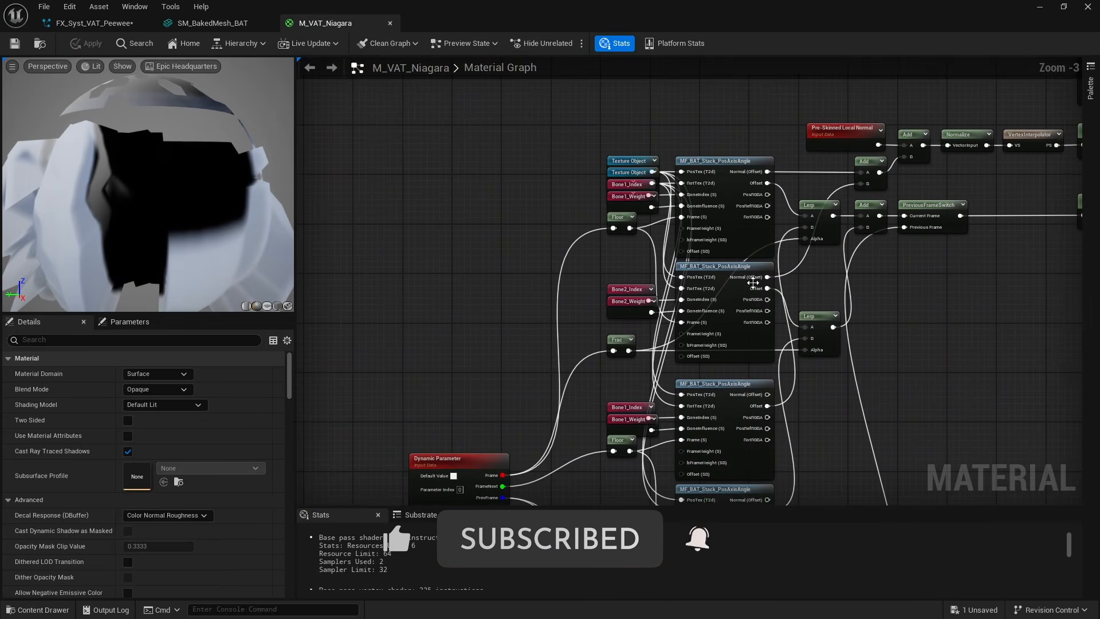
scroll(566, 246, "up", 1)
left_click_drag(597, 229, 713, 219)
right_click_drag(493, 371, 550, 228)
right_click_drag(450, 303, 488, 194)
left_click_drag(488, 194, 557, 330)
scroll(554, 244, "up", 1)
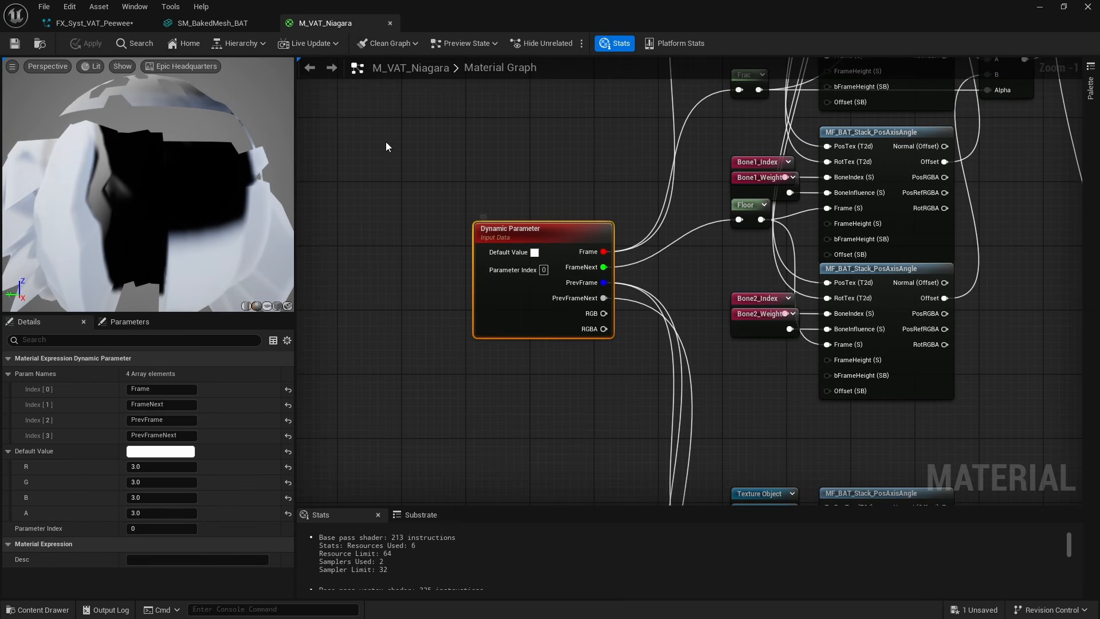
Return to FX_Syst_VAT_Peewee, open the Anim scratch module and examine the nodes that store PrevAnim and the random WaveAnim choice.
left_click(115, 27)
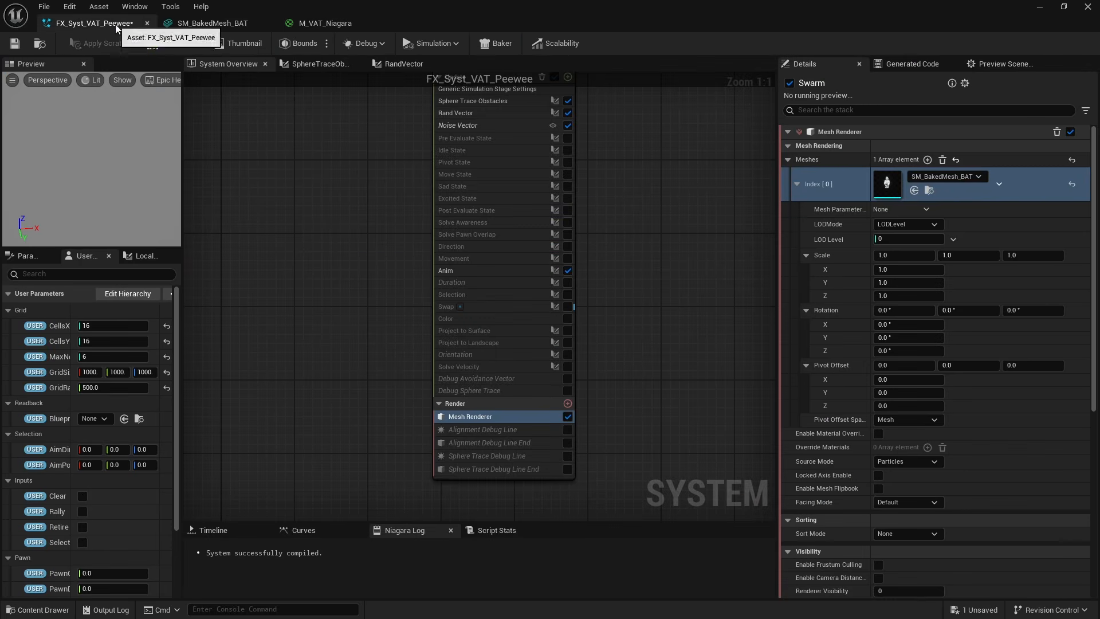
left_click(463, 269)
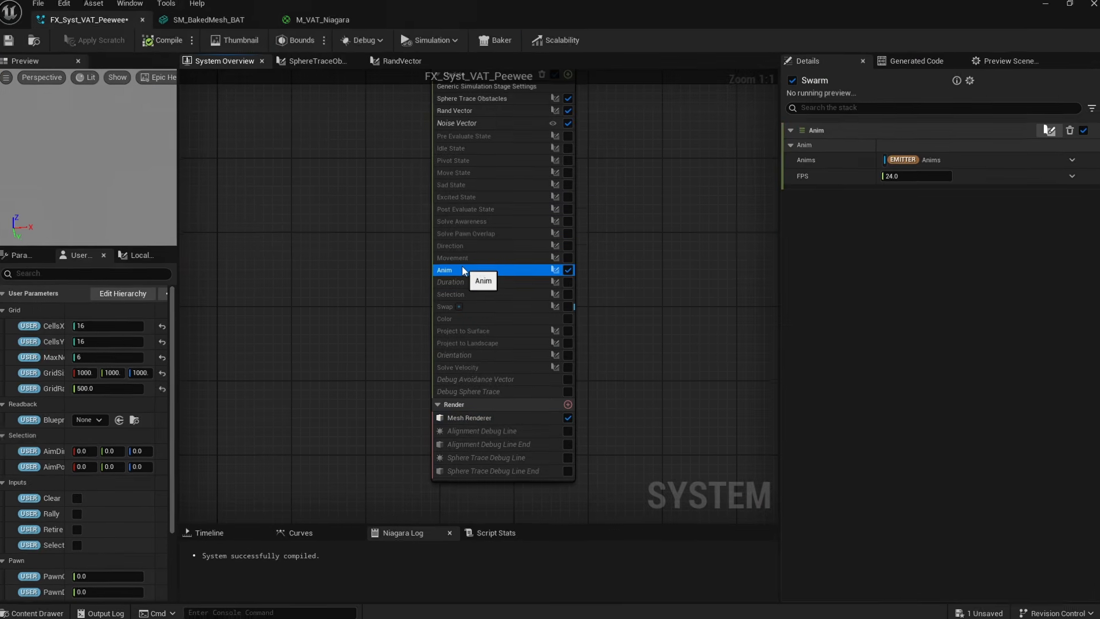
double_click(462, 269)
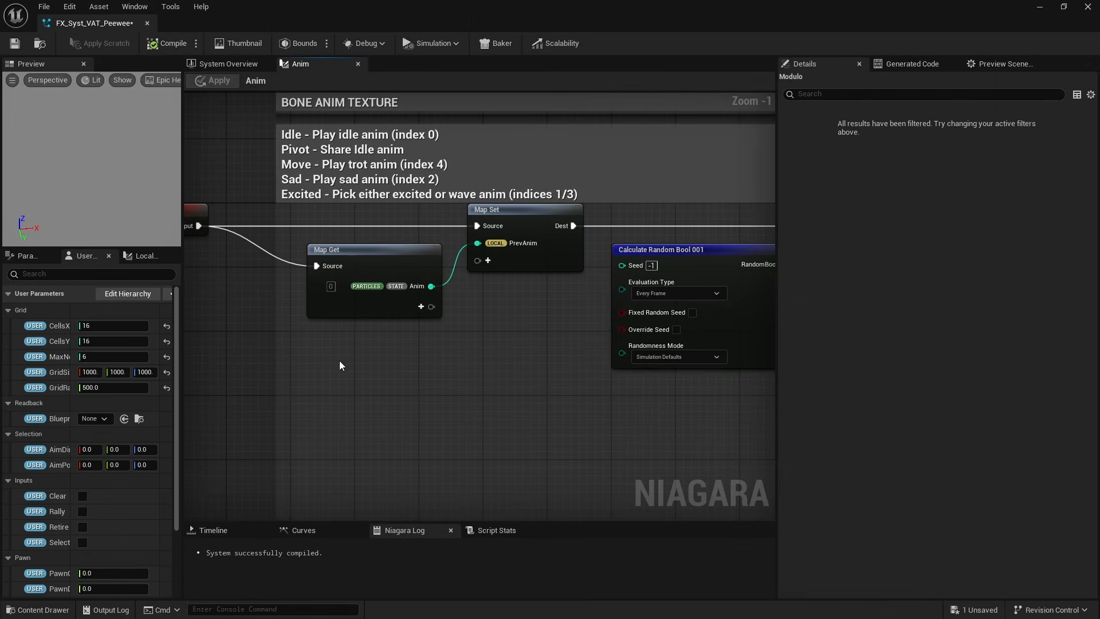
left_click_drag(339, 365, 500, 266)
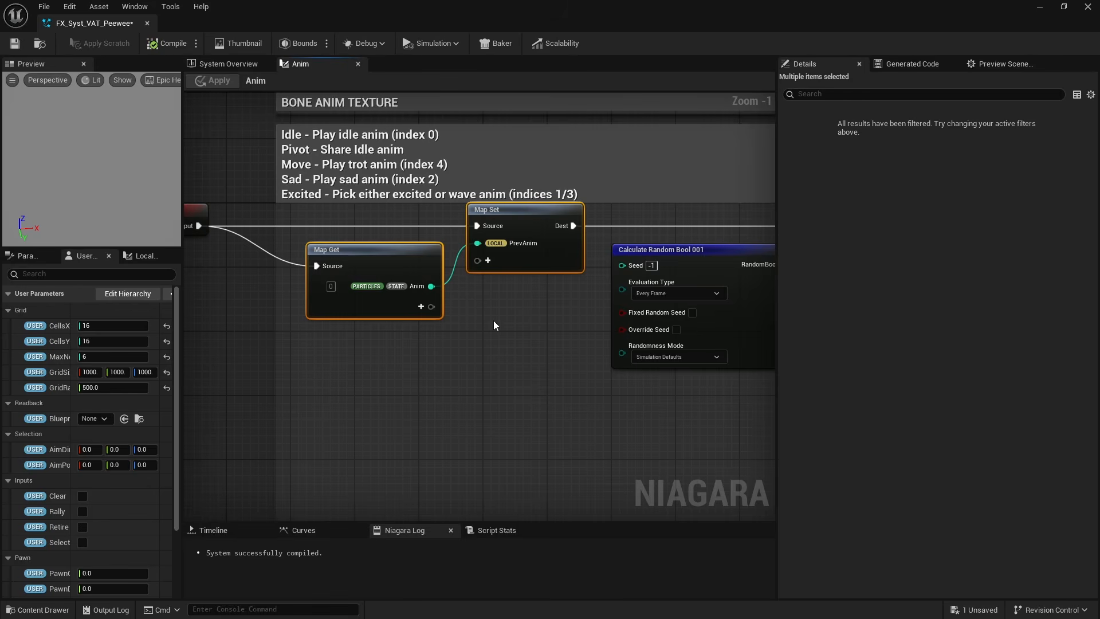
right_click_drag(495, 325, 185, 312)
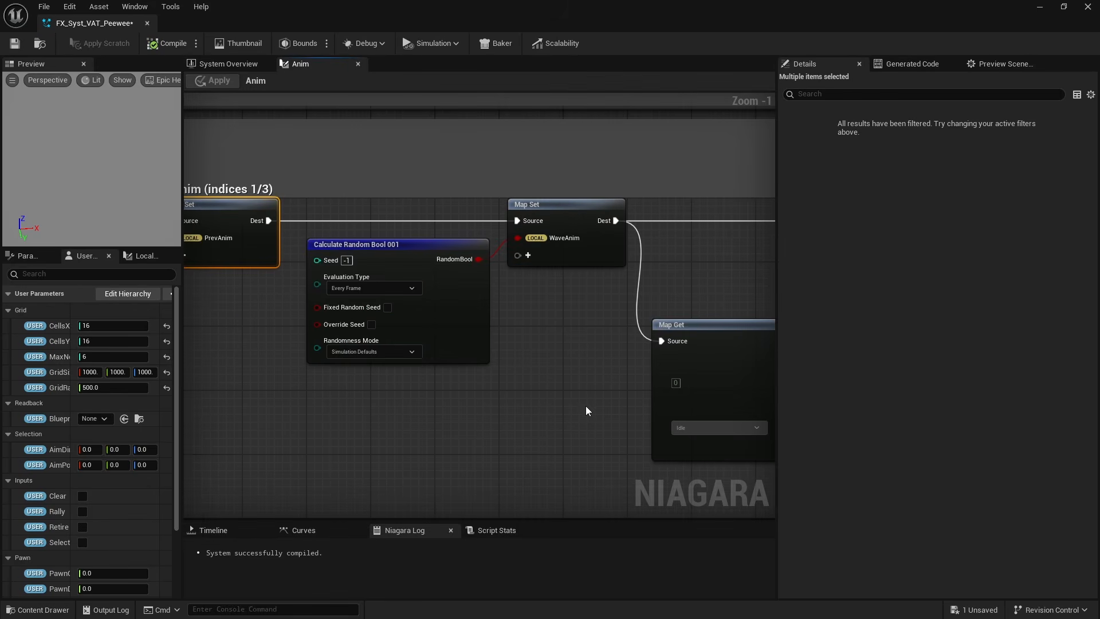
Examine the Select nodes that pick the animation index from the particle state, comparing with the Excited and Wave strips in Blender.
right_click_drag(584, 410, 185, 348)
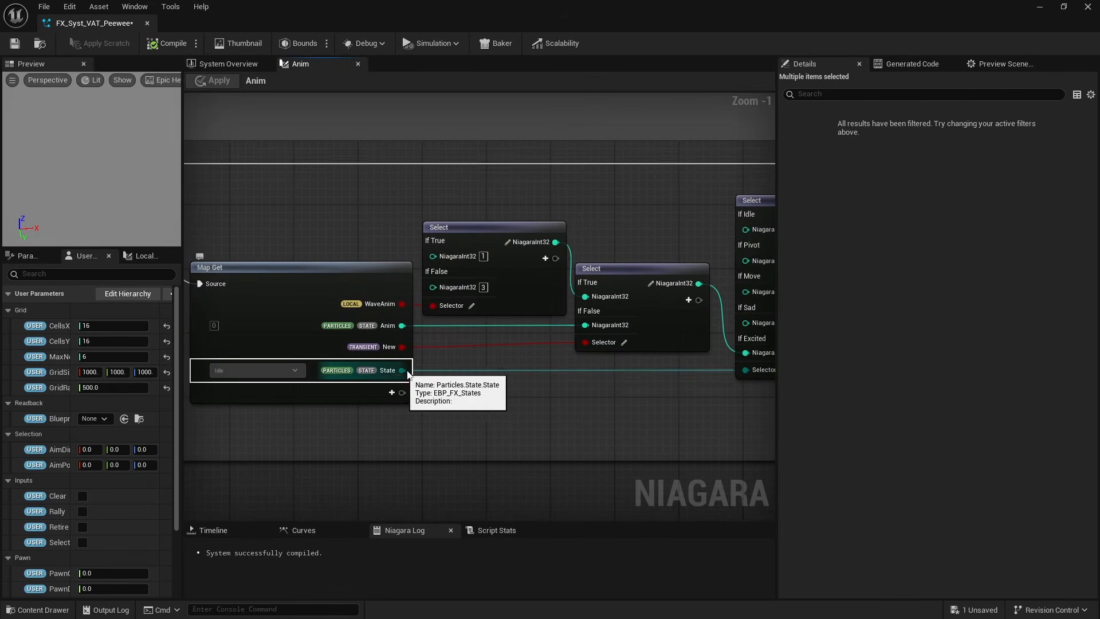
right_click_drag(572, 382, 385, 379)
left_click(617, 318)
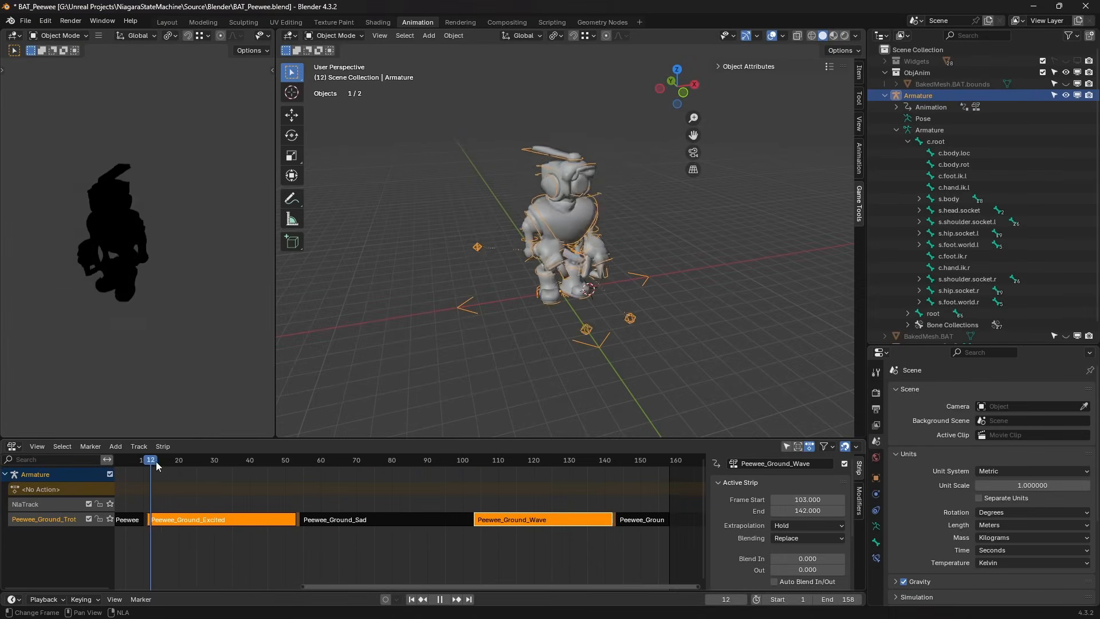
left_click_drag(298, 465, 596, 462)
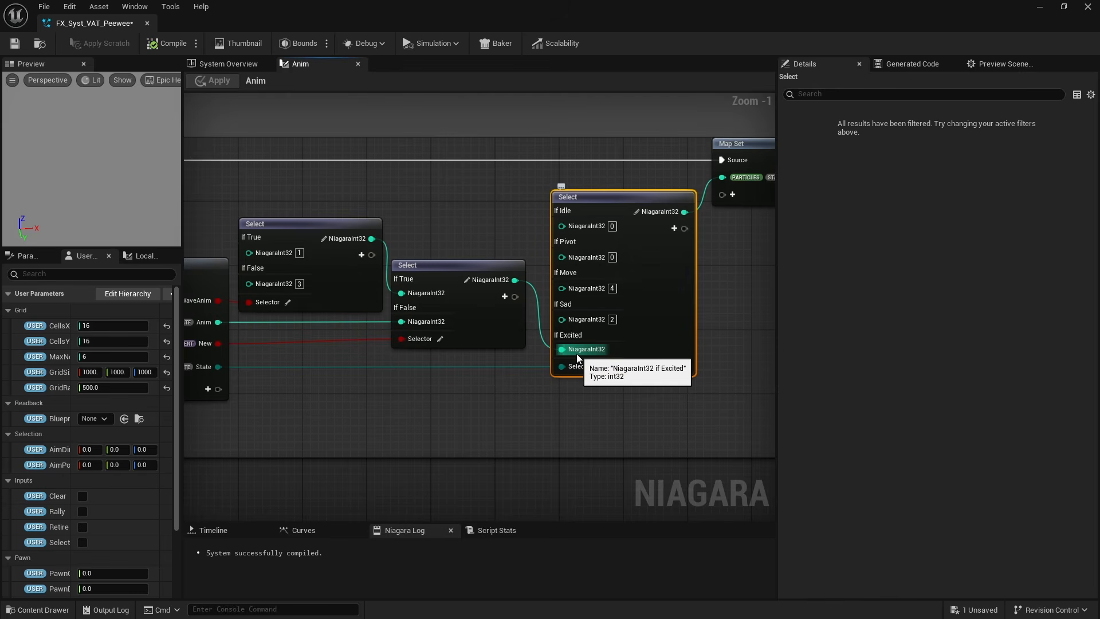
right_click_drag(323, 404, 433, 403)
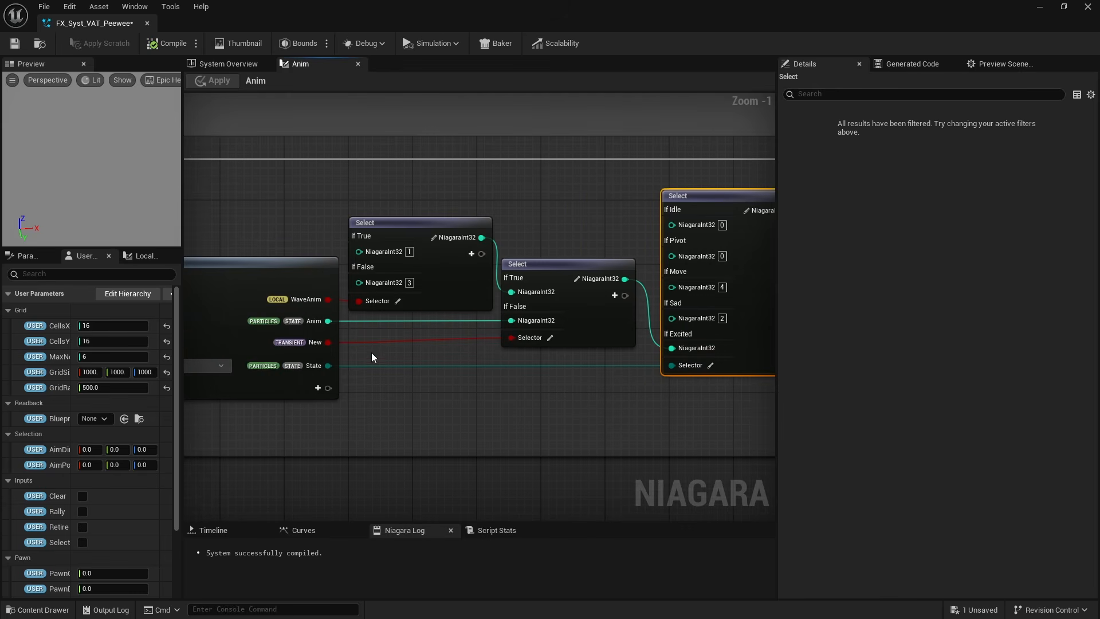
left_click_drag(391, 181, 362, 249)
Follow the Anim graph through the particle Anim assignment to the PrevAnim comparison and Logic OR that feed NewAnim.
right_click_drag(604, 251, 201, 246)
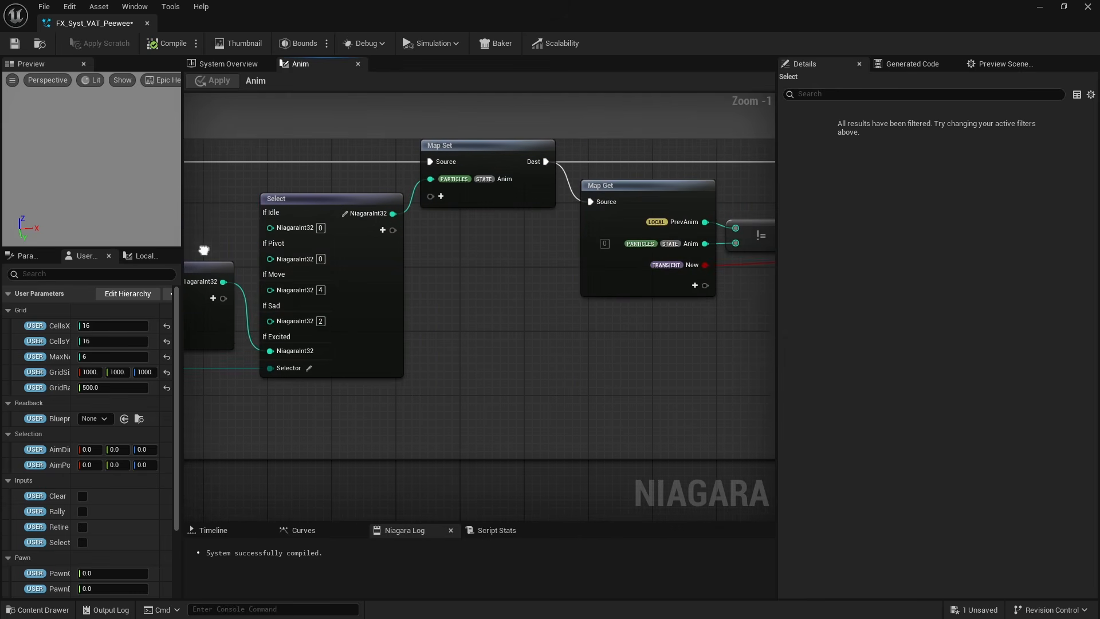
left_click(496, 283)
right_click_drag(496, 283, 277, 297)
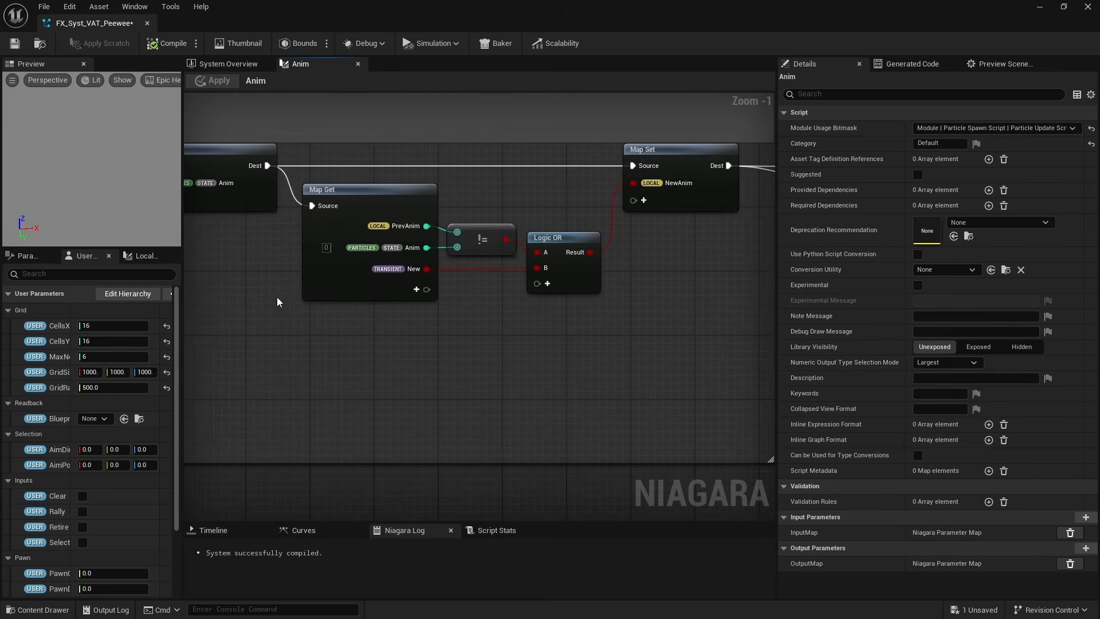
Examine the Not Equal and Logic OR nodes with their inputs, and the nodes that cache the current anim frames.
left_click(458, 227)
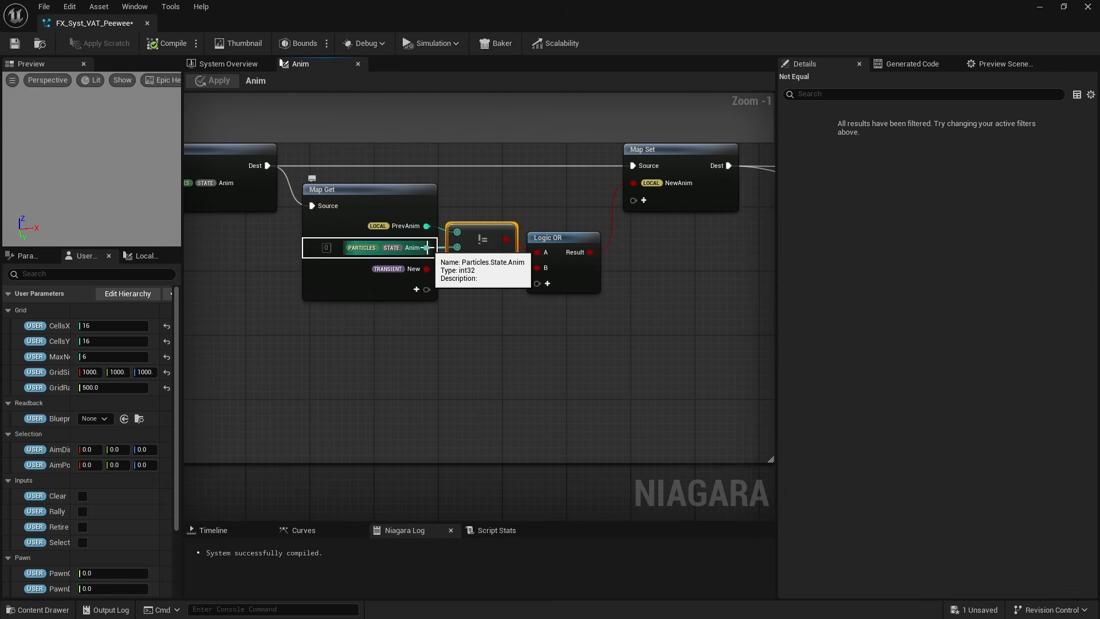
left_click(596, 260)
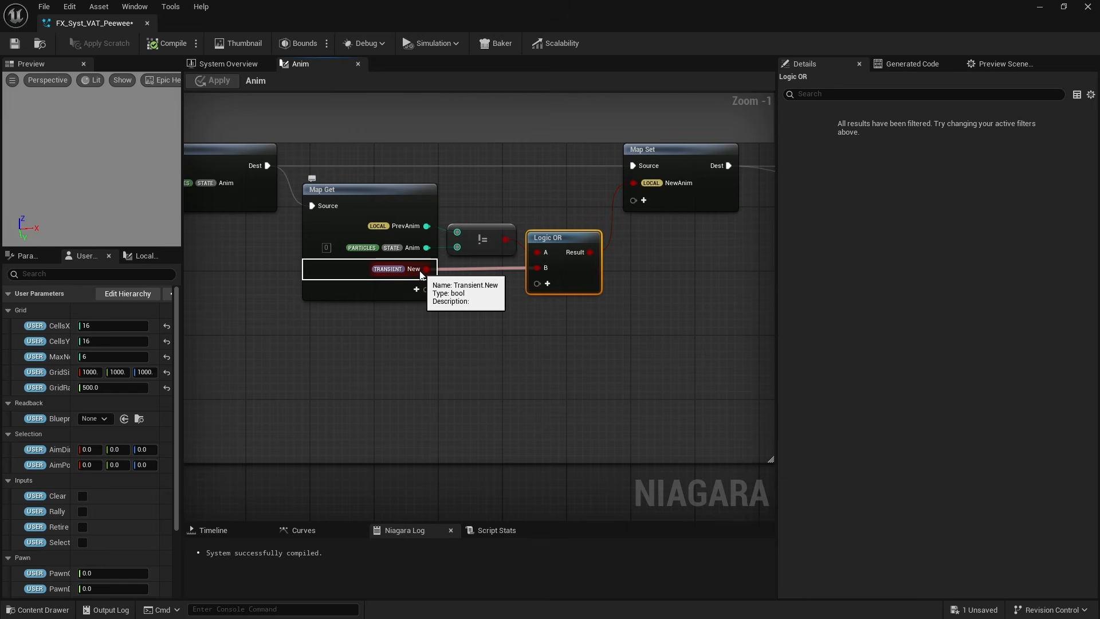
right_click_drag(633, 299, 344, 339)
left_click_drag(345, 339, 545, 202)
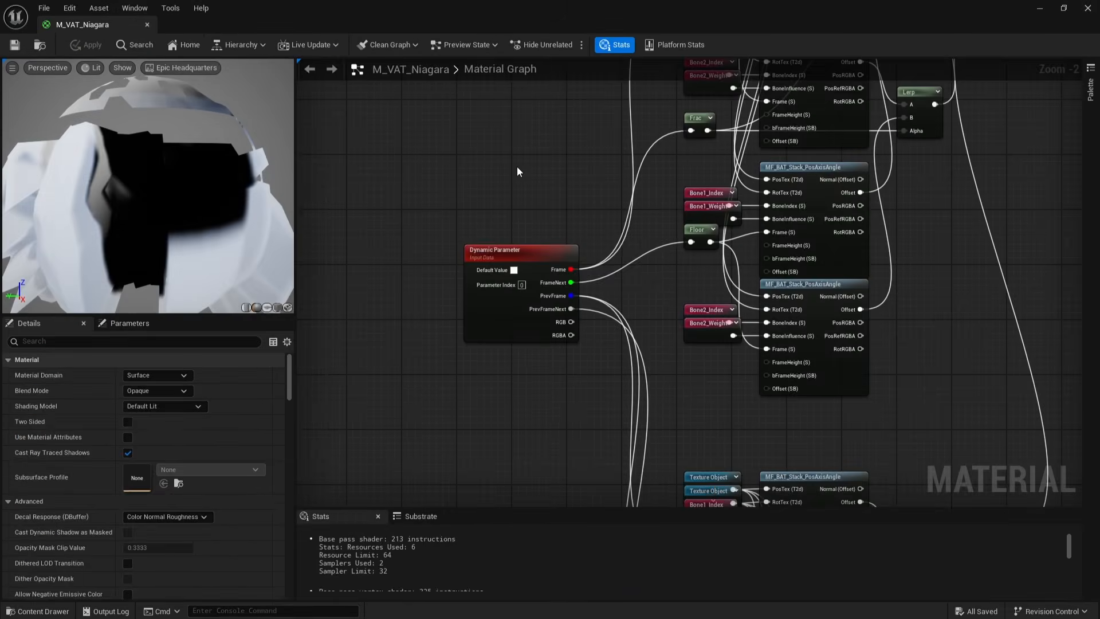
In M_VAT_Niagara, examine the Dynamic Parameter's frame outputs and follow the bone nodes to the PreviousFrameSwitch inputs.
left_click_drag(516, 166, 456, 284)
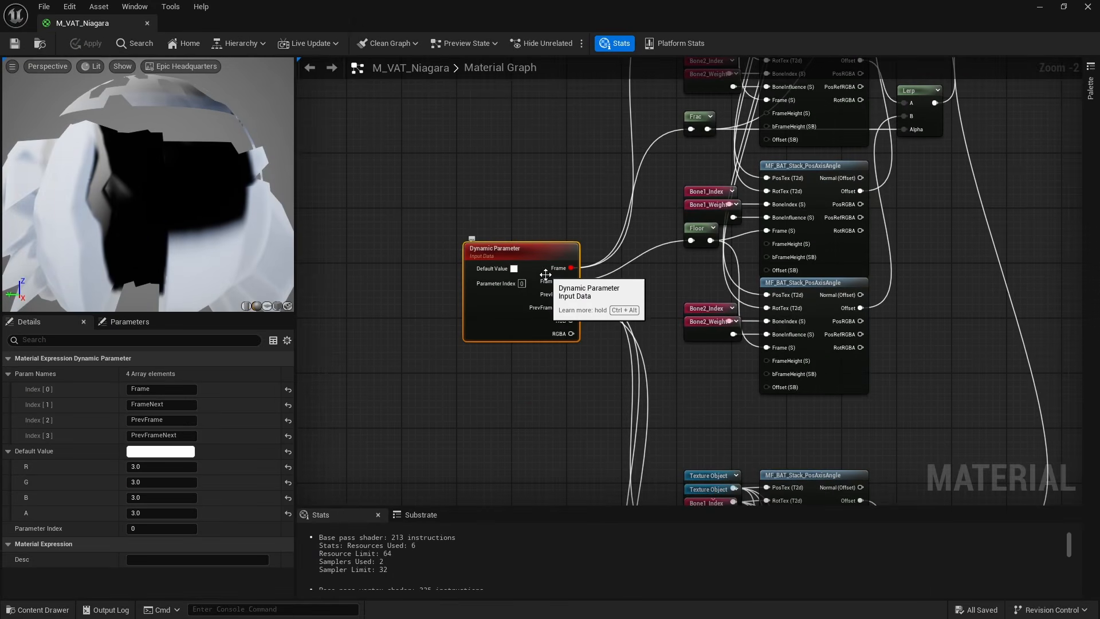
right_click_drag(569, 417, 498, 218)
scroll(497, 217, "down", 2)
left_click_drag(516, 254, 784, 477)
right_click_drag(794, 143, 763, 374)
right_click_drag(783, 229, 735, 314)
scroll(735, 315, "up", 1)
left_click(736, 226)
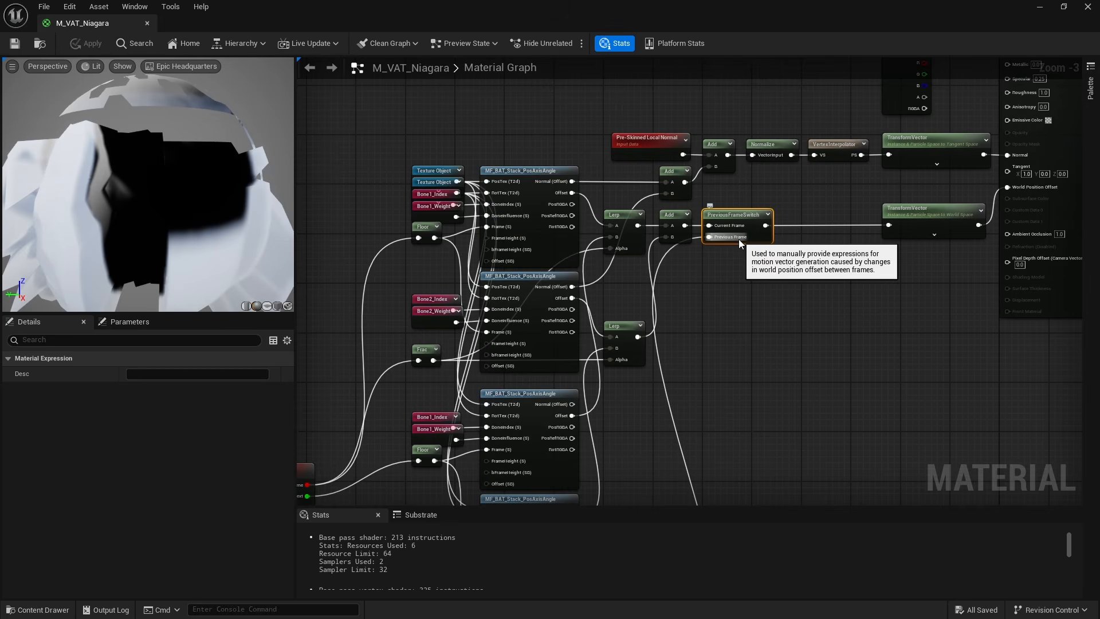
left_click(741, 288)
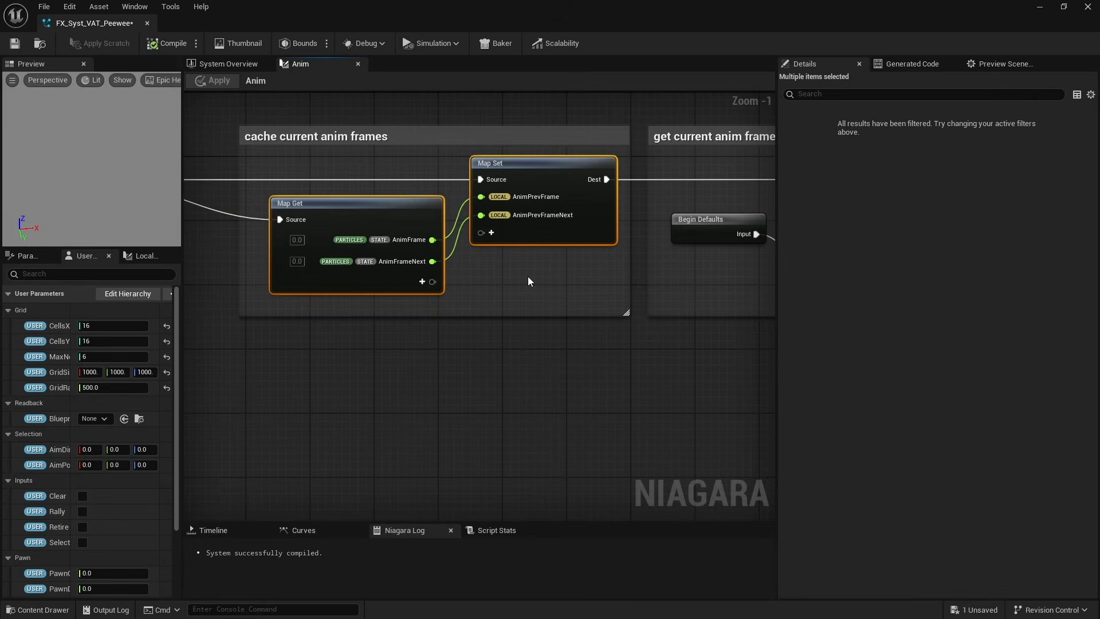
Back in the Anim graph, examine the nodes that fetch the current animation's data and split it into AnimStart and AnimLength.
right_click_drag(528, 276, 154, 277)
right_click_drag(372, 339, 280, 339)
left_click_drag(492, 297, 640, 242)
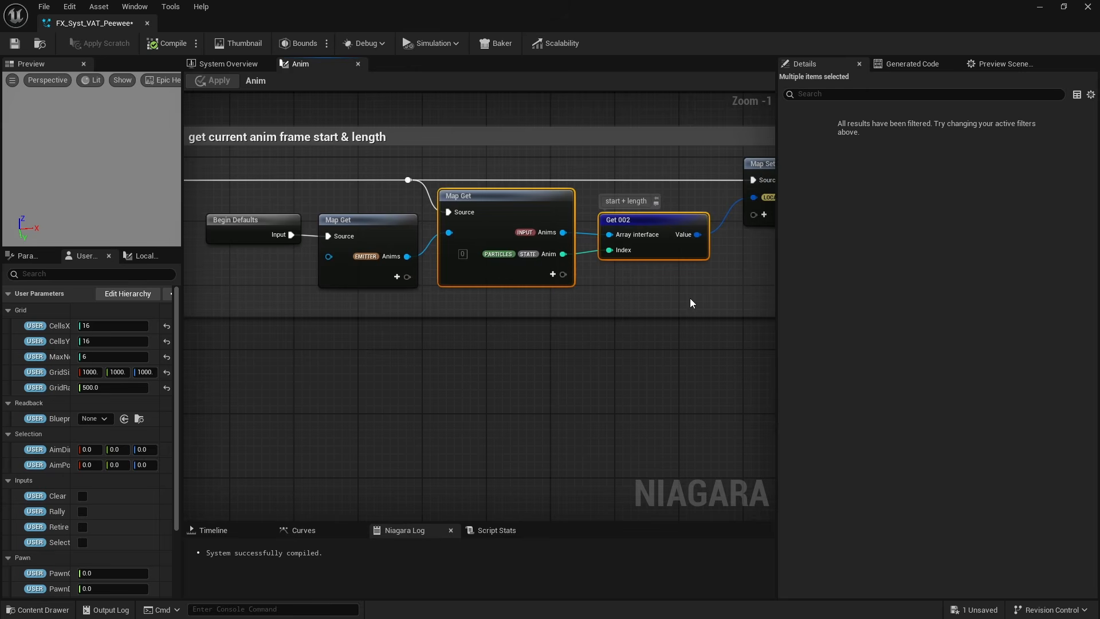
right_click_drag(690, 298, 156, 300)
left_click_drag(402, 295, 621, 203)
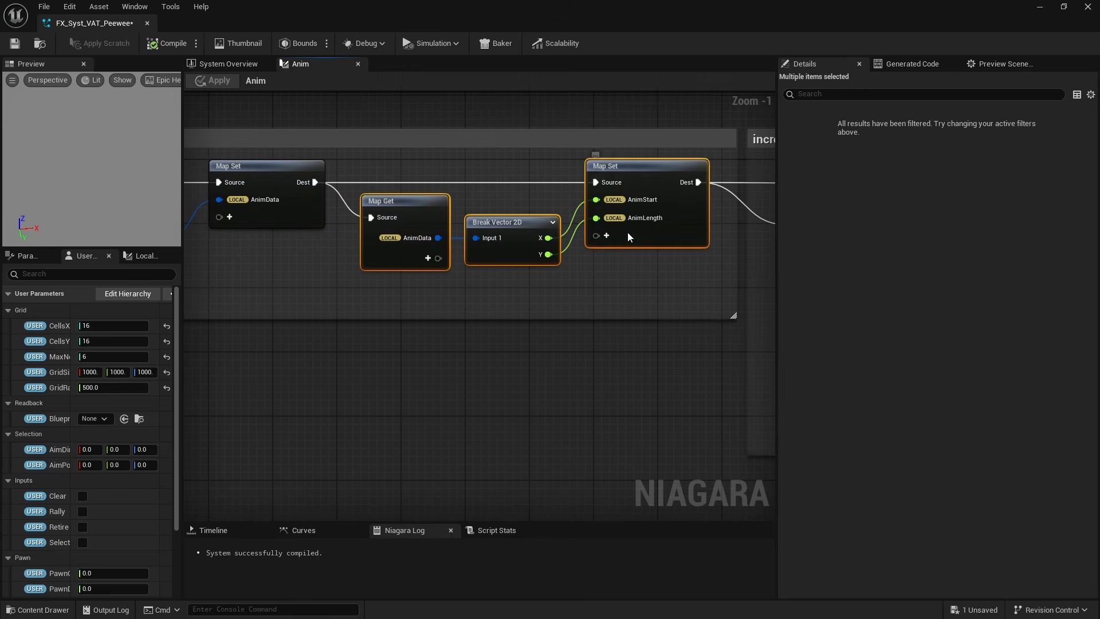
right_click_drag(630, 277, 326, 275)
Follow the frame increment nodes from FPS and DeltaTime through the next-frame addition and modulo wrap-around to AnimFrame and AnimFrameNext.
right_click_drag(521, 390, 265, 385)
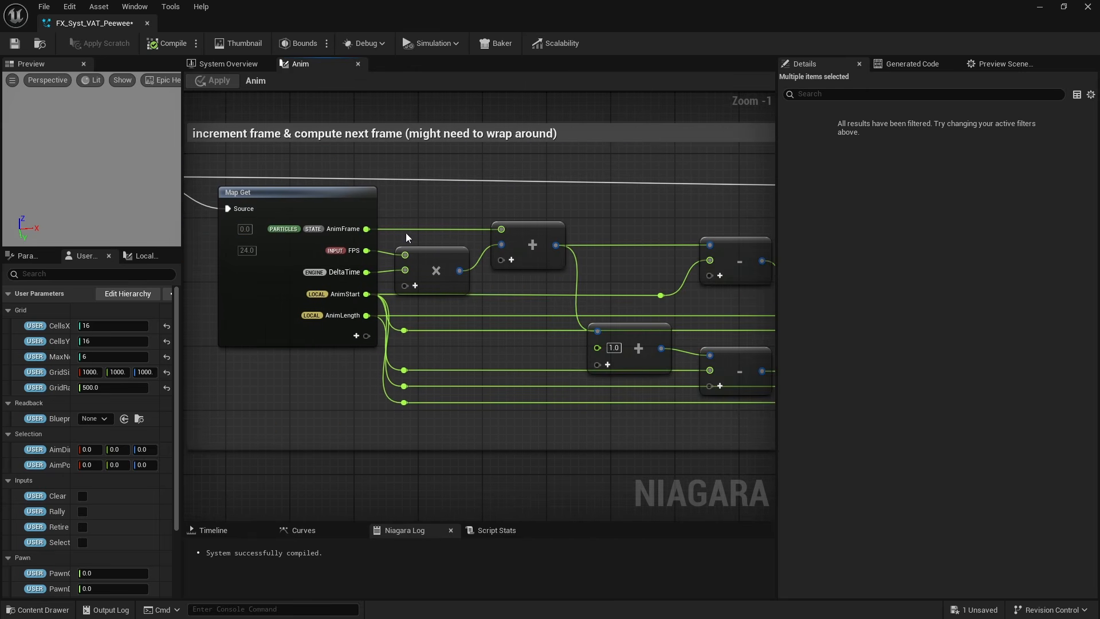
left_click(548, 238)
left_click(442, 272)
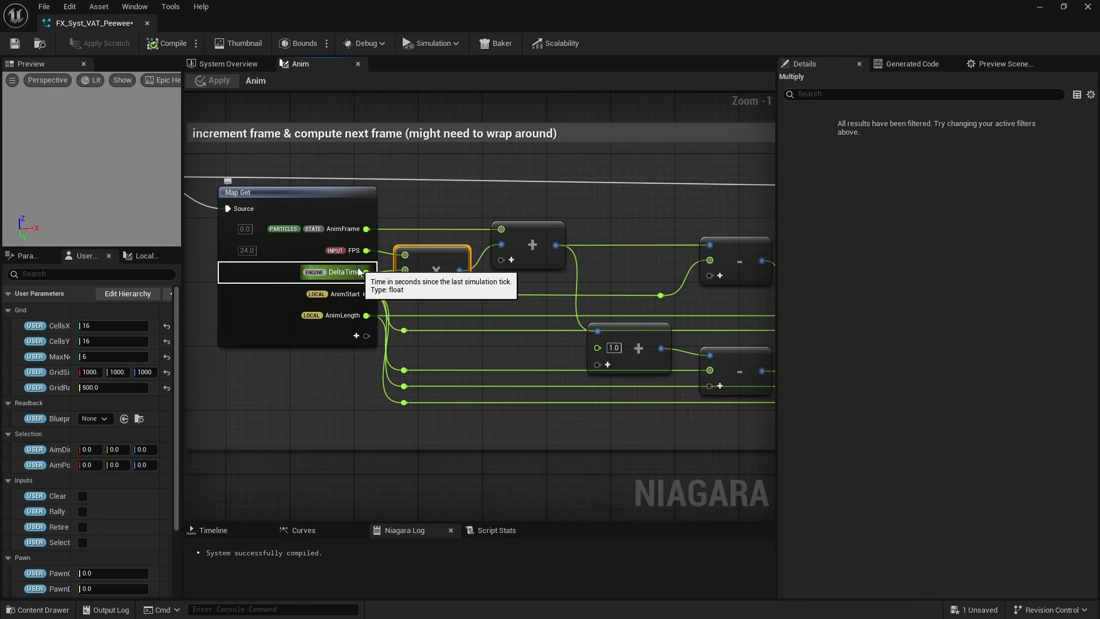
right_click_drag(690, 199, 492, 187)
left_click_drag(608, 230, 617, 300)
right_click_drag(521, 282, 557, 266)
left_click_drag(396, 304, 454, 321)
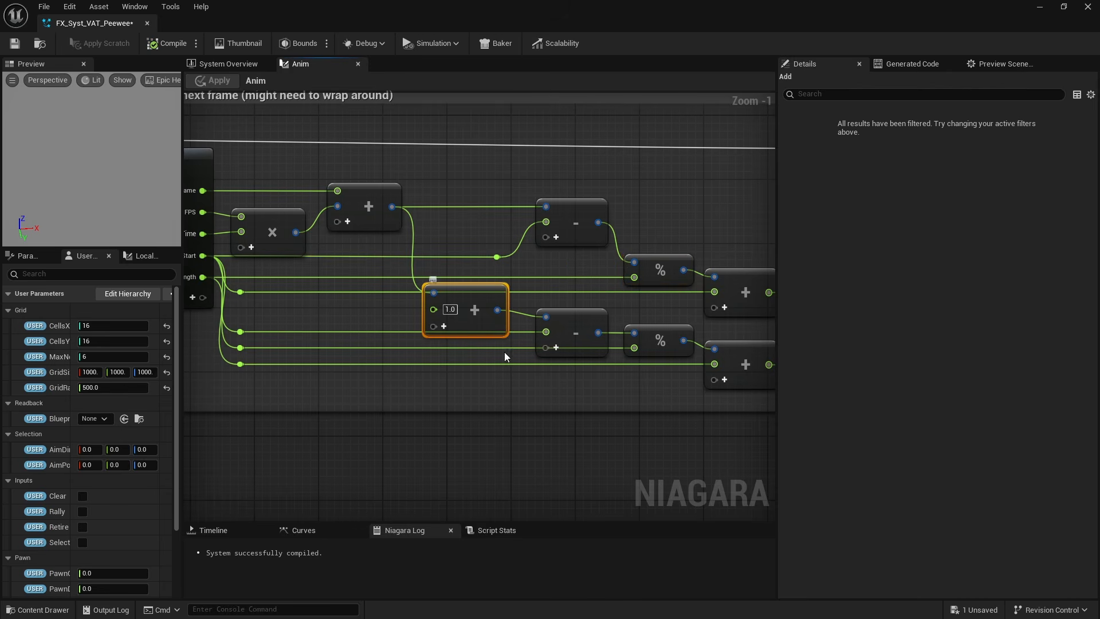
right_click_drag(522, 387, 394, 384)
left_click_drag(394, 383, 607, 344)
right_click_drag(704, 281, 502, 322)
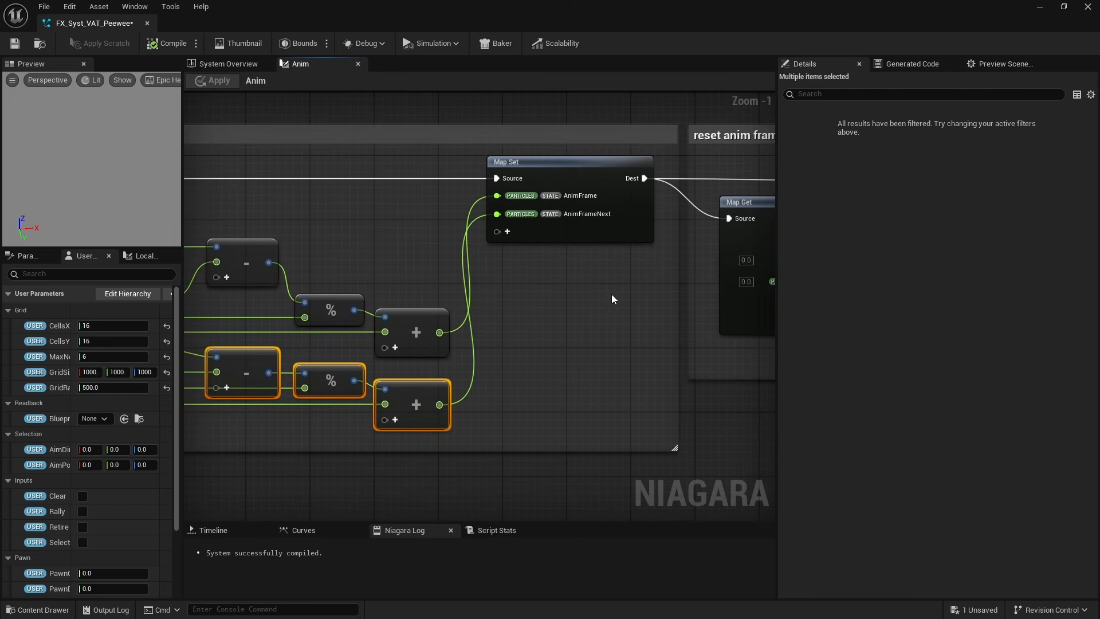
Examine the Select nodes that reset AnimFrame and AnimFrameNext on a state change, and the rest of the Anim graph.
right_click_drag(611, 295, 174, 291)
right_click_drag(463, 230, 410, 228)
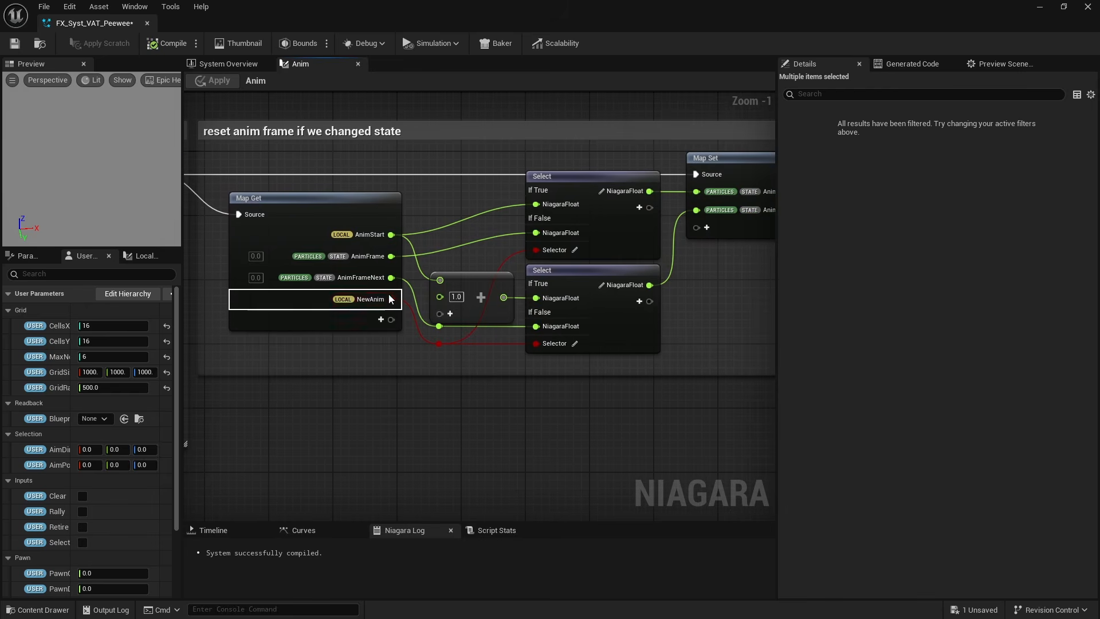
left_click(542, 197)
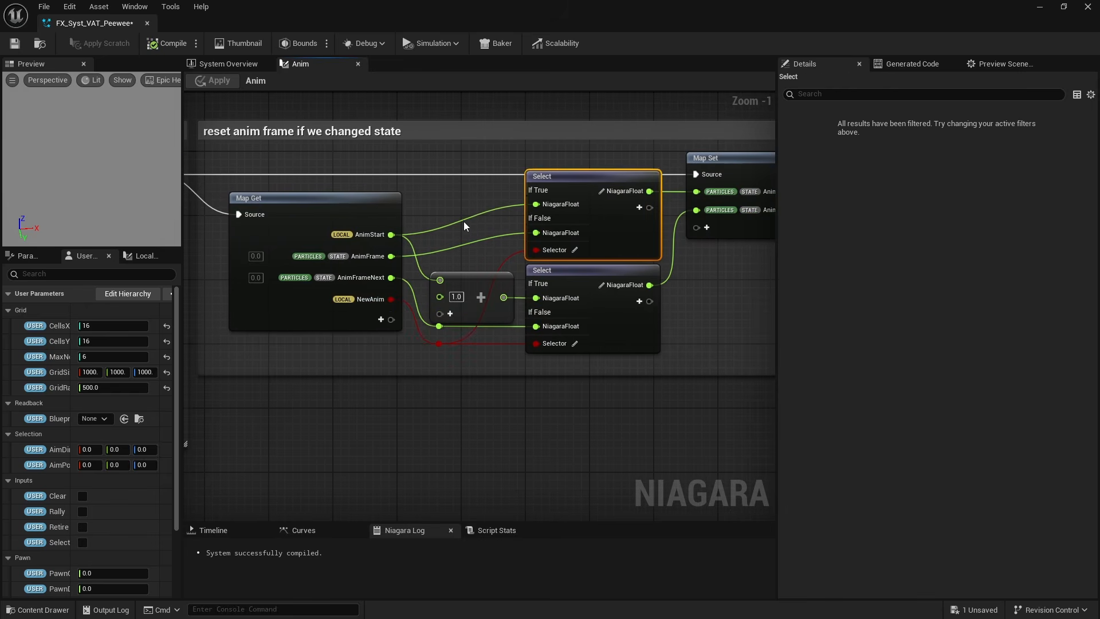
right_click_drag(704, 202, 627, 200)
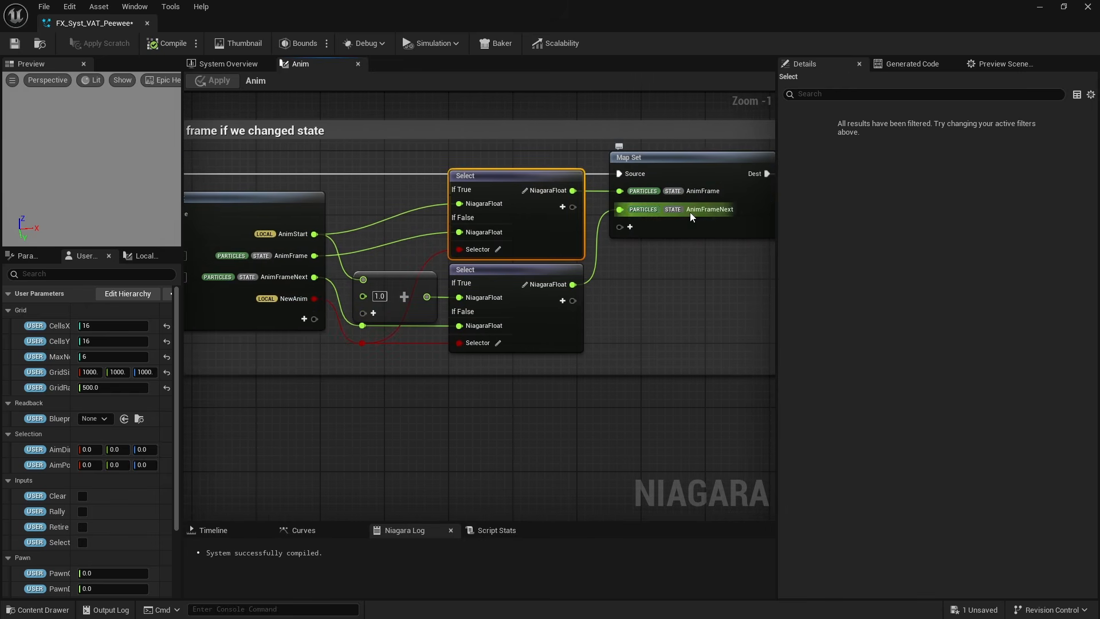
right_click_drag(682, 260, 443, 328)
left_click_drag(668, 328, 410, 197)
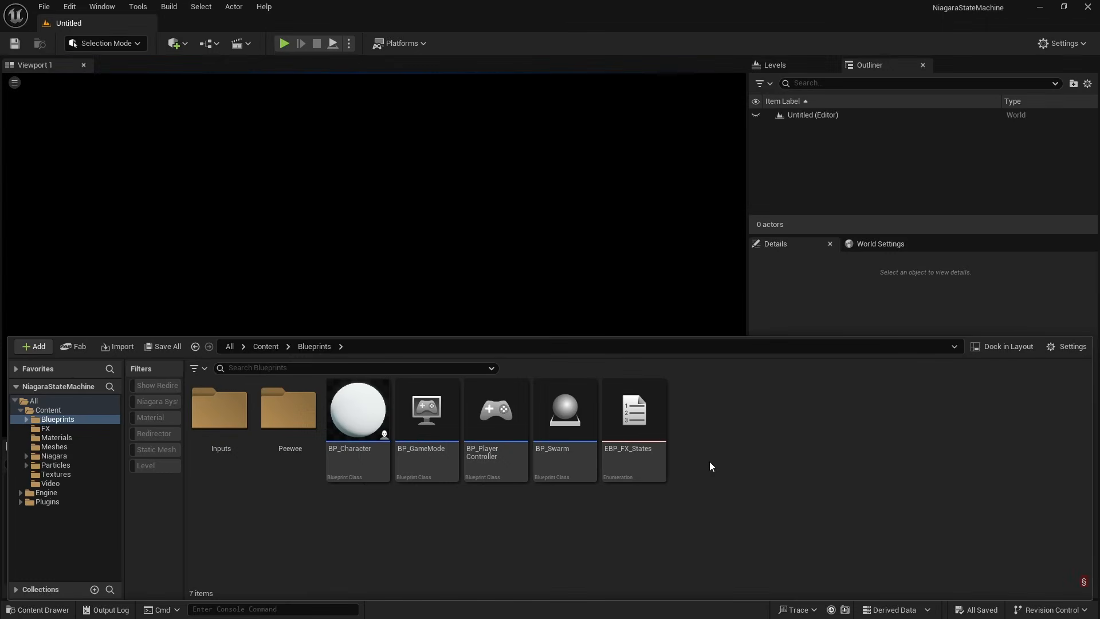
Open the EBP_FX_States enumeration from the Blueprints folder, and search the project settings for "niagara".
double_click(635, 425)
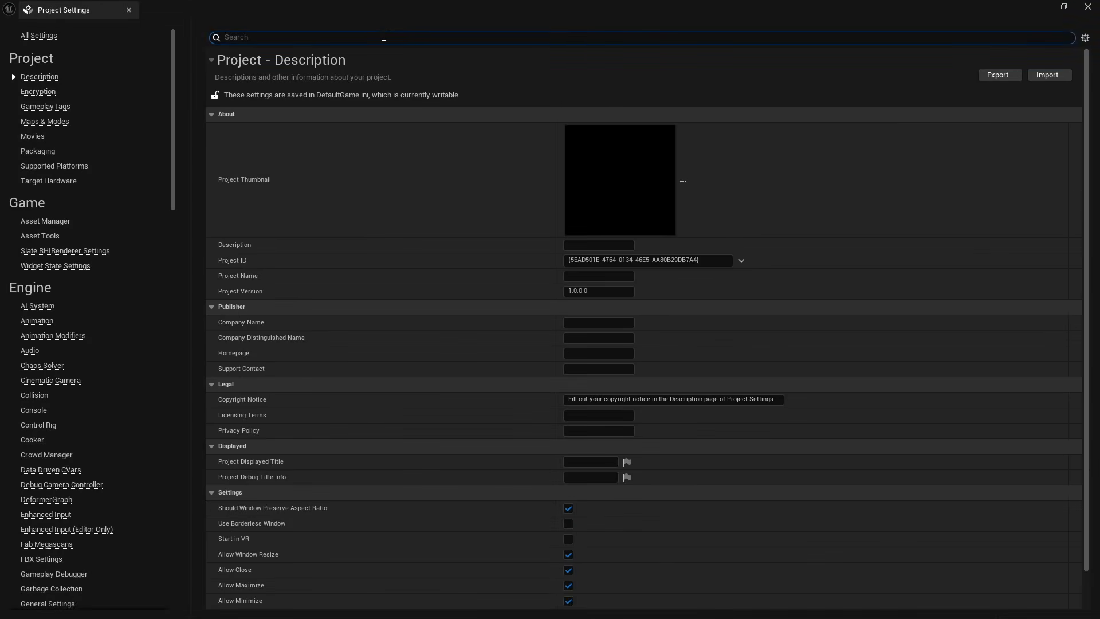
type("niagara")
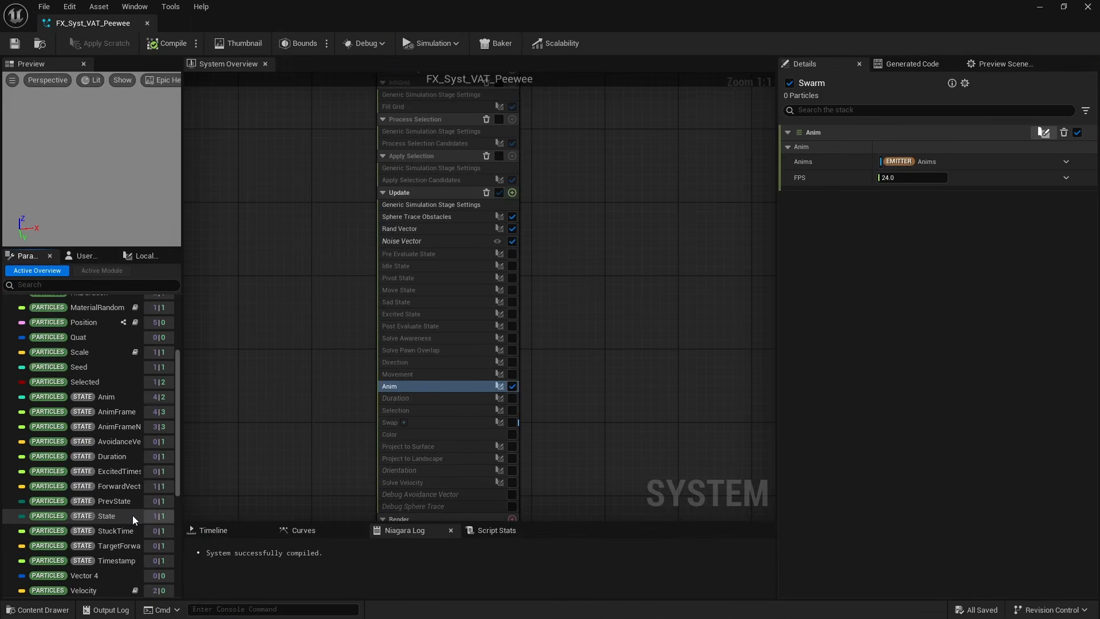
Highlight the modules using the particle State parameter and enable the Update modules from Pre Evaluate State through Post Evaluate State.
left_click(132, 515)
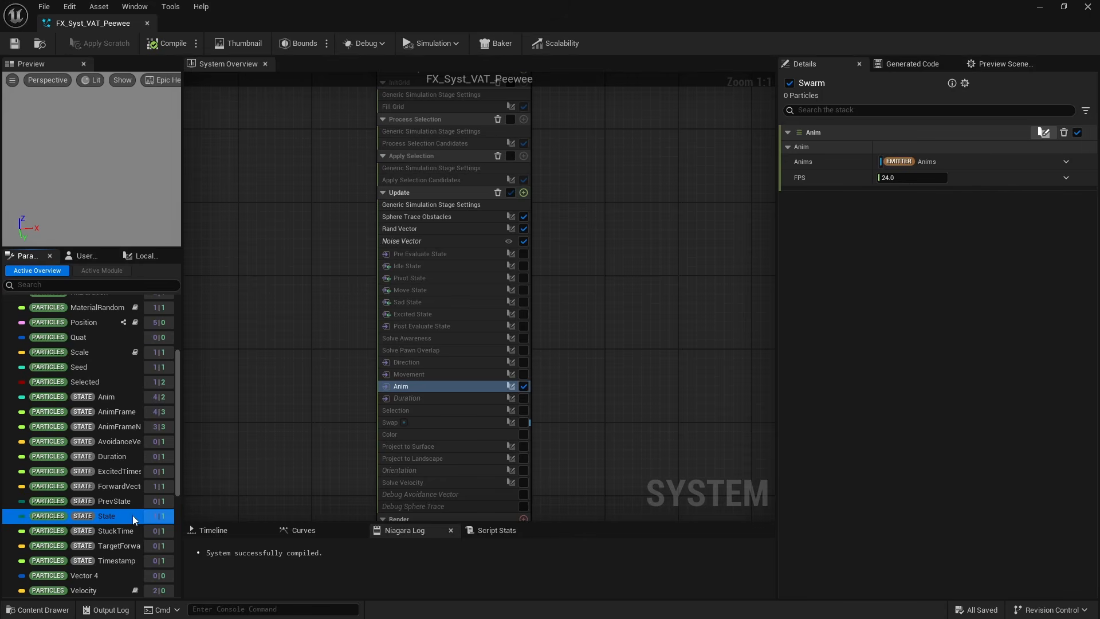
left_click(441, 256)
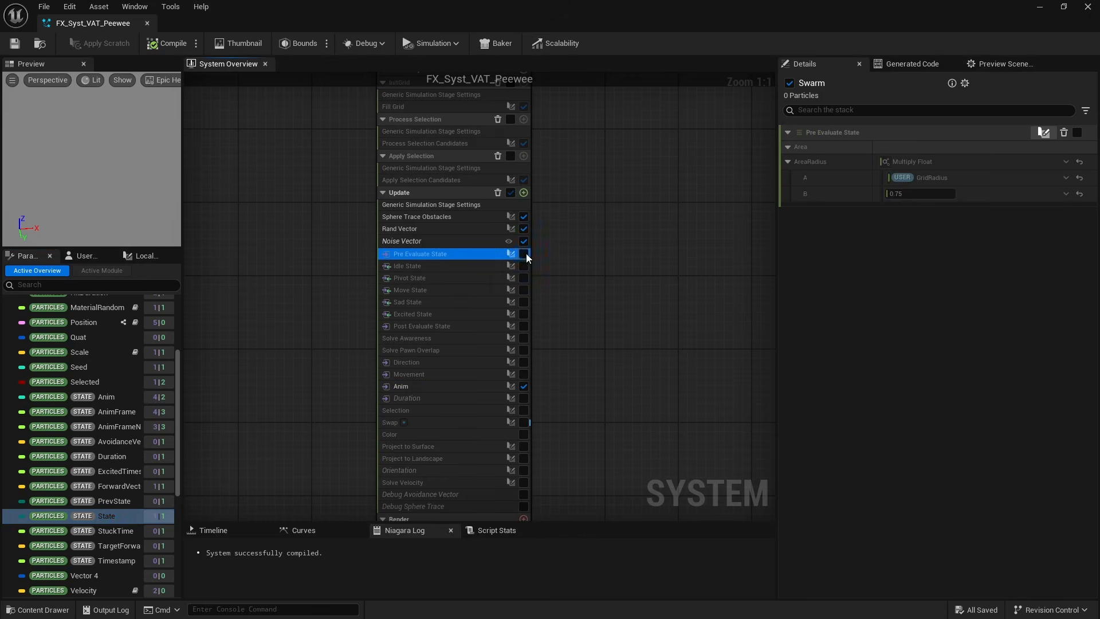
left_click_drag(525, 253, 523, 326)
Open the Pre Evaluate State scratch module and examine the nodes that cache the current State into PrevState.
double_click(425, 254)
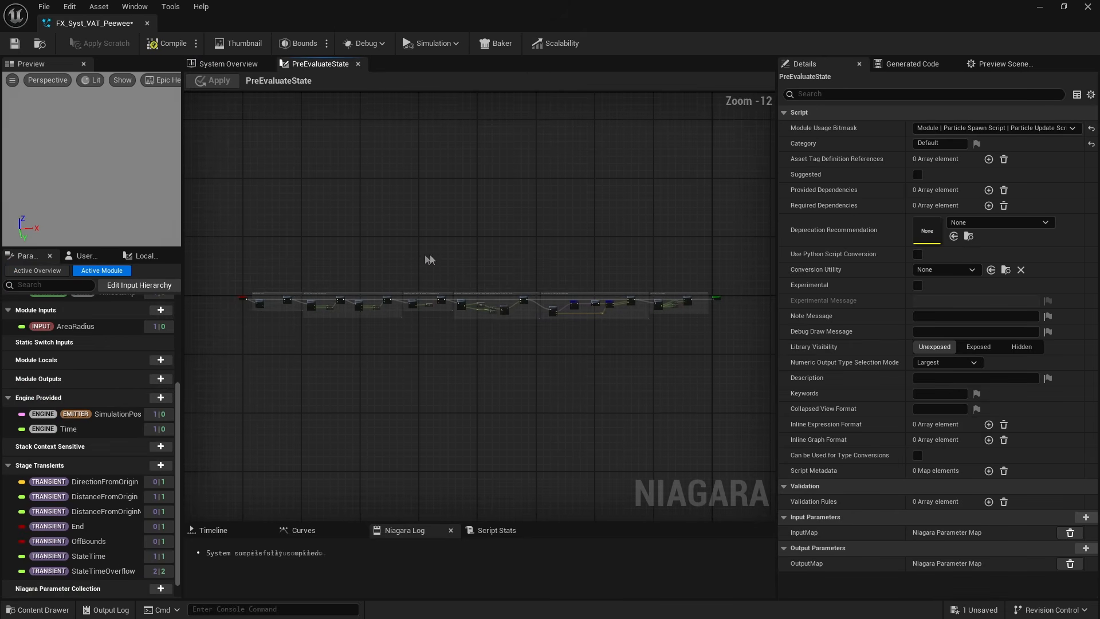
scroll(253, 304, "up", 7)
scroll(254, 305, "up", 5)
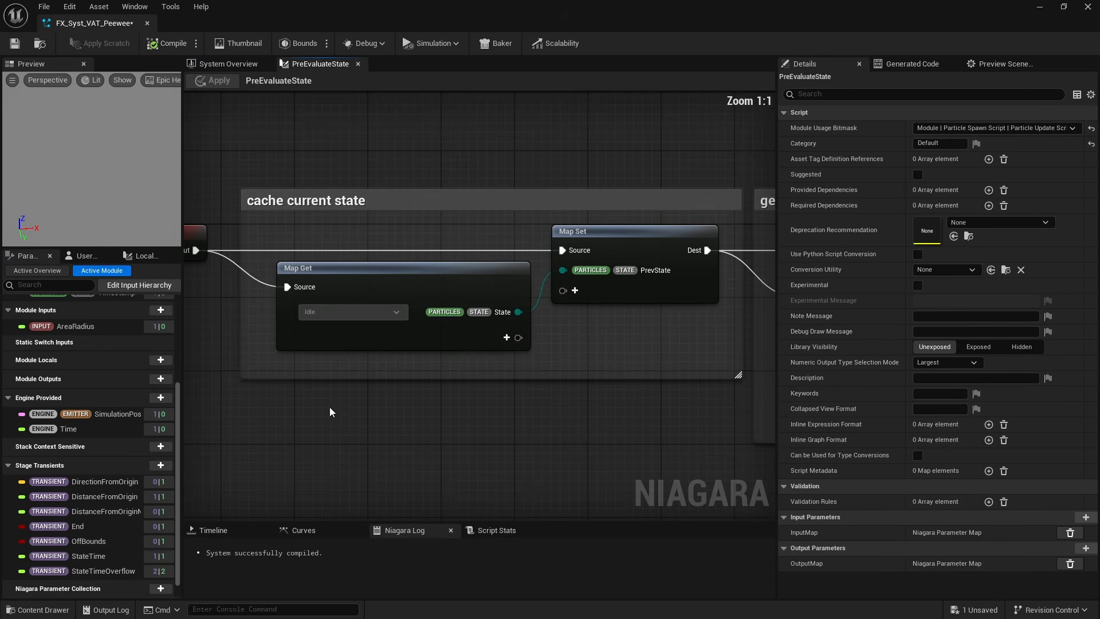
left_click(401, 338)
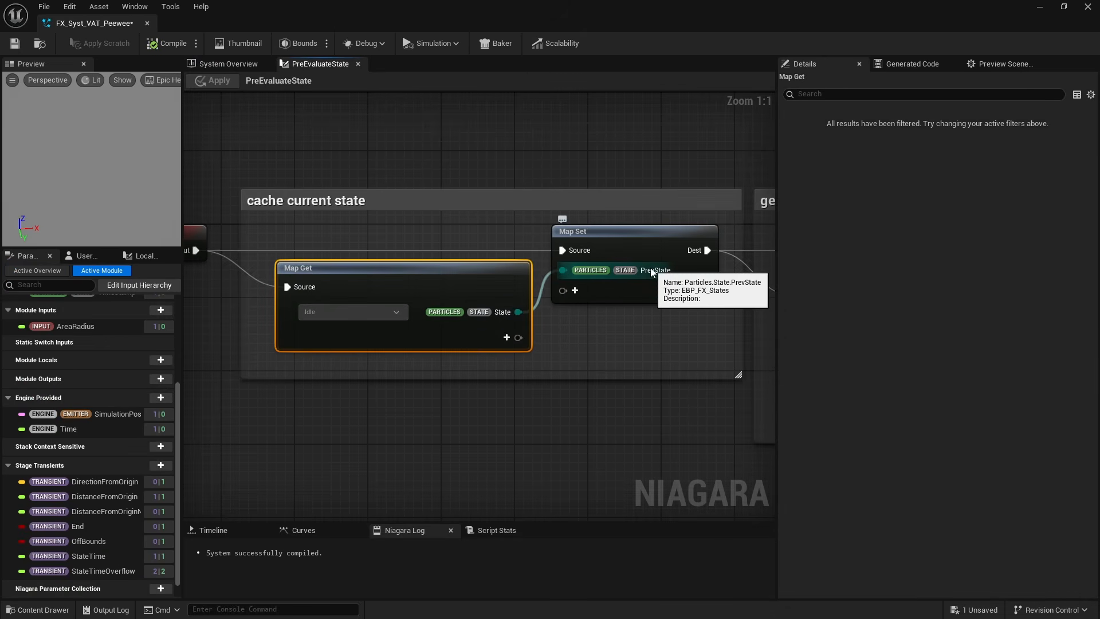
Examine the subtractions that compute StateTime from Time and Timestamp, and StateTimeOverflow from StateTime and Duration.
right_click_drag(633, 337, 188, 327)
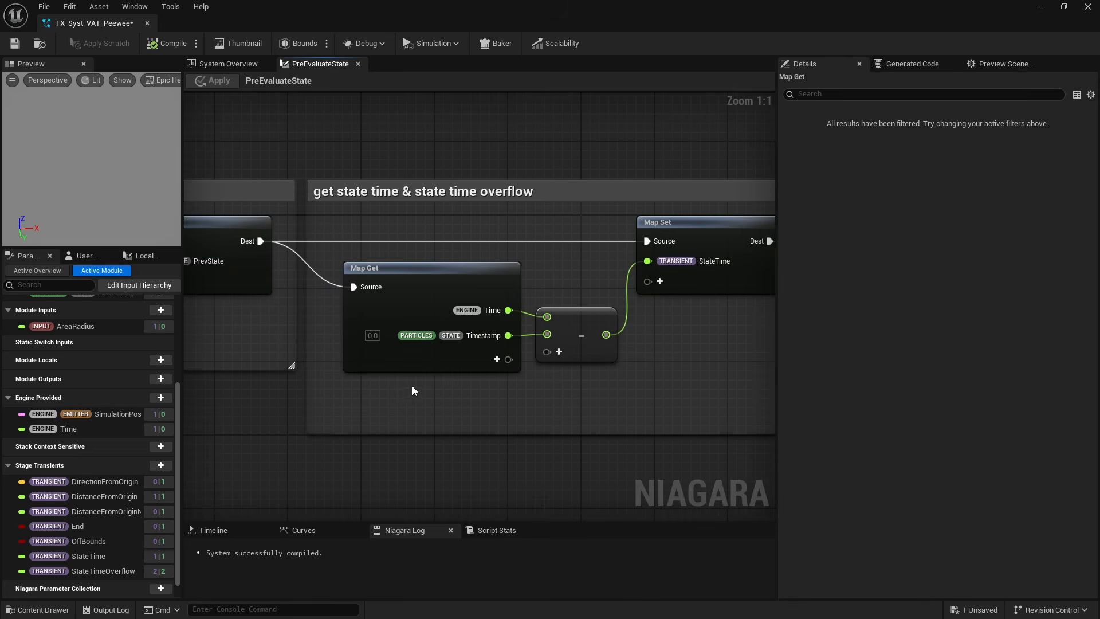
right_click_drag(457, 397, 353, 373)
left_click_drag(346, 375, 446, 294)
left_click(621, 246)
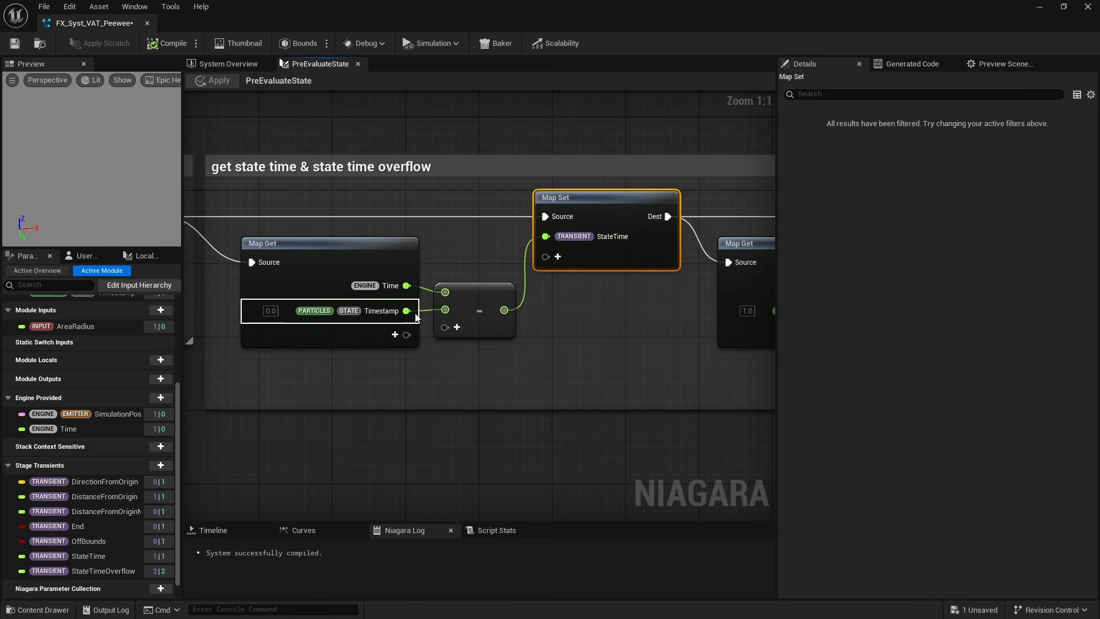
right_click_drag(537, 368, 321, 369)
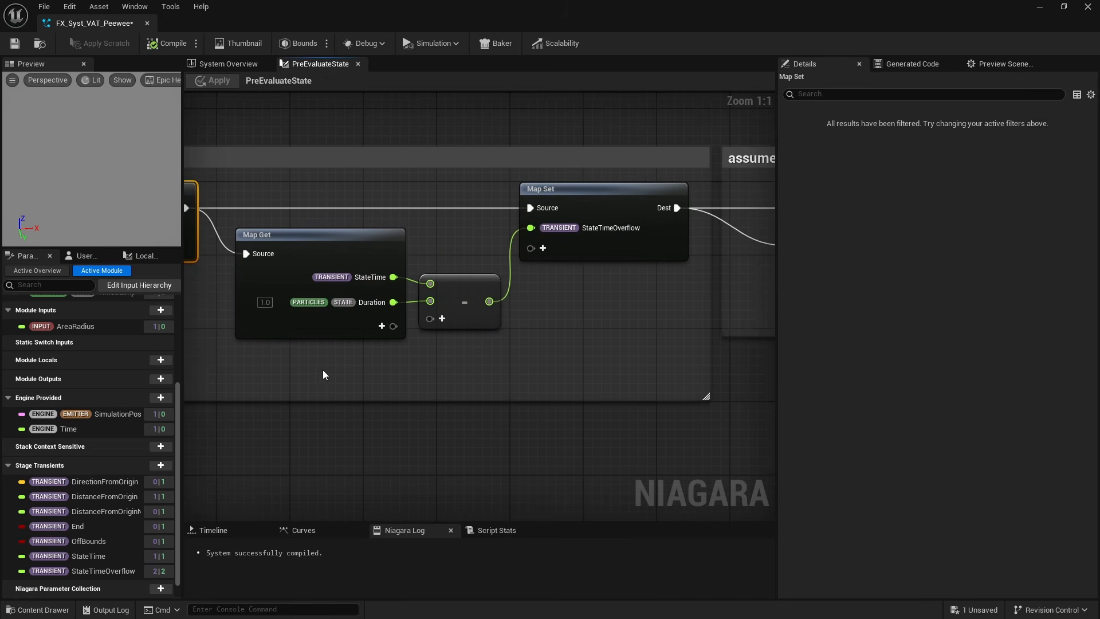
left_click_drag(322, 369, 593, 221)
Examine the comparison that sets End from StateTimeOverflow, and the Max, modulo and Select nodes that post-process the overflow.
right_click_drag(634, 324, 311, 321)
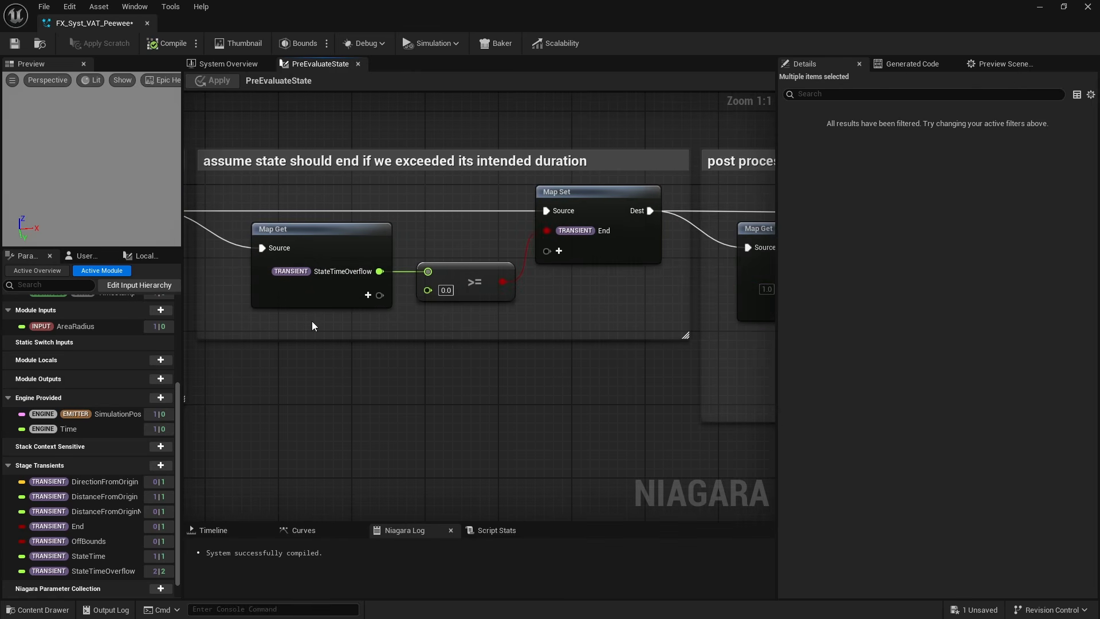
left_click_drag(312, 320, 603, 235)
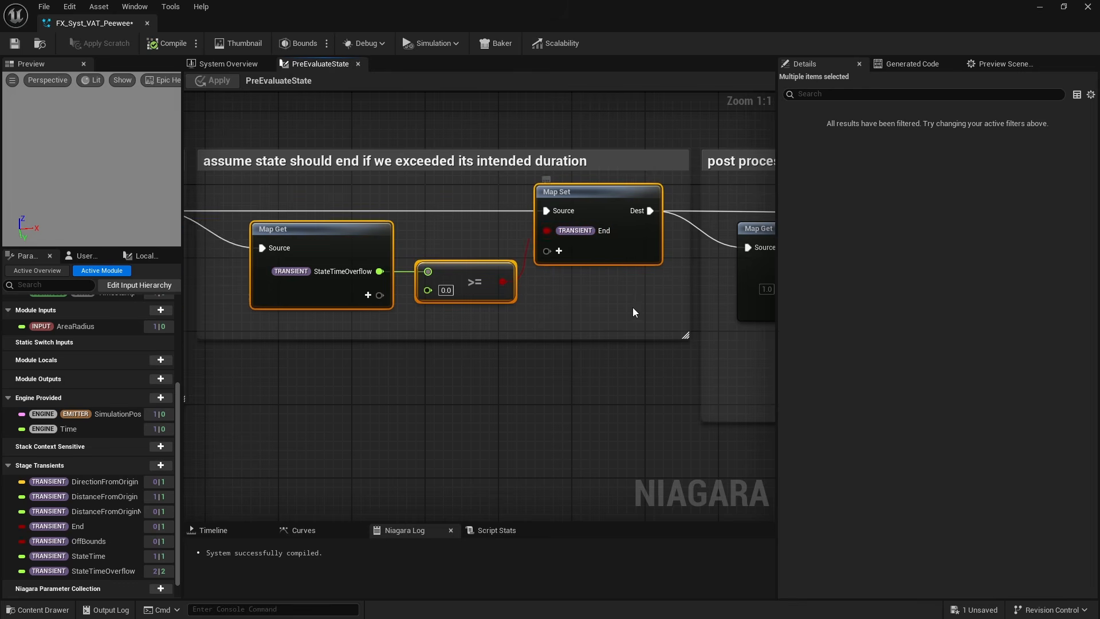
right_click_drag(632, 307, 111, 291)
right_click_drag(629, 249, 423, 239)
left_click_drag(381, 239, 522, 336)
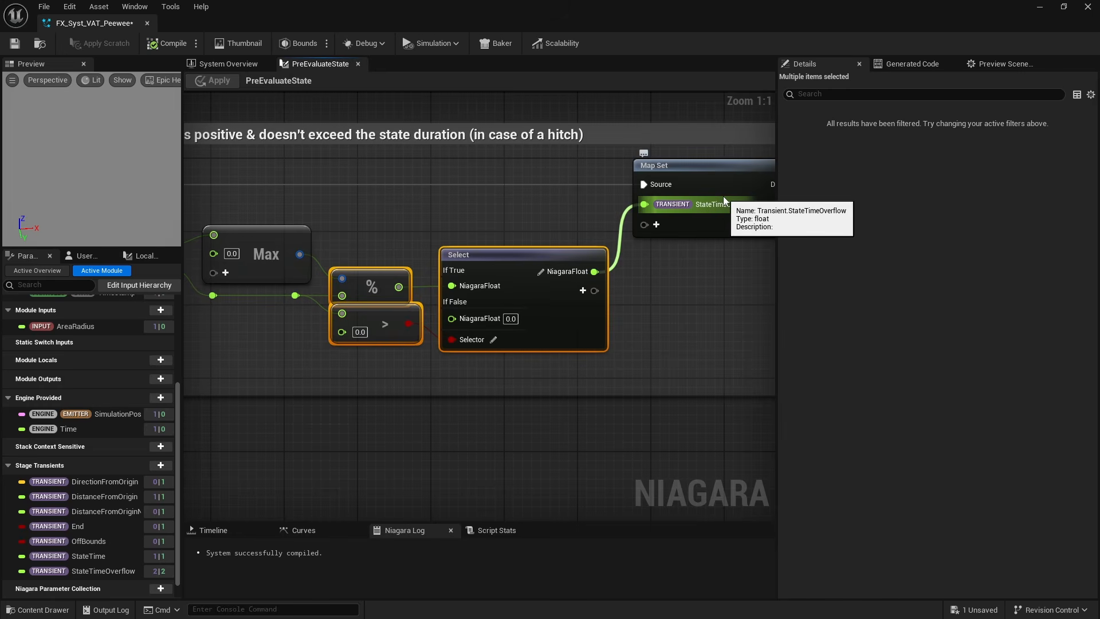
Follow the particle Position through Transform Position, Convert and Direction and Length Safe to DirectionFromOrigin and DistanceFromOrigin.
right_click_drag(723, 196, 356, 202)
left_click_drag(356, 202, 589, 311)
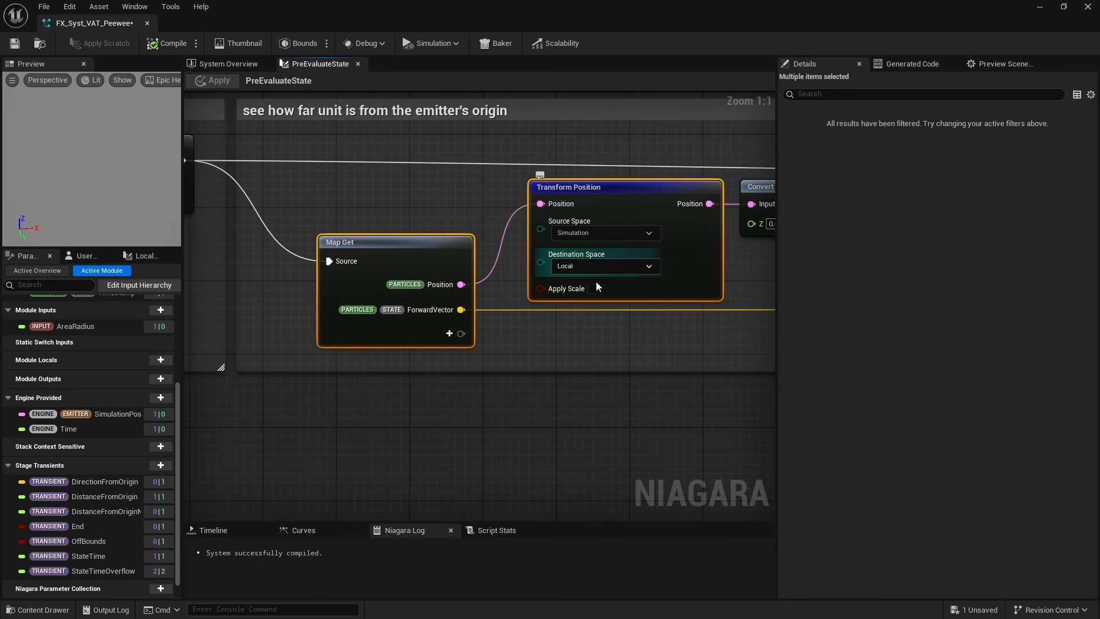
right_click_drag(627, 331, 383, 327)
right_click_drag(587, 266, 434, 266)
left_click_drag(410, 269, 537, 204)
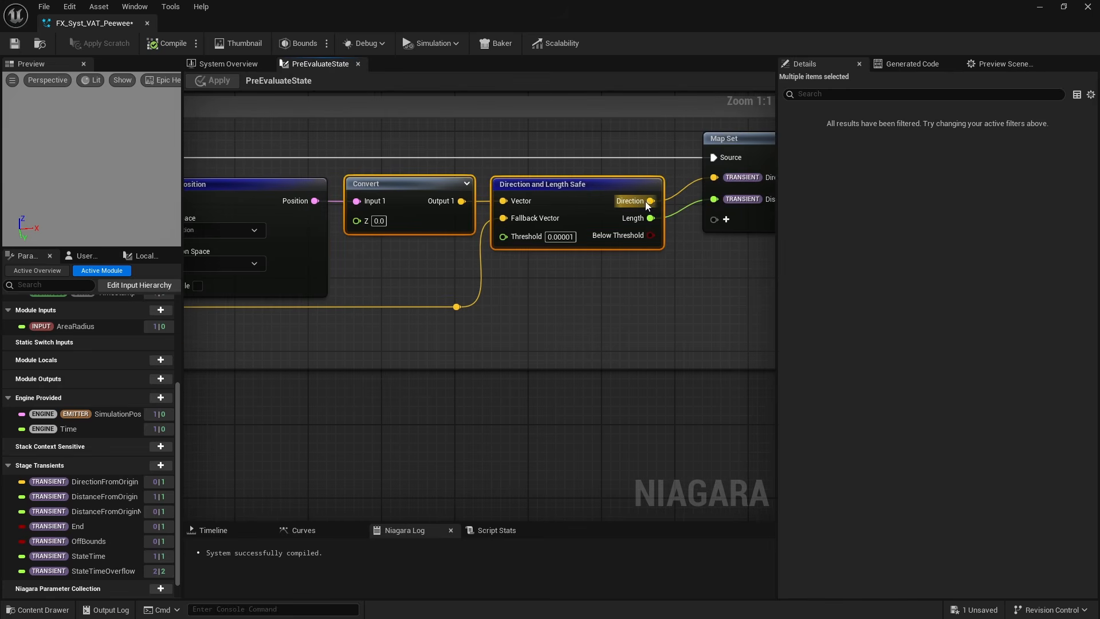
right_click_drag(649, 218, 487, 255)
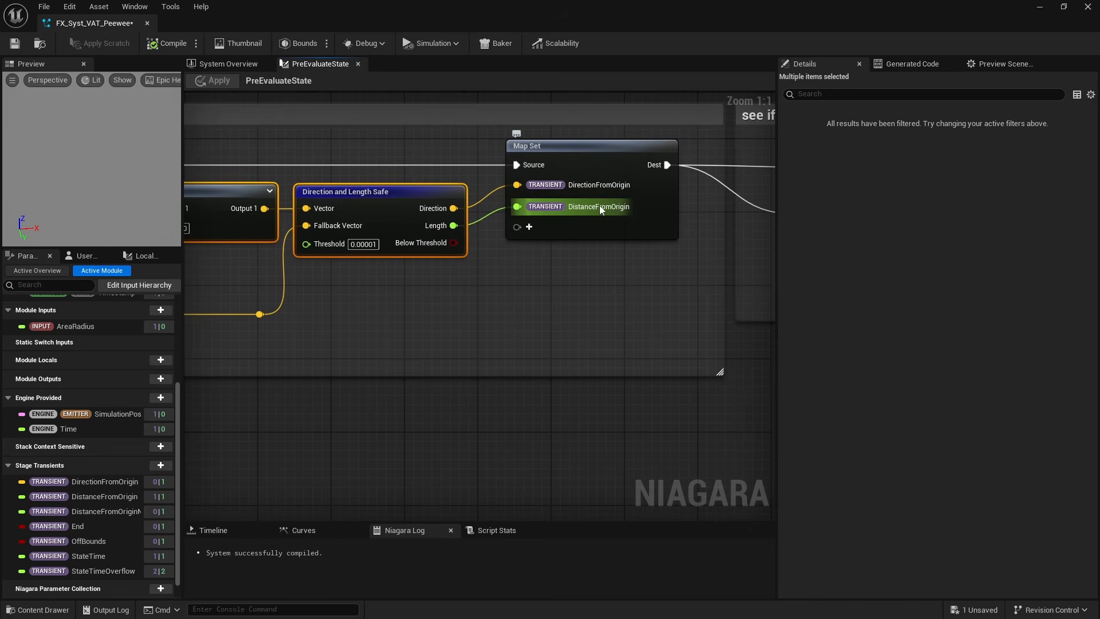
Examine the divide and greater-than nodes that use AreaRadius to set DistanceFromOriginNormalized and OffBounds.
right_click_drag(601, 210, 432, 277)
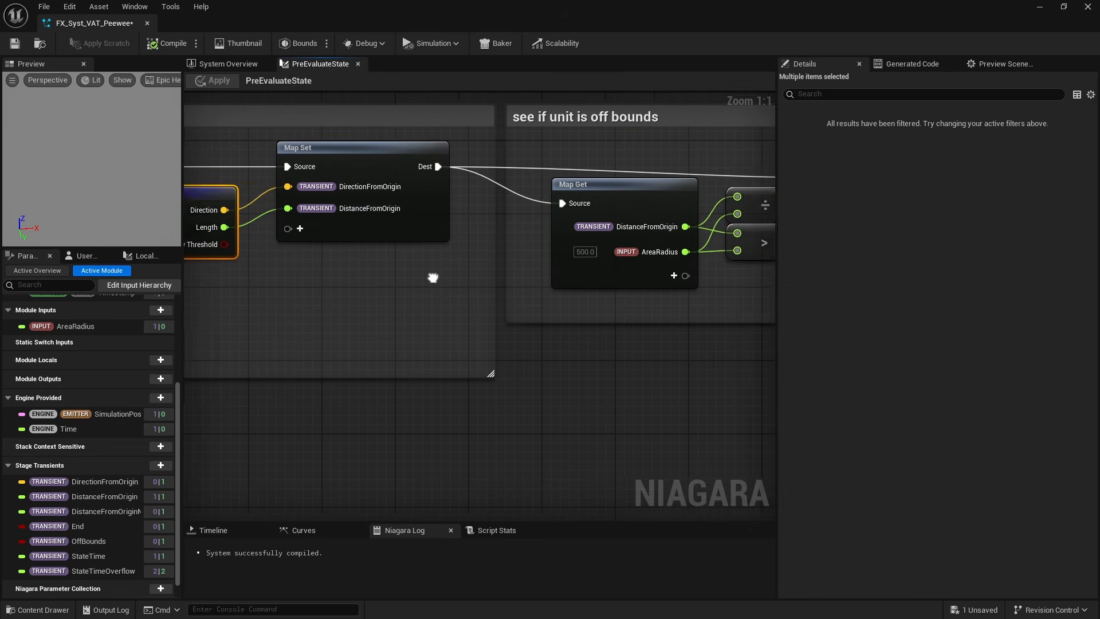
right_click_drag(644, 301, 374, 302)
right_click_drag(610, 298, 566, 301)
left_click_drag(581, 299, 365, 182)
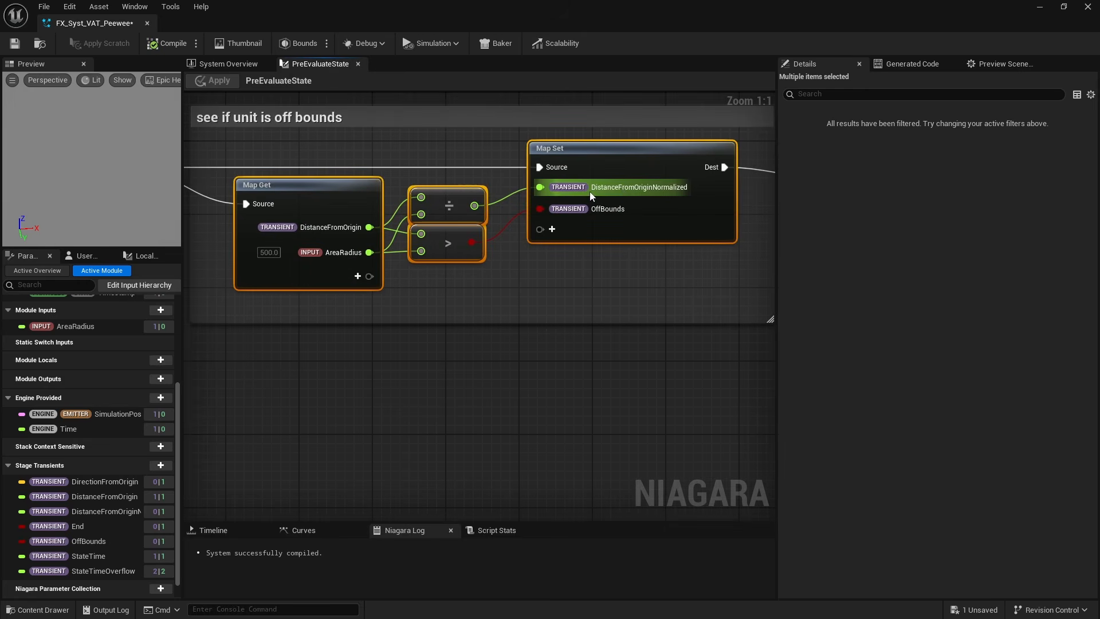
left_click(607, 270)
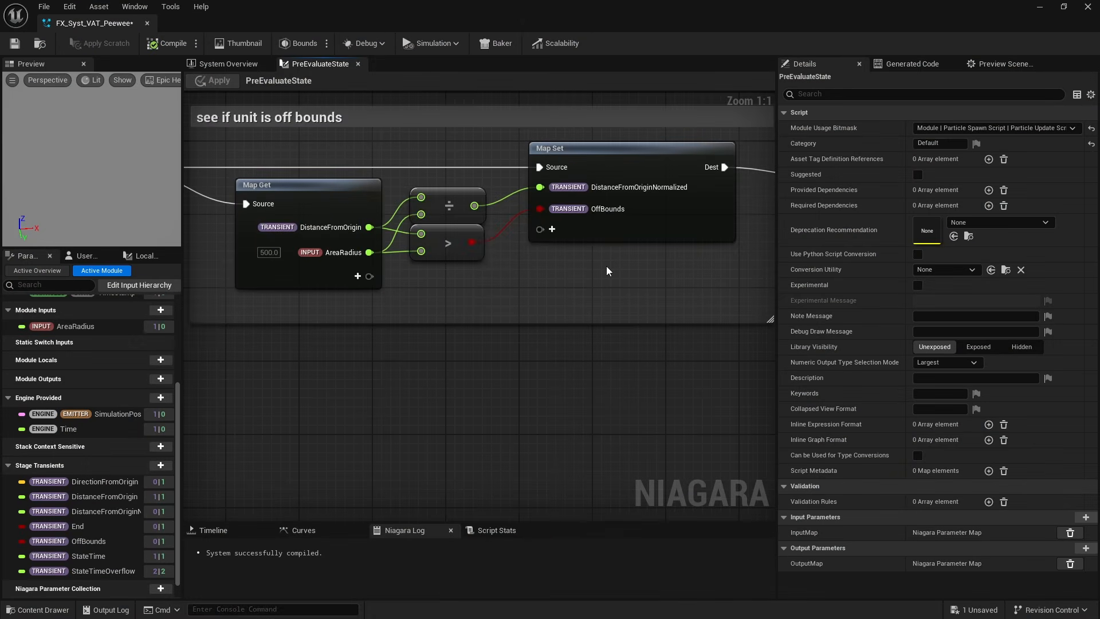
Review the preceding PreEvaluateState sections back to the StateTimeOverflow comparison that sets End, and close the module.
scroll(606, 266, "down", 3)
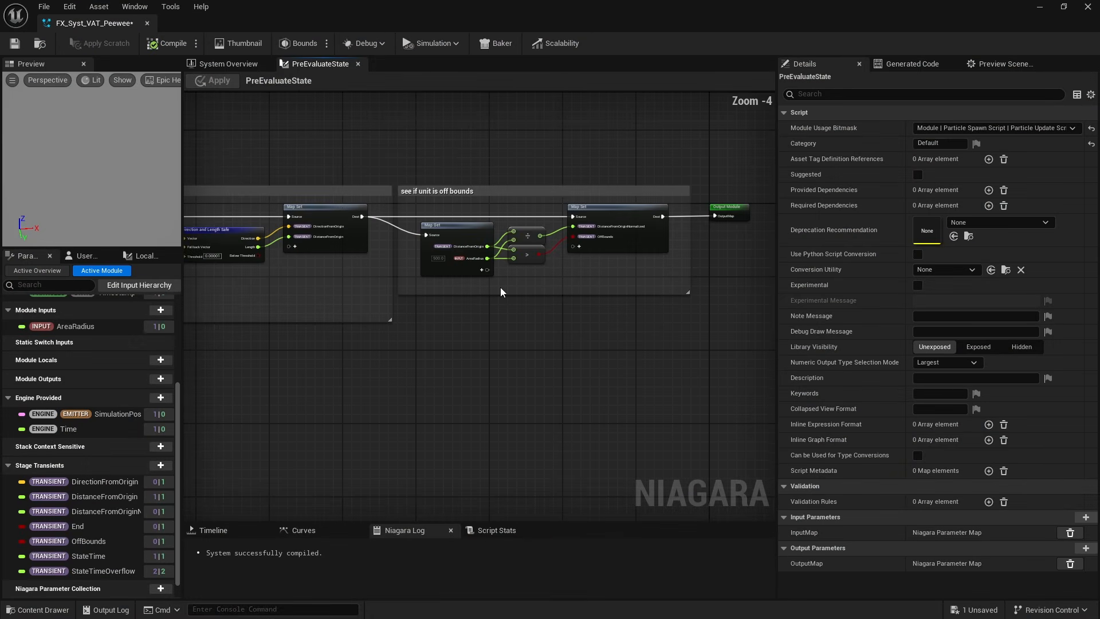
right_click_drag(500, 288, 589, 284)
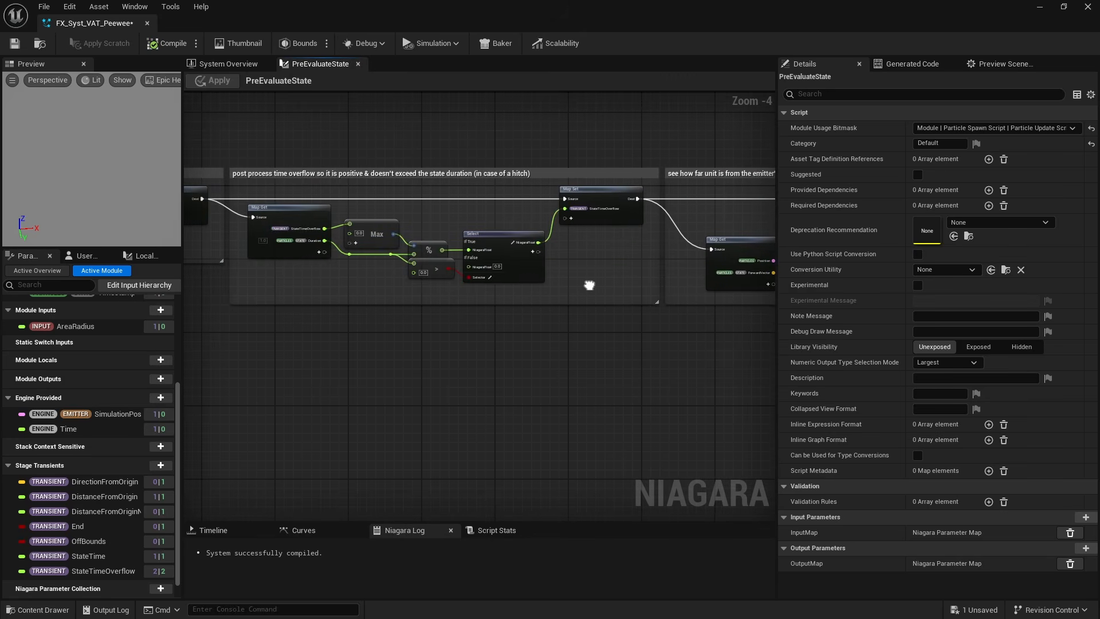
scroll(595, 205, "up", 2)
right_click_drag(617, 218, 771, 219)
right_click_drag(504, 253, 646, 252)
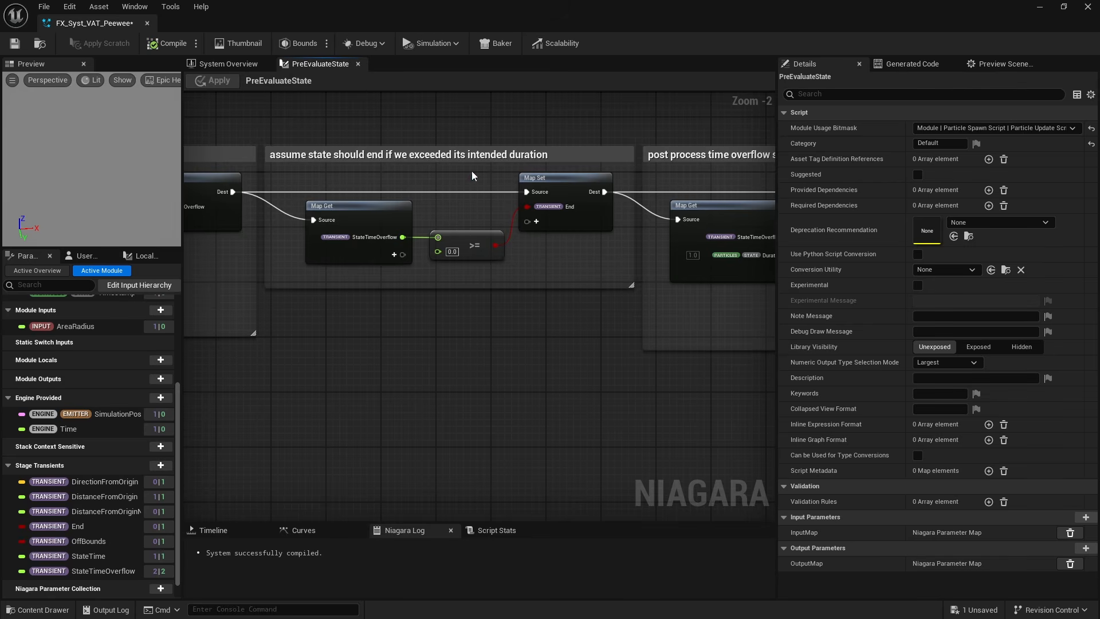
left_click(358, 65)
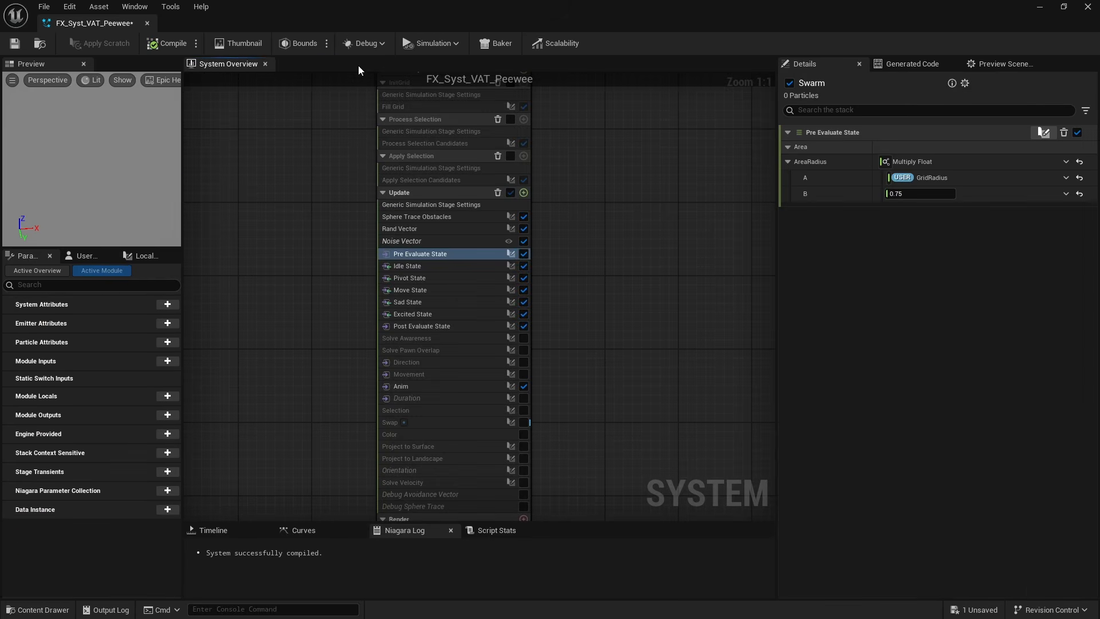
Go through the Idle, Pivot, Move, Sad and Excited State modules in the Update stage to view their inputs.
left_click(422, 265)
left_click(422, 279)
left_click(420, 290)
left_click(419, 302)
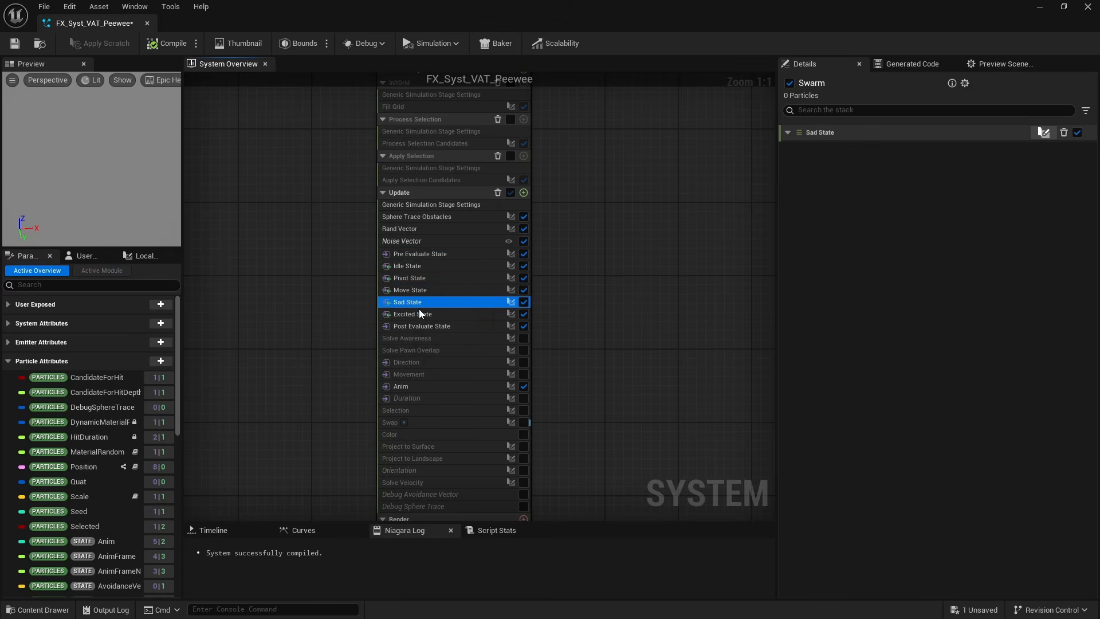
left_click(419, 315)
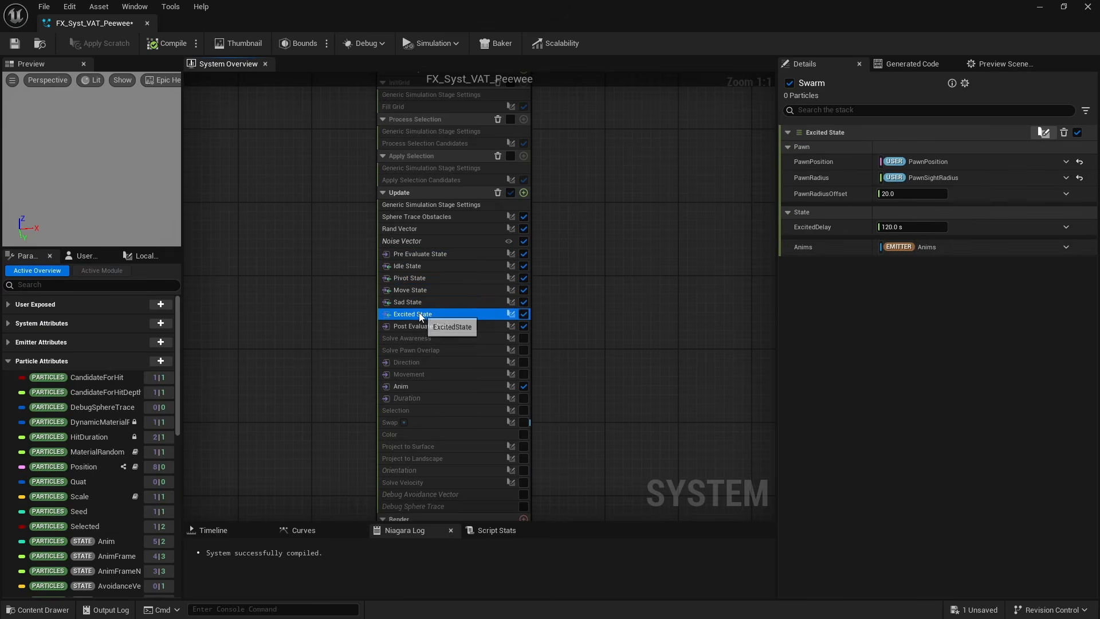
Open the Idle State module and examine how State and PrevState are compared with Idle to set the Idle and New locals.
left_click(414, 268)
double_click(414, 268)
scroll(269, 304, "up", 8)
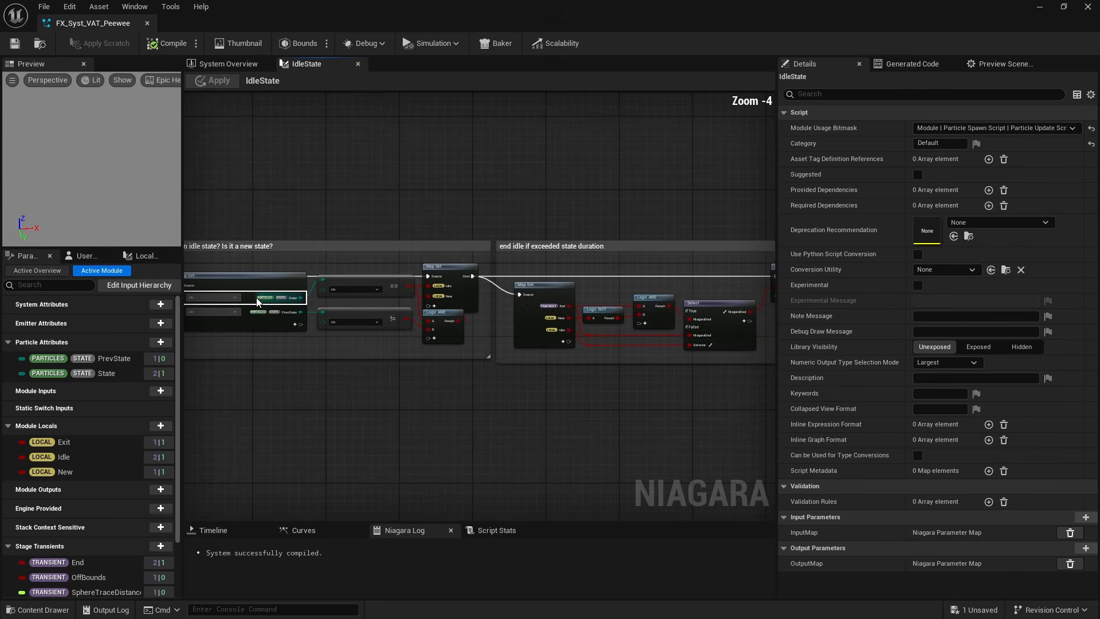
right_click_drag(269, 304, 309, 280)
left_click(456, 267)
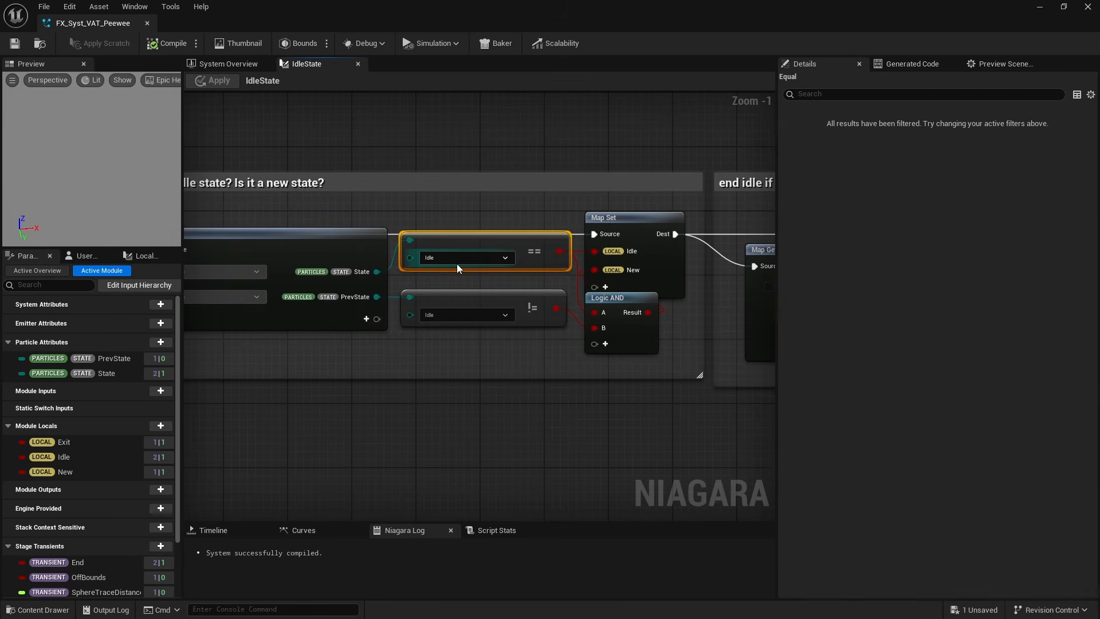
left_click(480, 304)
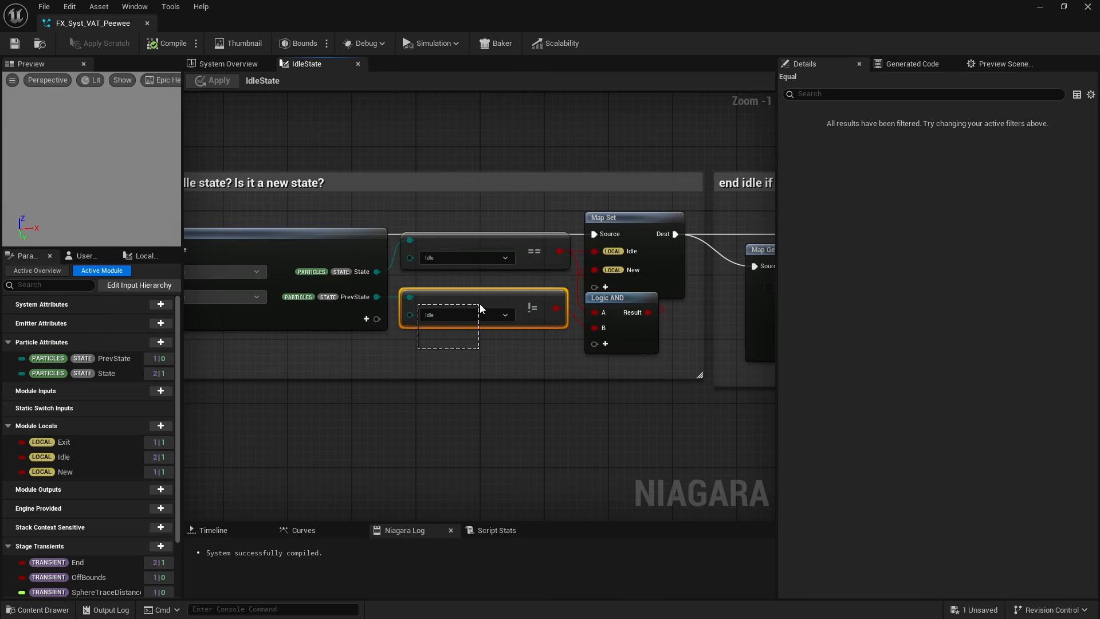
left_click(592, 347)
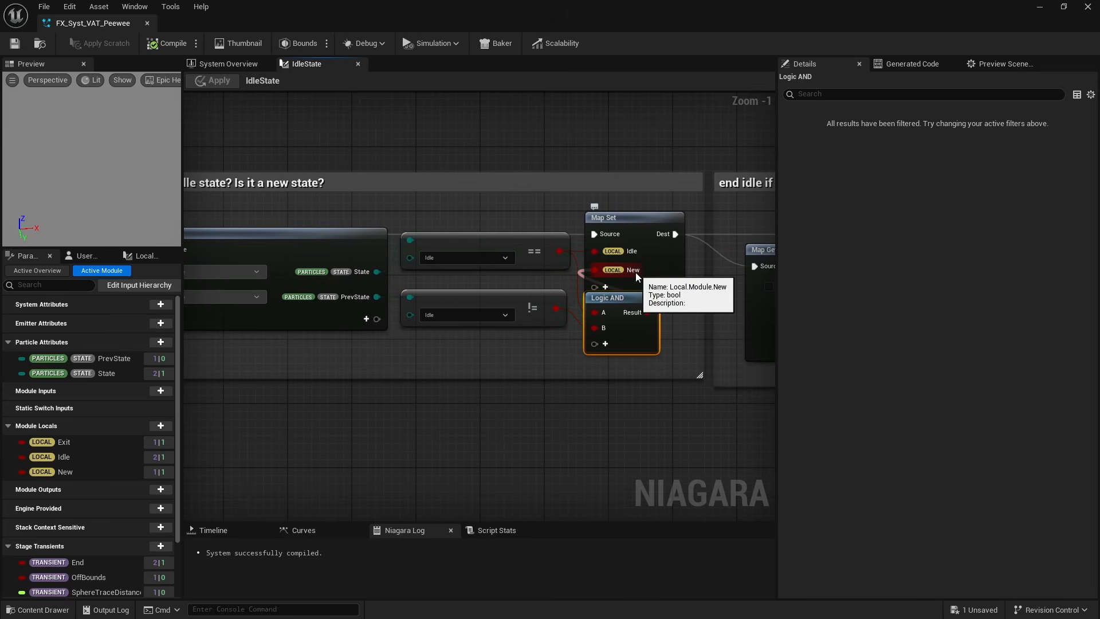
Examine the Logic NOT, Logic AND and Select nodes that set End when idle exceeds its state duration.
right_click_drag(672, 388, 378, 385)
right_click_drag(553, 418, 348, 405)
right_click_drag(352, 300, 273, 297)
left_click(668, 239)
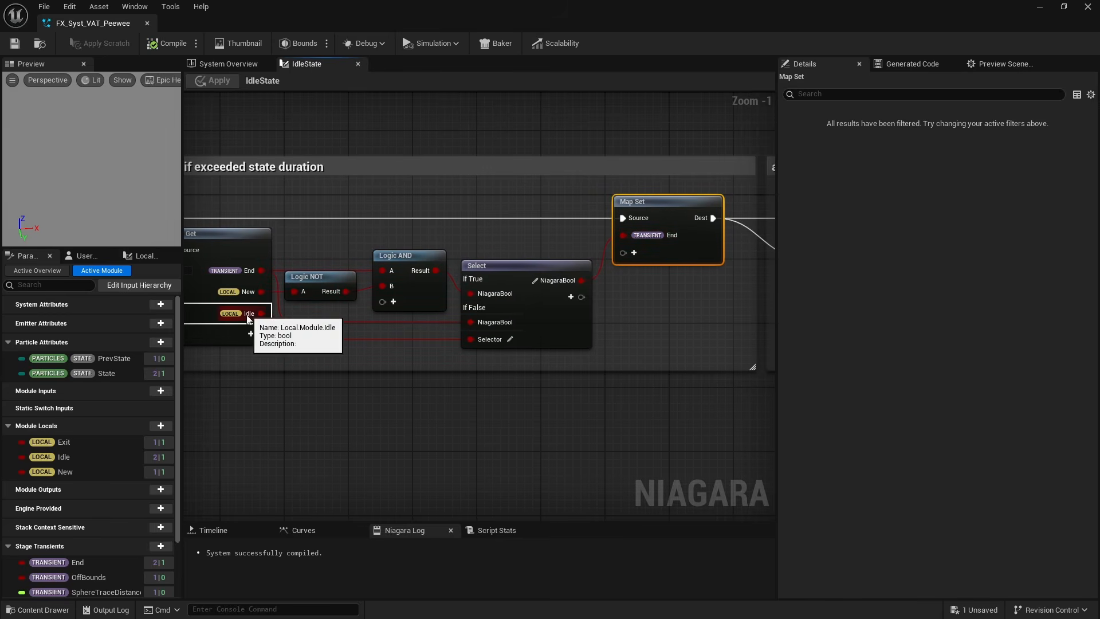
left_click_drag(451, 405, 493, 343)
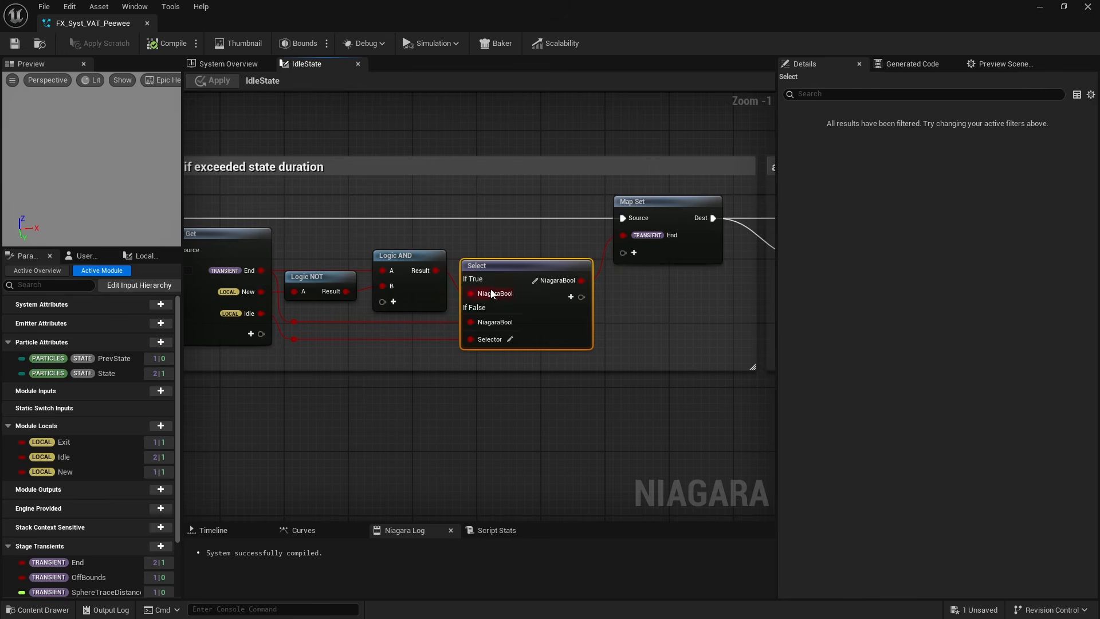
left_click_drag(452, 297, 262, 282)
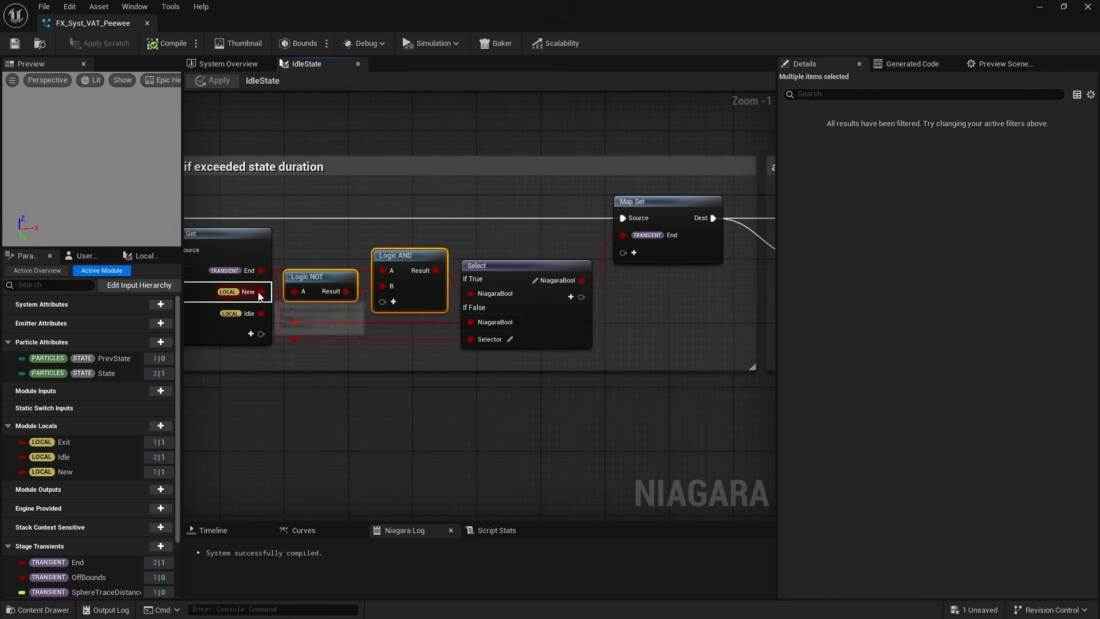
Open the Pre Evaluate State module and recheck the StateTimeOverflow greater-or-equal comparison that feeds End.
left_click(228, 64)
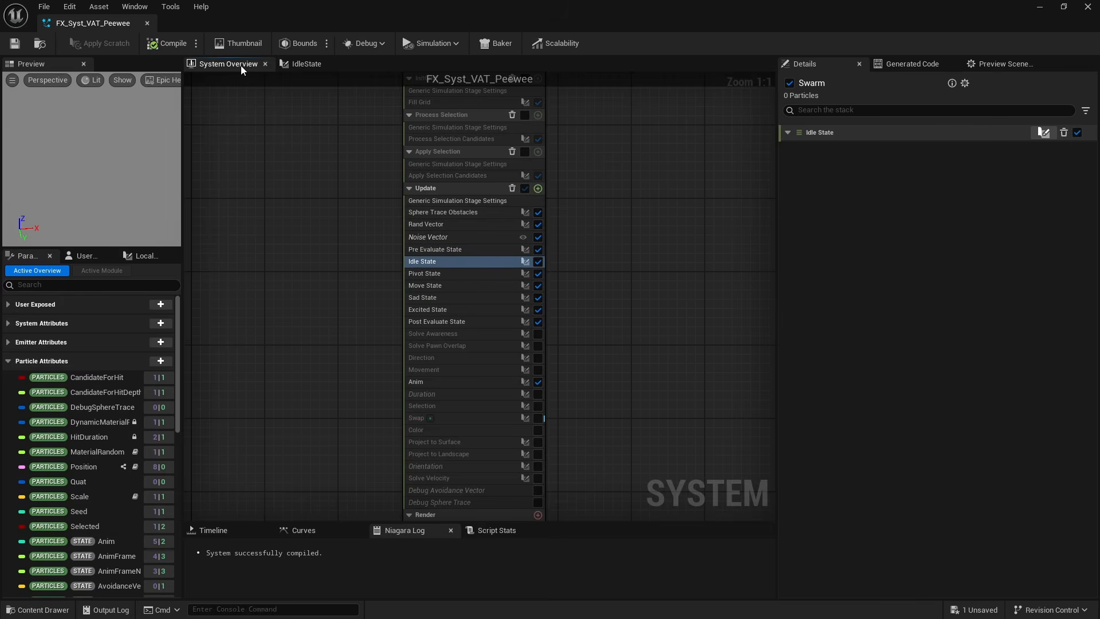
double_click(428, 249)
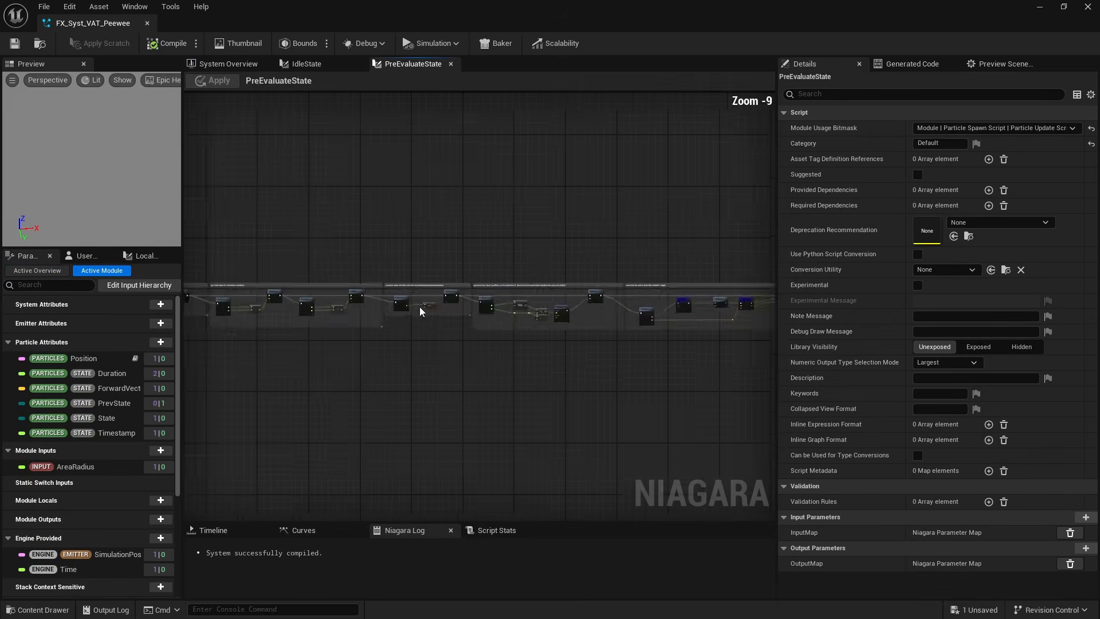
scroll(420, 307, "up", 7)
scroll(493, 325, "up", 5)
right_click_drag(483, 298, 530, 242)
left_click_drag(530, 242, 379, 294)
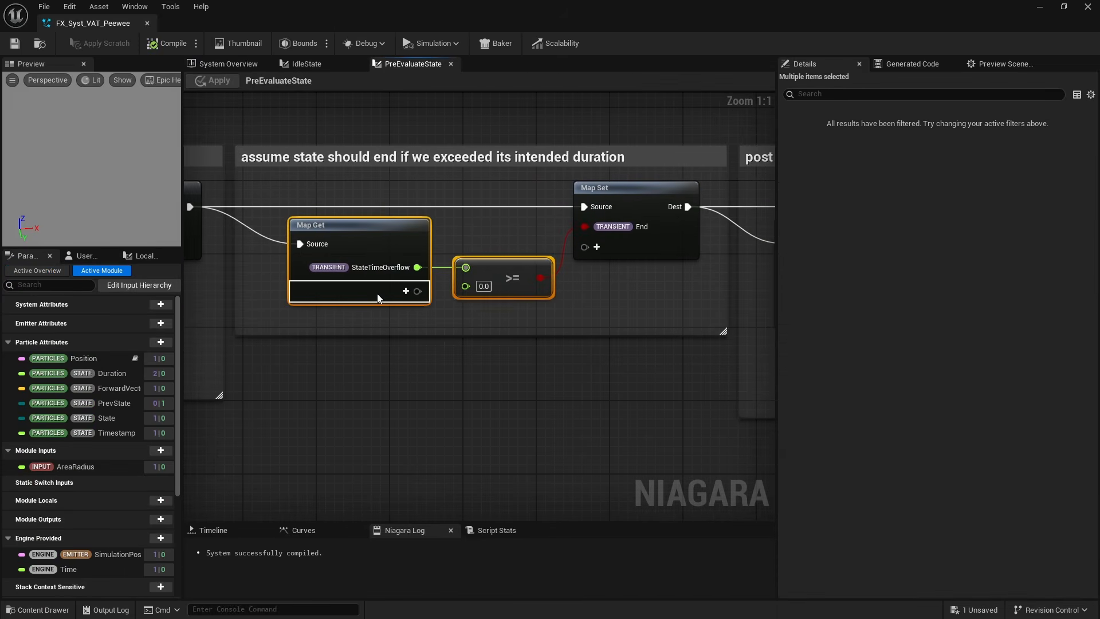
Return to the IdleState graph and examine how Logic NOT inverts New before the Logic AND with End.
left_click(319, 64)
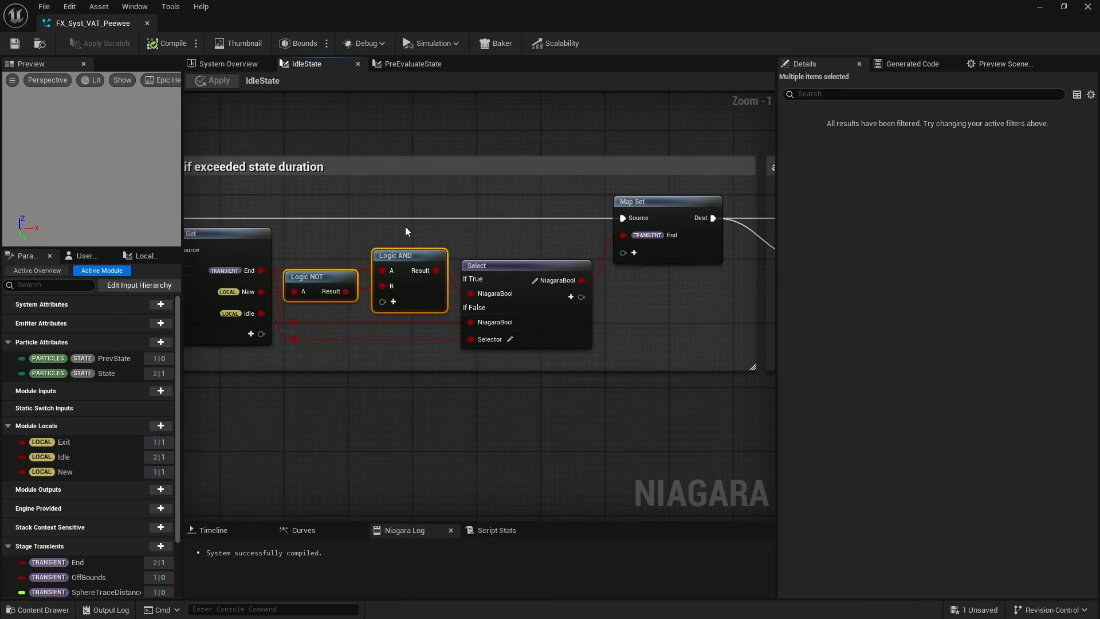
left_click(404, 245)
left_click_drag(302, 246, 379, 289)
left_click(307, 278)
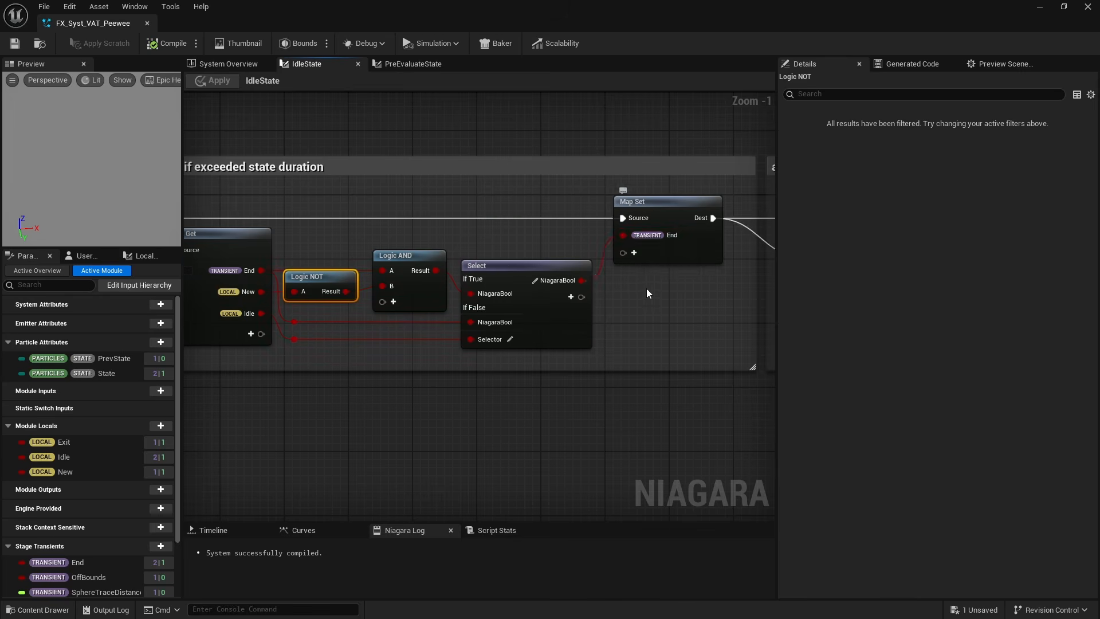
Examine the Logic AND that sets Exit from End and Idle, and the Select that writes the idle transition to State.
right_click_drag(646, 288, 273, 318)
left_click_drag(380, 332, 569, 225)
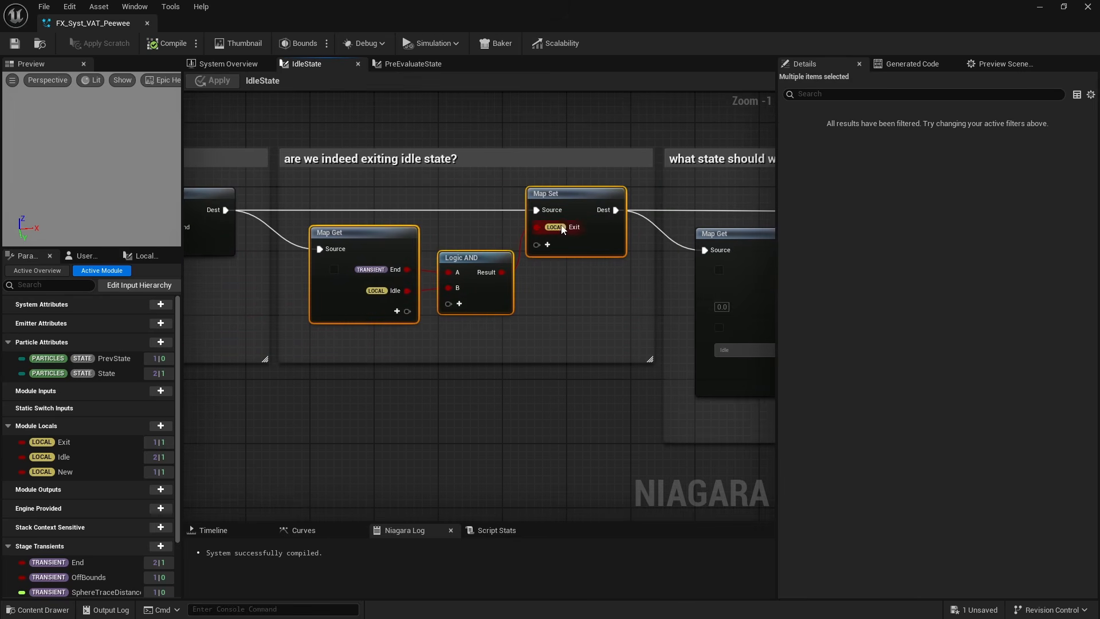
right_click_drag(603, 331, 49, 264)
right_click_drag(555, 191, 246, 197)
right_click_drag(592, 147, 361, 157)
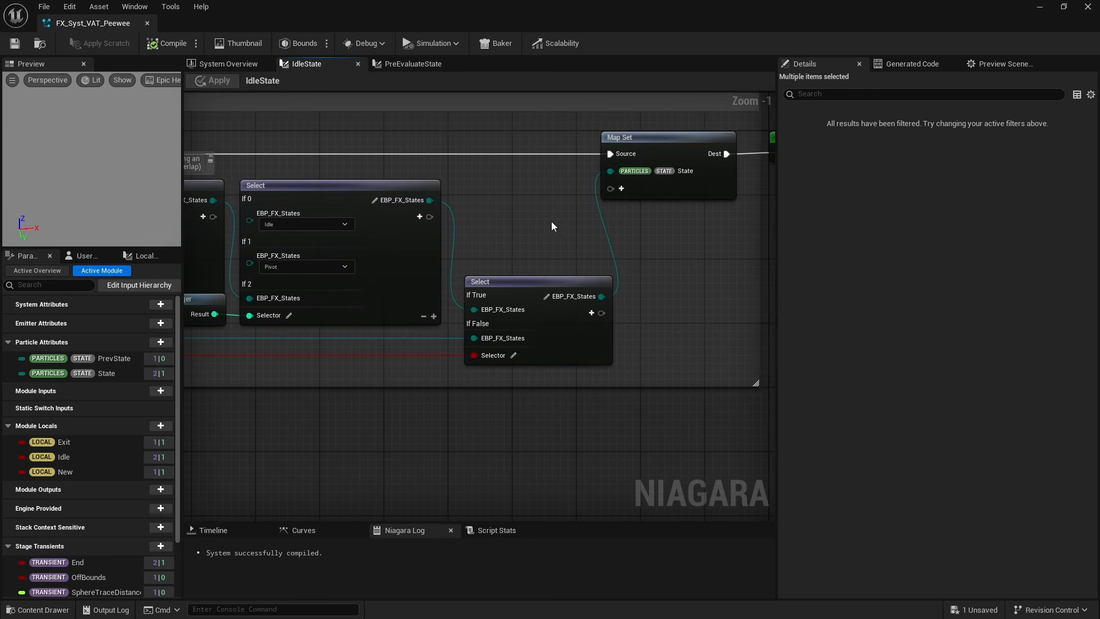
left_click(682, 173)
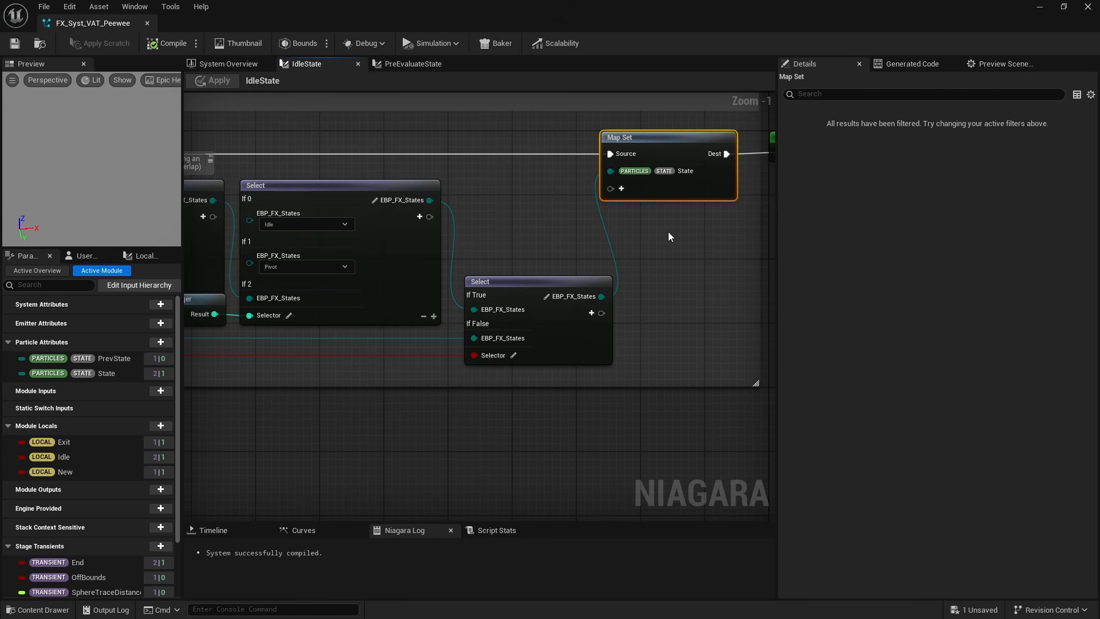
Examine the random Idle, Pivot or Move selection and the Logic OR that blocks moving, and close the module graphs.
right_click_drag(354, 183, 653, 172)
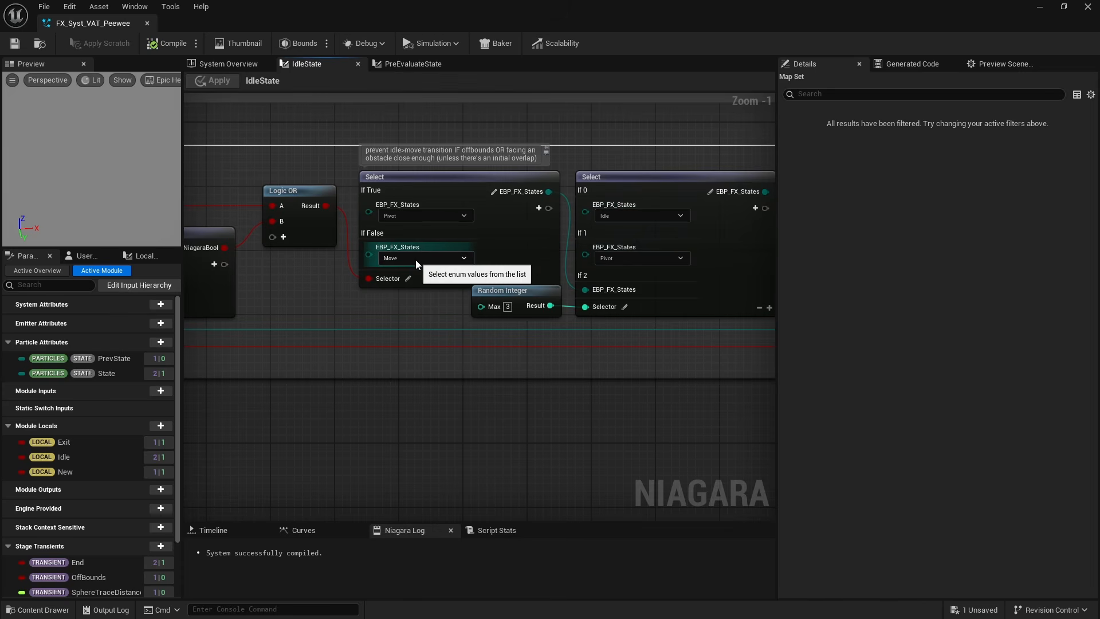
right_click_drag(313, 256, 609, 258)
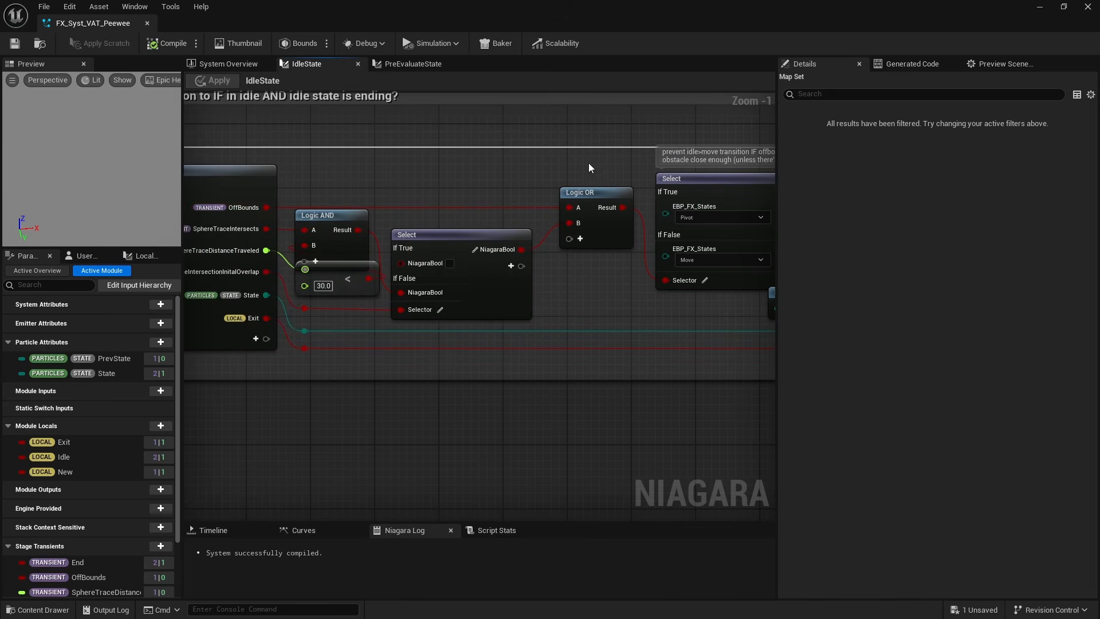
left_click_drag(589, 163, 658, 246)
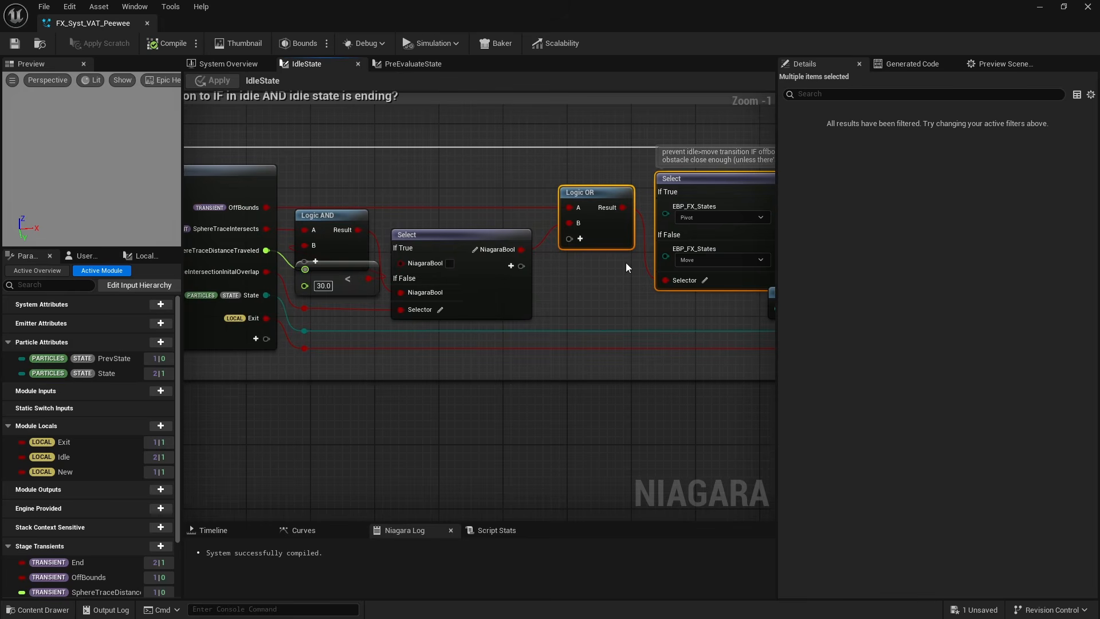
scroll(626, 262, "down", 9)
left_click(602, 299)
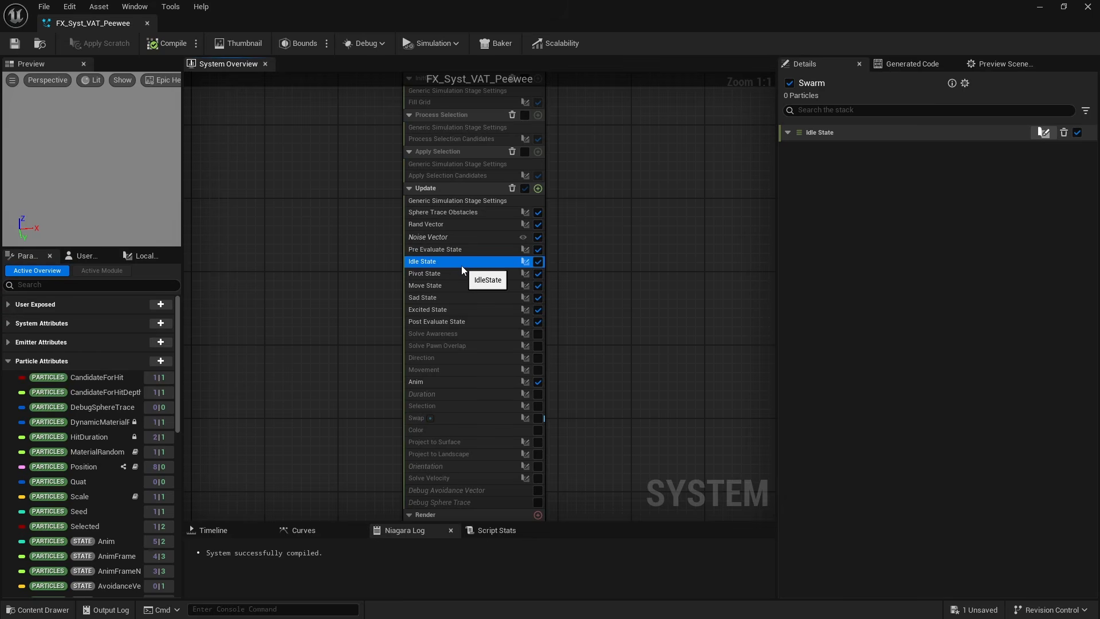
Open the Pivot State module and examine the State and PrevState comparisons with Pivot that set the Pivot and New locals.
double_click(457, 273)
scroll(488, 305, "up", 9)
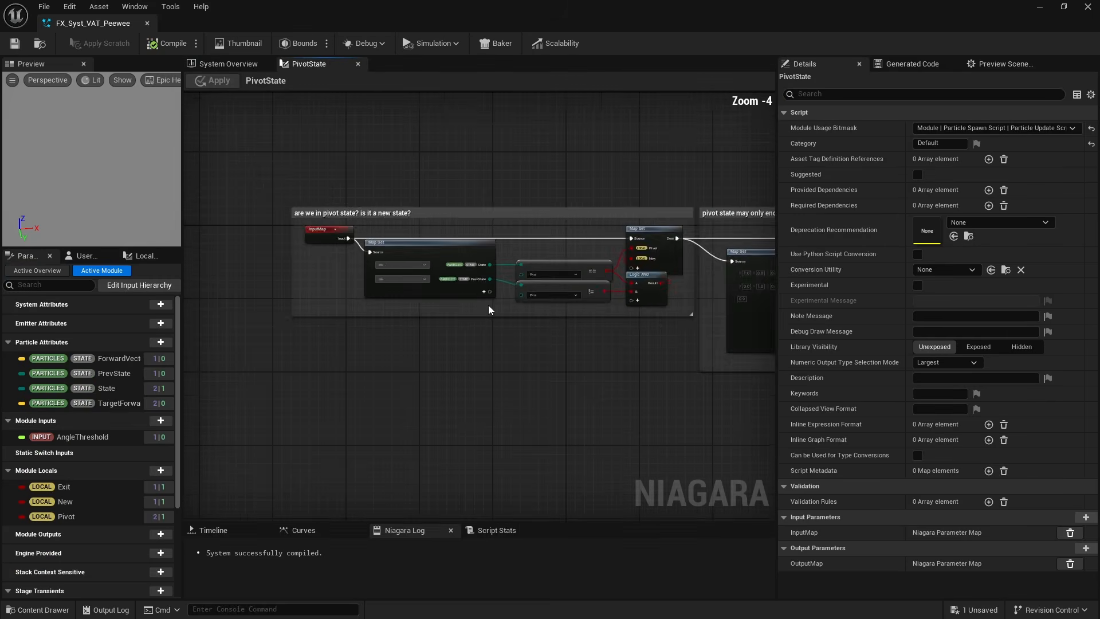
right_click_drag(488, 304, 414, 258)
left_click_drag(438, 216, 514, 256)
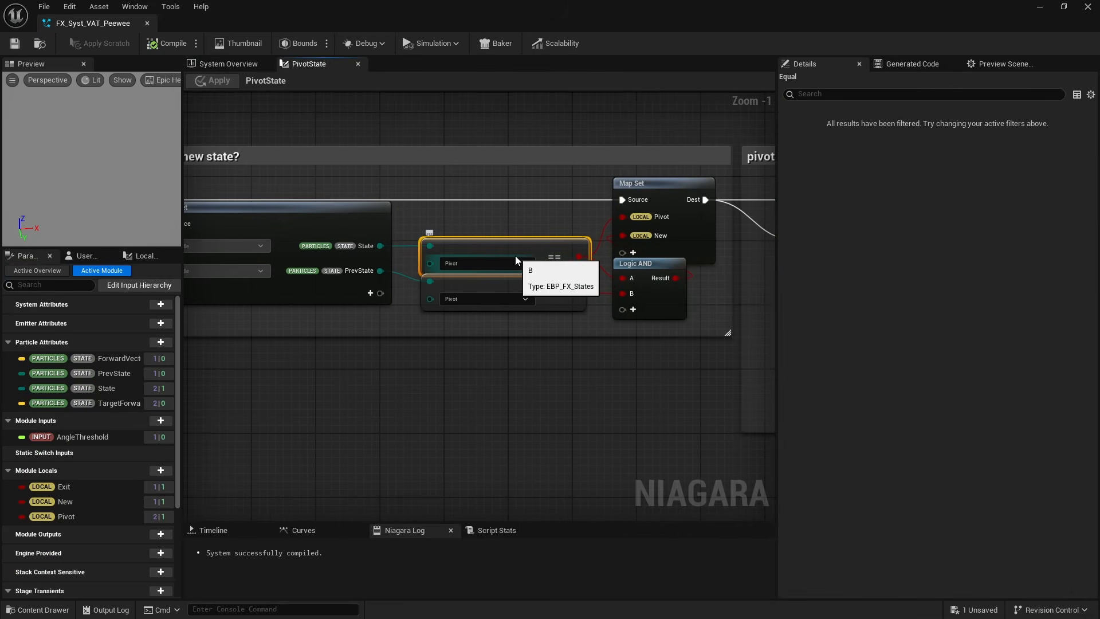
left_click_drag(461, 322, 518, 302)
left_click(656, 301)
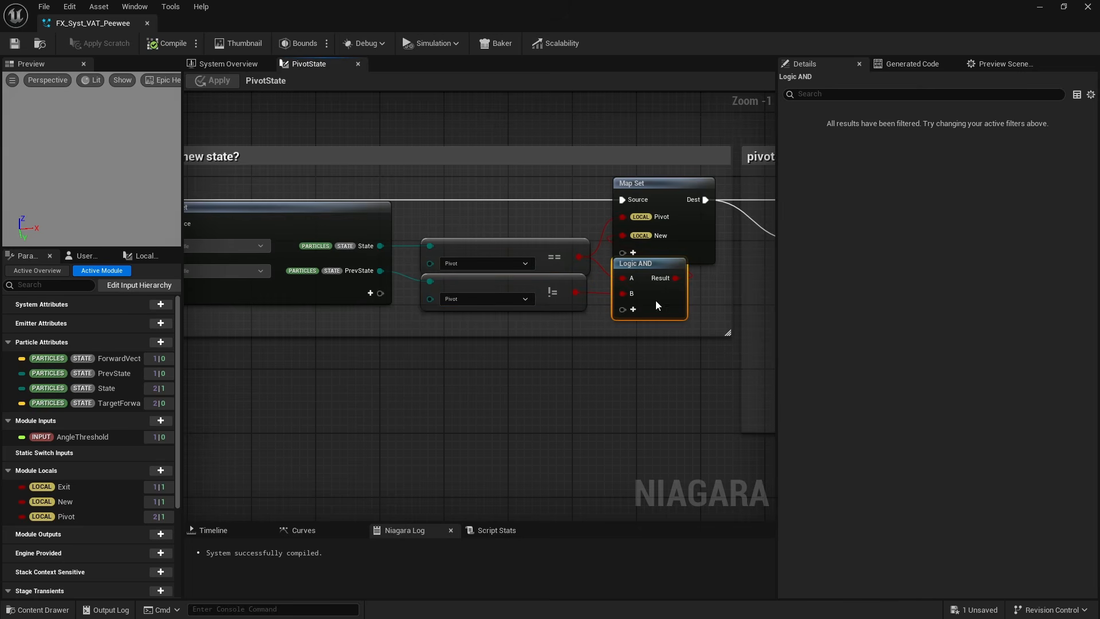
Examine the Dot, AngleThreshold comparison and Logic AND that set End when the unit faces its target direction.
right_click_drag(703, 327, 184, 324)
right_click_drag(650, 231, 528, 230)
left_click_drag(505, 231, 618, 207)
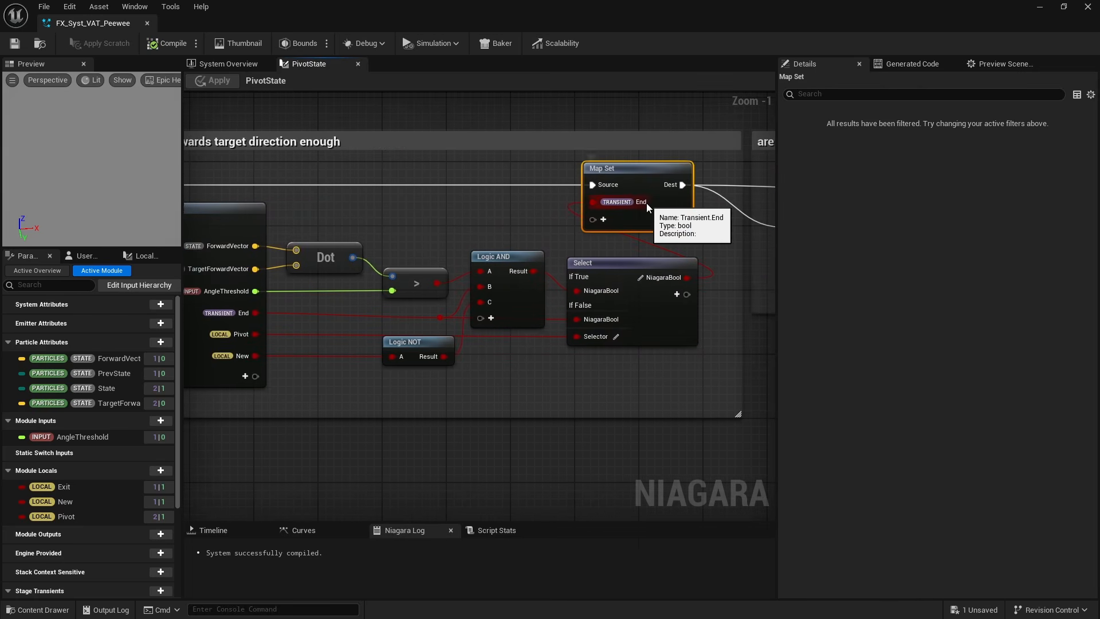
right_click_drag(431, 204, 518, 188)
left_click(503, 264)
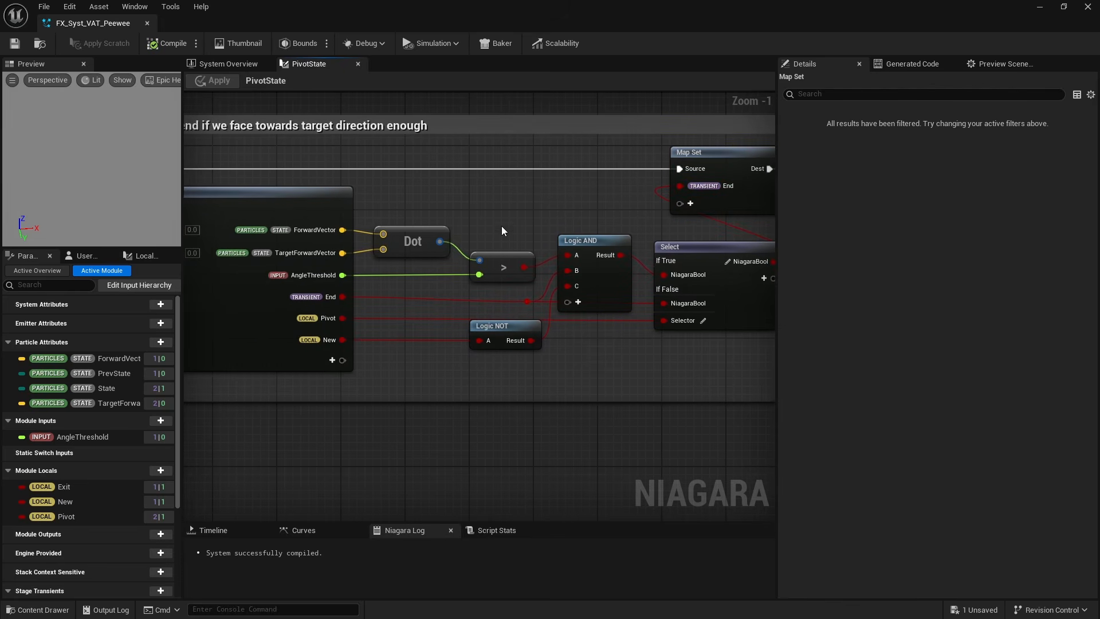
left_click(421, 248)
left_click(613, 285)
Examine the Logic AND and Map Set nodes that determine Exit for the pivot state.
right_click_drag(647, 325, 439, 277)
left_click_drag(438, 277, 576, 246)
right_click_drag(576, 246, 446, 250)
Examine the pivot transition's Idle, Pivot and Move Selects, Random Integer, and the Dot of DirectionFromOrigin and TargetForwardVector compared with 0.0.
scroll(626, 171, "down", 1)
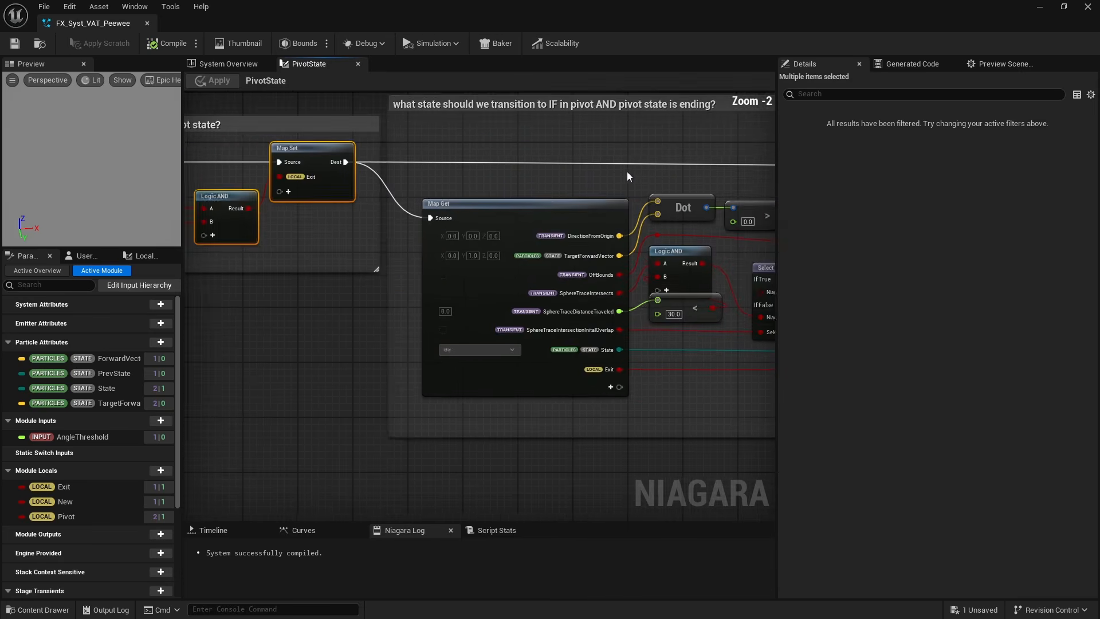
right_click_drag(626, 171, 311, 140)
left_click(458, 158)
right_click_drag(712, 124, 469, 133)
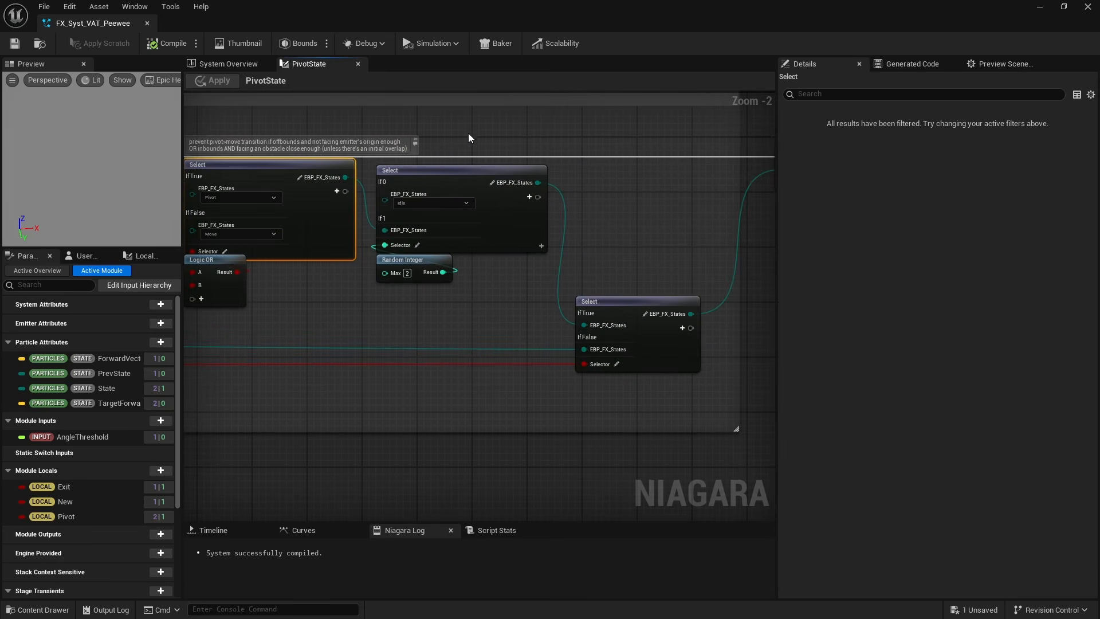
left_click(515, 172)
right_click_drag(437, 274, 620, 290)
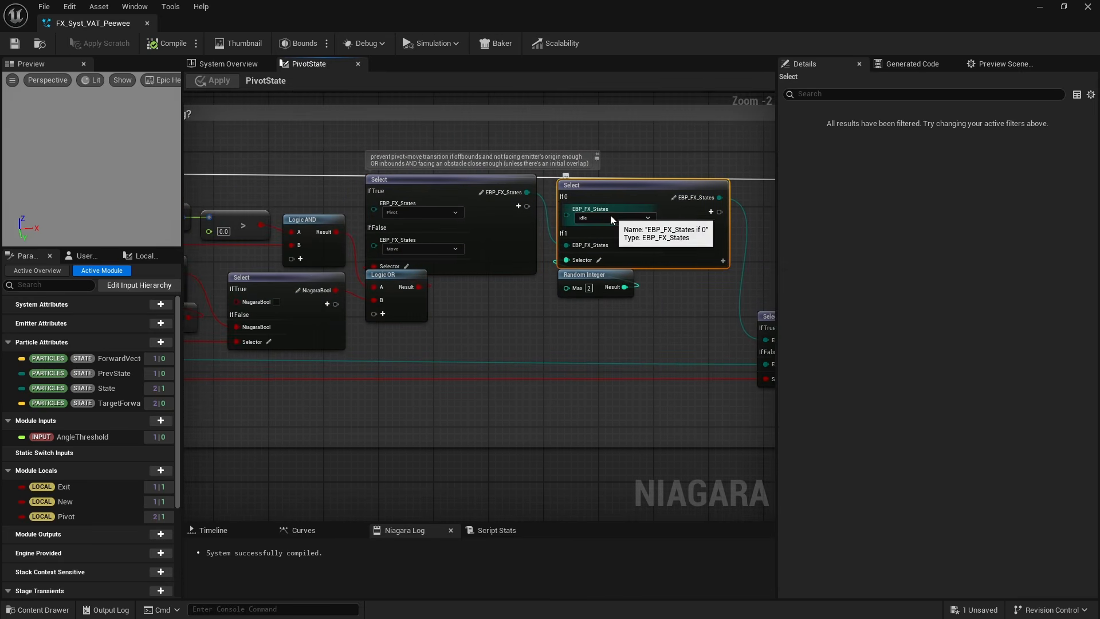
right_click_drag(610, 215, 645, 213)
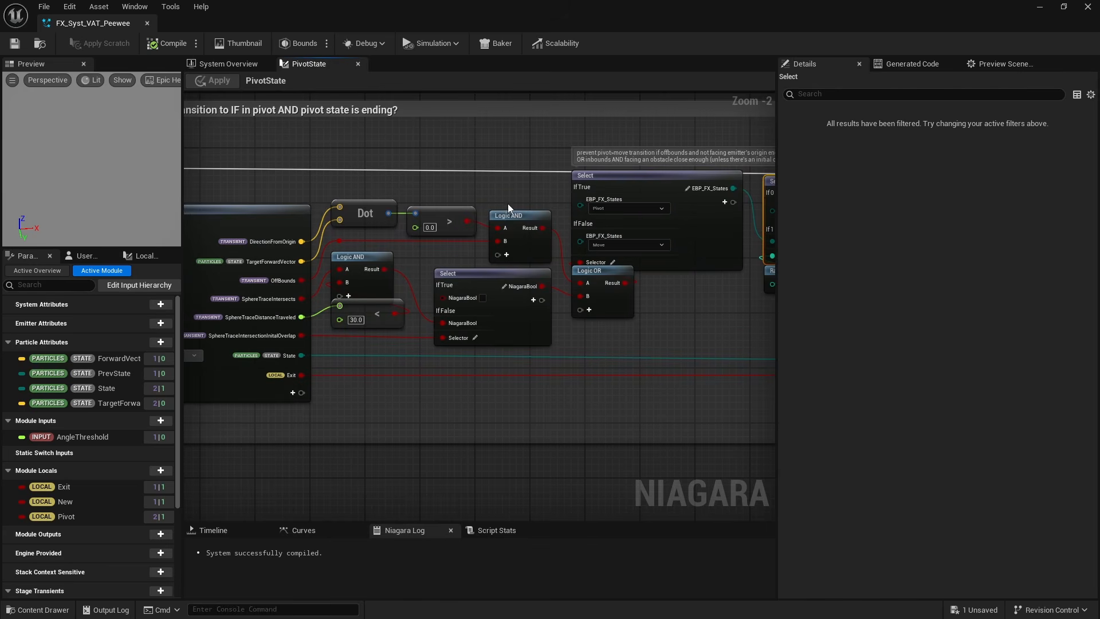
left_click_drag(361, 194, 470, 226)
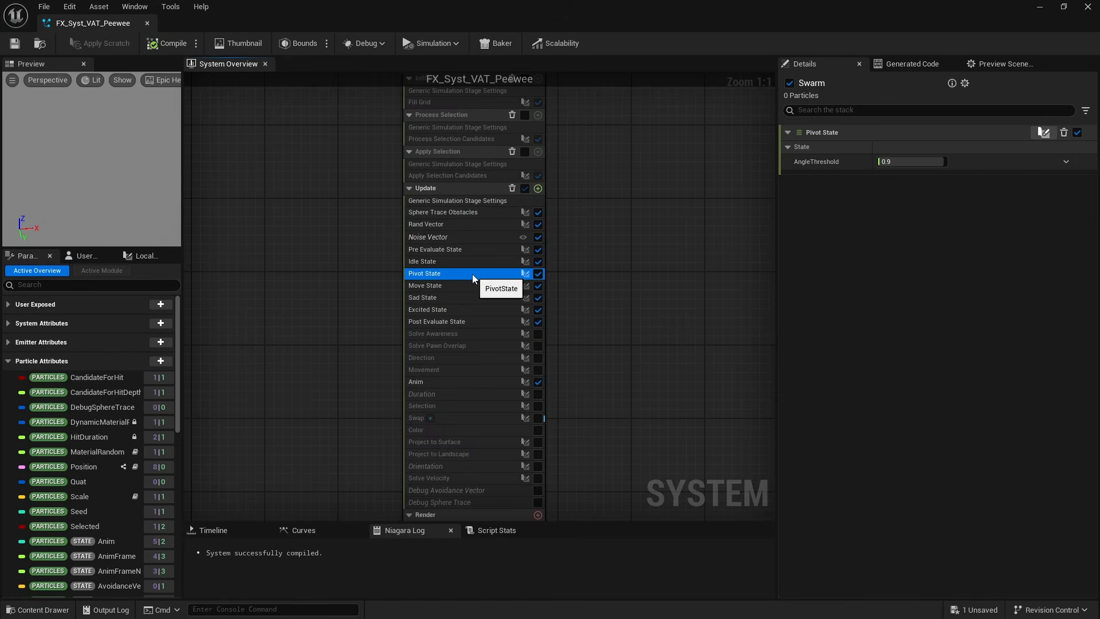
Open the Move State module and examine how State and PrevState determine the Move and New locals.
double_click(465, 291)
right_click_drag(261, 324, 284, 393)
scroll(423, 321, "up", 9)
left_click_drag(284, 393, 633, 249)
right_click_drag(675, 353, 303, 338)
right_click_drag(554, 352, 256, 351)
right_click_drag(551, 320, 235, 321)
Examine the StateTimeOverflow and StuckTime comparisons and the Logic OR, NOT and AND nodes that determine End for the move state.
left_click_drag(483, 176, 613, 206)
right_click_drag(497, 237, 737, 212)
left_click_drag(387, 152, 470, 245)
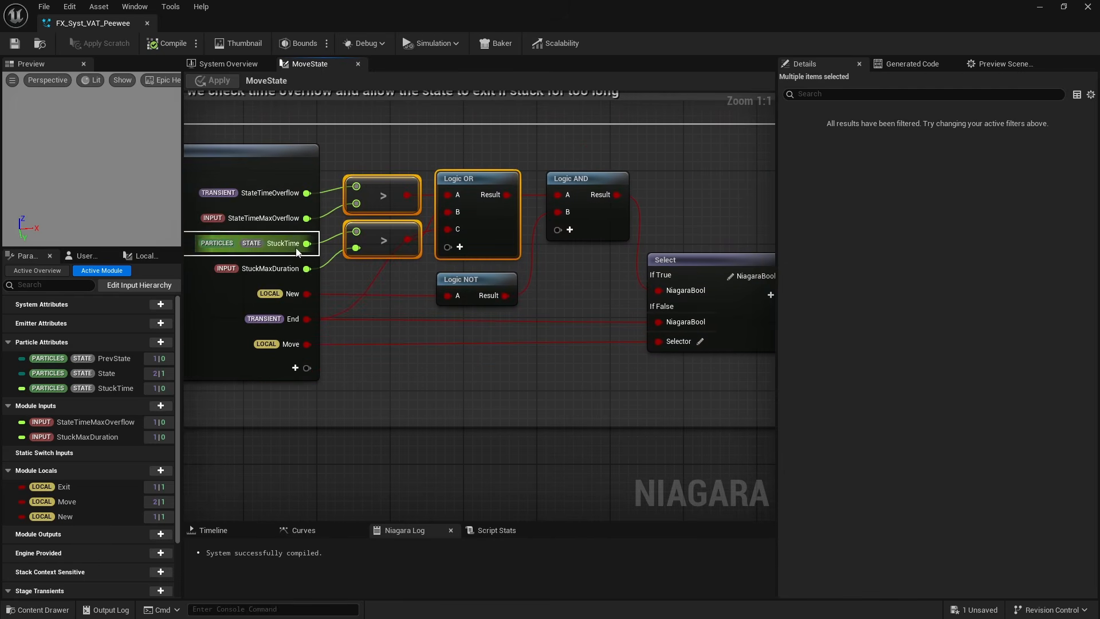
left_click(513, 144)
right_click_drag(573, 173, 371, 192)
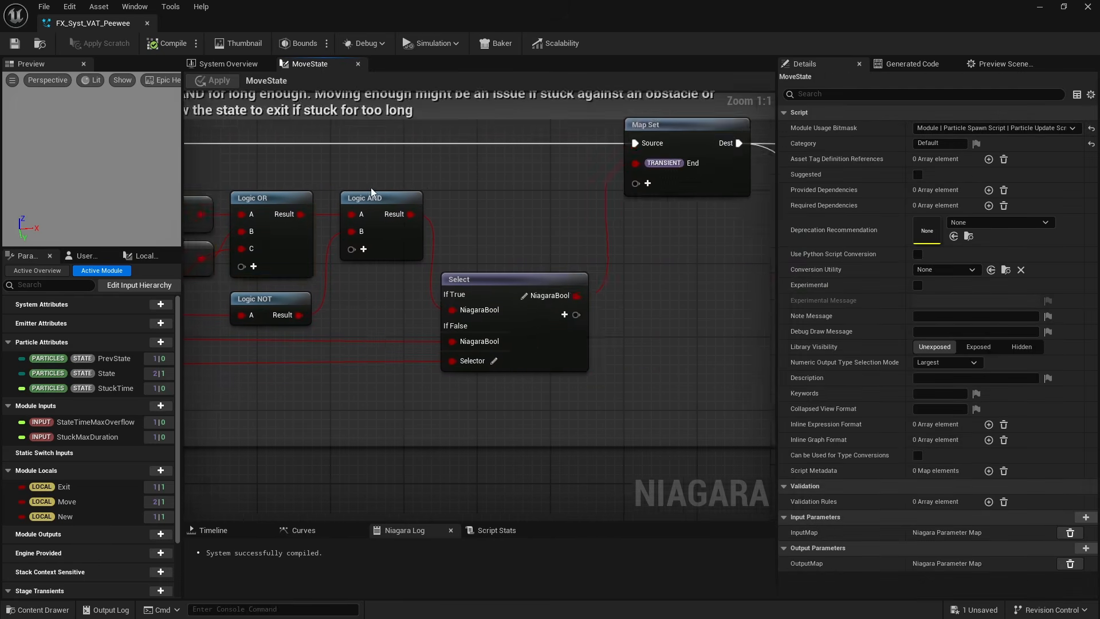
Examine the move state's End Map Set, its exit check and its transition to the next state.
scroll(371, 193, "down", 2)
right_click_drag(531, 207, 233, 219)
right_click_drag(485, 295, 326, 304)
left_click_drag(326, 298, 549, 175)
right_click_drag(549, 178, 153, 183)
left_click_drag(400, 349, 530, 235)
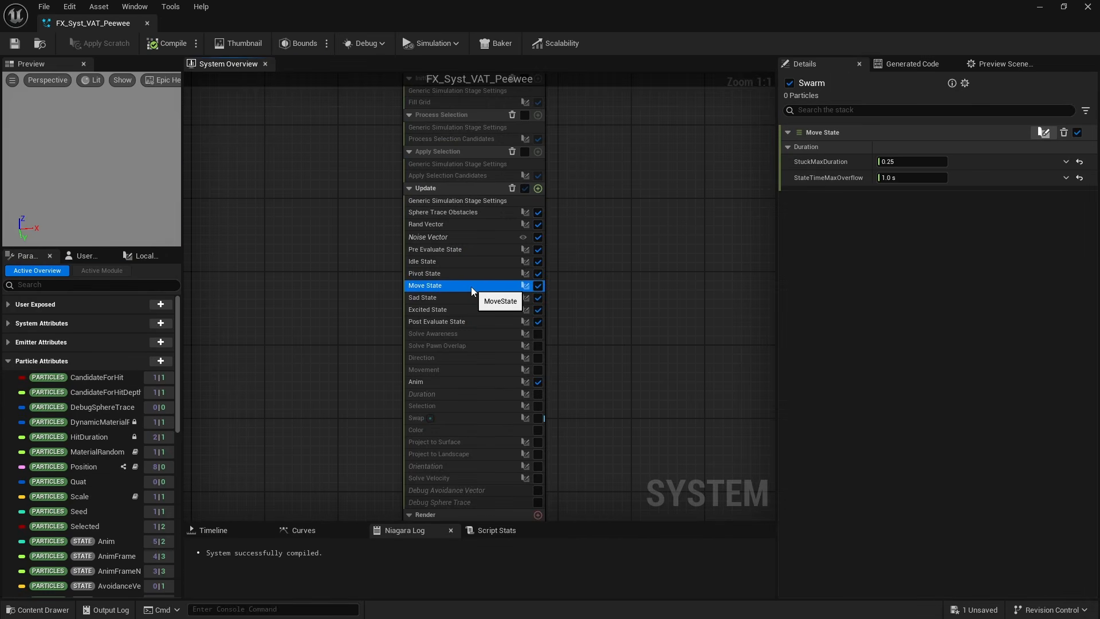
Inspect the Excited State module's pawn inputs and show the system's user parameters.
left_click(455, 311)
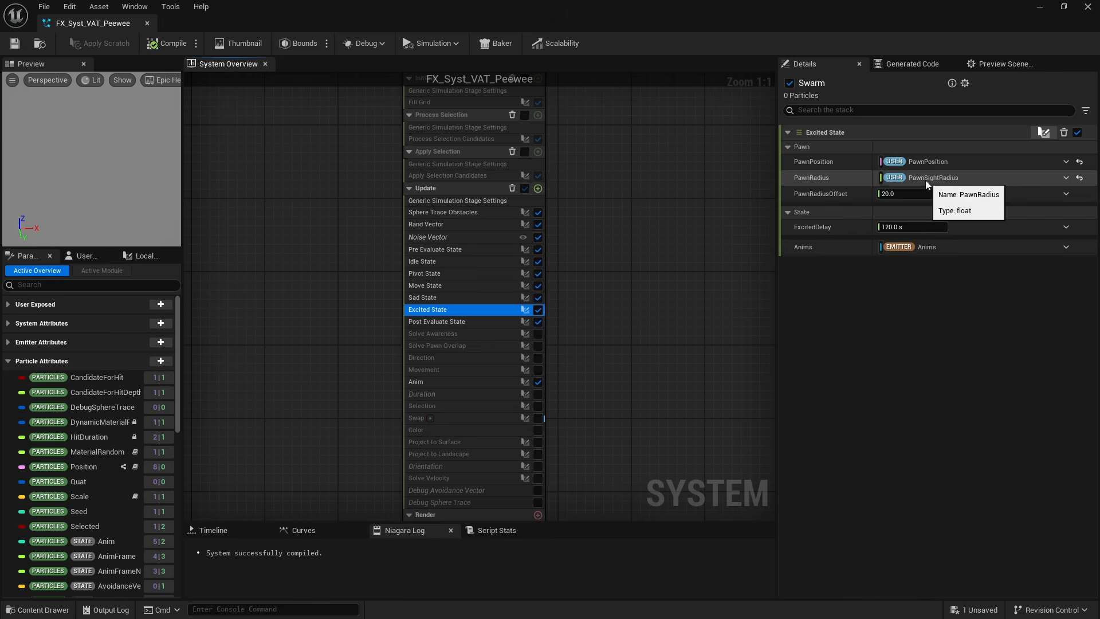
left_click(80, 256)
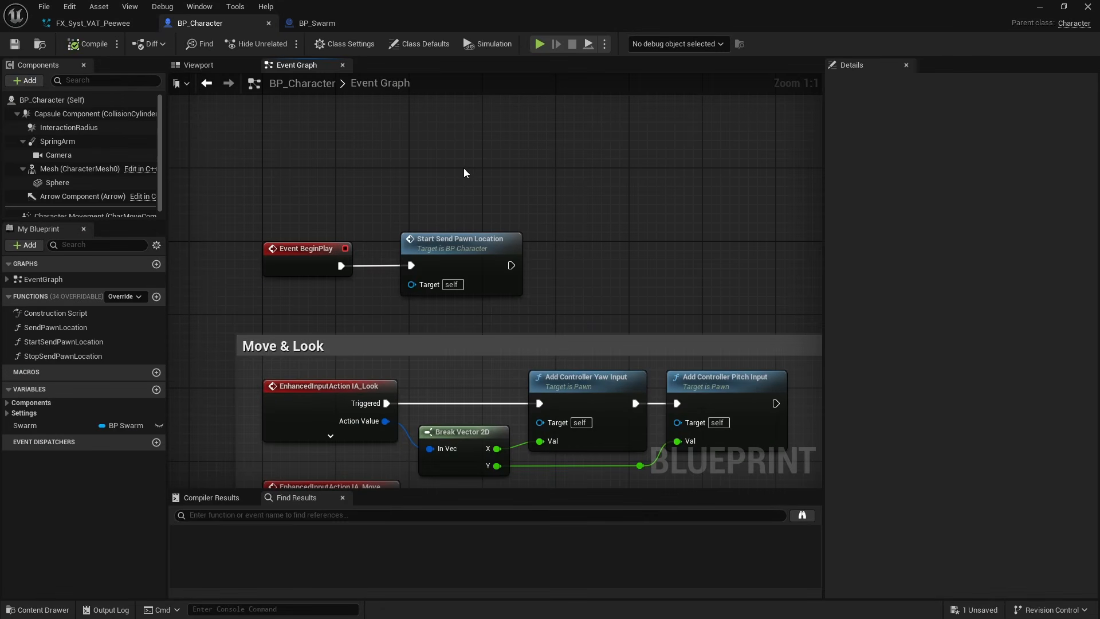
Open the StartSendPawnLocation function in BP_Character and examine the BP Swarm actor lookup and the Set Timer by Function Name node.
double_click(452, 237)
left_click_drag(354, 283, 451, 174)
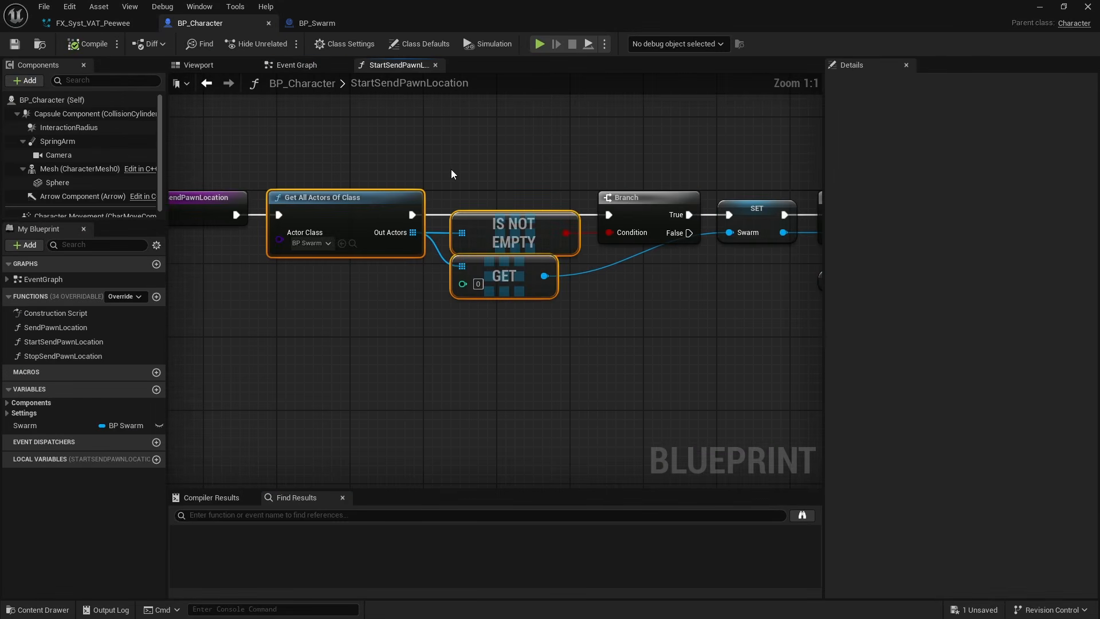
right_click_drag(452, 170, 113, 181)
left_click(720, 283)
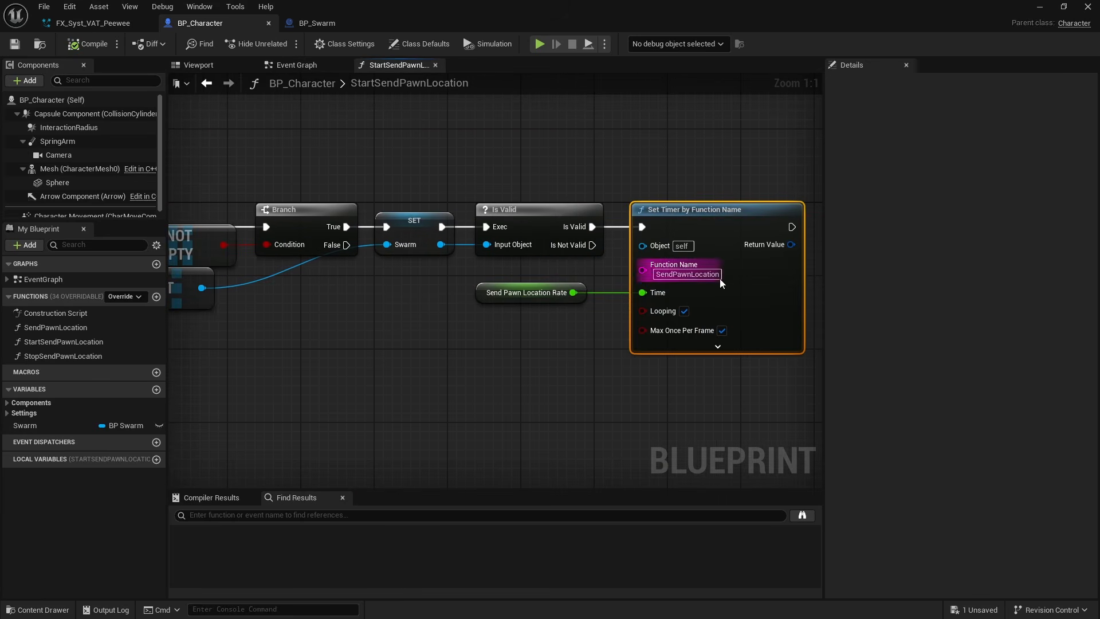
Open the SendPawnLocation function and examine the nodes that pass the pawn data to the swarm.
double_click(61, 328)
scroll(404, 294, "up", 1)
right_click_drag(405, 295, 220, 257)
left_click_drag(248, 251, 734, 412)
Open BP_Swarm's UpdatePawnData function and examine the Set Niagara Variable nodes for the pawn's position and radii.
double_click(707, 283)
right_click_drag(349, 324, 619, 309)
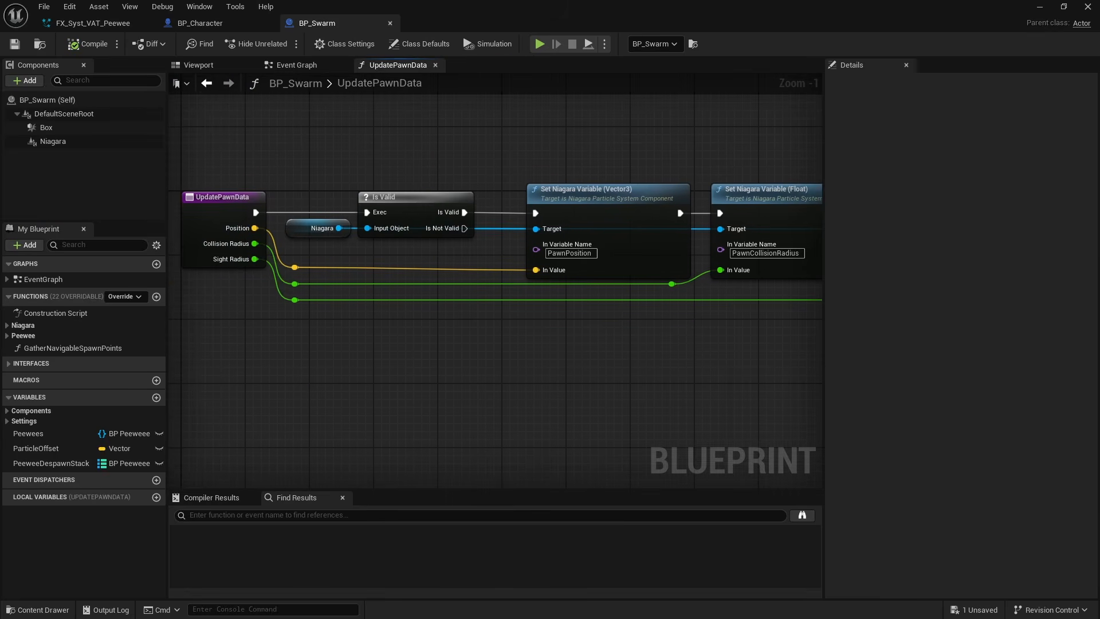
right_click_drag(446, 331, 574, 331)
left_click_drag(410, 344, 447, 258)
right_click_drag(578, 351, 346, 349)
left_click(549, 226)
left_click(695, 144)
right_click_drag(718, 173, 563, 163)
left_click(711, 255)
left_click(715, 300)
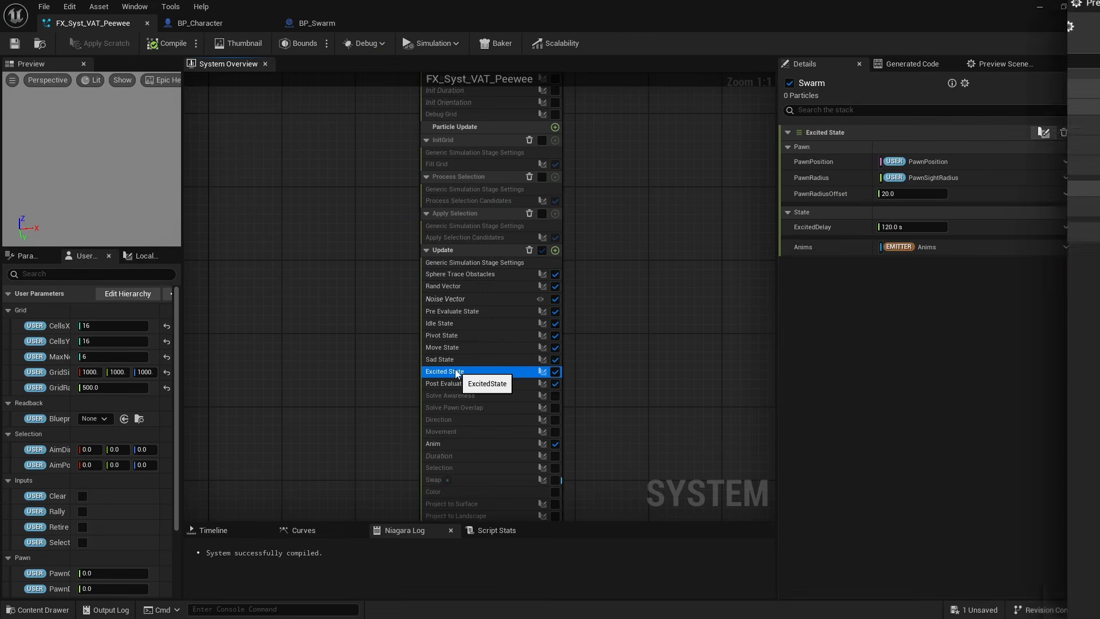
Open the Excited State module in FX_Syst_VAT_Peewee and examine the State comparison with Excited that sets the Excited local.
double_click(456, 370)
scroll(391, 314, "up", 10)
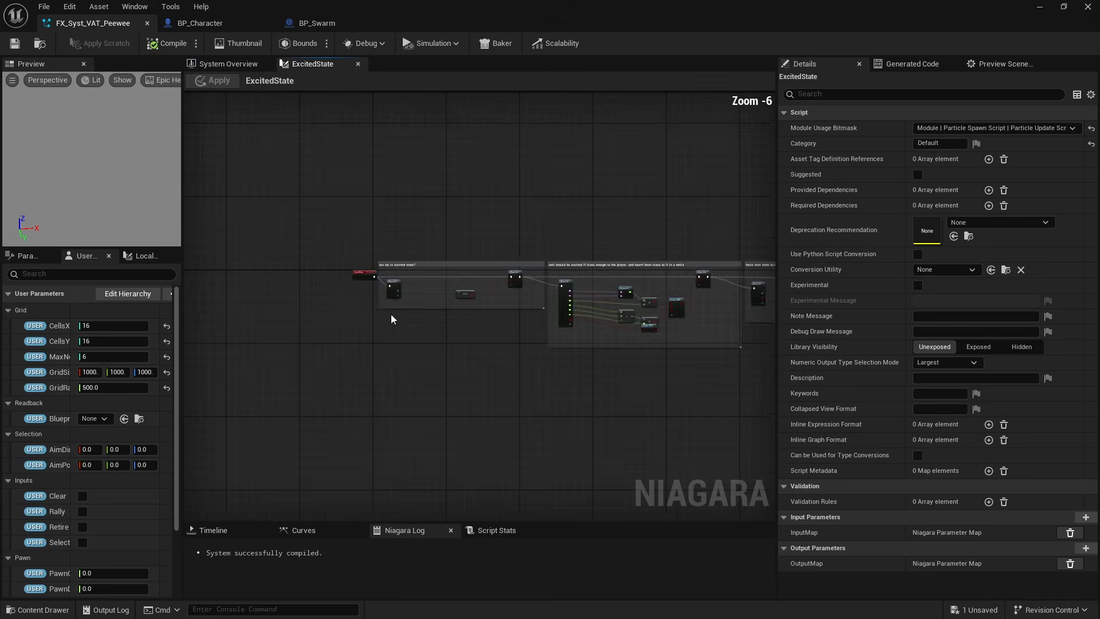
right_click_drag(432, 314, 318, 357)
left_click_drag(317, 357, 678, 231)
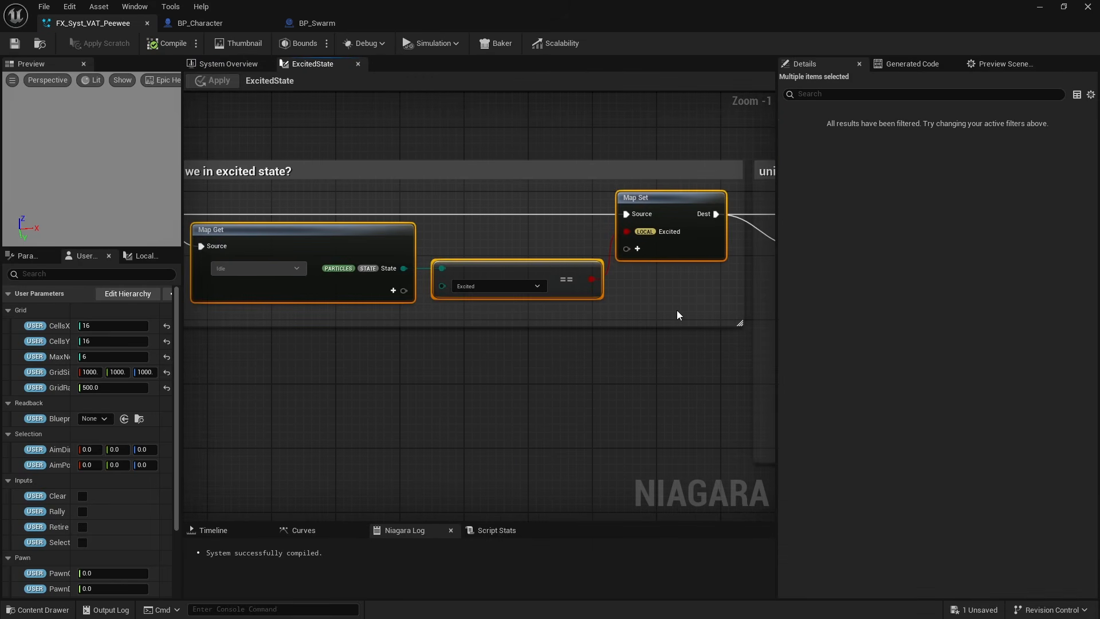
Examine the pawn distance check, the ExcitedTimestamp delay comparison and the Logic AND that set ShouldBeExcited.
right_click_drag(727, 310, 380, 304)
right_click_drag(722, 251, 422, 251)
right_click_drag(601, 266, 554, 266)
left_click(651, 215)
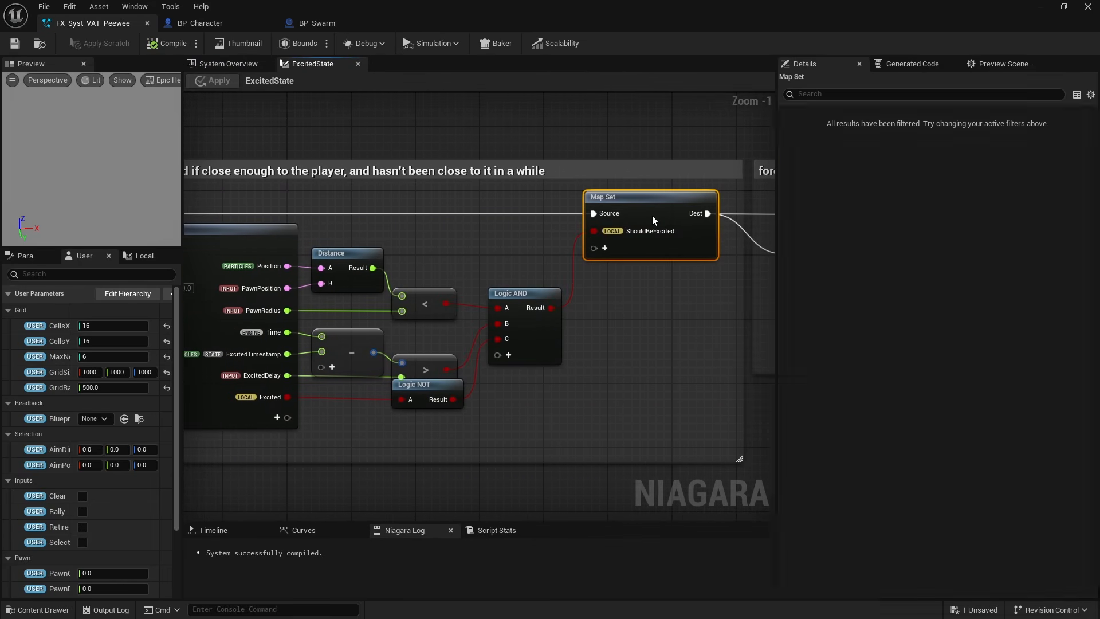
right_click_drag(652, 216, 767, 201)
left_click_drag(580, 219, 482, 299)
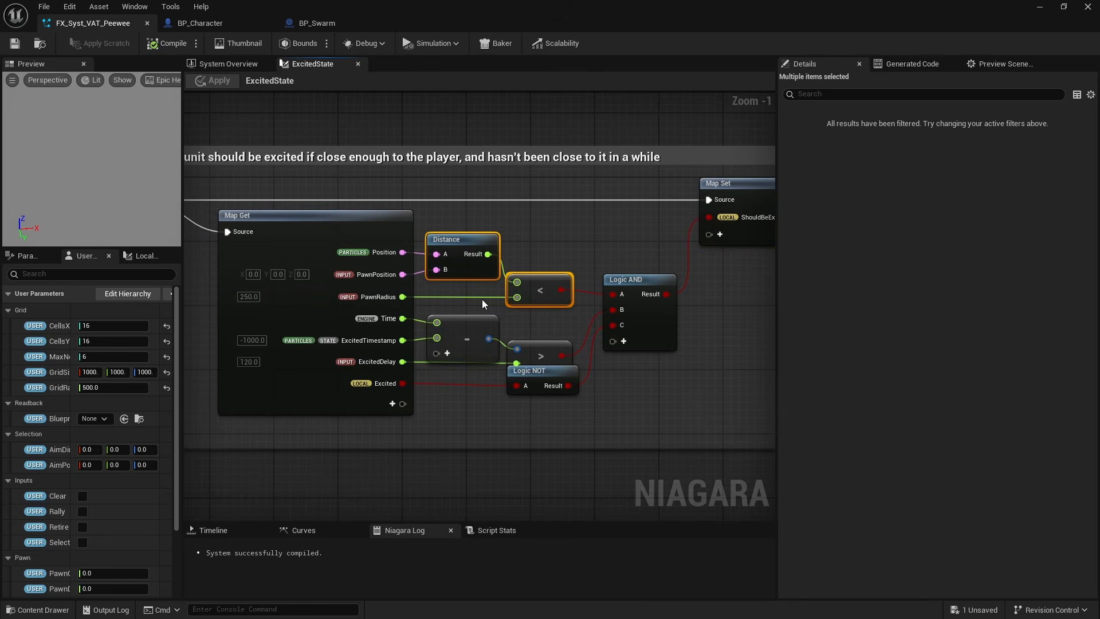
left_click_drag(559, 320, 496, 347)
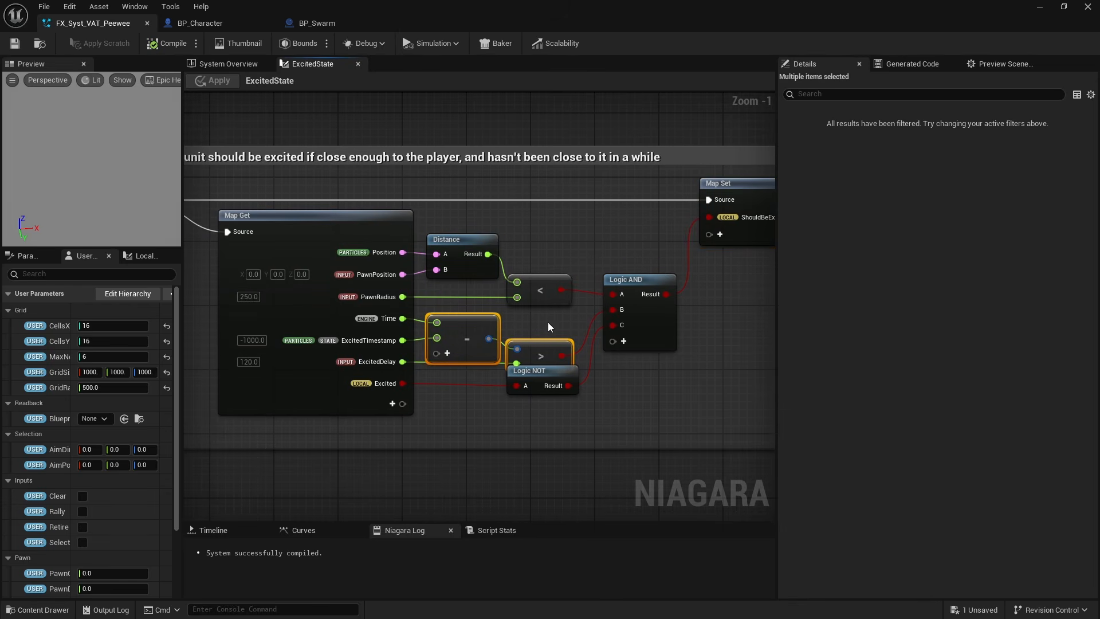
Examine the Select that forces State to Excited from ShouldBeExcited, and the Select that sets the New local.
right_click_drag(554, 327, 355, 319)
right_click_drag(690, 331, 371, 326)
right_click_drag(617, 350, 373, 346)
left_click_drag(359, 372, 676, 226)
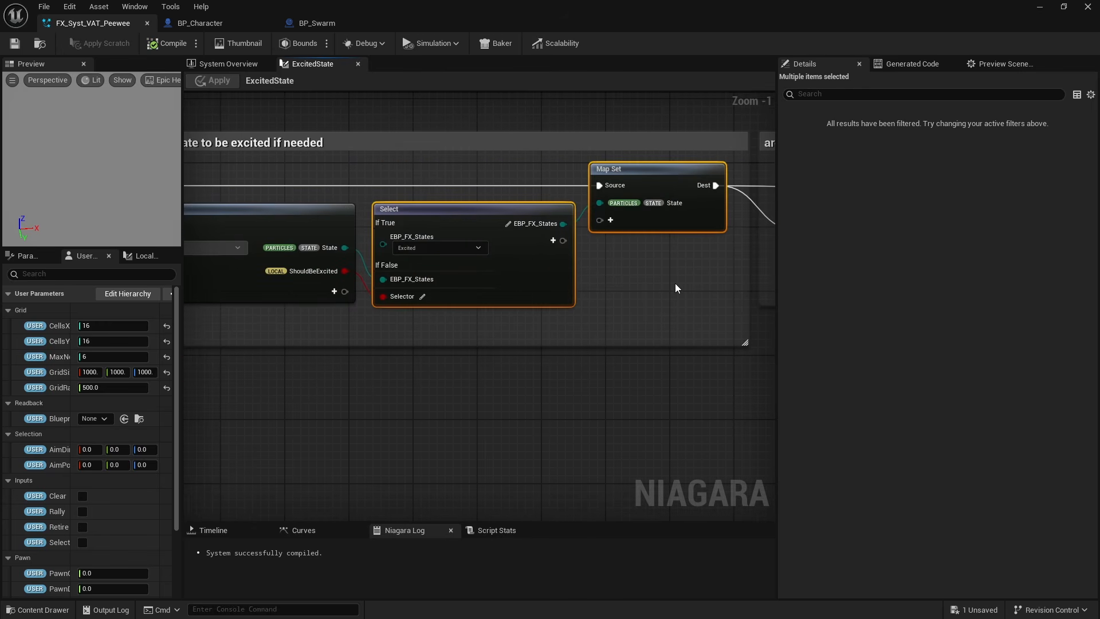
right_click_drag(701, 314, 352, 317)
left_click_drag(338, 337, 659, 192)
right_click_drag(651, 281, 397, 282)
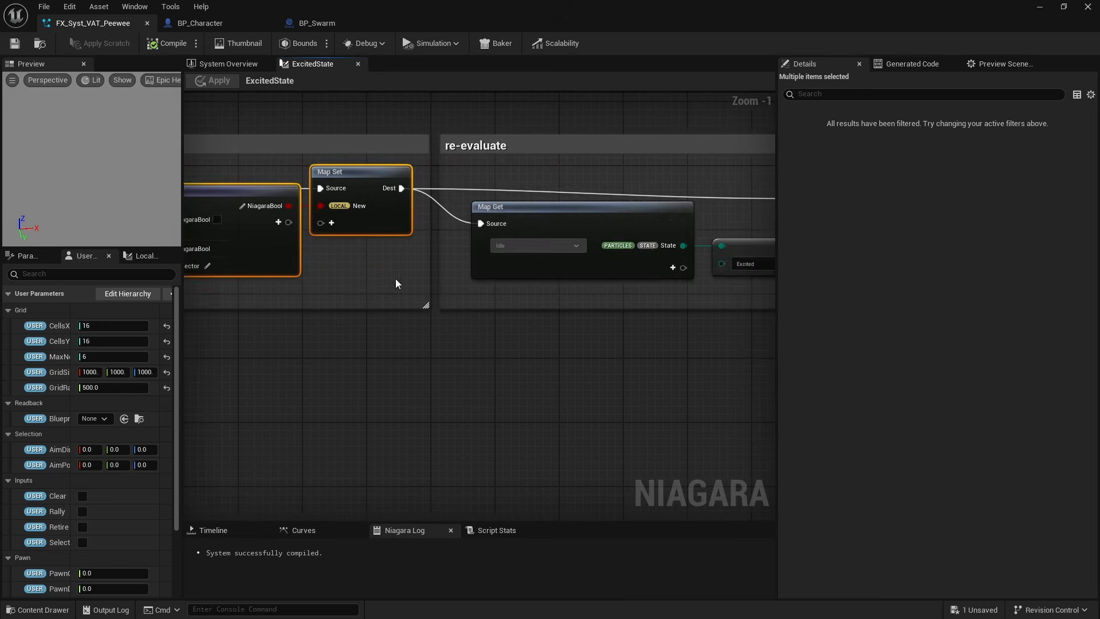
Examine the re-evaluate section's State comparison with Excited and review the preceding forced-state section.
right_click_drag(629, 312, 388, 314)
right_click_drag(711, 335, 544, 337)
right_click_drag(670, 339, 266, 342)
left_click_drag(297, 351, 669, 205)
scroll(515, 314, "down", 2)
right_click_drag(204, 331, 770, 312)
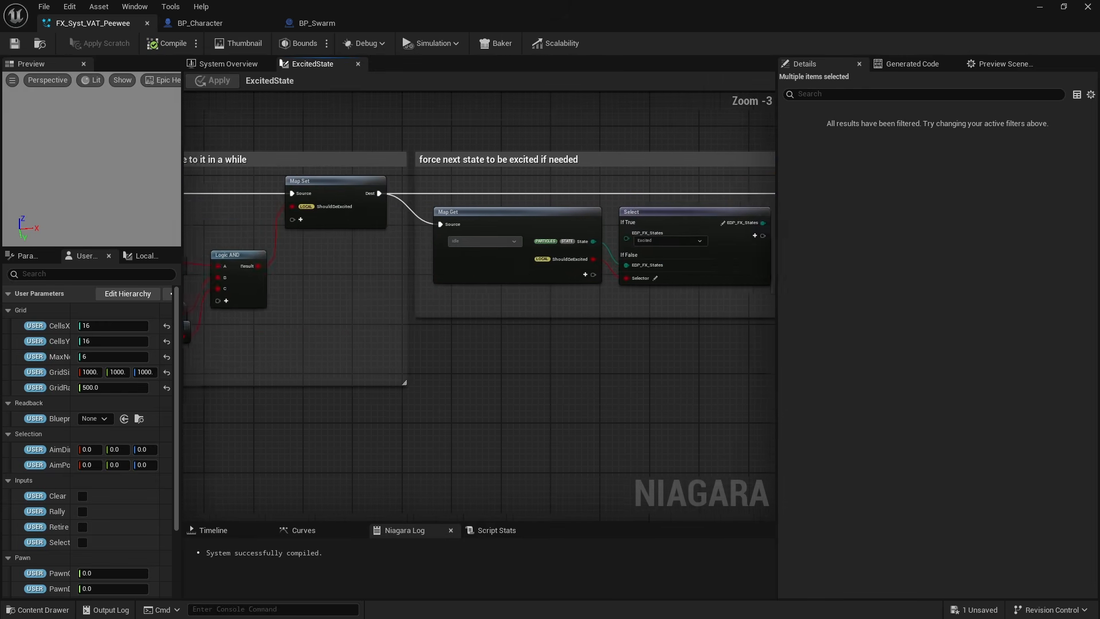
mouse_move(240, 315)
right_mouse_down()
mouse_move(673, 313)
mouse_move(229, 333)
right_mouse_up()
scroll(482, 297, "up", 2)
Examine the StateTime, Anims lookup, Subtract, Abs and Modulo nodes that determine AnimEnding.
scroll(488, 287, "down", 4)
right_click_drag(736, 354, 450, 355)
right_click_drag(739, 348, 293, 359)
scroll(538, 339, "up", 2)
left_click_drag(292, 359, 639, 205)
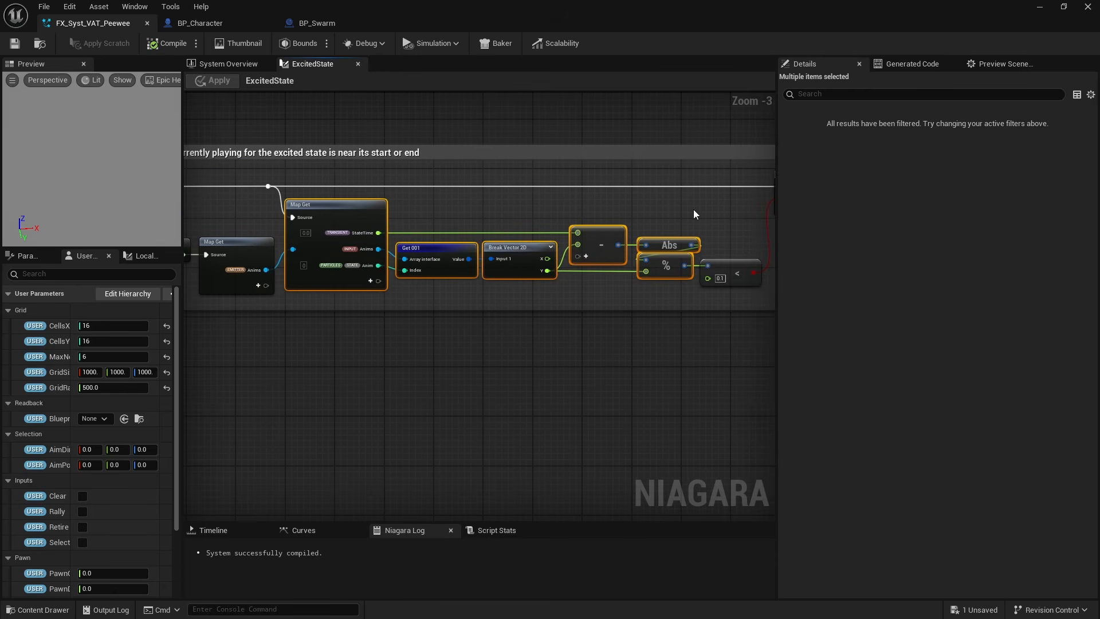
right_click_drag(695, 214, 483, 221)
left_click_drag(483, 221, 596, 287)
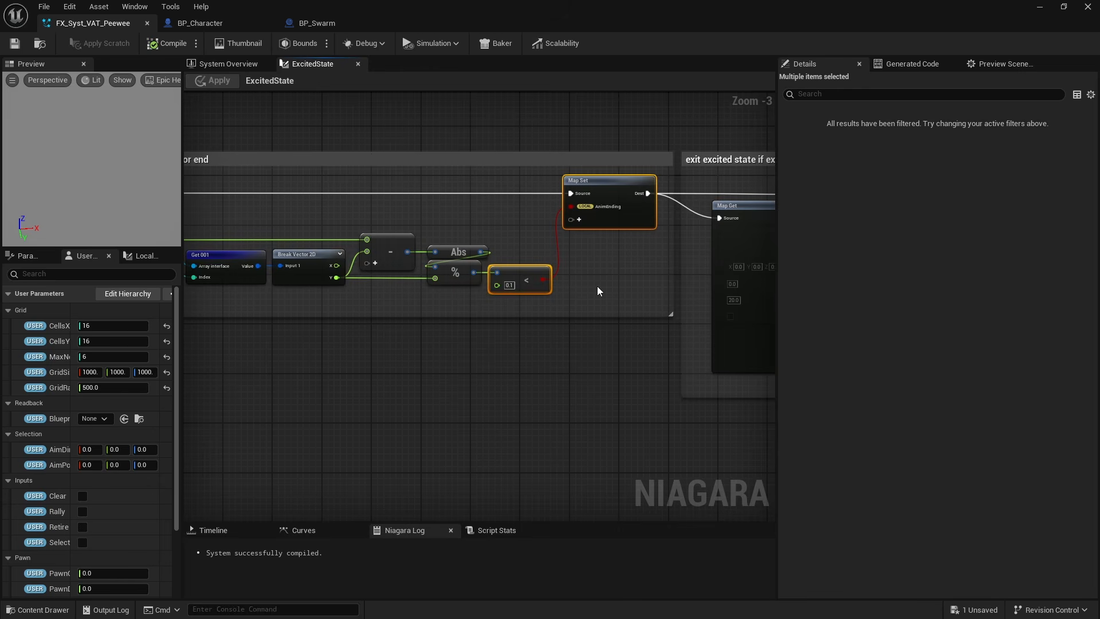
Inspect the Less Than comparison with 0.1 and the animation duration nodes feeding it.
scroll(597, 286, "up", 2)
right_click_drag(491, 219, 679, 210)
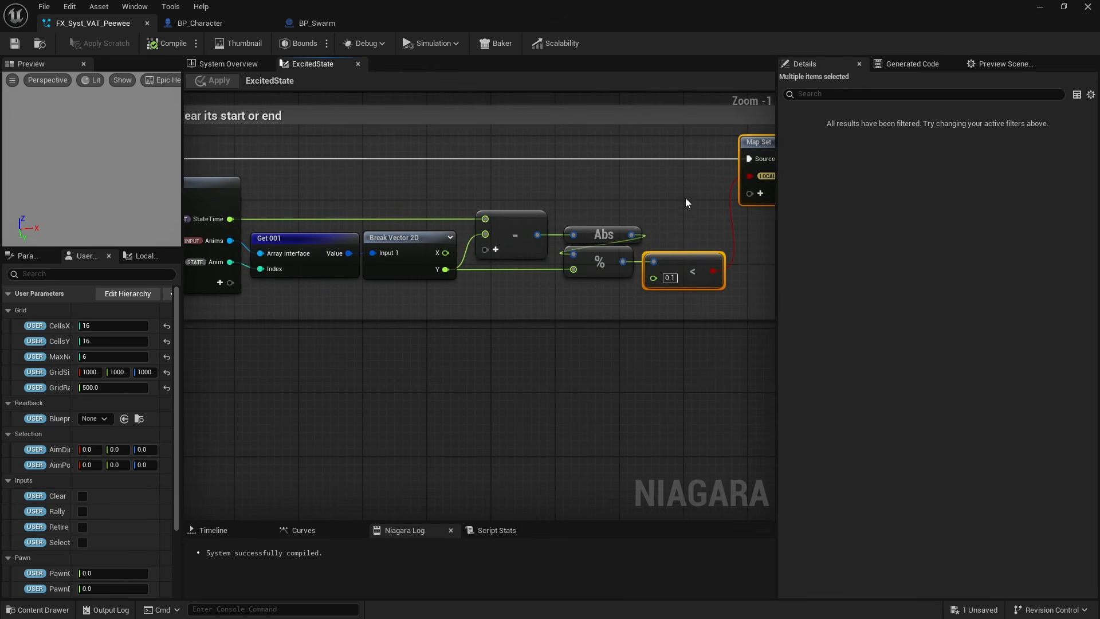
left_click(684, 262)
right_click_drag(575, 296, 668, 293)
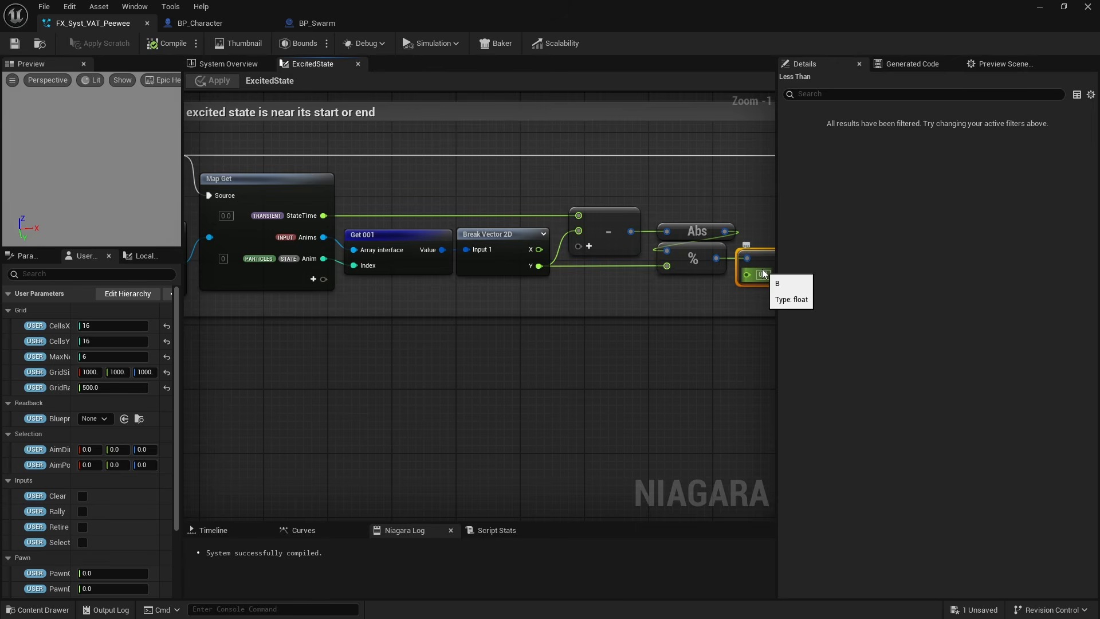
Examine the excited state's exit condition, comparing pawn distance with PawnRadius plus PawnRadiusOffset and combining it with AnimEnding through Logic AND.
right_click_drag(612, 297, 235, 289)
right_click_drag(679, 335, 532, 324)
right_click_drag(589, 346, 474, 345)
left_click_drag(407, 370, 280, 352)
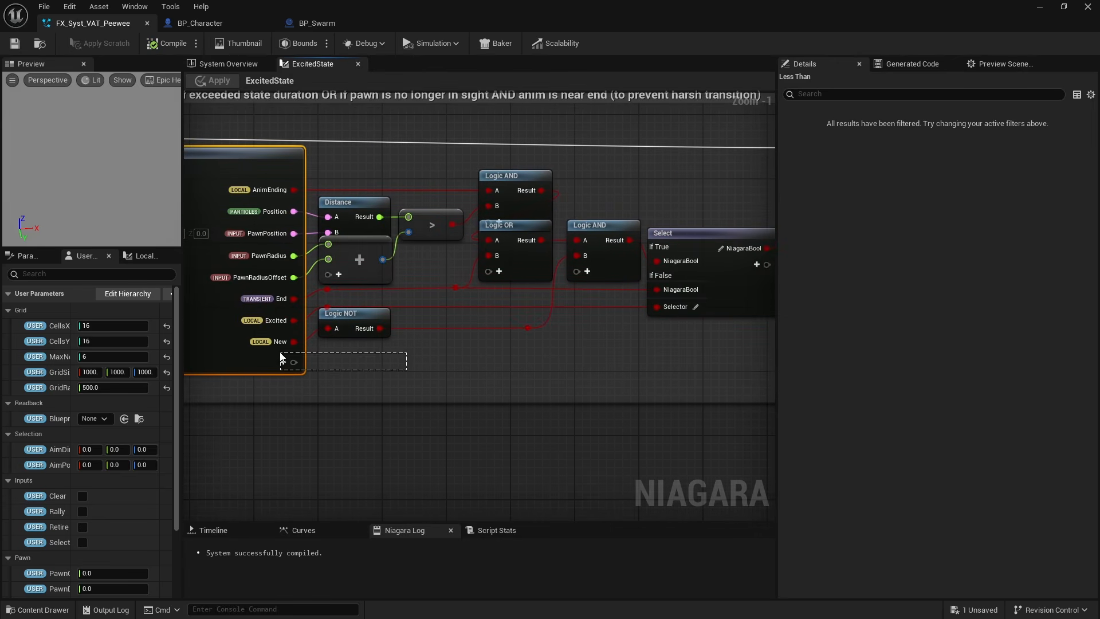
left_click_drag(359, 166, 417, 257)
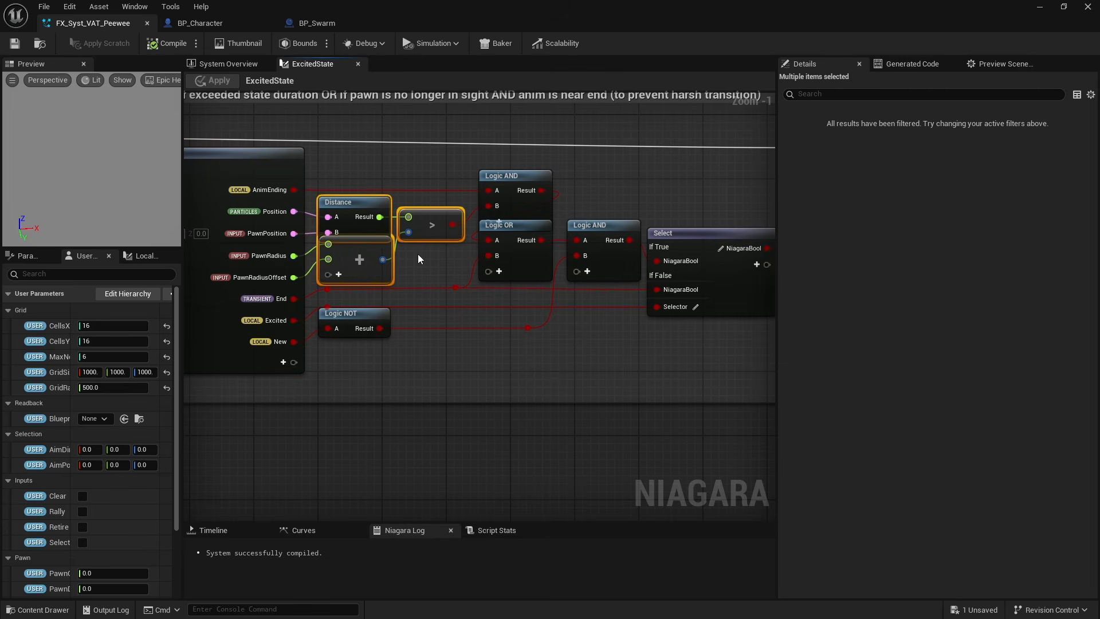
left_click(508, 188)
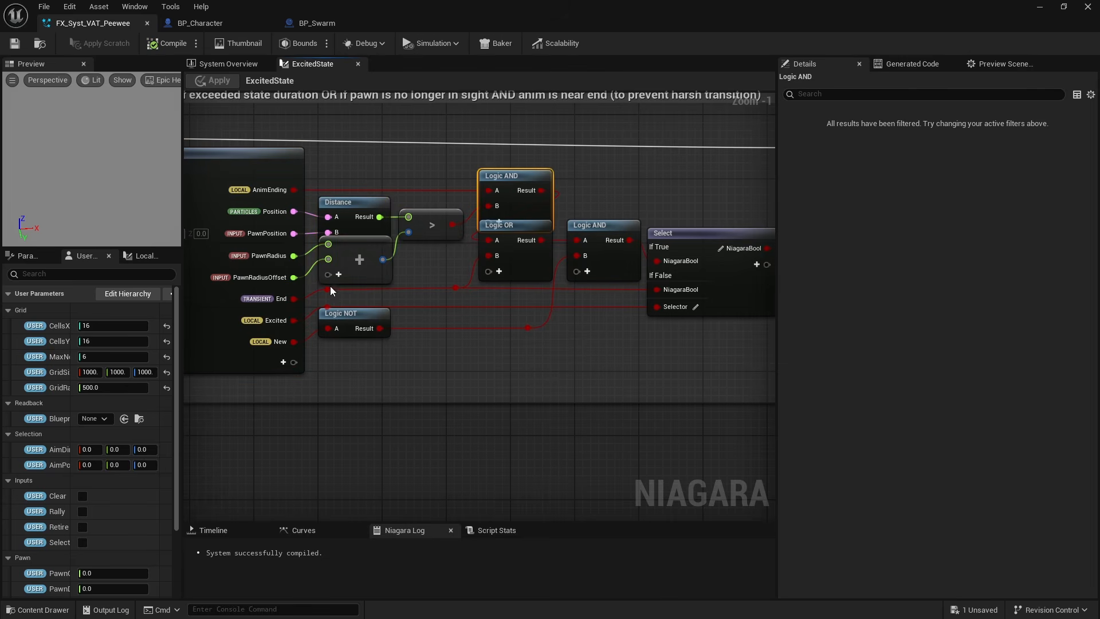
Examine the final Logic AND, Select and Map Set that write End, and the exit check using End and Excited.
left_click(597, 256)
right_click_drag(709, 194, 419, 212)
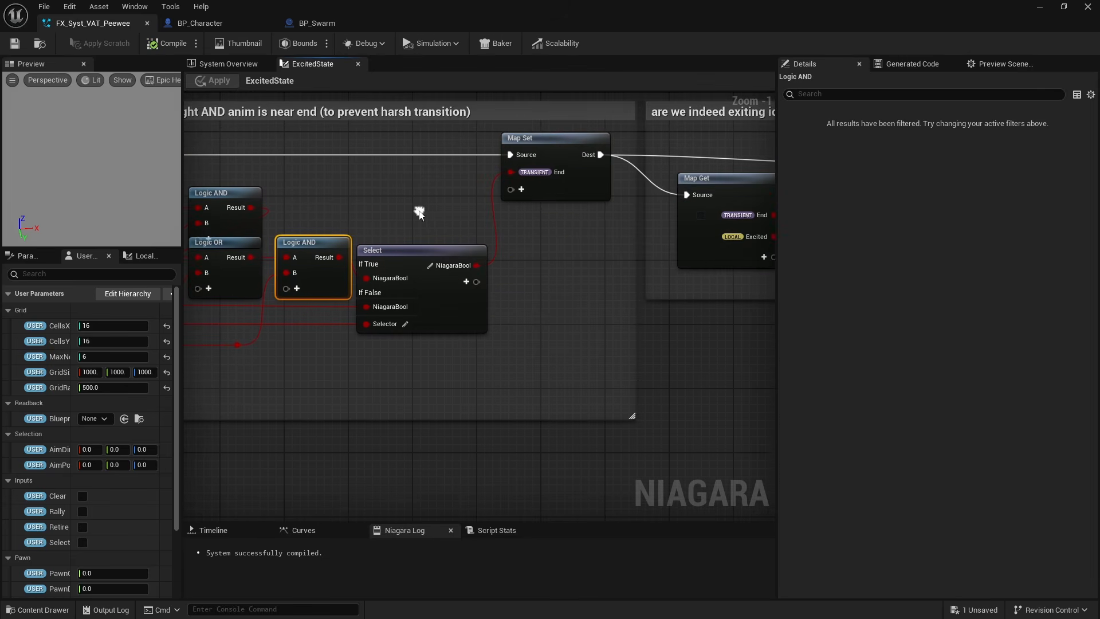
left_click(577, 161)
right_click_drag(643, 295, 306, 296)
left_click_drag(371, 334, 667, 180)
Examine the excited state's transition Selects that choose Pivot or Idle from OffBounds when Exit is set.
right_click_drag(675, 229, 330, 223)
right_click_drag(599, 327, 333, 327)
scroll(626, 335, "down", 2)
right_click_drag(327, 286, 551, 281)
scroll(551, 281, "up", 1)
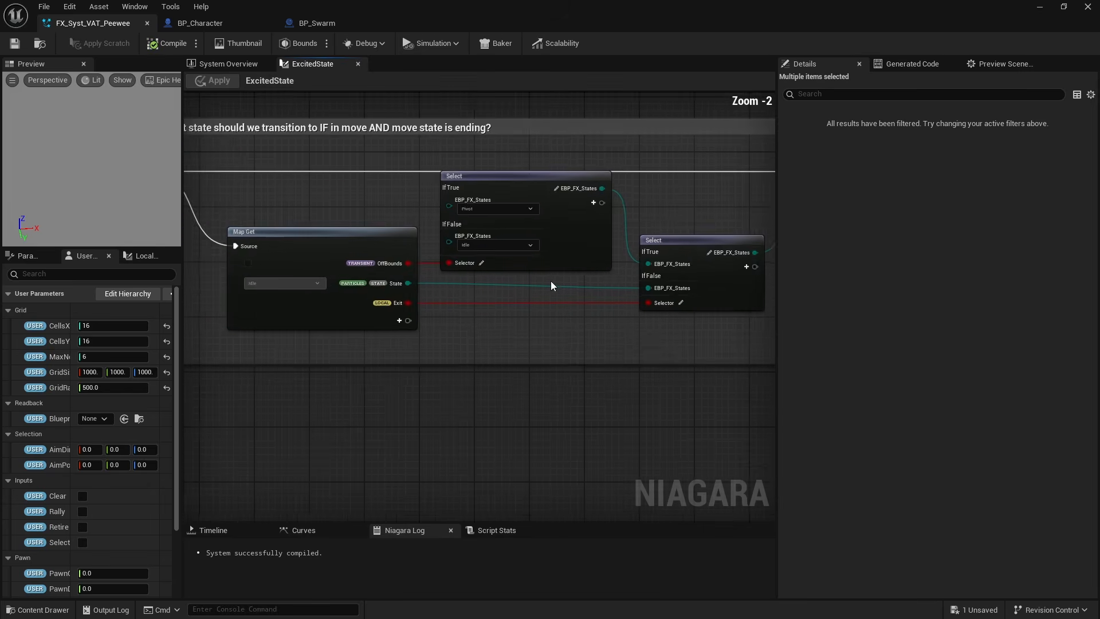
scroll(551, 281, "up", 1)
left_click_drag(503, 308, 458, 261)
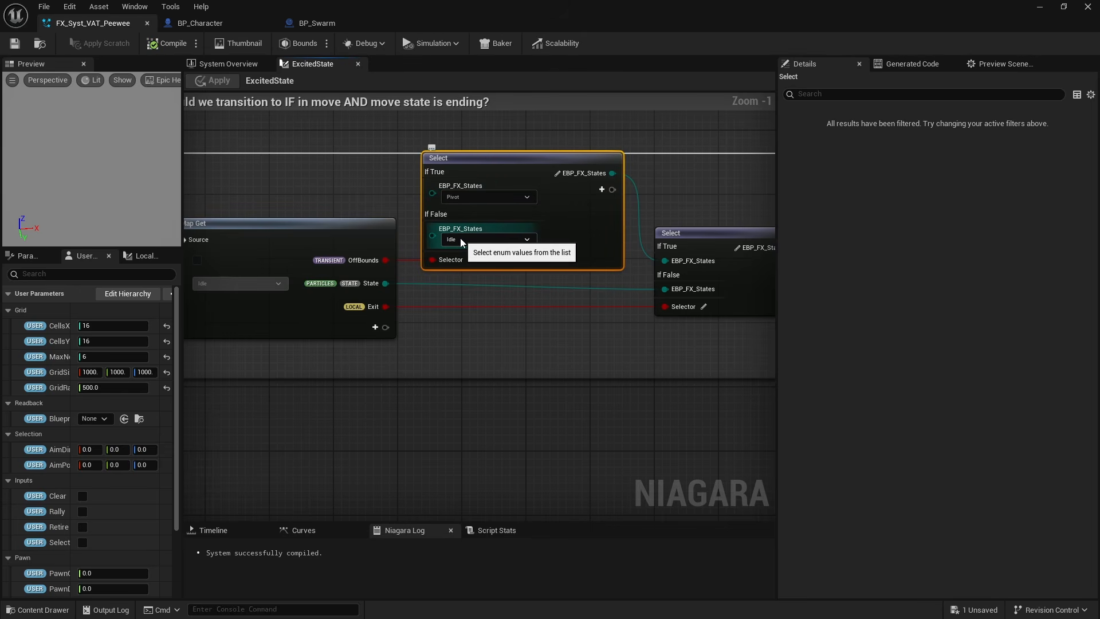
Examine the excited state's edge-case section, where ShouldBeExcited and End feed a Logic OR that sets End.
scroll(459, 238, "down", 2)
right_click_drag(608, 328, 307, 338)
right_click_drag(608, 330, 324, 338)
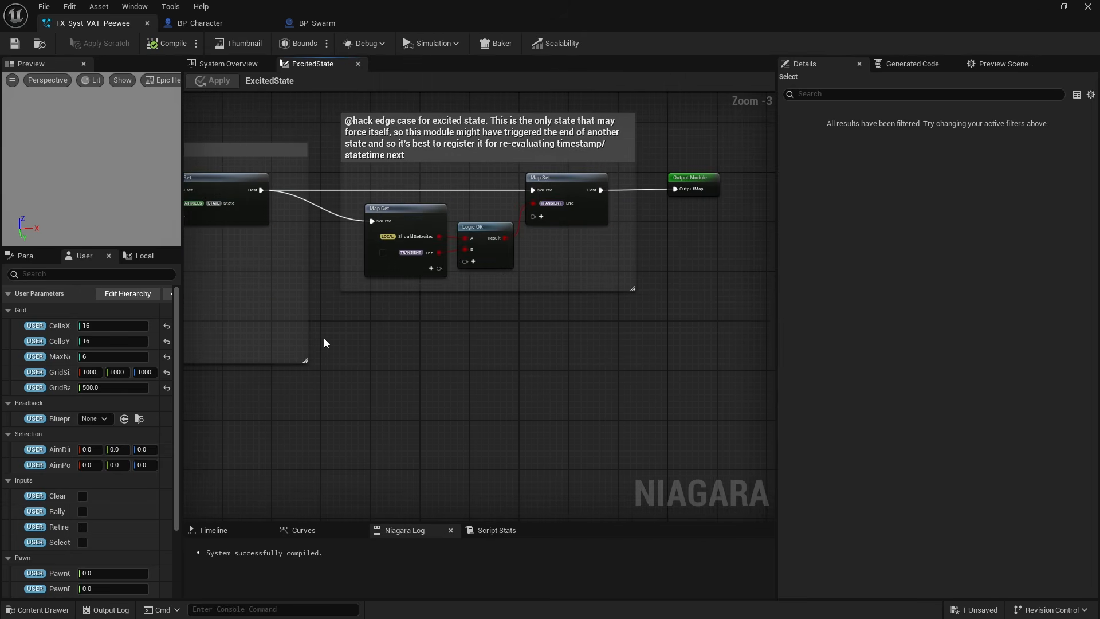
scroll(417, 315, "up", 1)
left_click_drag(417, 315, 569, 219)
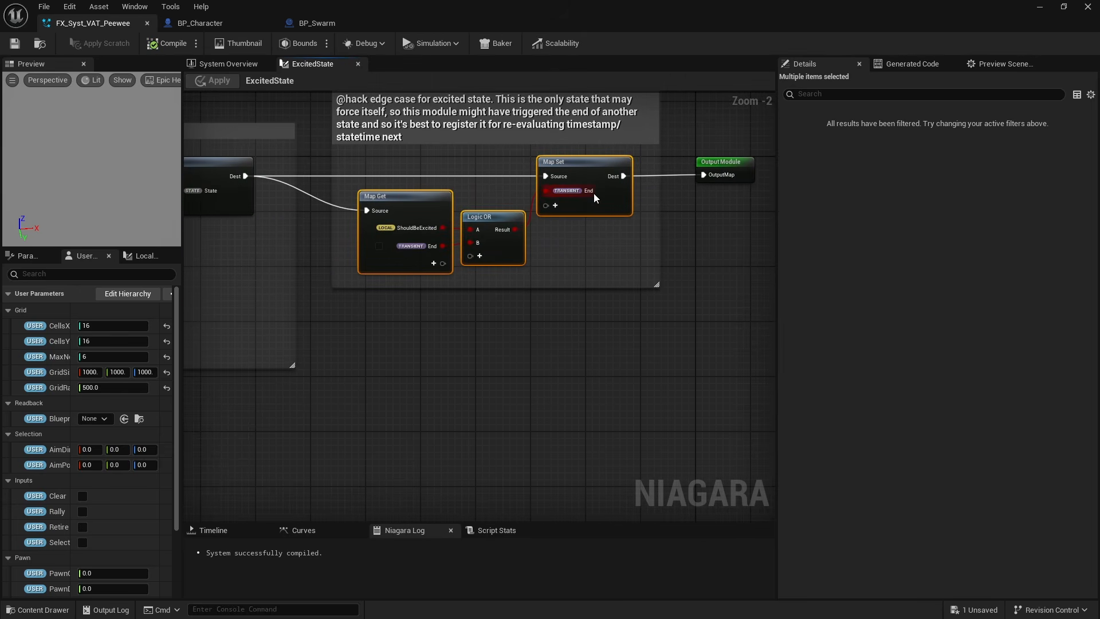
Open the Post Evaluate State module and examine the State and PrevState inequality and Logic OR that set New.
left_click(232, 65)
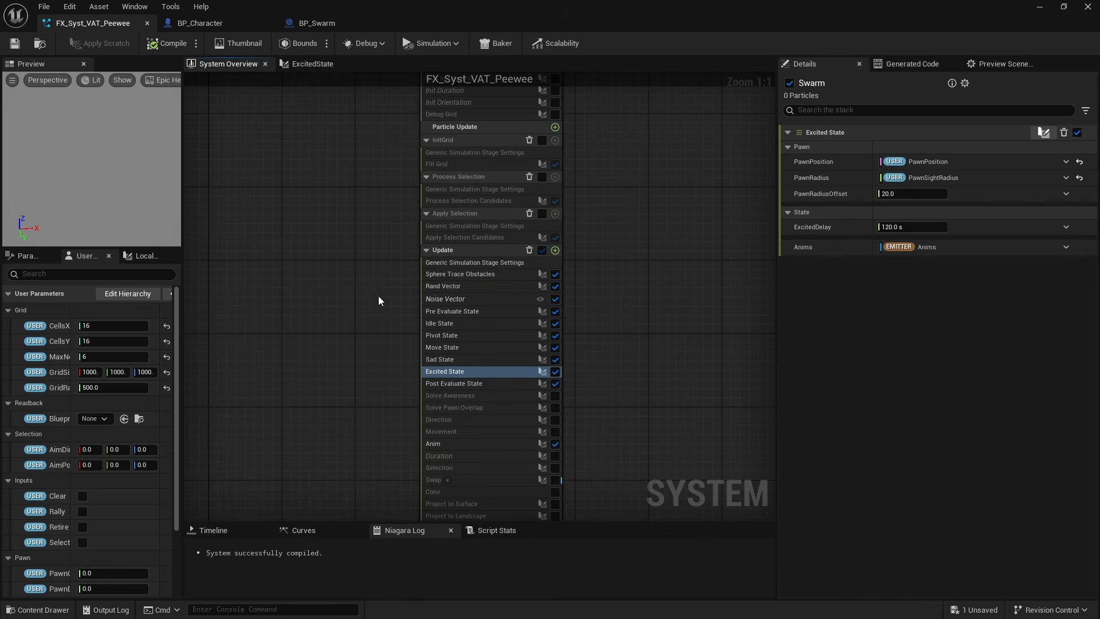
double_click(454, 383)
scroll(418, 307, "up", 3)
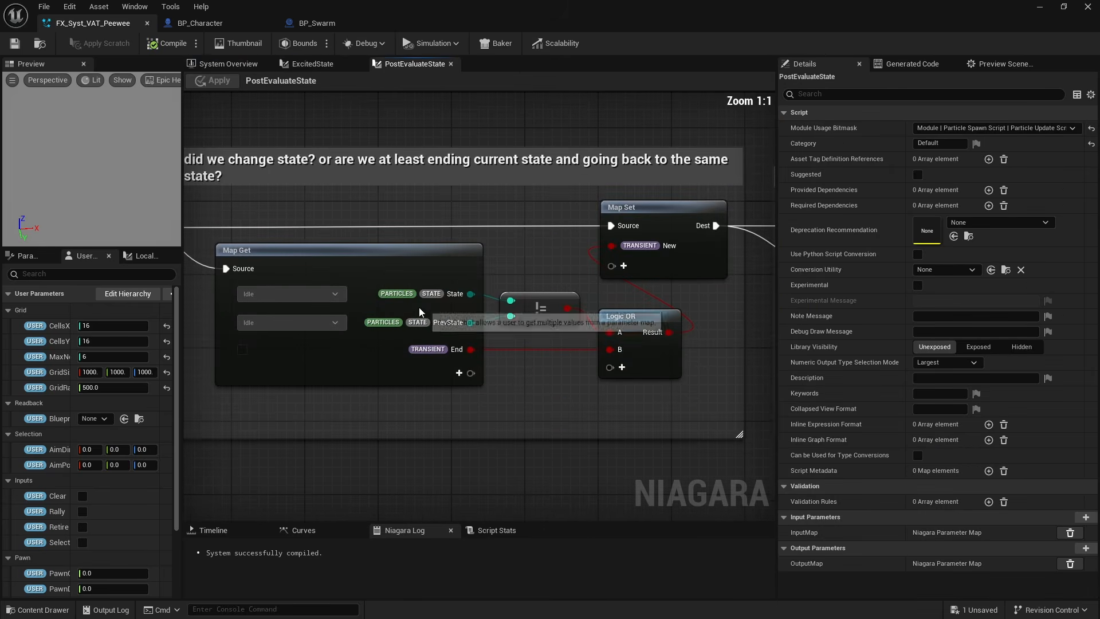
right_click_drag(418, 307, 401, 250)
left_click_drag(416, 369, 633, 191)
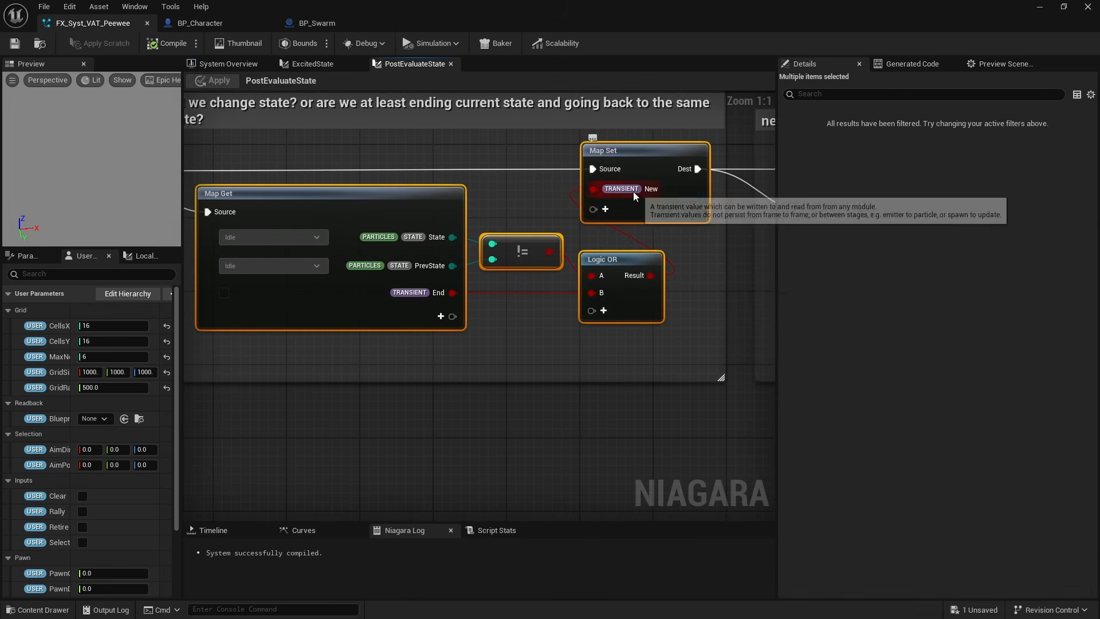
Examine the new-state section that subtracts StateTimeOverflow from Time and selects the Timestamp value.
scroll(634, 193, "down", 2)
right_click_drag(684, 304, 315, 313)
right_click_drag(456, 358, 275, 360)
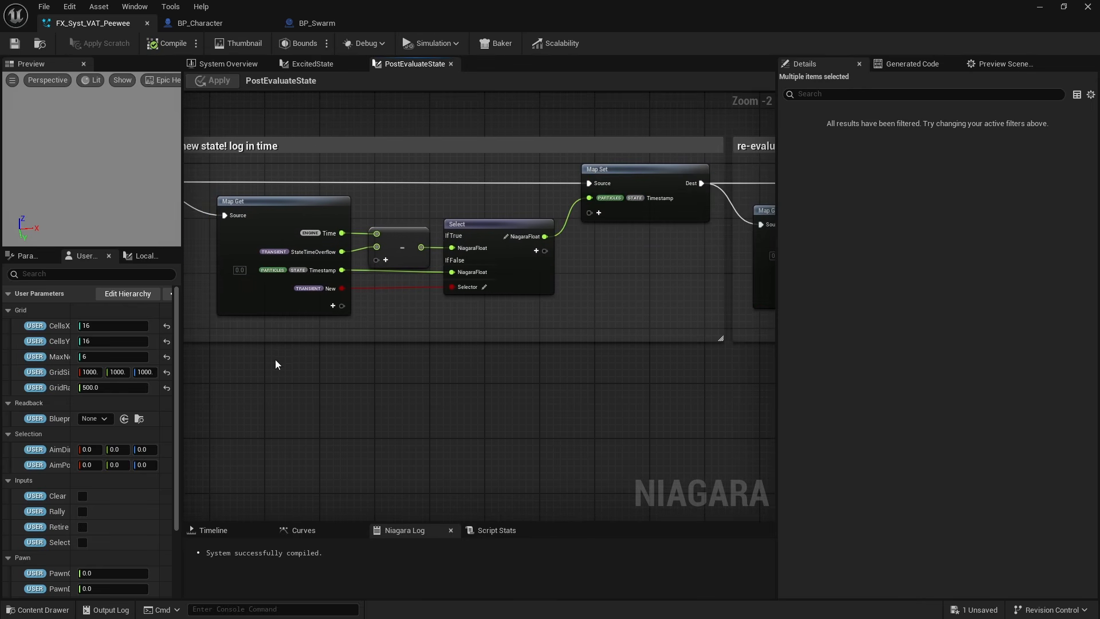
left_click_drag(276, 364, 654, 184)
Examine the state time re-evaluation, where Time minus Timestamp feeds a Select that sets StateTime, and review the Timestamp Map Set.
scroll(654, 197, "up", 1)
right_click_drag(688, 297, 395, 296)
right_click_drag(631, 359, 416, 350)
left_click_drag(358, 380, 538, 198)
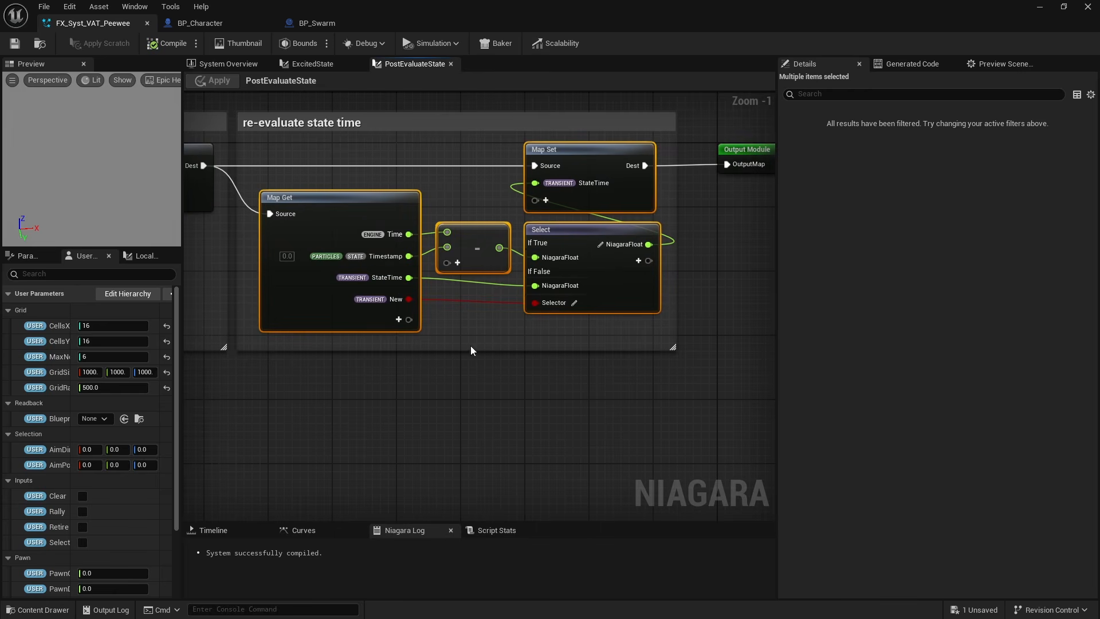
right_click_drag(240, 183, 560, 179)
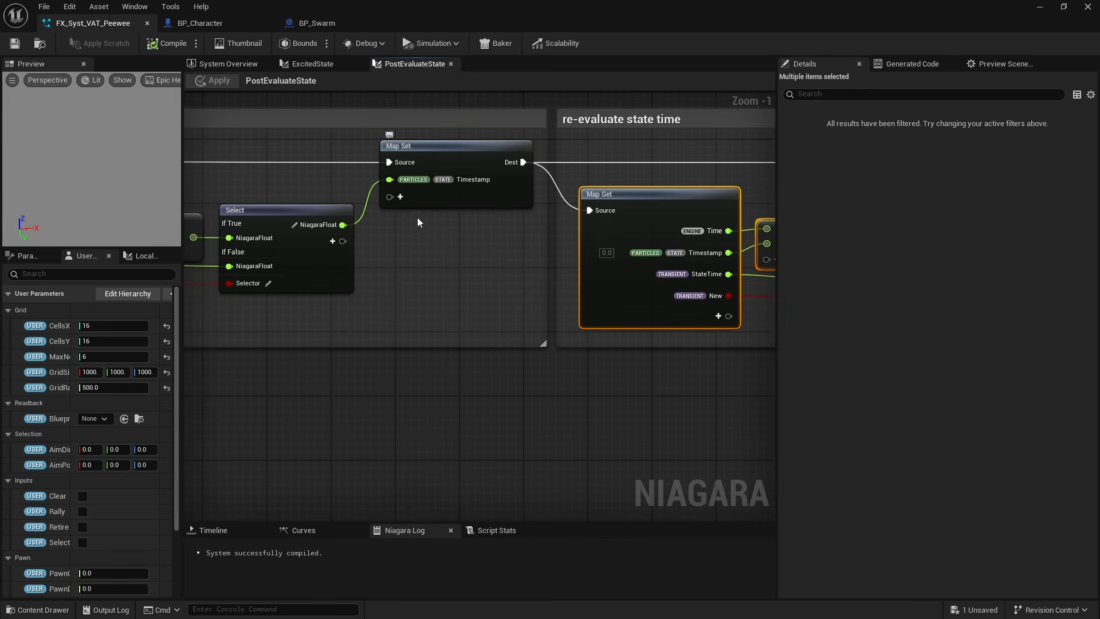
Return to the System Overview and review the inputs of the Solve Awareness, Solve Pawn Overlap and Direction modules.
right_click_drag(417, 218, 664, 190)
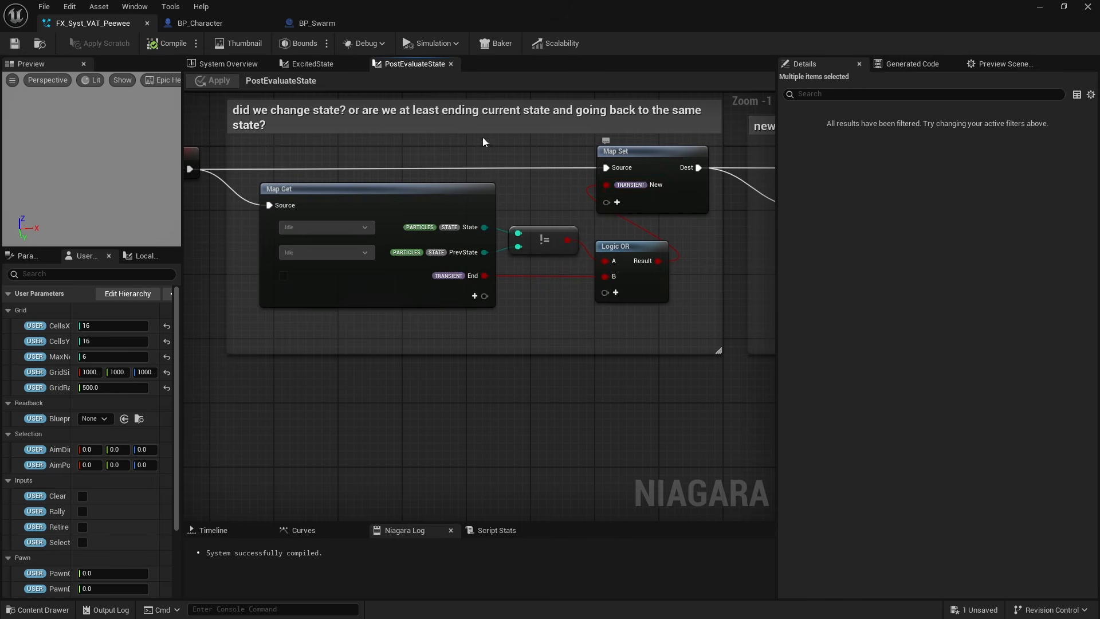
left_click(226, 64)
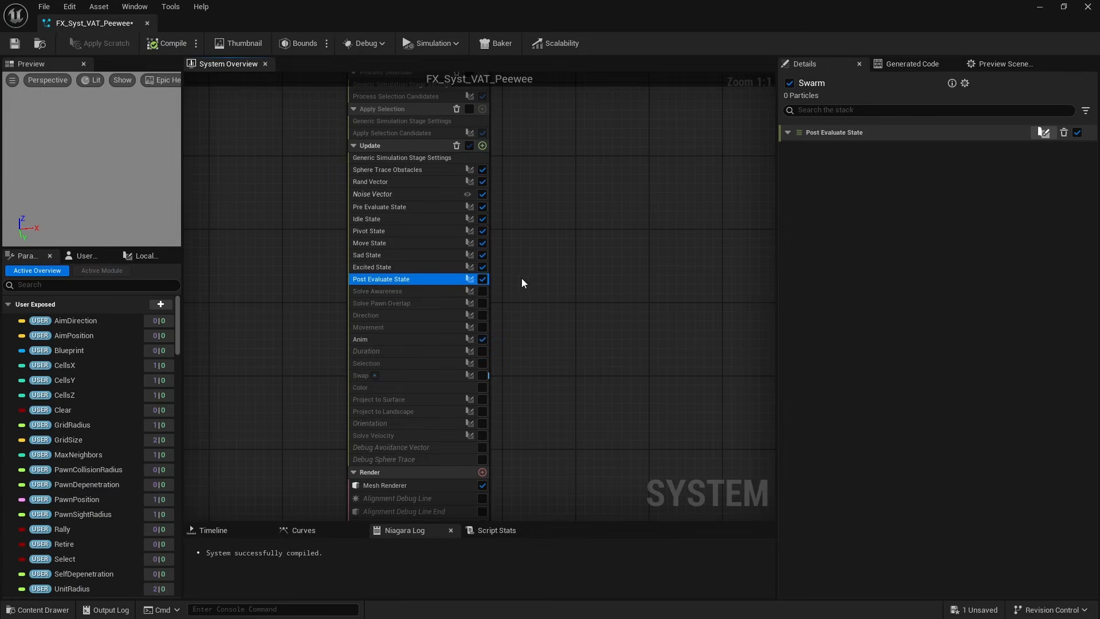
left_click(427, 290)
left_click(415, 303)
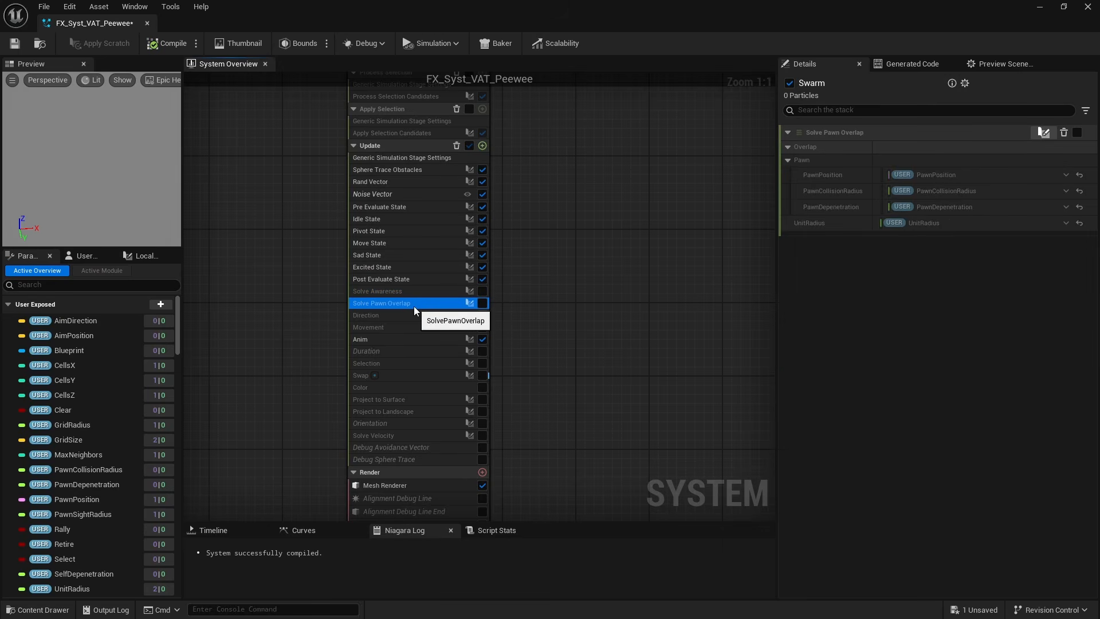
left_click(398, 315)
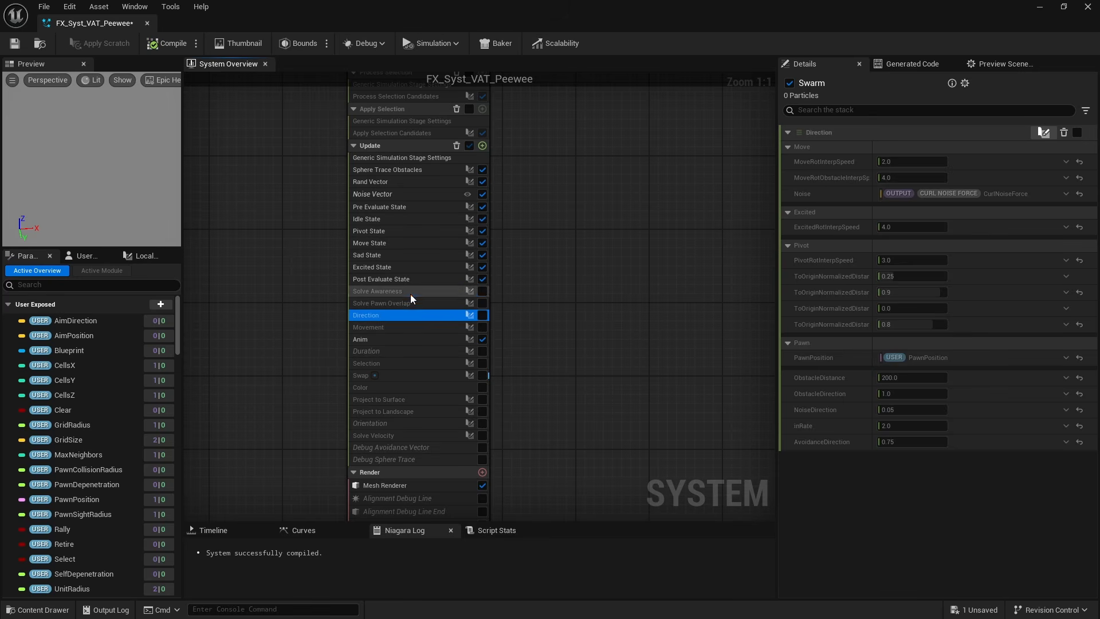
left_click(410, 293)
left_click(409, 303)
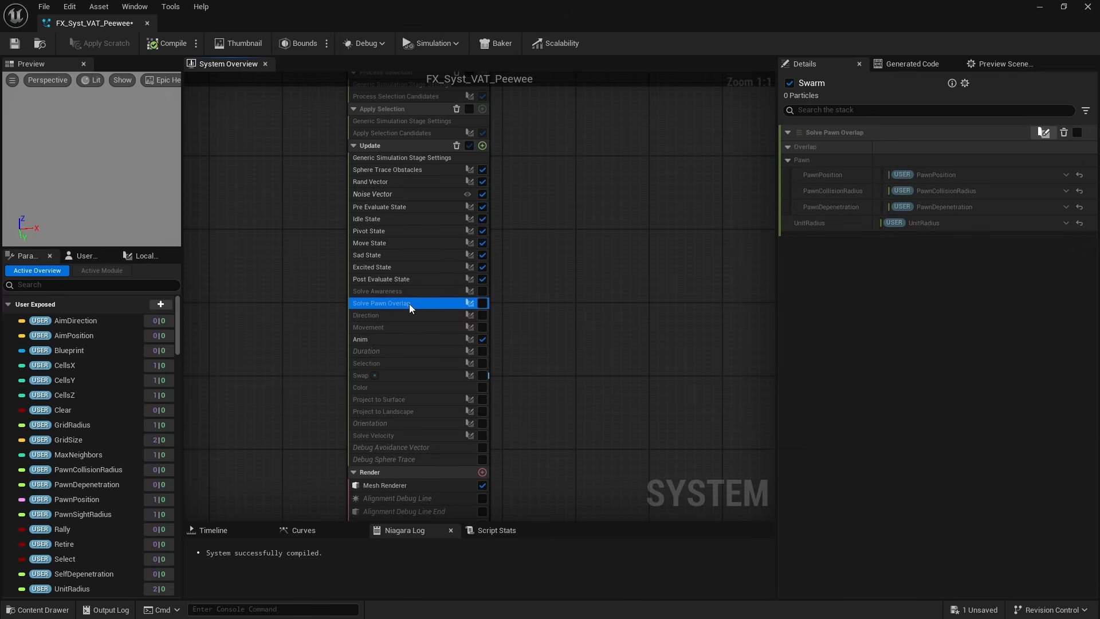
Open the Direction module and examine the state-based Select nodes that feed the TargetForwardVector Map Set.
left_click(402, 314)
double_click(401, 315)
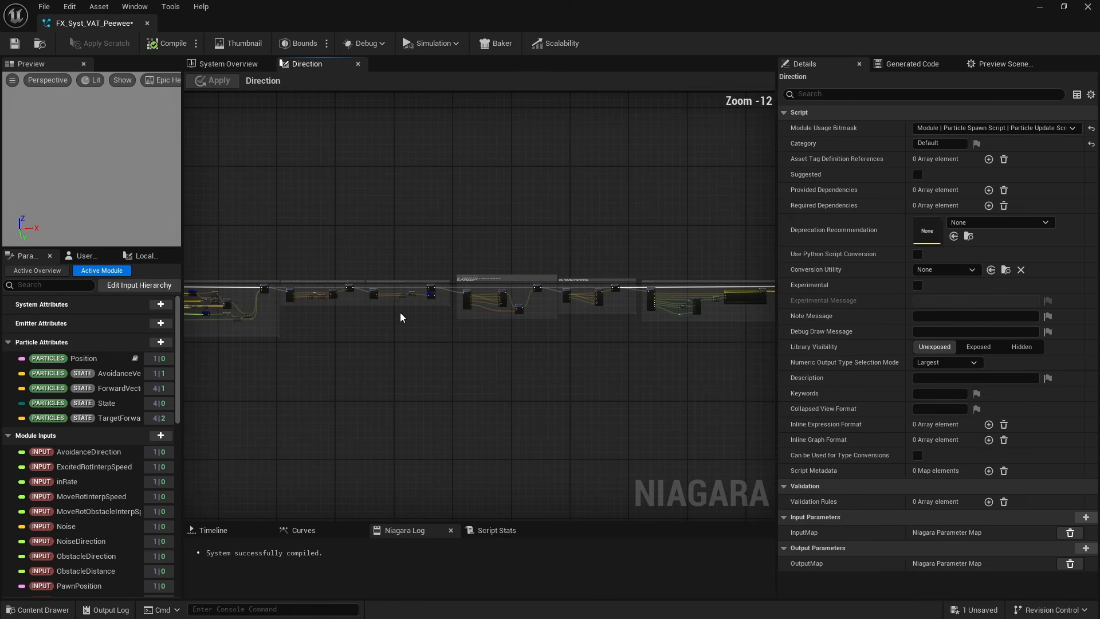
scroll(586, 312, "up", 10)
right_click_drag(587, 312, 363, 395)
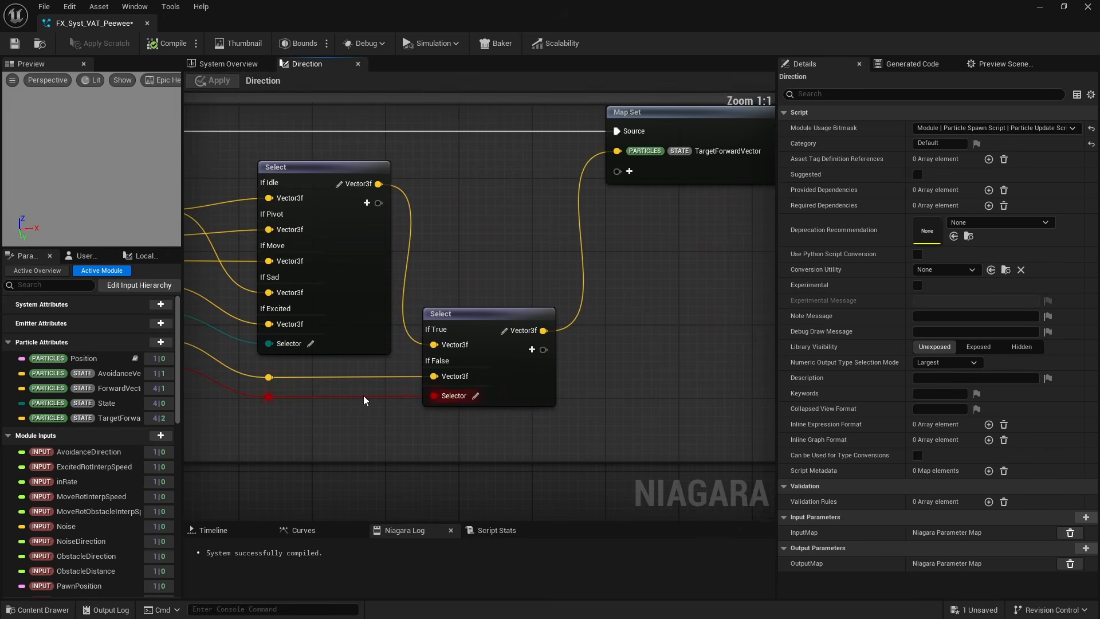
left_click(716, 156)
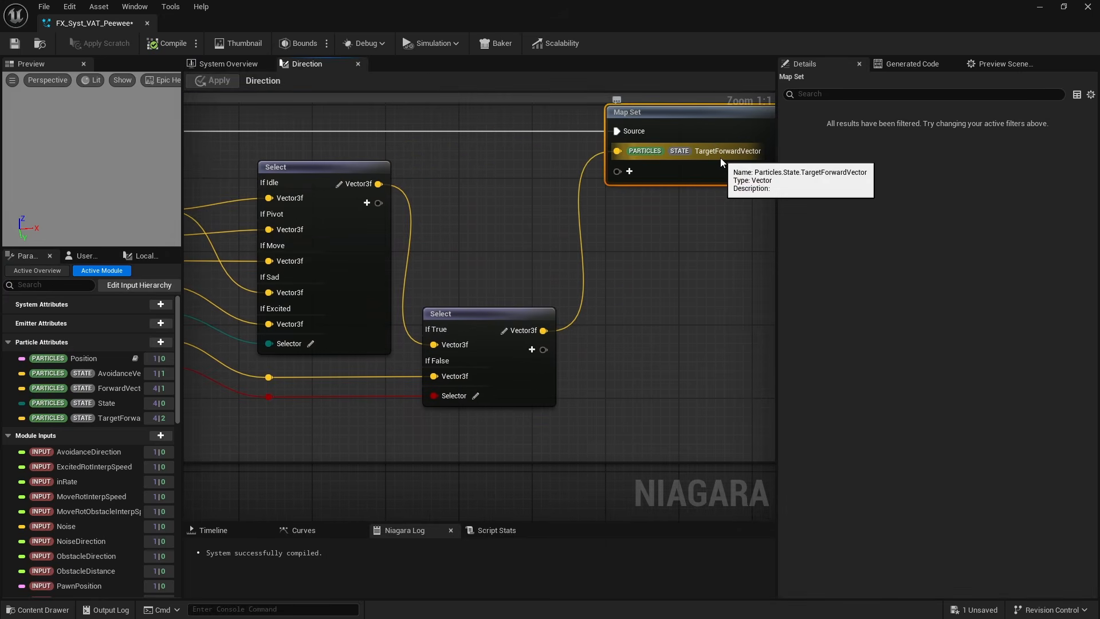
right_click_drag(521, 238, 696, 225)
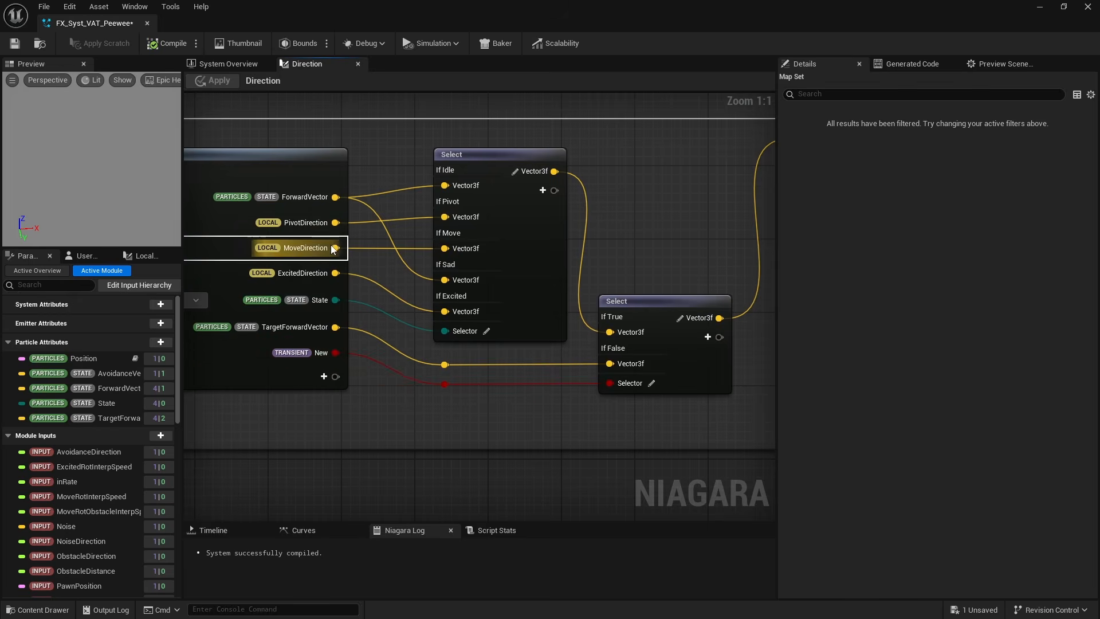
Examine the Excited Direction section, where PawnPosition minus Position passes through Direction and Length Safe into ExcitedDirection.
scroll(309, 277, "down", 6)
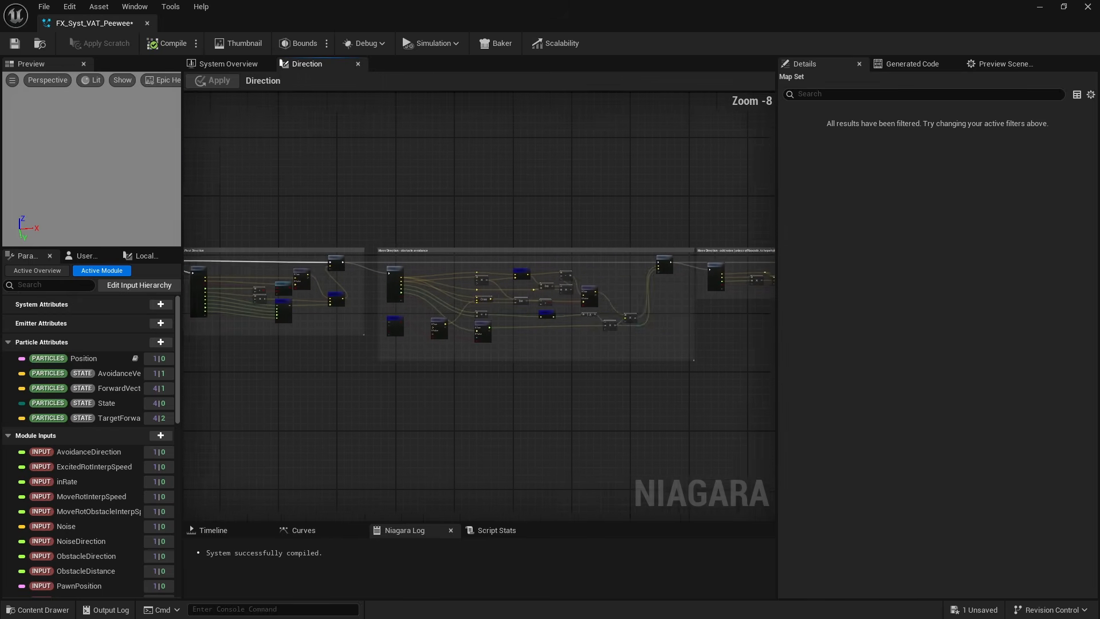
scroll(287, 305, "up", 3)
scroll(288, 305, "up", 1)
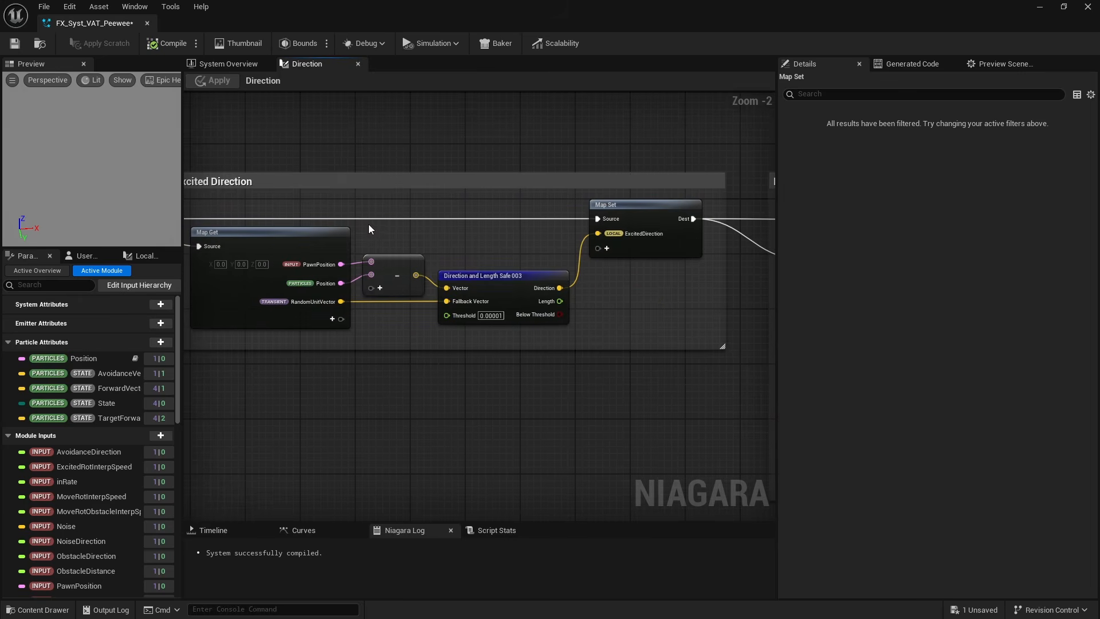
left_click(444, 274)
Examine the PivotDirection section, including the sphere trace Logic AND, the Select, the Remap Range and the Slerp Vectors node.
right_click_drag(716, 305, 195, 291)
right_click_drag(619, 256, 452, 254)
left_click(682, 209)
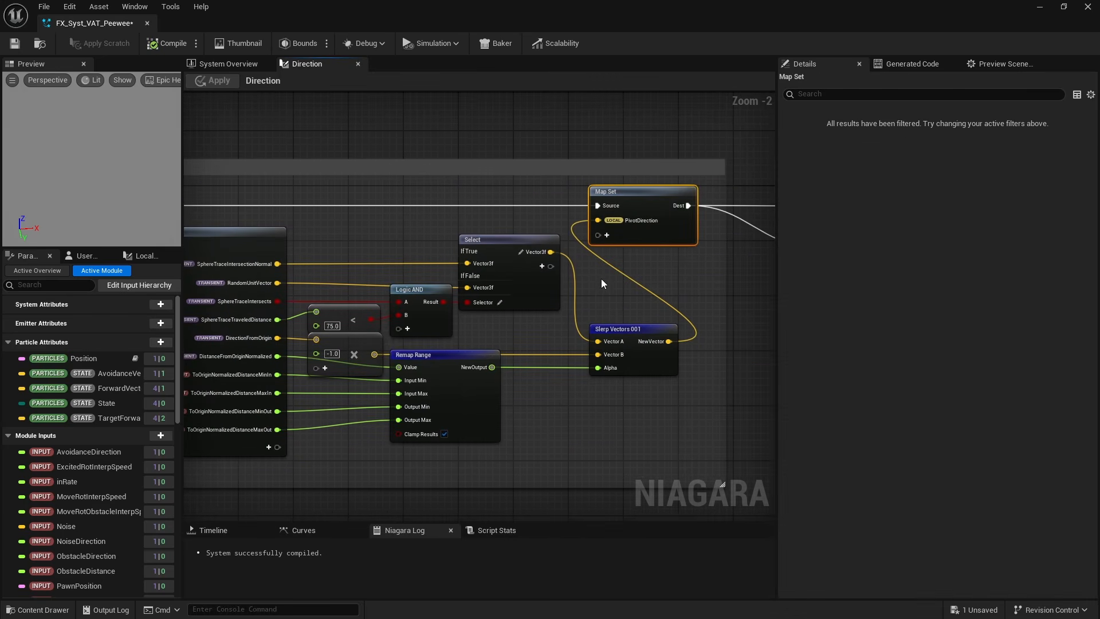
scroll(600, 278, "up", 1)
left_click_drag(617, 284, 561, 371)
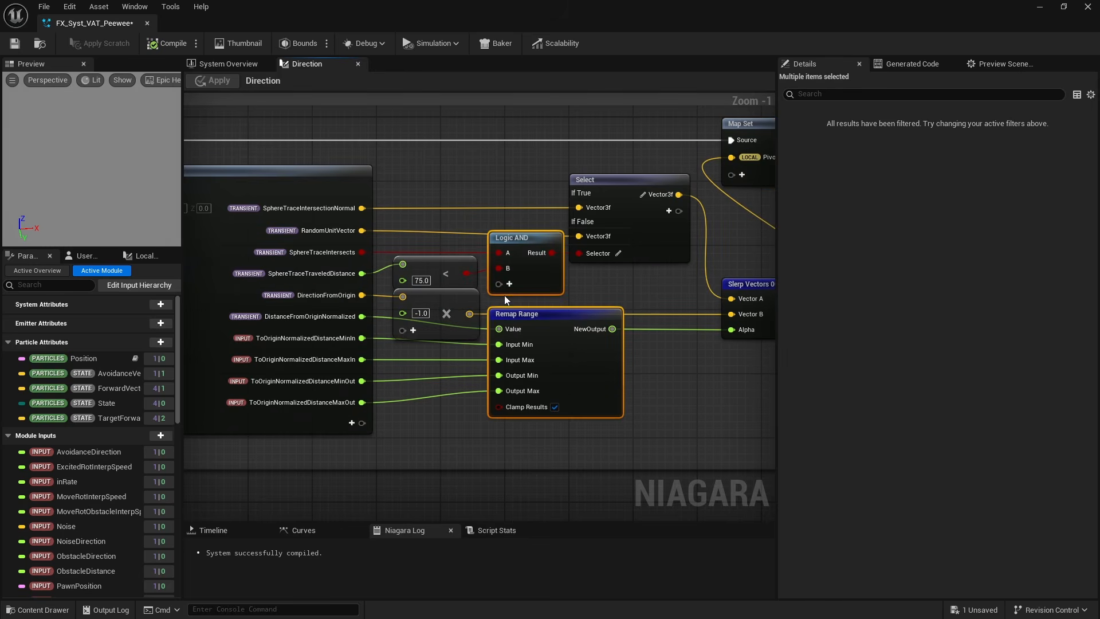
left_click(636, 225)
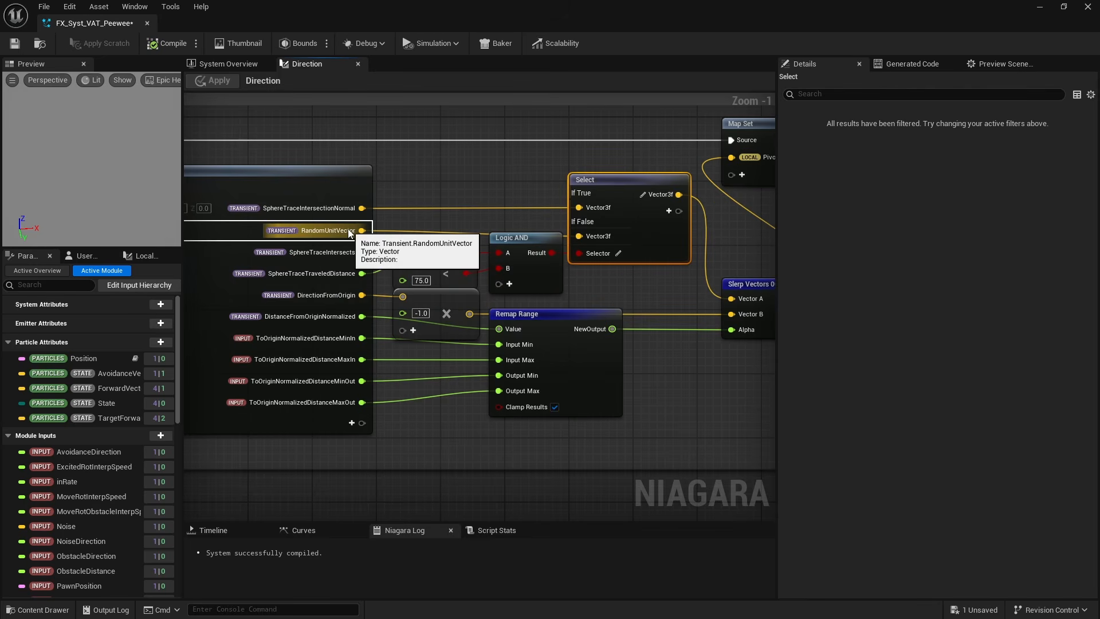
left_click_drag(420, 200, 511, 271)
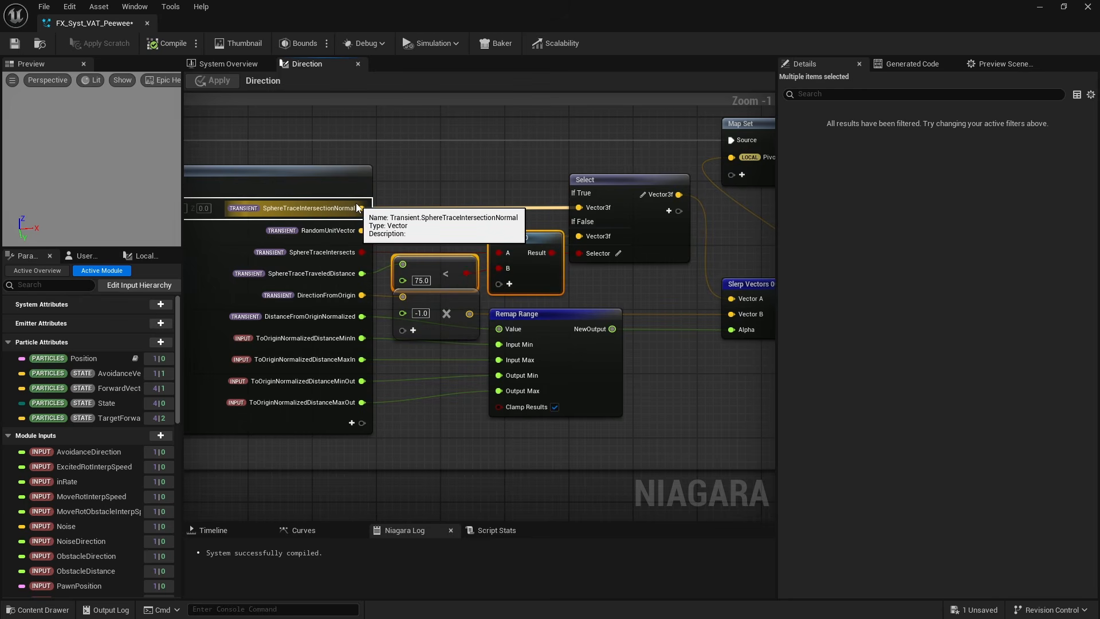
Examine the move direction obstacle avoidance, where ForwardVector and SphereTraceIntersectionNormal feed the Reflect Vector node.
scroll(356, 203, "down", 4)
right_click_drag(539, 302, 218, 327)
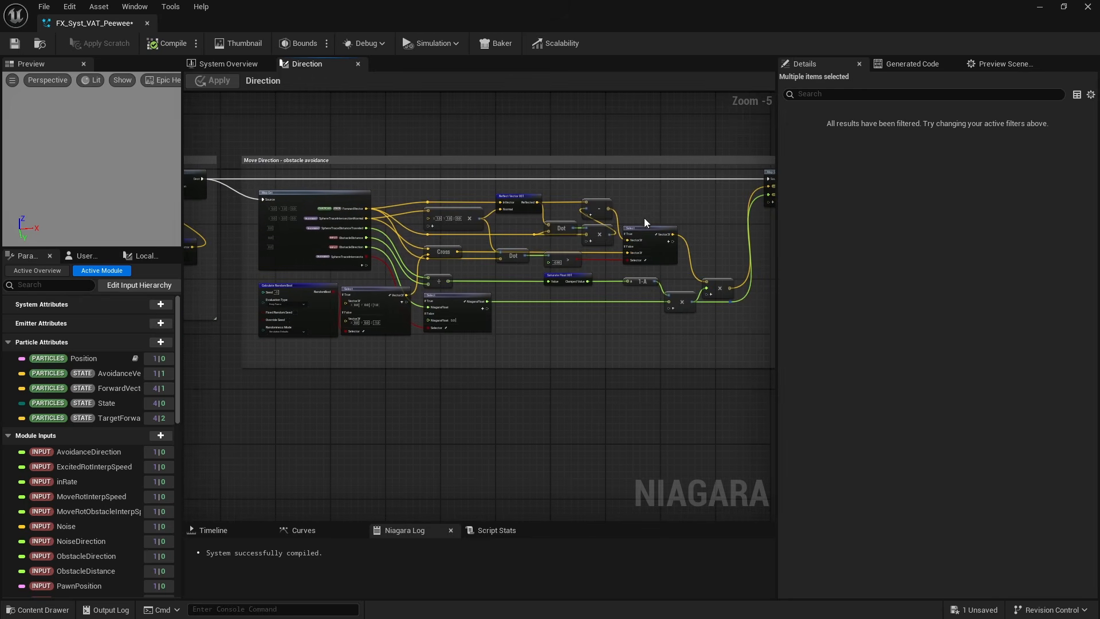
right_click_drag(644, 217, 460, 239)
scroll(640, 210, "up", 1)
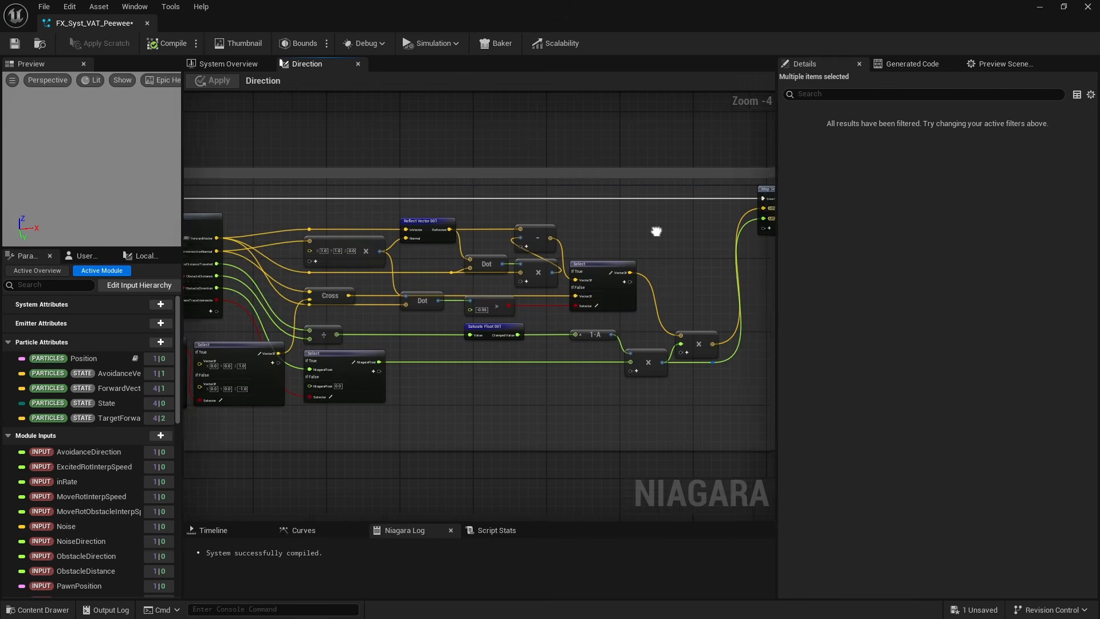
scroll(403, 254, "up", 3)
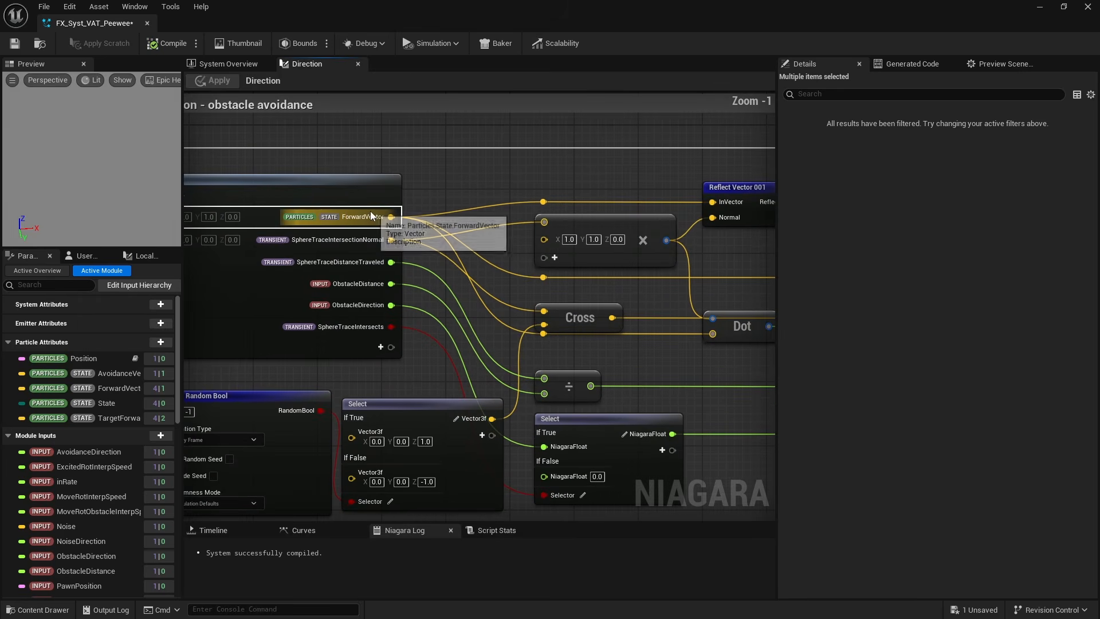
right_click_drag(372, 238, 305, 209)
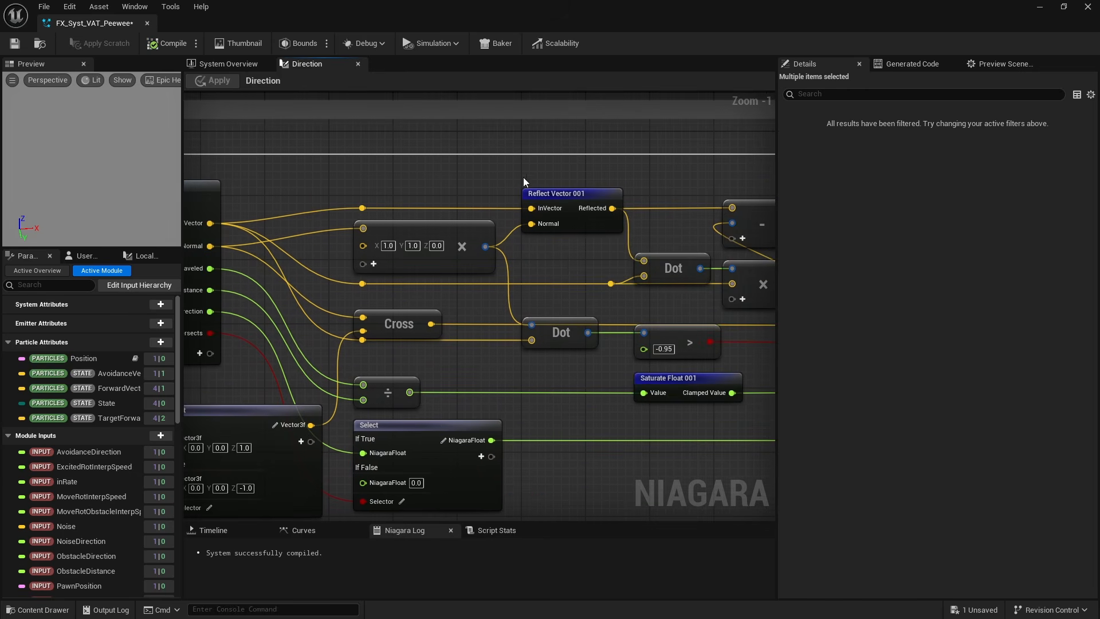
left_click(560, 228)
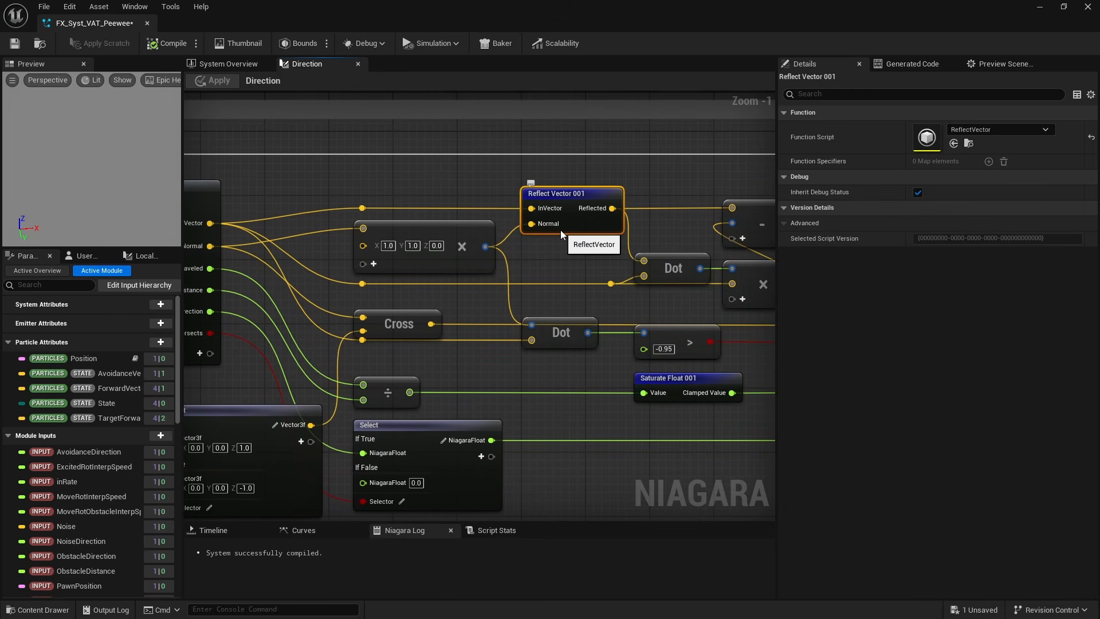
Follow the reflected vector through the Select and Multiply nodes to the MoveDirectionOffset Map Set.
right_click_drag(560, 229, 623, 209)
left_click(630, 269)
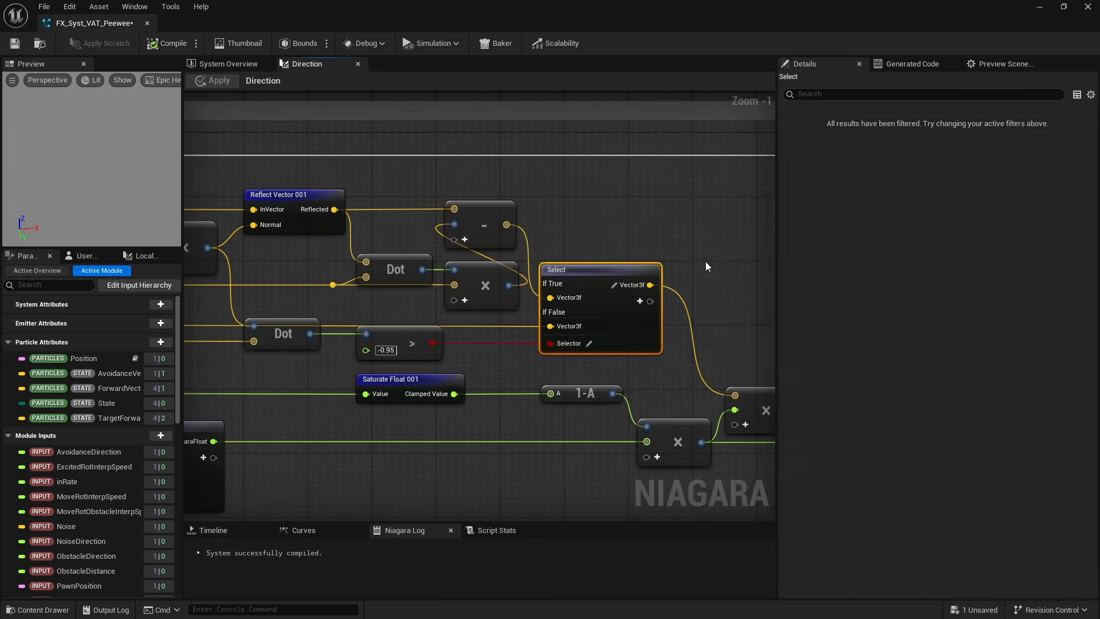
right_click_drag(706, 267, 375, 255)
left_click(636, 162)
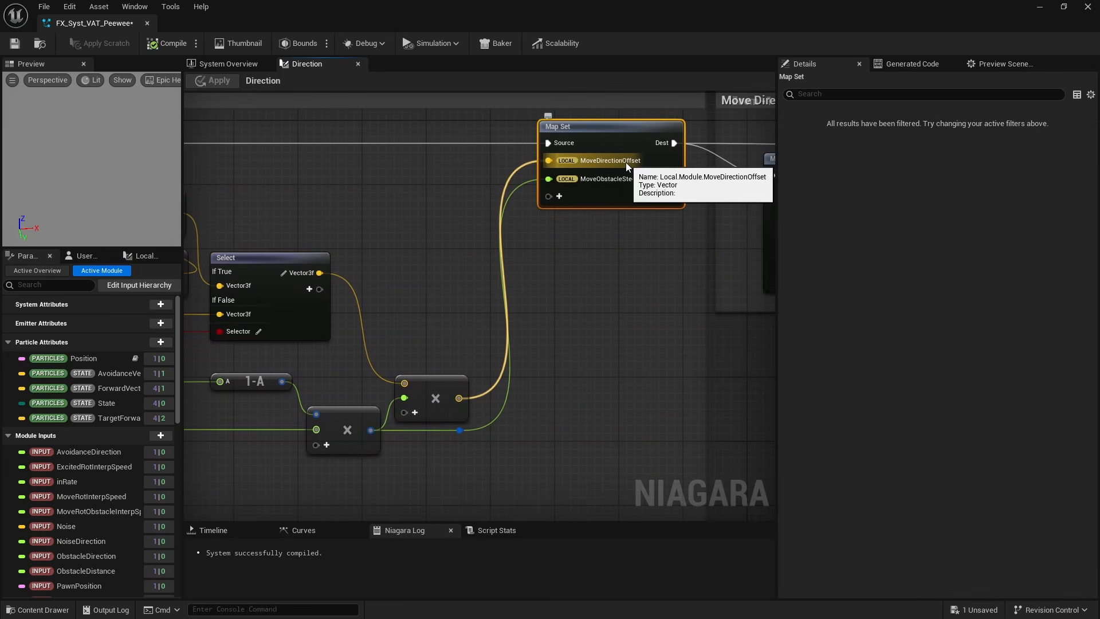
Examine the add-noise section, where Noise times NoiseDirection is added to MoveDirectionOffset unless OffBounds is true.
right_click_drag(661, 277, 386, 322)
left_click(567, 252)
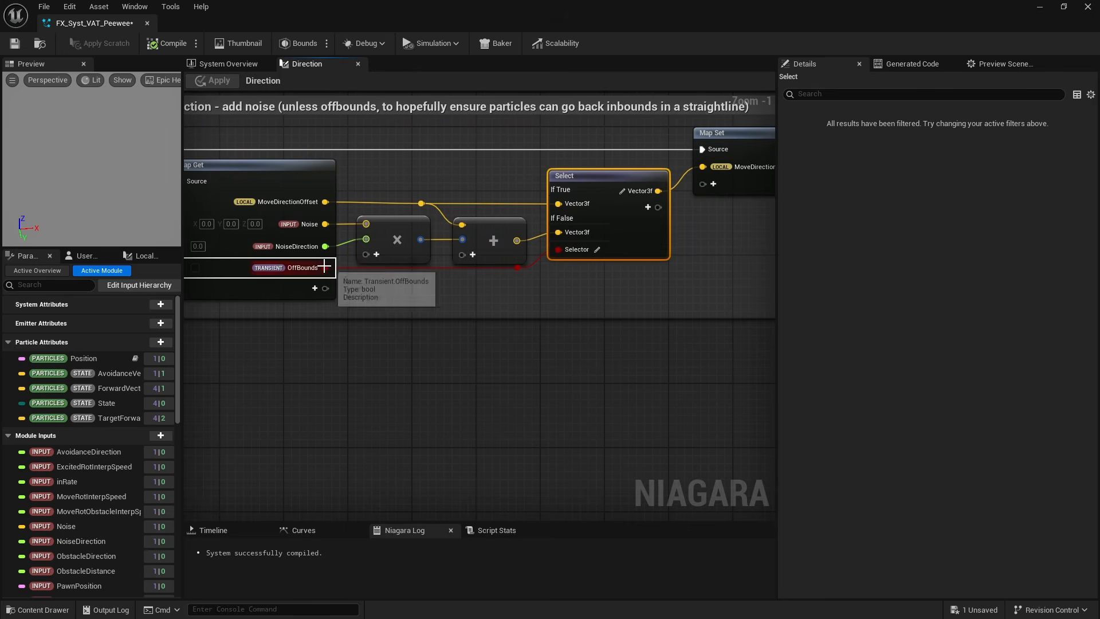
left_click(421, 204)
left_click(481, 243)
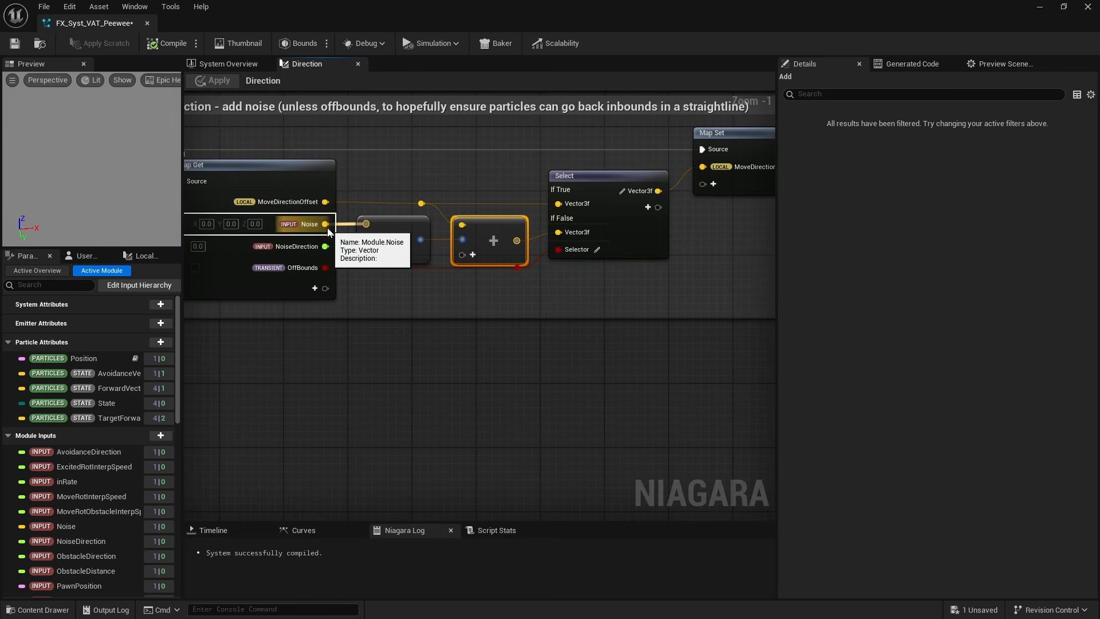
Examine the section that adds MoveDirectionOffset to TargetForwardVector, flattens the sum to 2D and safely normalizes it into MoveDirection.
right_click_drag(685, 258, 276, 290)
left_click_drag(328, 288, 446, 217)
left_click(513, 249)
right_click_drag(605, 270, 412, 283)
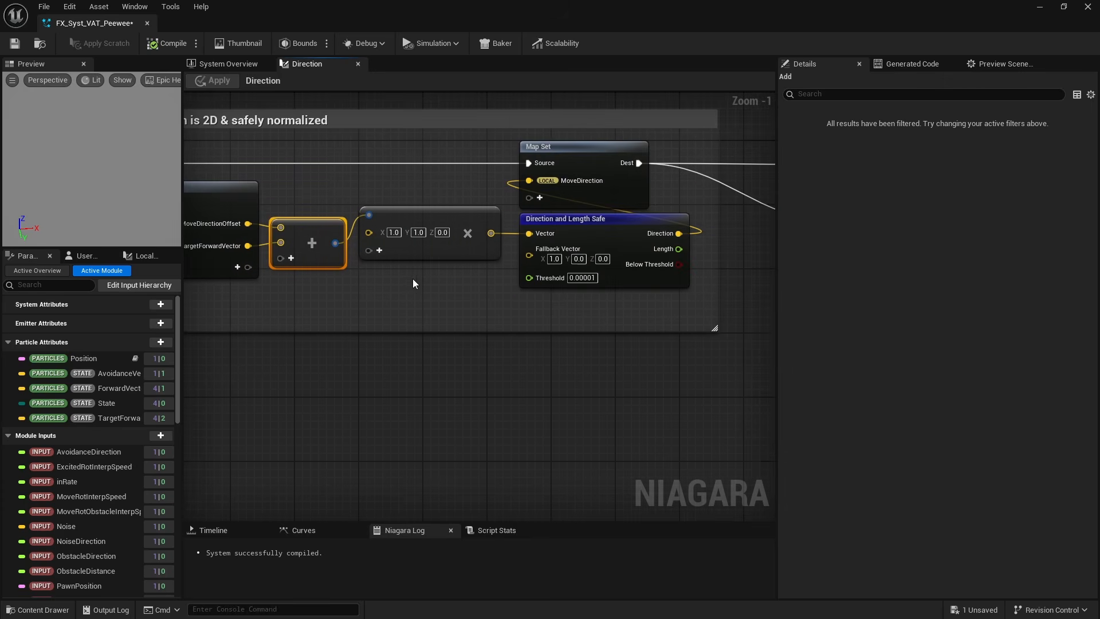
left_click_drag(413, 280, 550, 226)
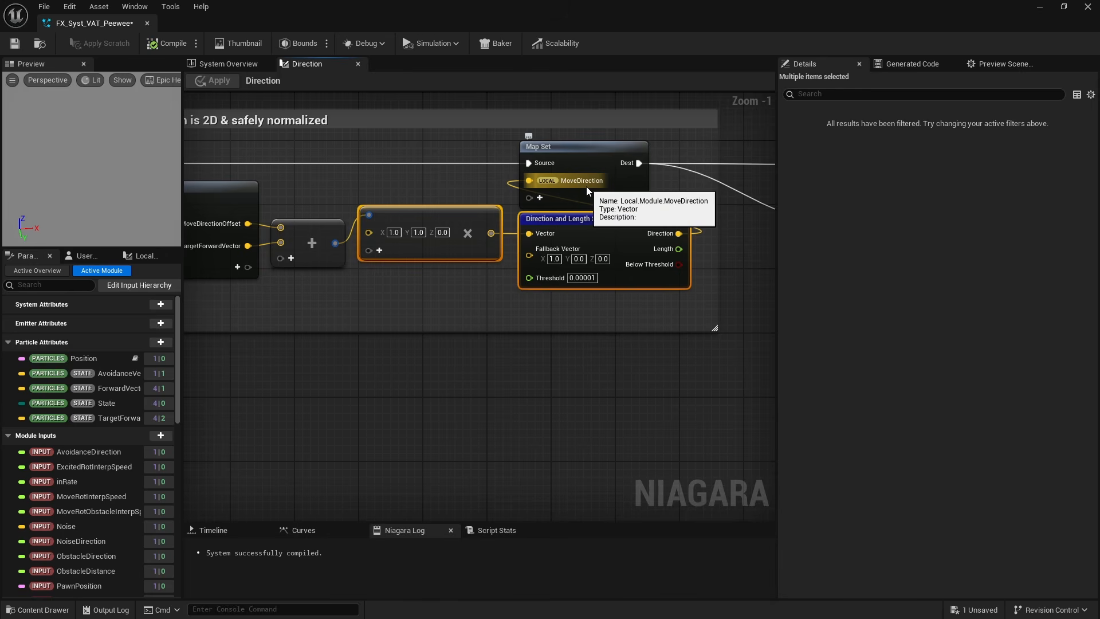
Compare the TargetForwardVector selection gated by New with the constant update from MoveDirection and ExcitedDirection.
right_click_drag(678, 315, 185, 303)
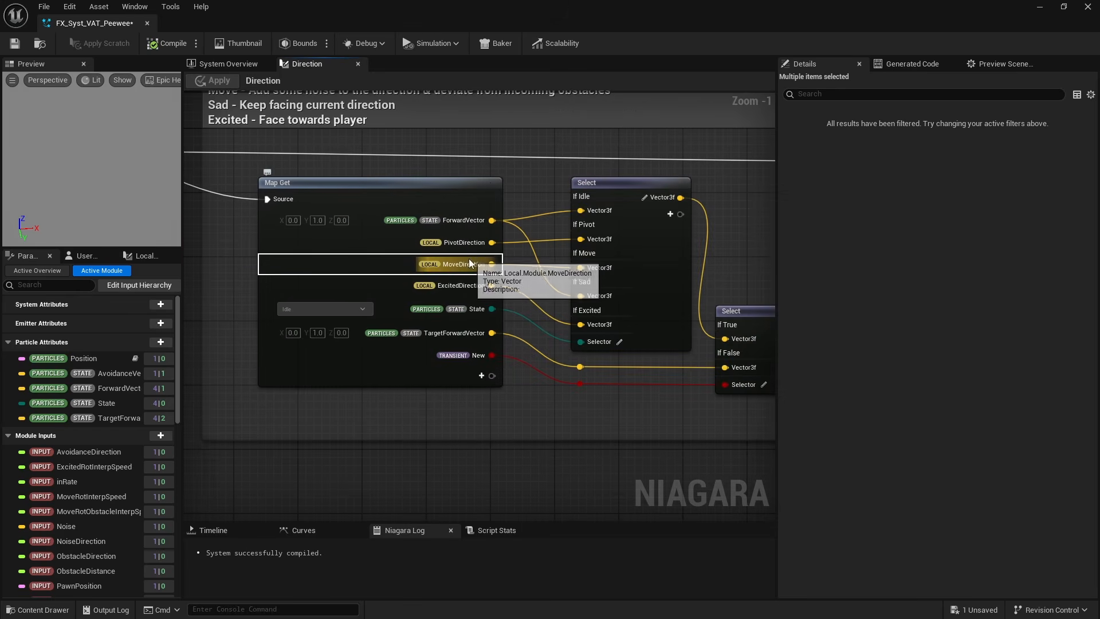
left_click(692, 257)
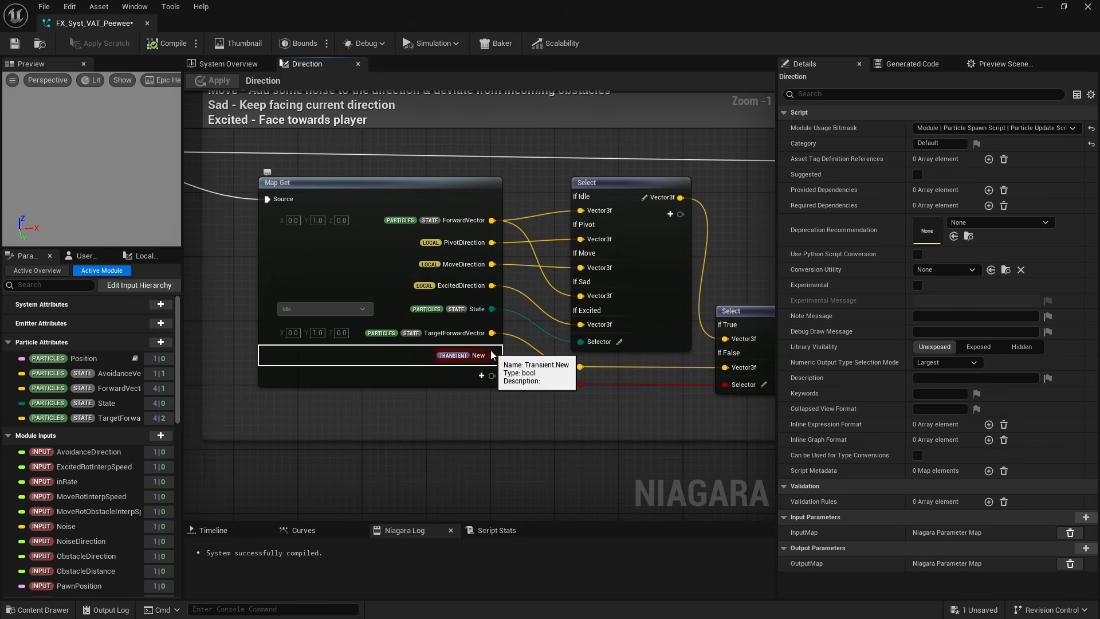
right_click_drag(720, 253, 185, 252)
right_click_drag(575, 349, 275, 347)
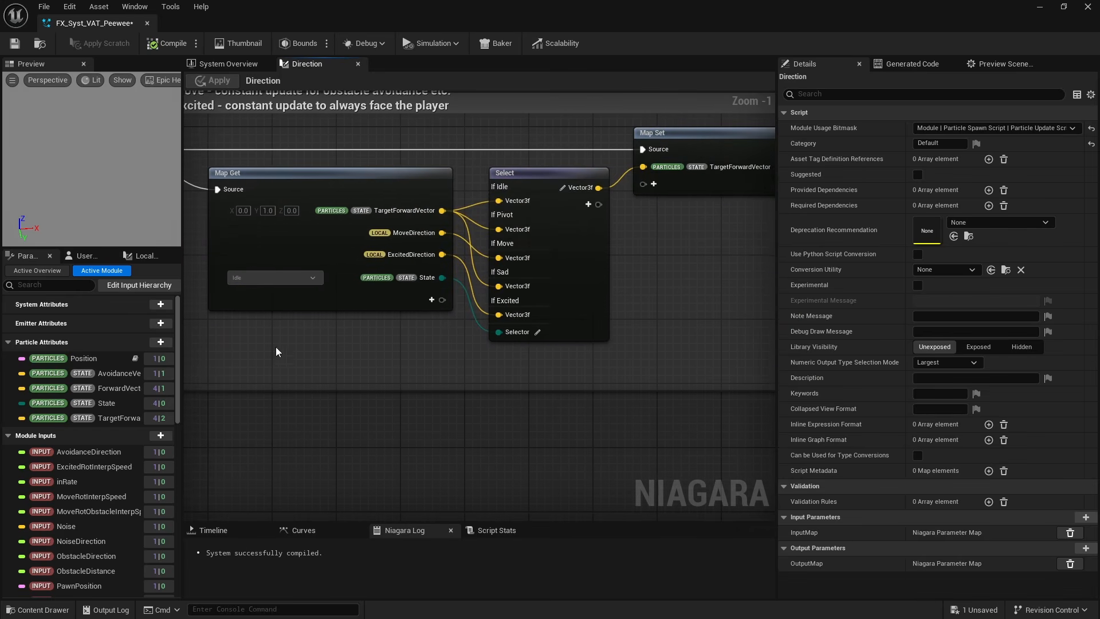
right_click_drag(388, 361, 326, 372)
left_click_drag(326, 371, 655, 187)
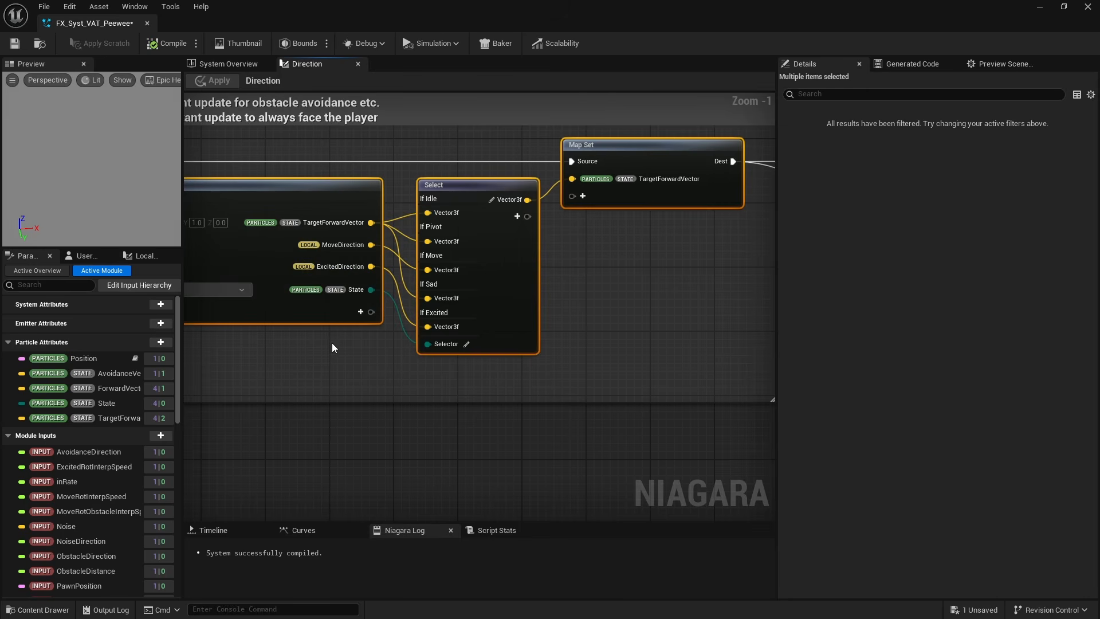
right_click_drag(332, 342, 774, 332)
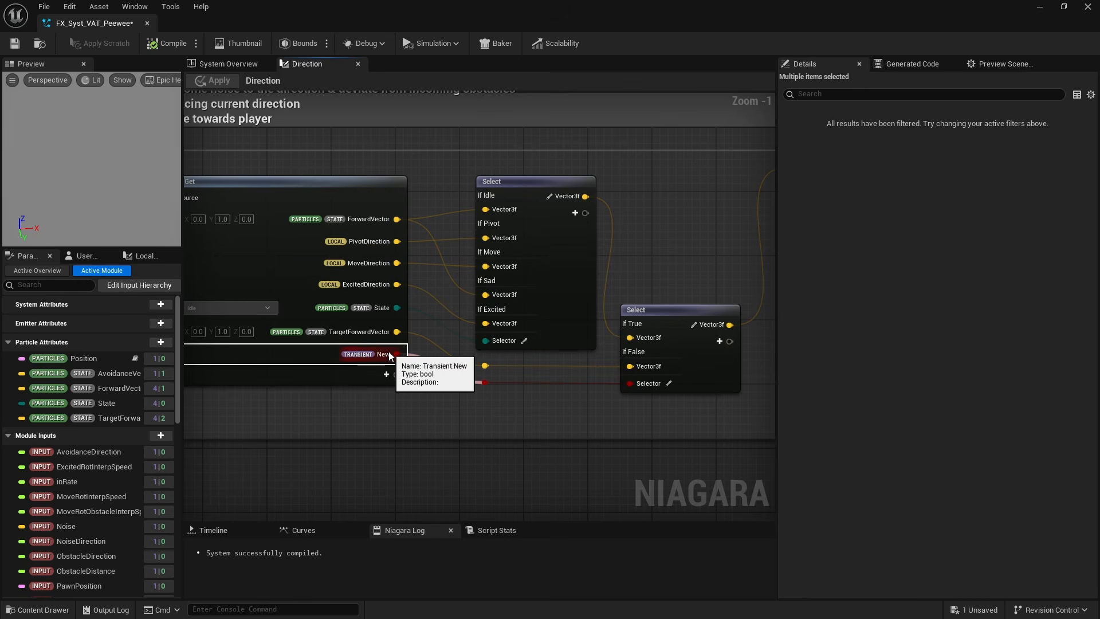
Examine the Map Get inputs of the lerp forward vector section, including ForwardVector, TargetForwardVector and the rotation interpolation speeds.
scroll(389, 355, "down", 3)
right_click_drag(406, 349, 299, 398)
right_click_drag(603, 393, 332, 390)
right_click_drag(561, 366, 272, 364)
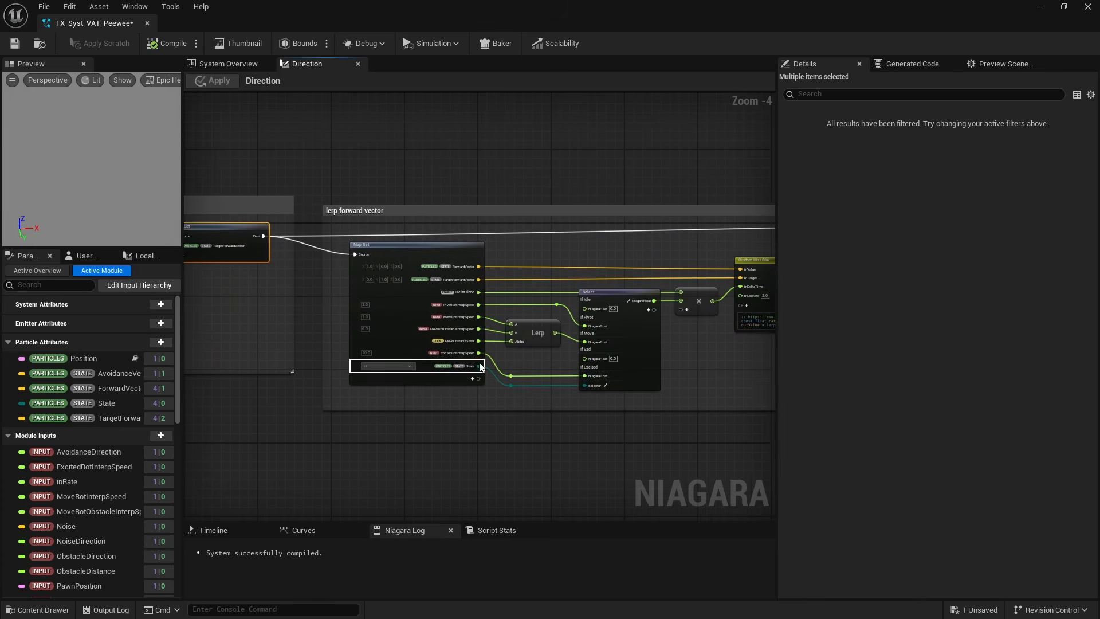
right_click_drag(546, 276, 501, 249)
scroll(500, 249, "up", 2)
right_click_drag(474, 213, 571, 219)
scroll(571, 219, "up", 1)
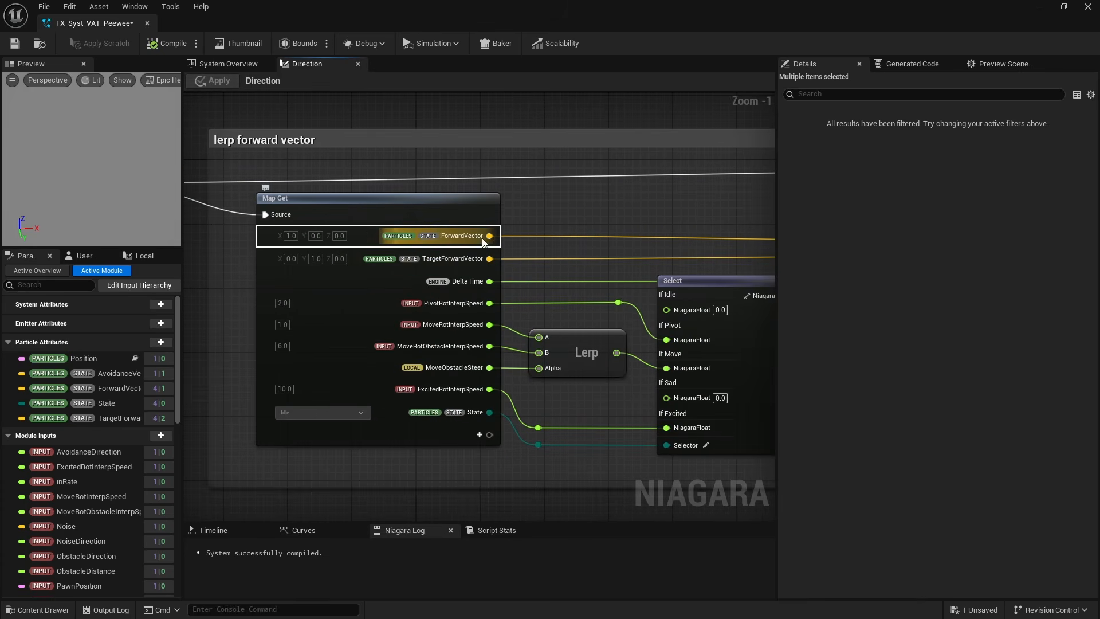
Examine the Custom Hlsl smoothing node and the Lerp, Select and Multiply nodes that supply its inDeltaTime.
right_click_drag(646, 223, 380, 214)
right_click_drag(550, 212, 387, 206)
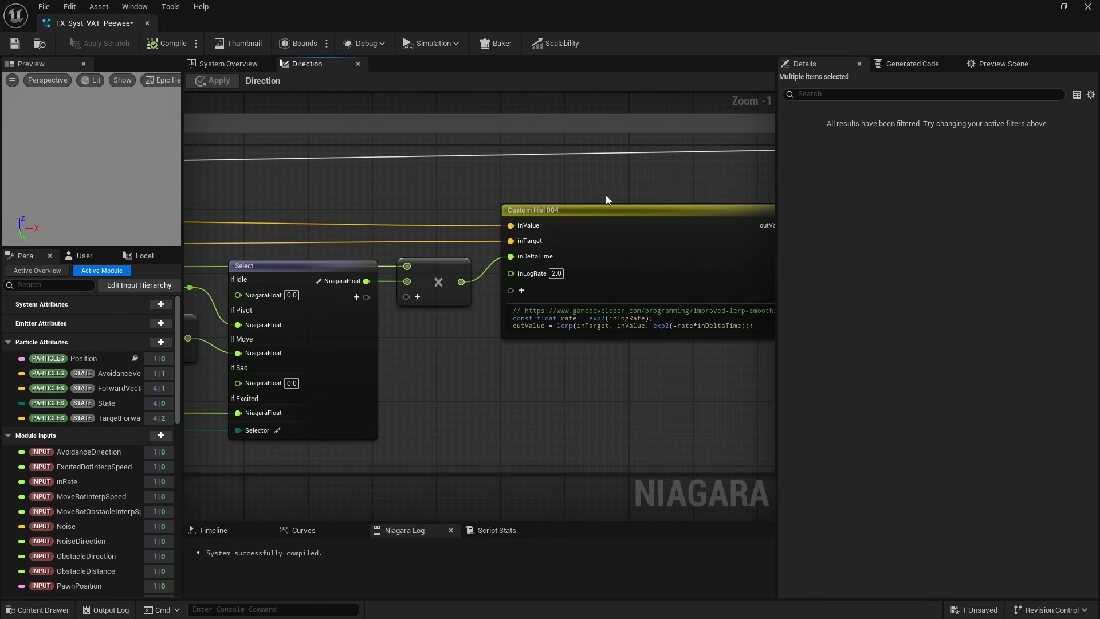
left_click(605, 210)
right_click_drag(545, 355, 813, 350)
left_click_drag(689, 196, 414, 392)
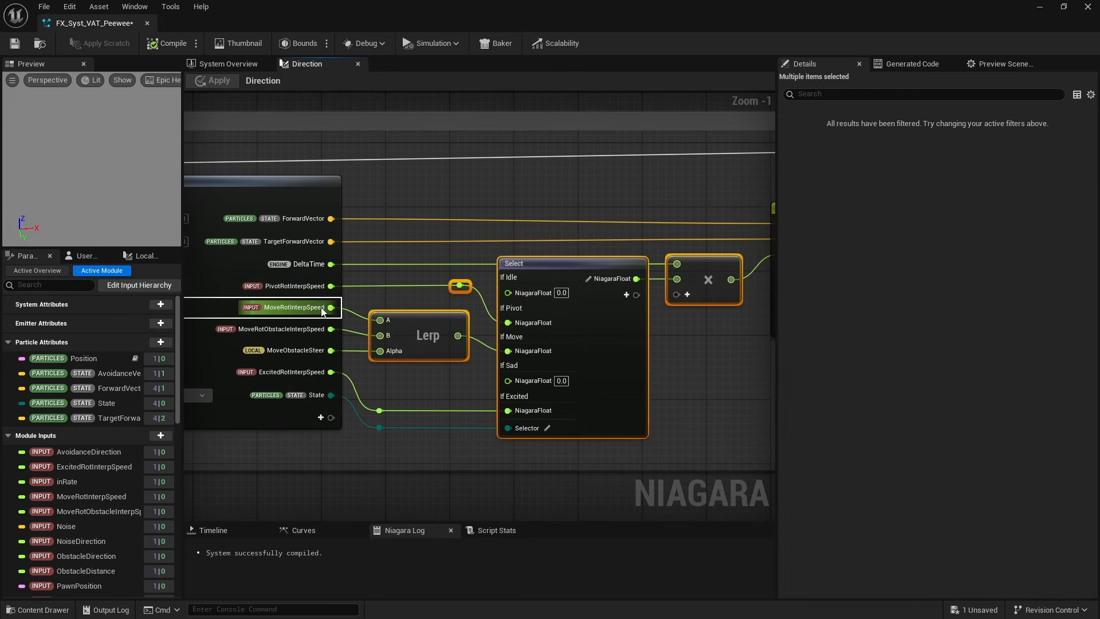
Examine the Custom Hlsl smoothing of AvoidanceVector, including its Map Get inputs with inRate and the Map Set it feeds.
left_click(419, 379)
scroll(419, 379, "down", 4)
right_click_drag(585, 392, 401, 396)
right_click_drag(565, 399, 372, 401)
right_click_drag(635, 402, 431, 403)
scroll(555, 368, "up", 4)
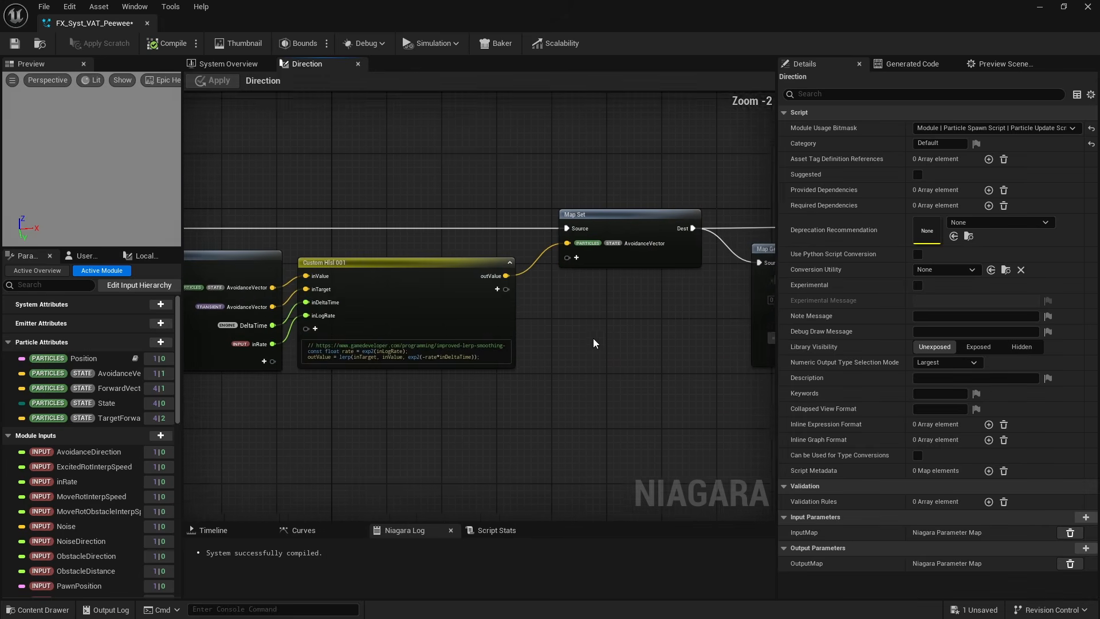
left_click(652, 227)
right_click_drag(624, 307, 812, 304)
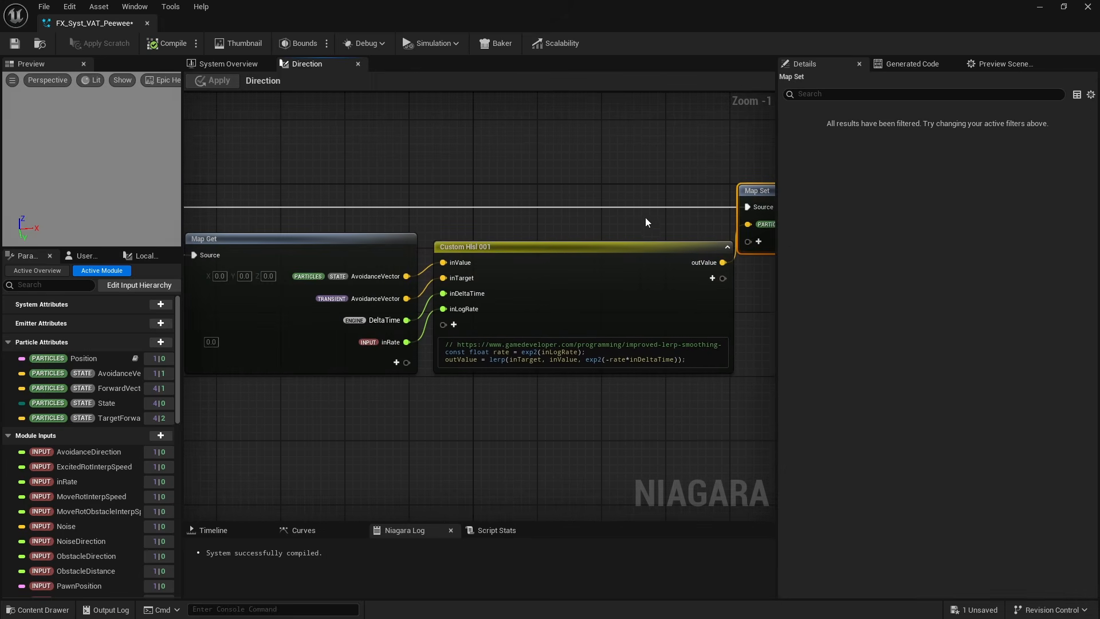
left_click_drag(646, 221, 394, 282)
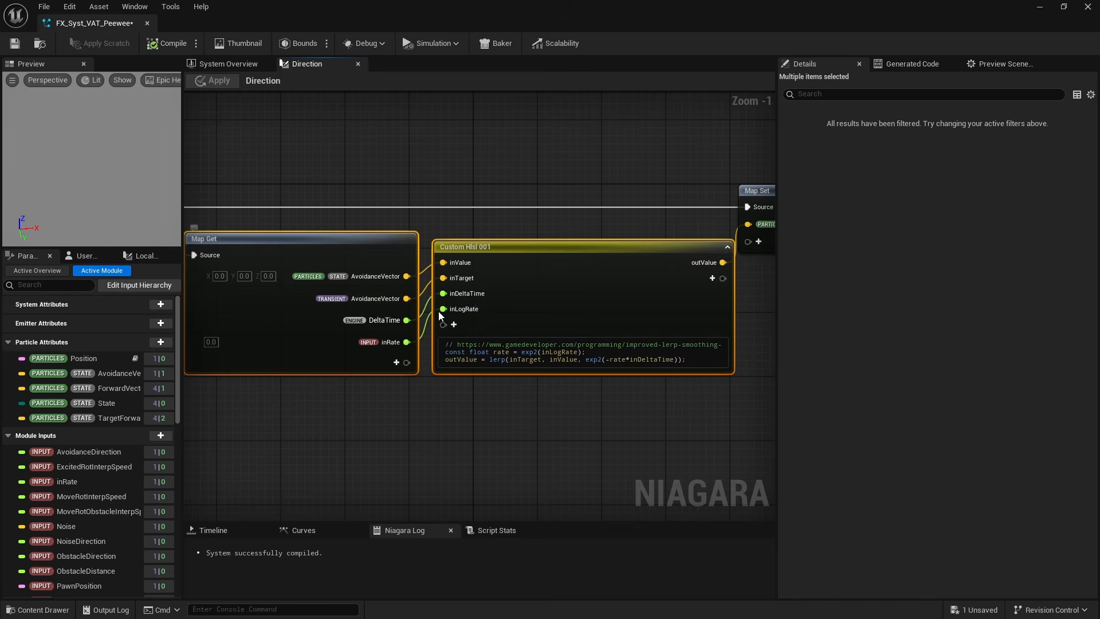
left_click_drag(497, 360, 553, 361)
left_click(575, 390)
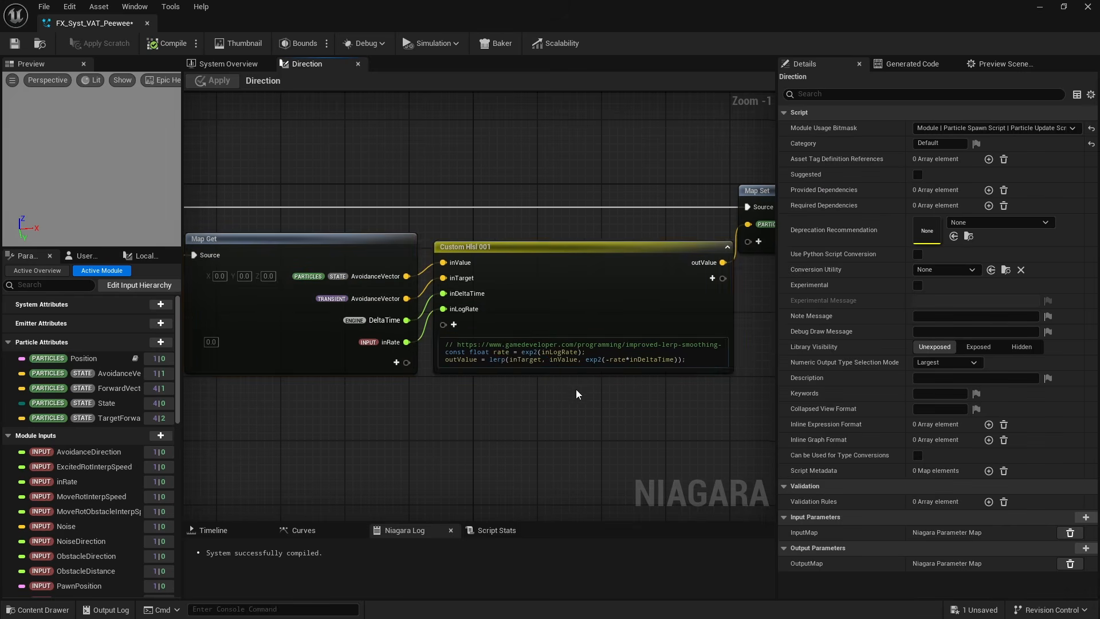
Examine how AvoidanceVector scaled by AvoidanceDirection is added to ForwardVector for the Move state and written to the transient ForwardVector.
right_click_drag(722, 398, 404, 413)
right_click_drag(584, 430, 397, 435)
scroll(424, 353, "down", 1)
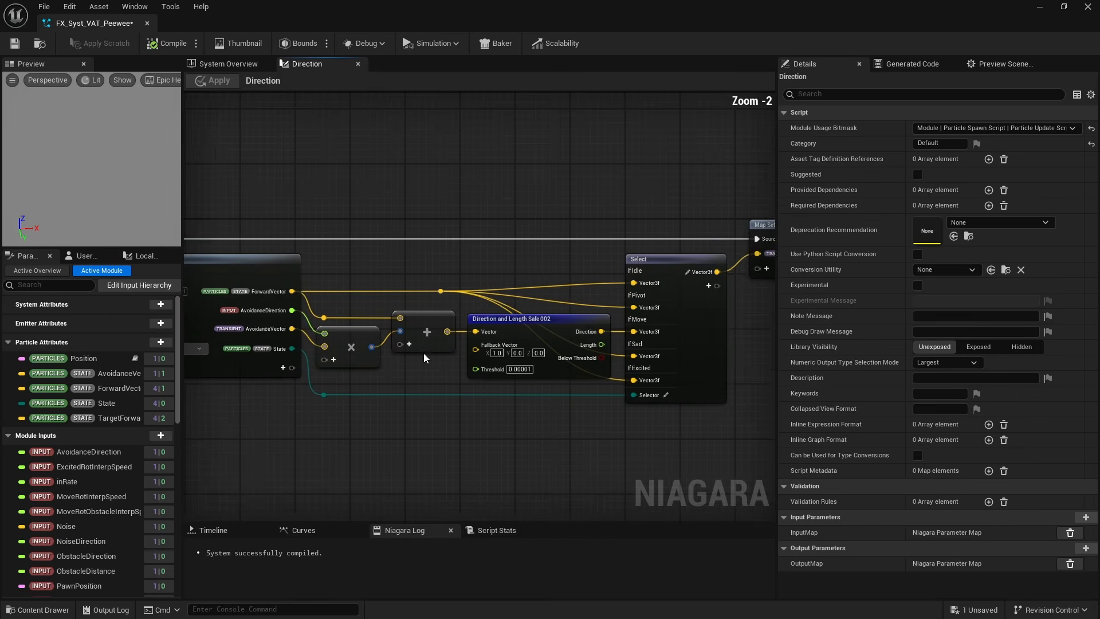
right_click_drag(424, 353, 419, 267)
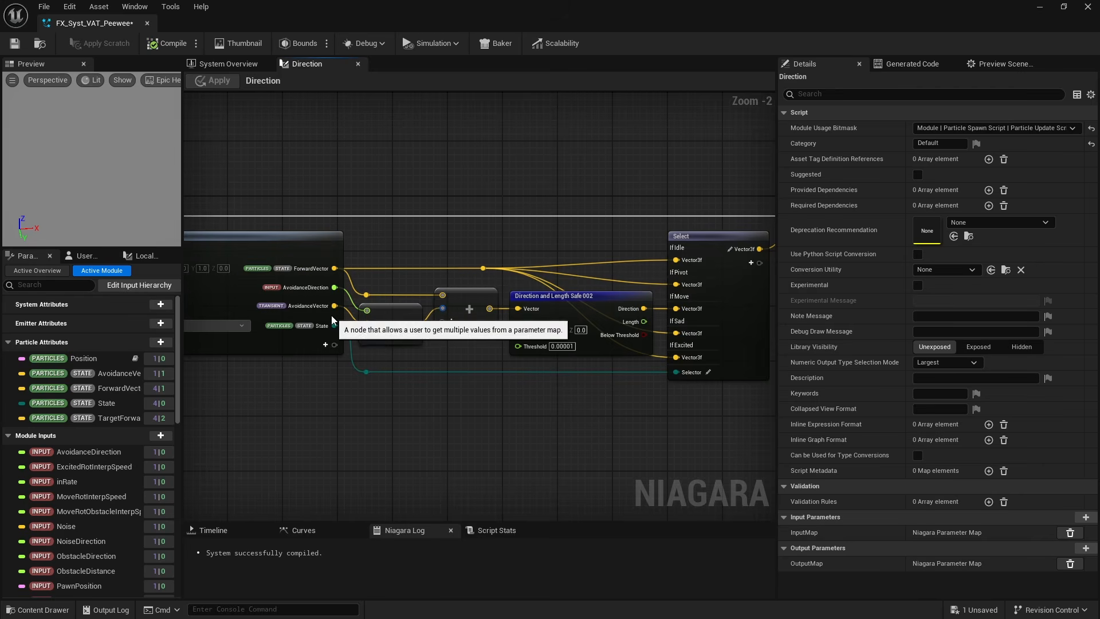
left_click_drag(397, 255, 486, 332)
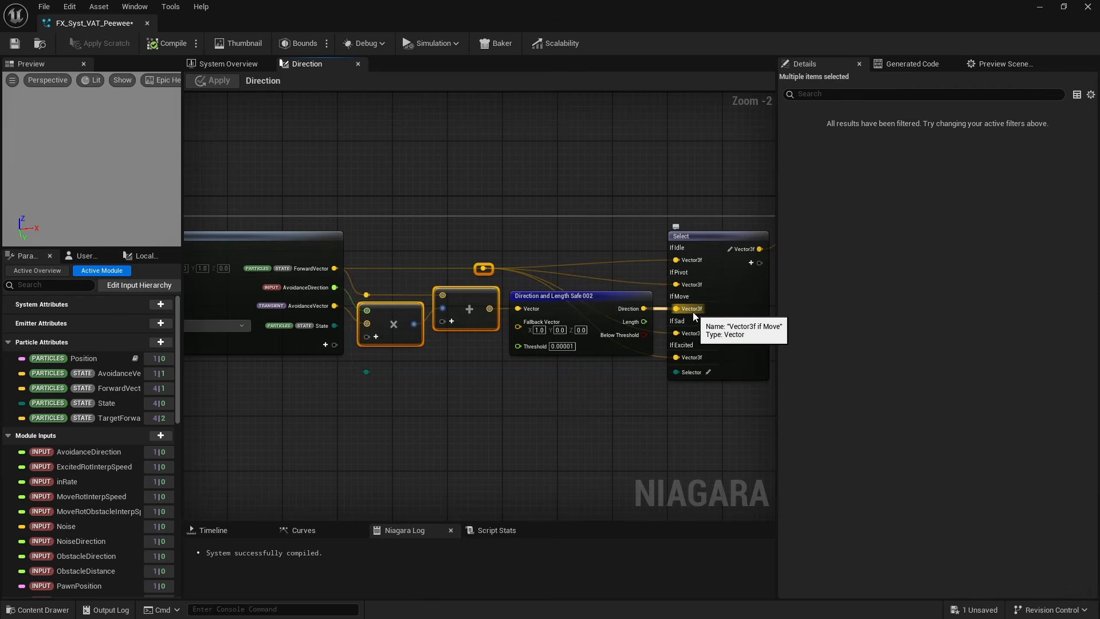
right_click_drag(693, 311, 469, 328)
left_click(628, 244)
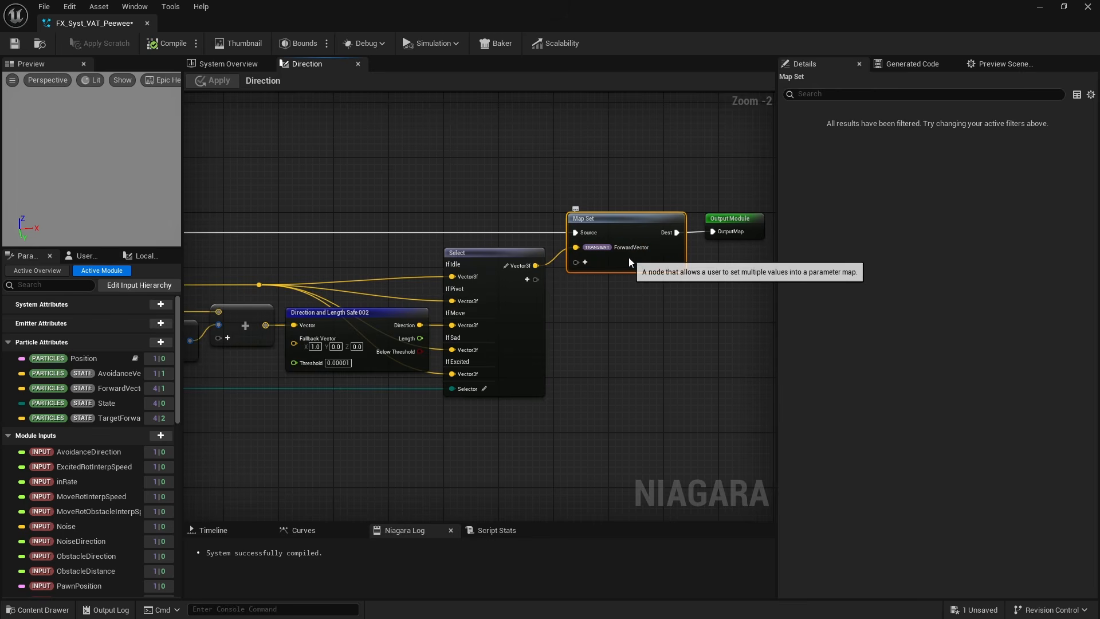
Compare the Map Set of the particle state ForwardVector with the final Map Set of the transient ForwardVector.
right_click_drag(379, 216, 664, 214)
right_click_drag(400, 186, 679, 187)
right_click_drag(461, 199, 654, 200)
right_click_drag(536, 291, 774, 298)
right_click_drag(321, 213, 764, 204)
right_click_drag(532, 263, 634, 242)
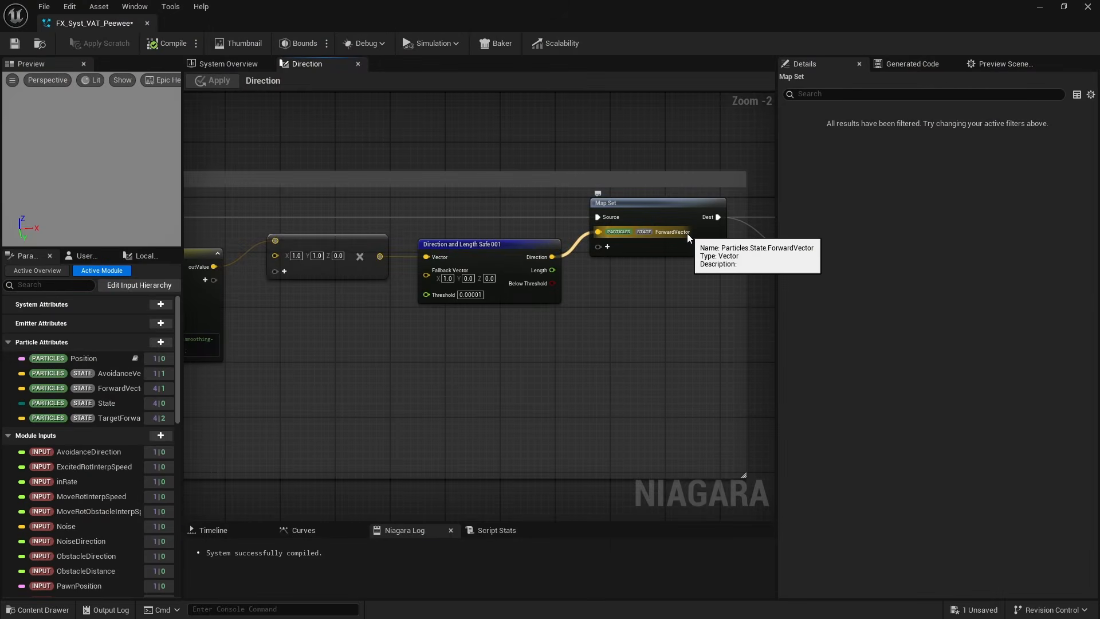
right_click_drag(686, 309, 189, 290)
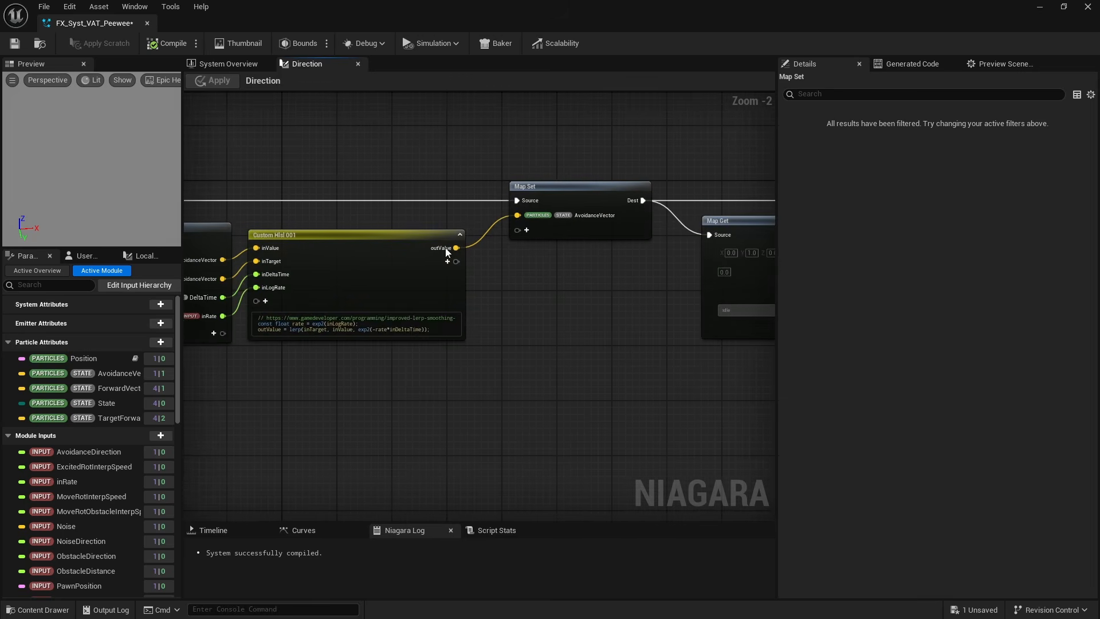
right_click_drag(702, 155, 343, 155)
right_click_drag(555, 164, 272, 164)
right_click_drag(567, 169, 460, 170)
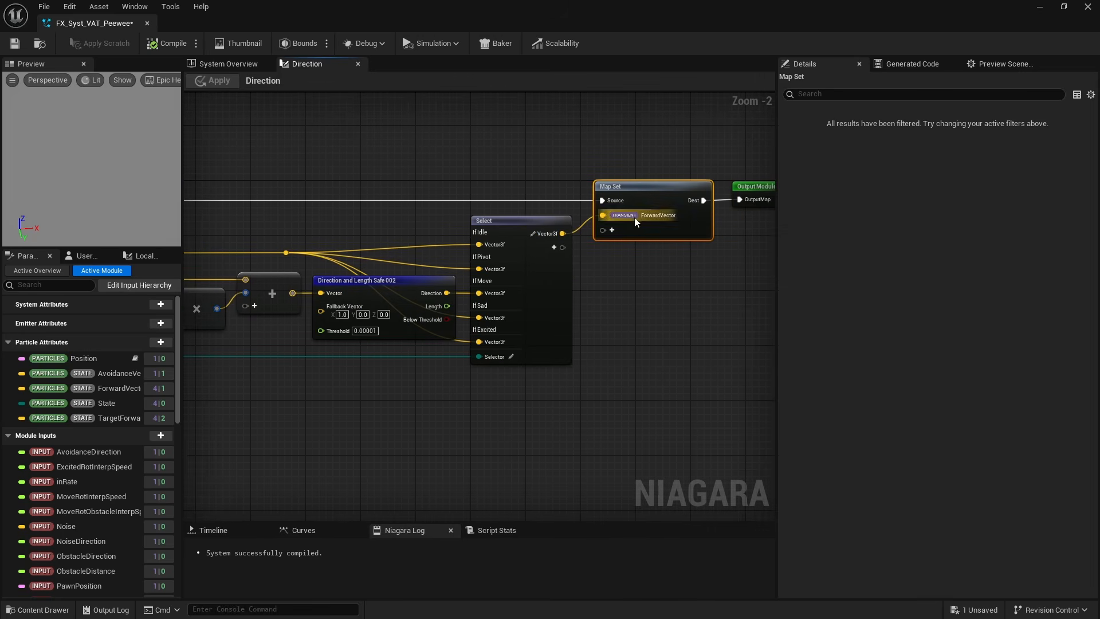
right_click_drag(371, 187, 615, 187)
left_click_drag(505, 211, 371, 286)
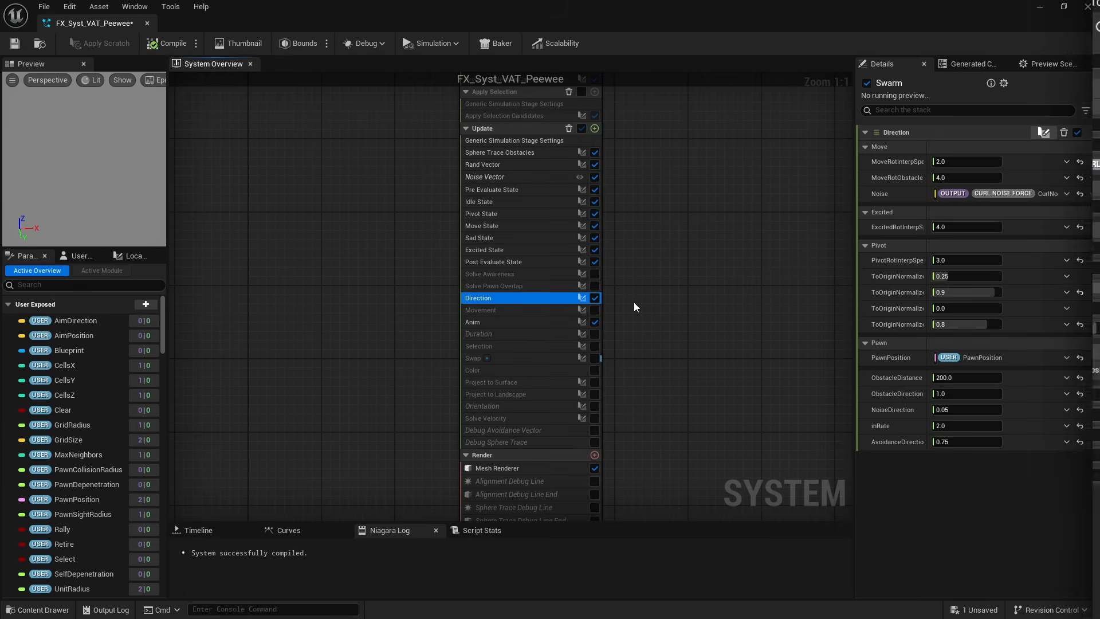
Open the Movement module and examine the slope section that derives MinZ and MaxZ from the MaxAngle and MinAngle cosines.
double_click(504, 308)
right_click_drag(346, 357, 493, 341)
scroll(434, 310, "up", 7)
scroll(433, 305, "up", 5)
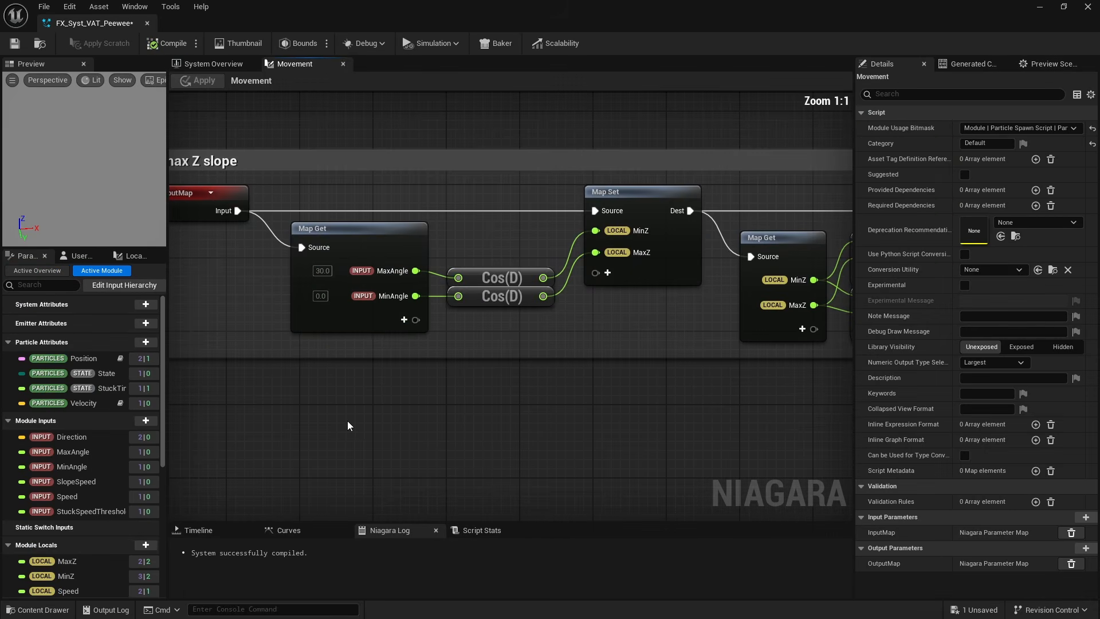
left_click_drag(347, 421, 659, 244)
right_click_drag(729, 409, 349, 397)
scroll(348, 398, "down", 1)
left_click_drag(399, 384, 645, 245)
Examine the Walkable check that combines the Direction and SurfaceNormal dot product with the MinZ comparison.
right_click_drag(712, 445, 487, 434)
right_click_drag(772, 419, 379, 413)
left_click_drag(283, 440, 641, 252)
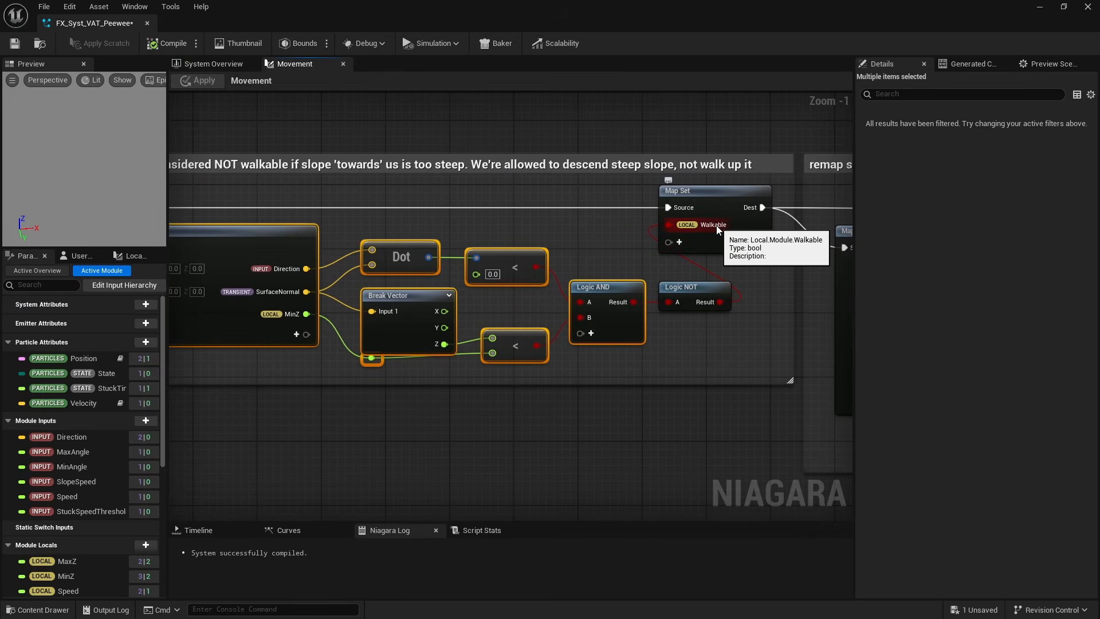
Examine the section that remaps speed by slope between SlopeSpeed and Speed, then filters it by Walkable and State into local Speed.
right_click_drag(765, 419, 378, 393)
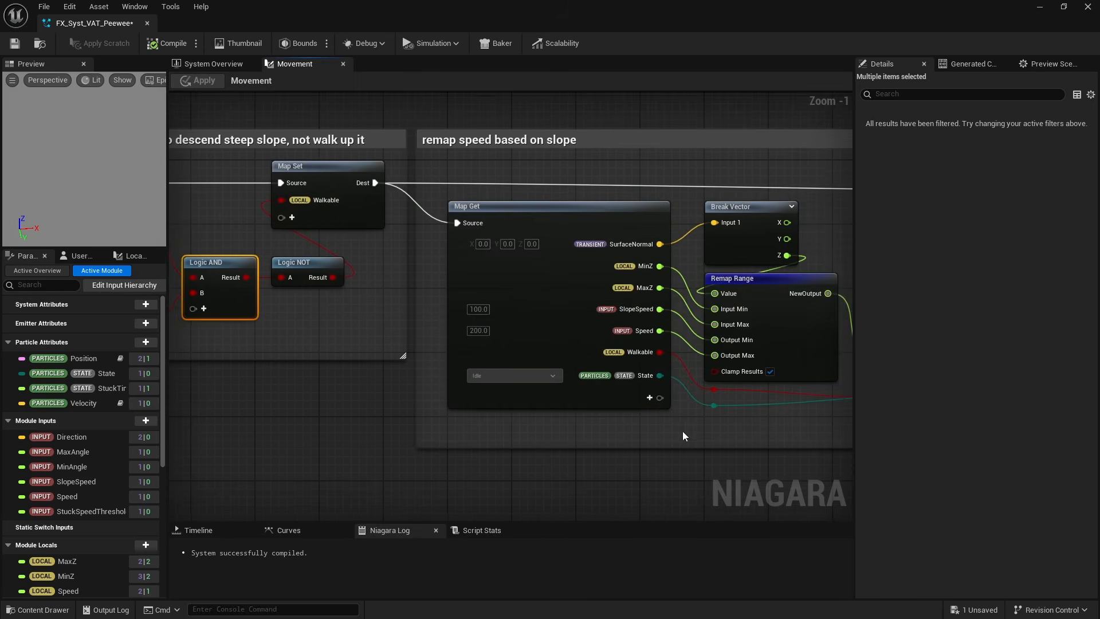
right_click_drag(682, 436, 529, 426)
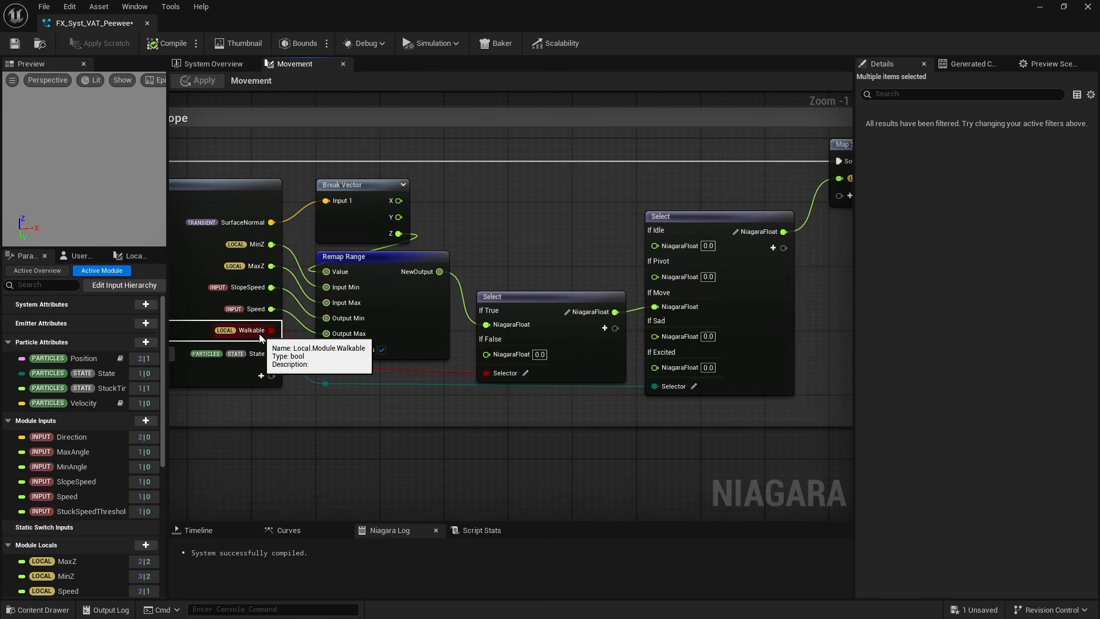
left_click(539, 309)
left_click_drag(458, 196, 361, 285)
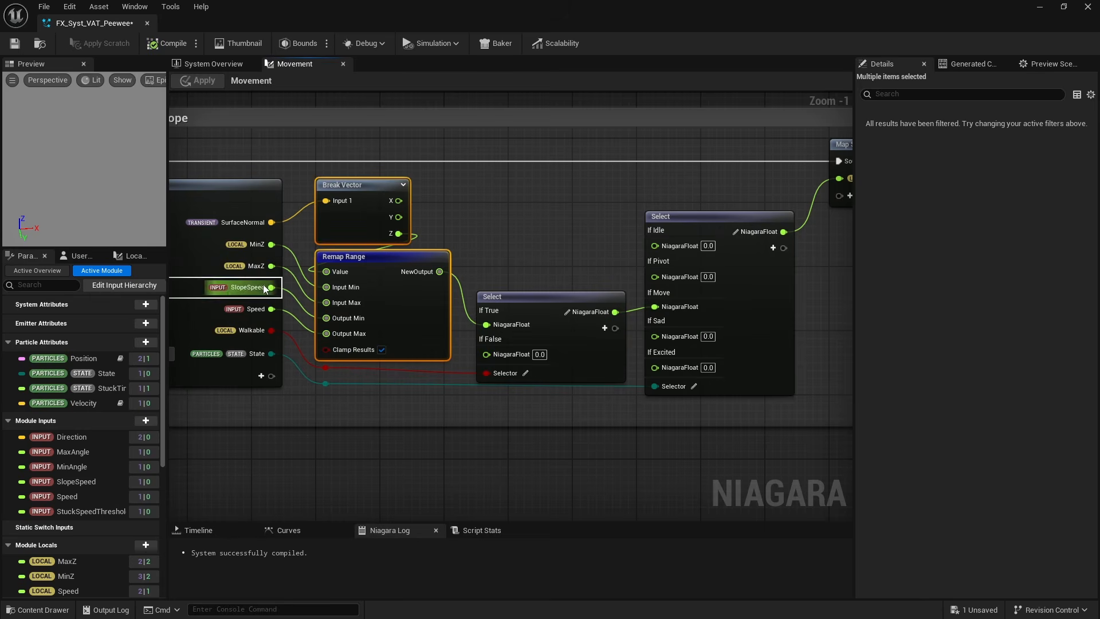
right_click_drag(629, 231, 386, 235)
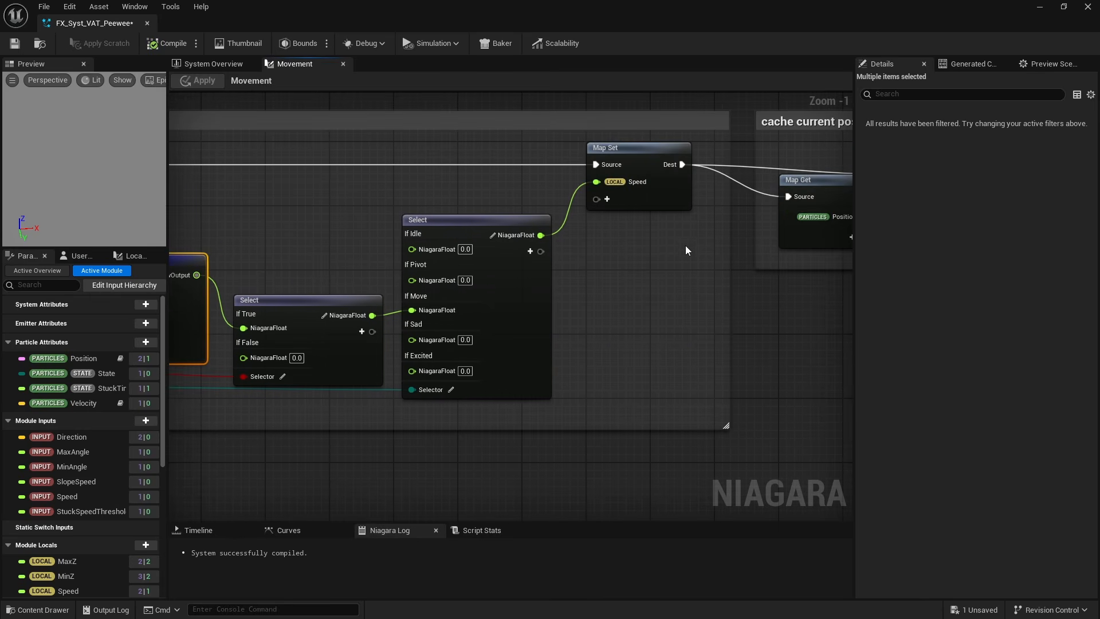
left_click(680, 198)
Examine the section that caches the particle Position into PrevPosition before any changes.
right_click_drag(764, 348, 432, 347)
right_click_drag(611, 340, 538, 367)
left_click_drag(442, 363, 570, 213)
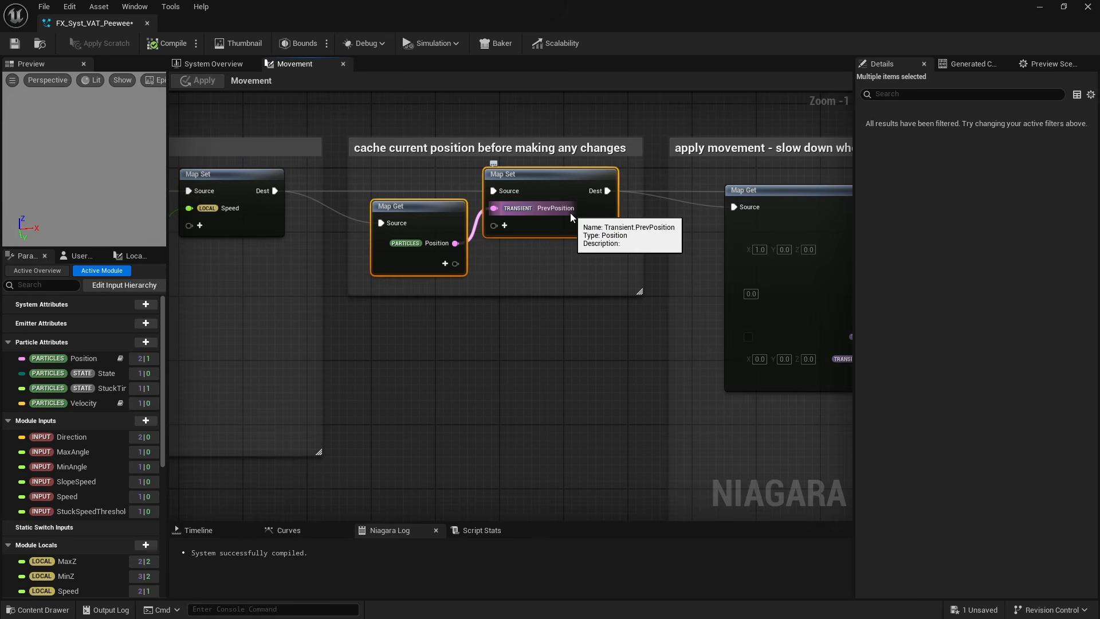
Examine the apply movement section where Direction, DeltaTime and the selected speed are multiplied and added to Position.
right_click_drag(801, 236, 286, 207)
scroll(607, 239, "down", 2)
right_click_drag(662, 222, 373, 234)
left_click(715, 204)
right_click_drag(516, 203, 621, 201)
scroll(620, 201, "up", 1)
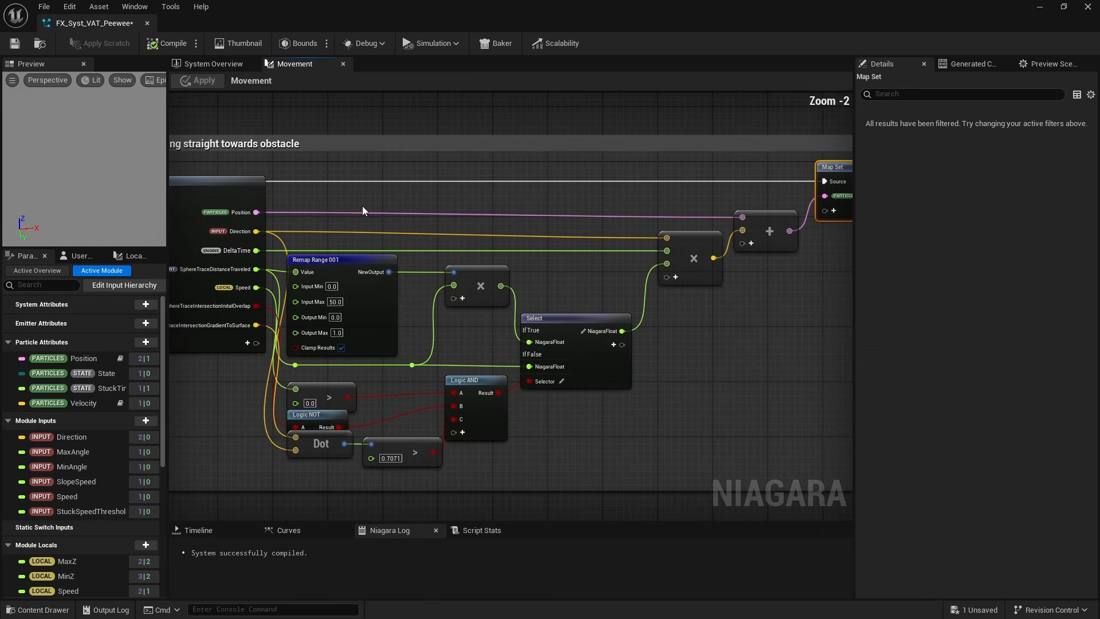
left_click(739, 226)
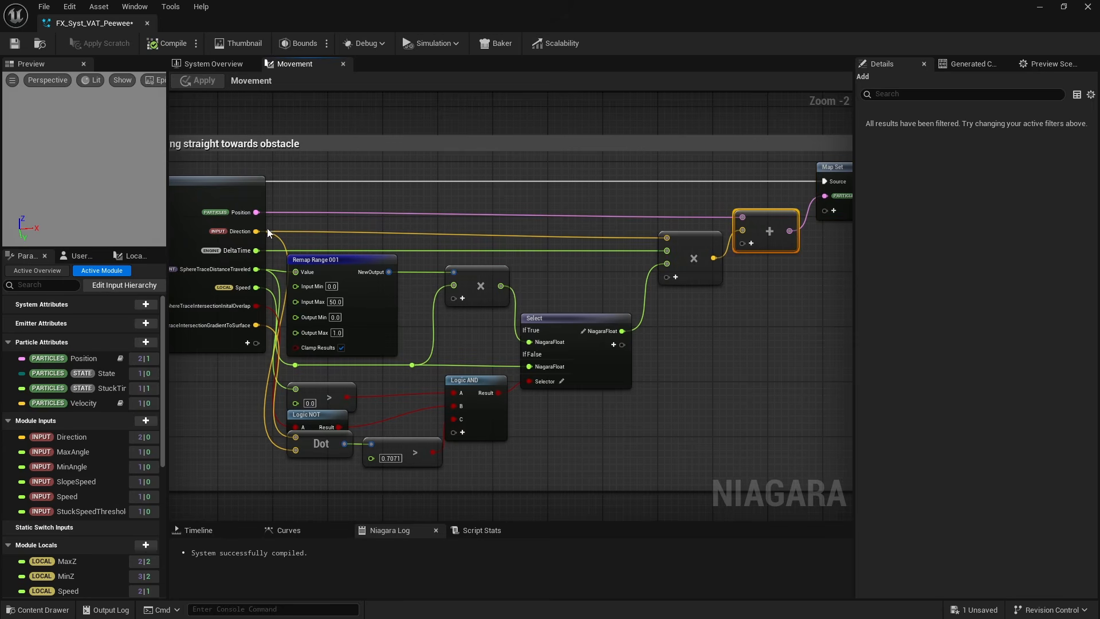
left_click(677, 258)
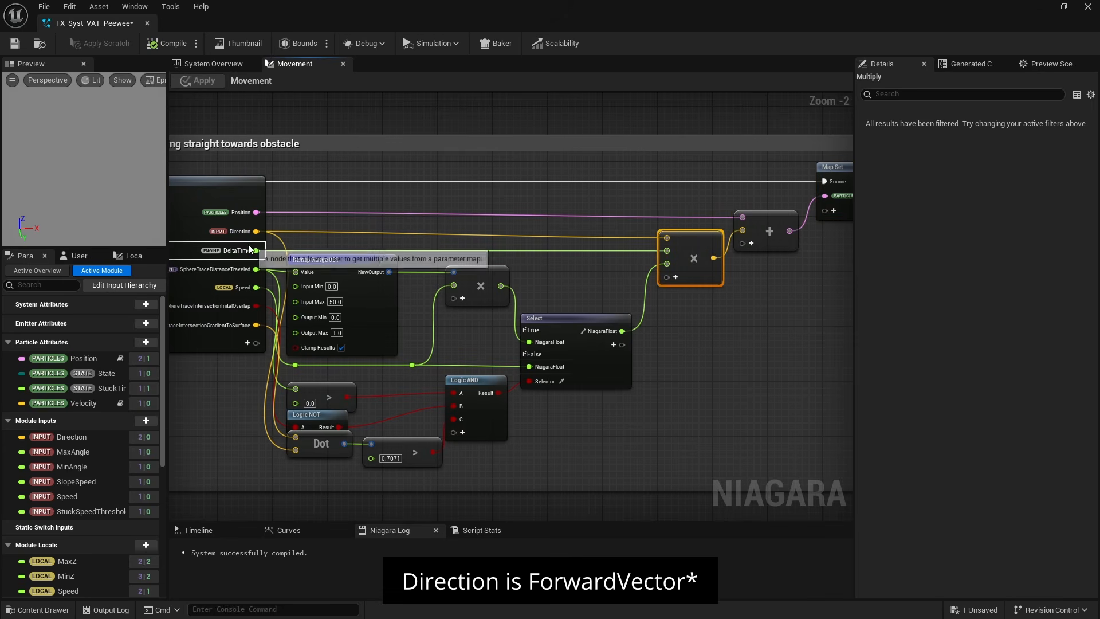
Examine the Select, Remap Range and logic nodes that slow particles walking straight towards an obstacle, including their sphere trace inputs.
left_click(561, 340)
right_click_drag(581, 298, 697, 295)
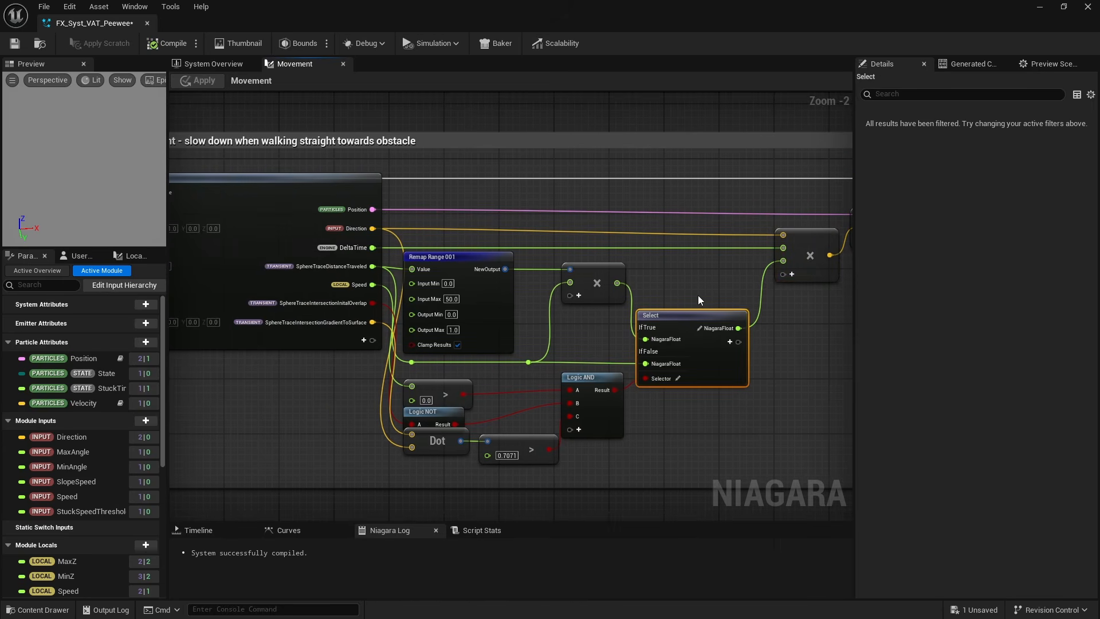
left_click_drag(602, 326, 404, 392)
scroll(358, 310, "up", 1)
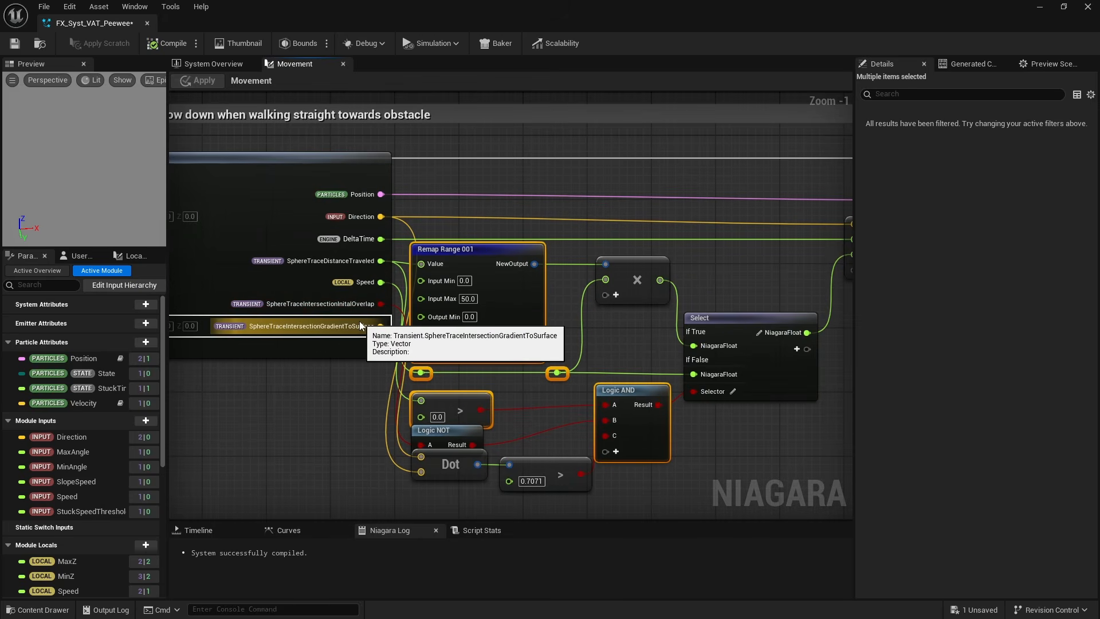
left_click(338, 387)
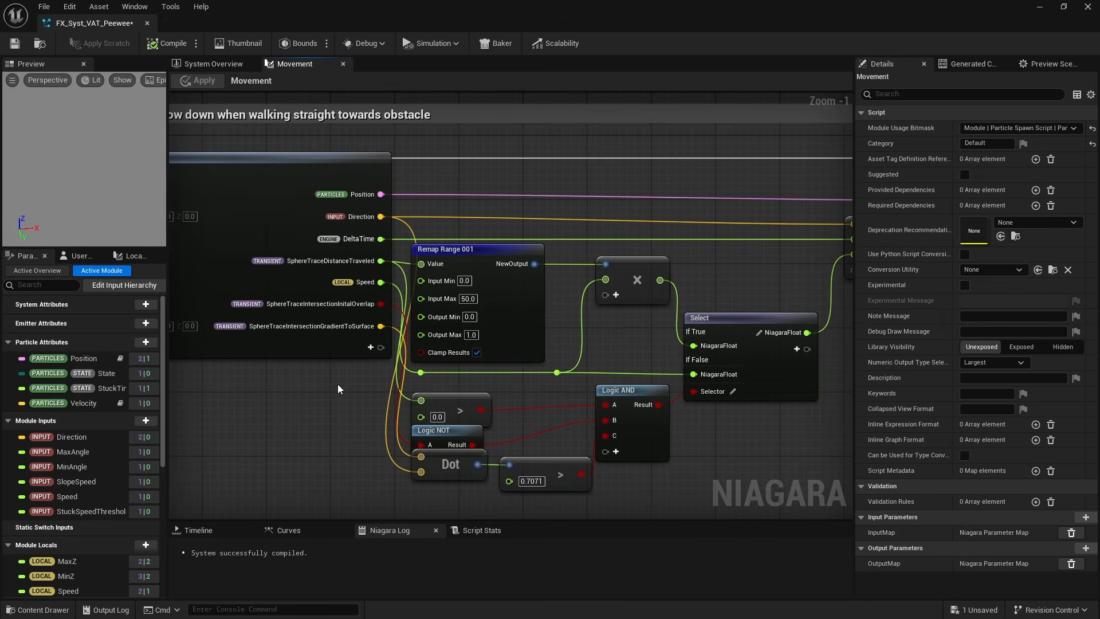
Examine the stuck timer section's Map Get and the subtraction comparing expected Speed with the length of Velocity.
scroll(339, 388, "down", 3)
right_click_drag(609, 356, 325, 351)
right_click_drag(506, 370, 320, 361)
right_click_drag(551, 363, 456, 361)
scroll(487, 292, "up", 4)
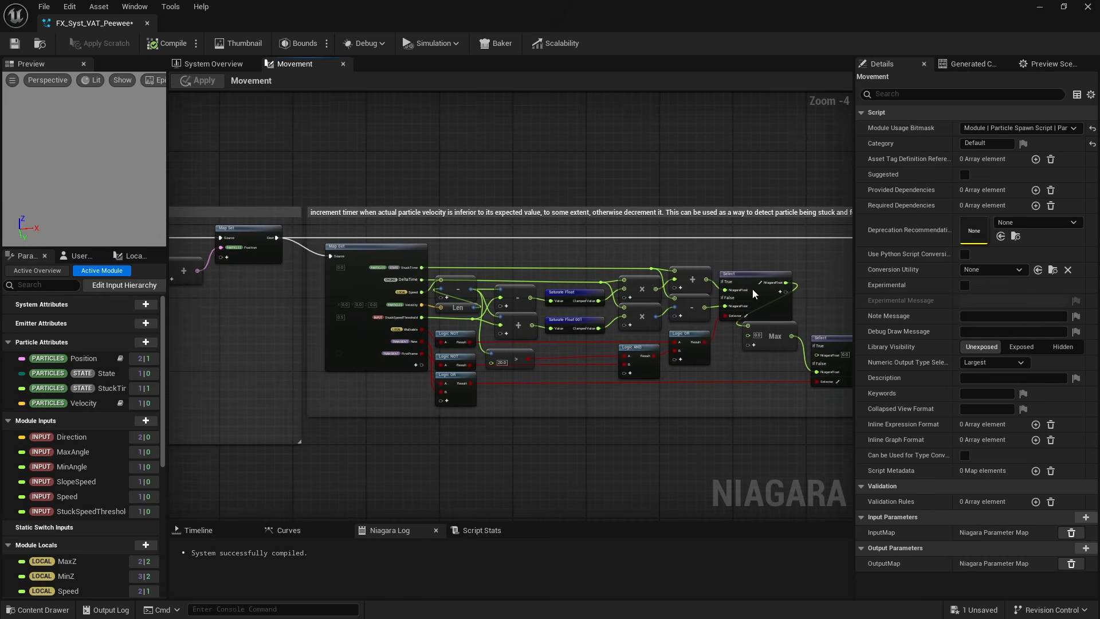
right_click_drag(450, 242, 563, 198)
left_click(530, 236)
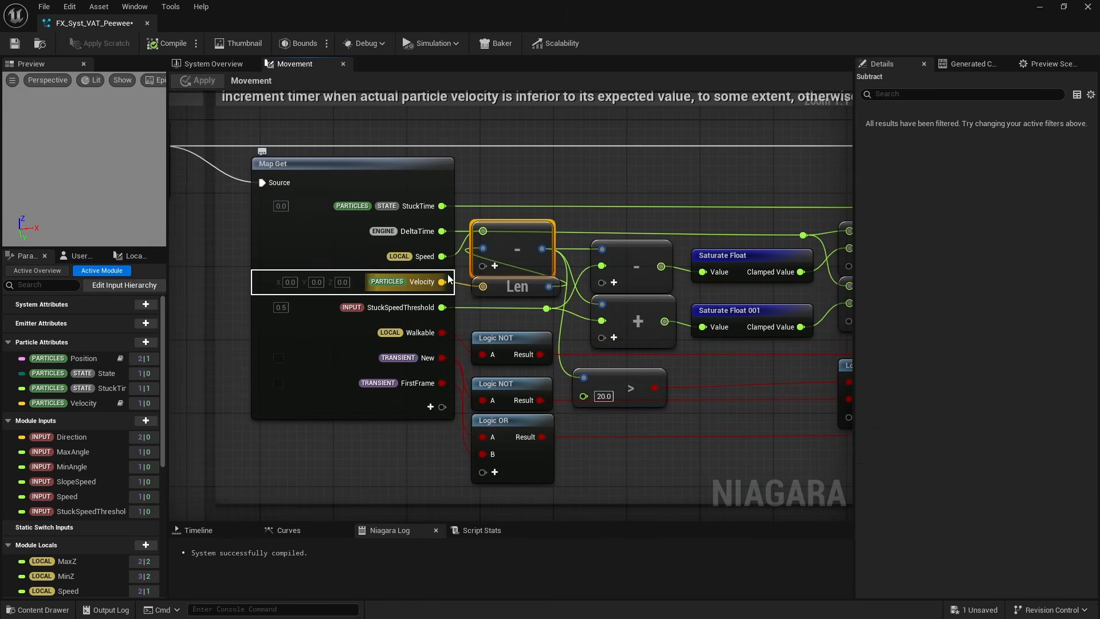
left_click(506, 292)
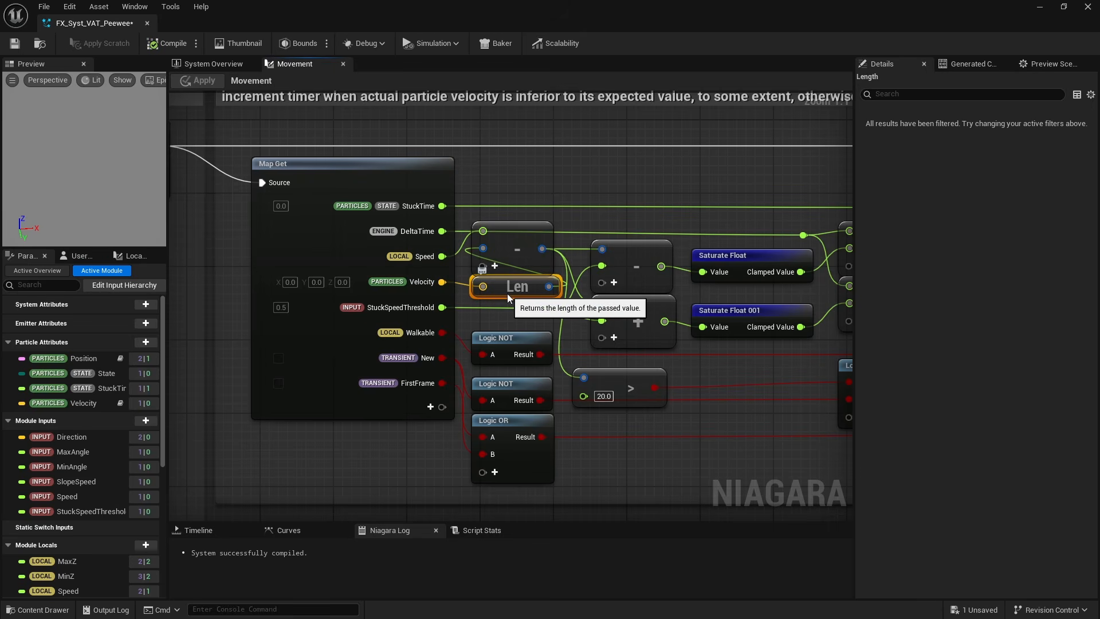
Examine the saturate, multiply, add, subtract and Select nodes that increment or decrement the timer stored in StuckTime.
left_click_drag(607, 199, 749, 352)
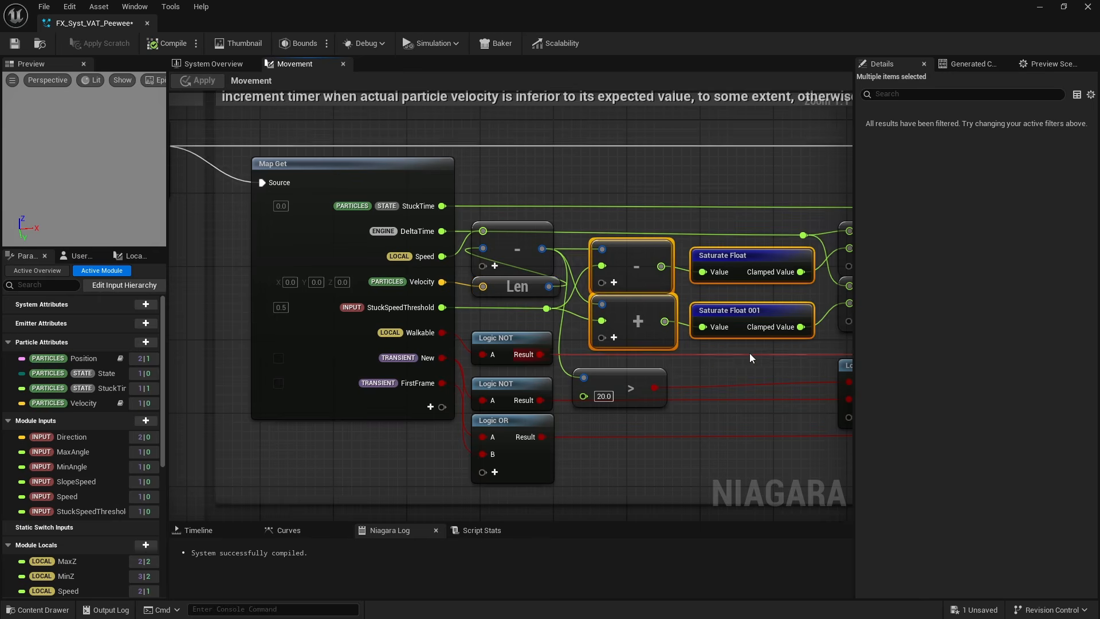
right_click_drag(749, 353, 444, 333)
left_click_drag(560, 152, 675, 298)
right_click_drag(782, 168, 482, 187)
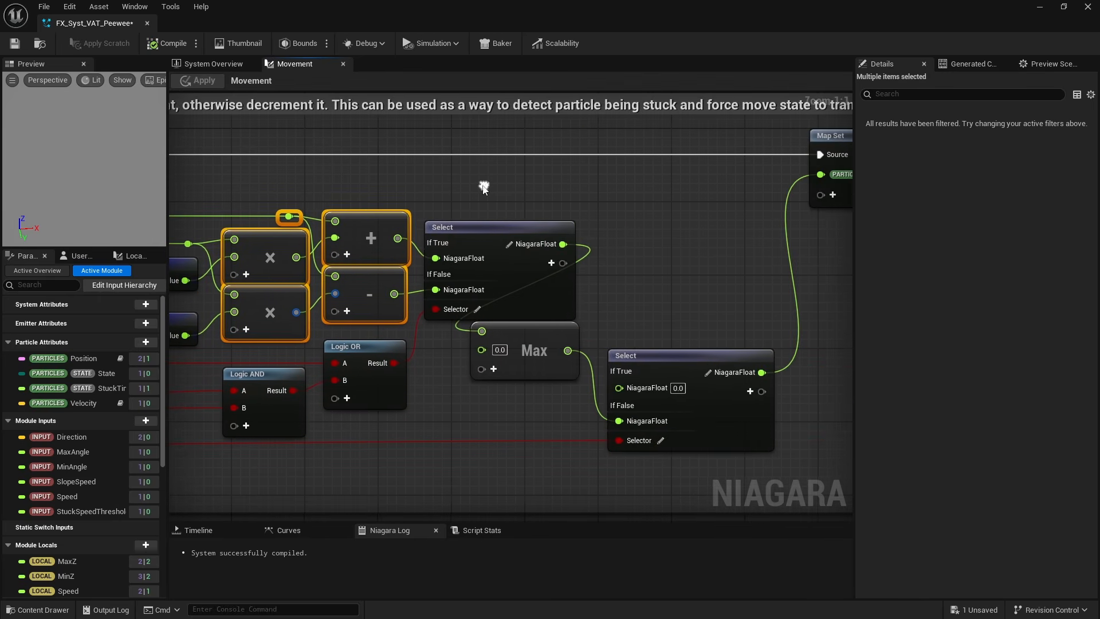
left_click(515, 228)
right_click_drag(850, 255, 689, 256)
left_click(751, 176)
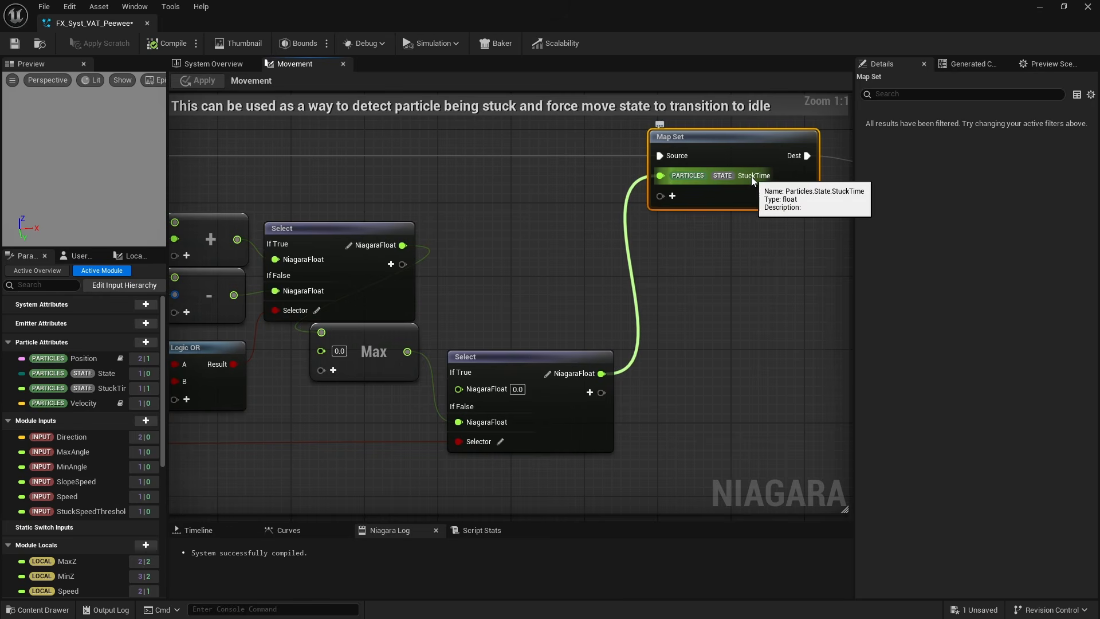
mouse_move(208, 297)
right_mouse_down()
mouse_move(442, 291)
mouse_move(198, 294)
right_mouse_up()
left_click(441, 290)
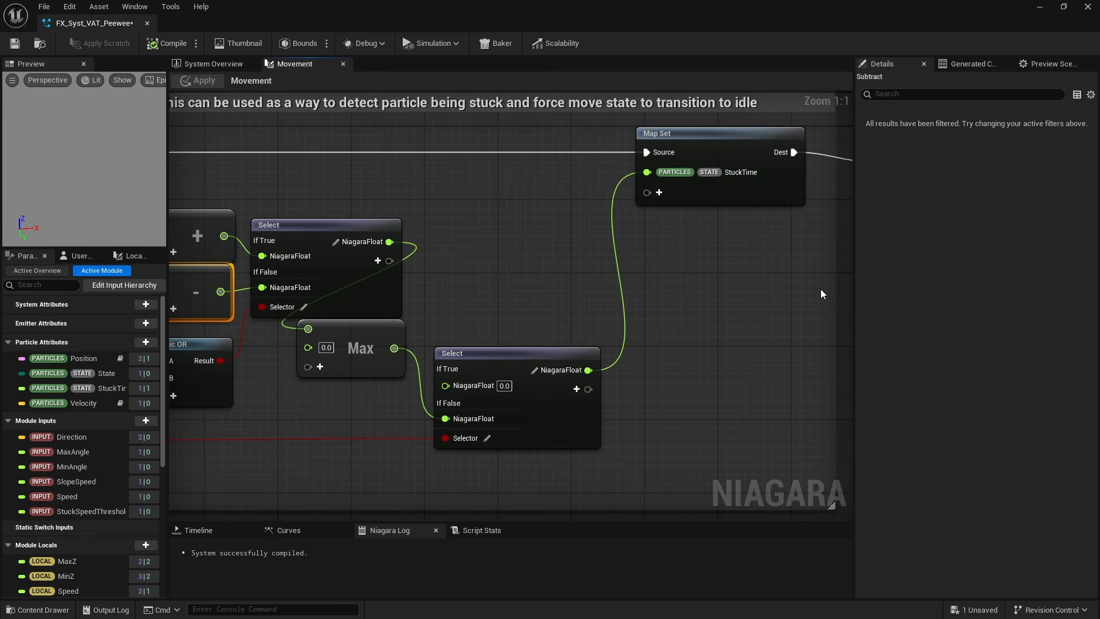
Open the Move State module to check how StuckTime is compared with StuckMaxDuration, and return to the Movement graph.
left_click(213, 63)
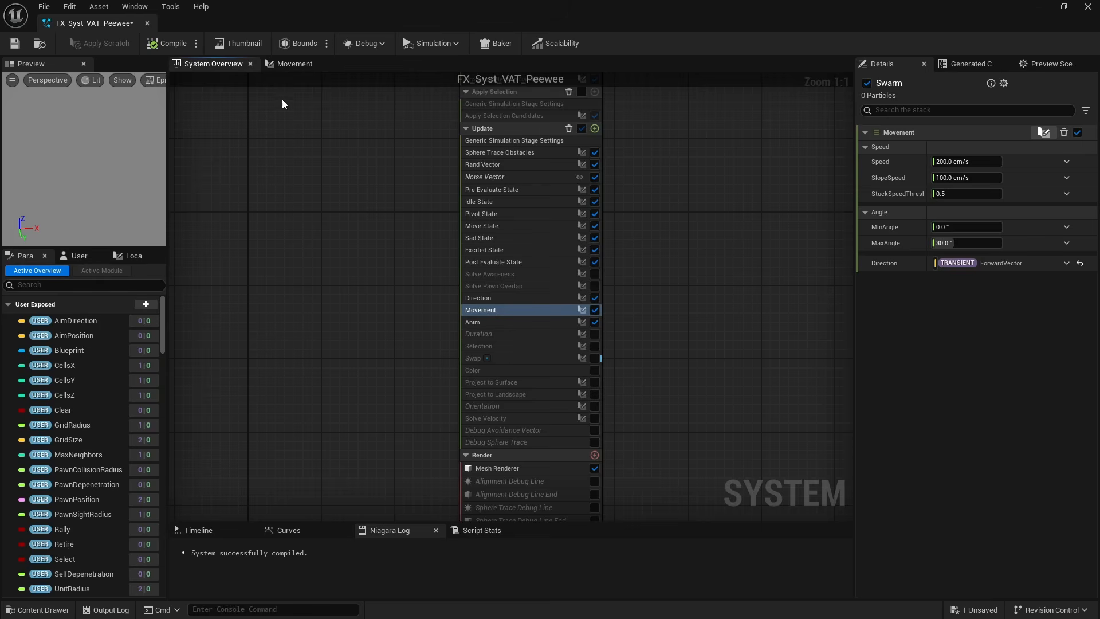
left_click(490, 226)
double_click(490, 225)
scroll(409, 320, "up", 8)
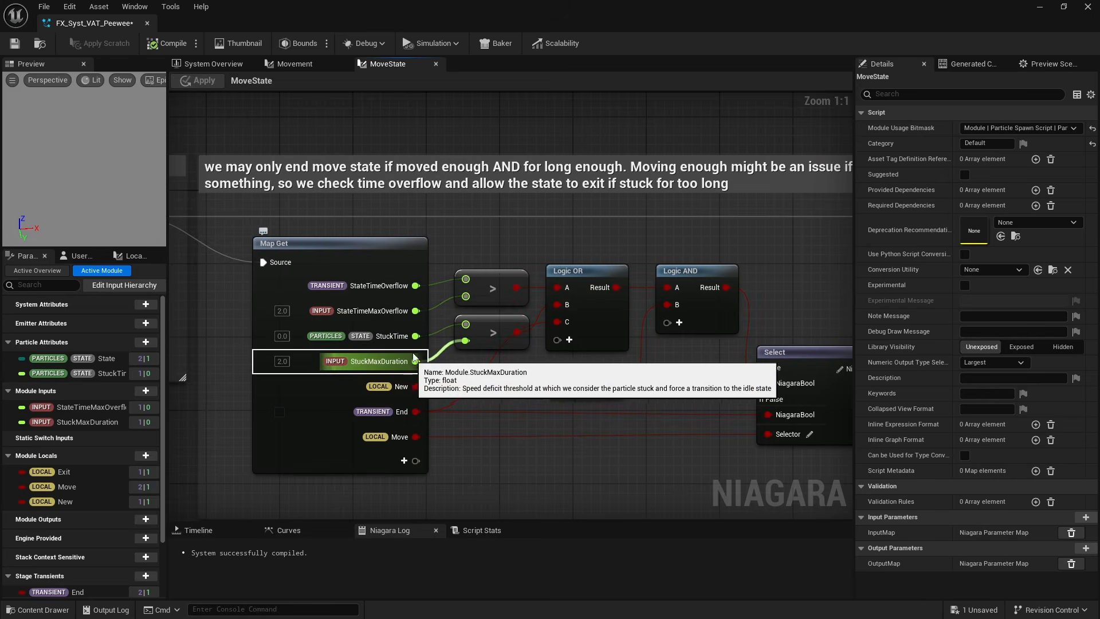
left_click(436, 64)
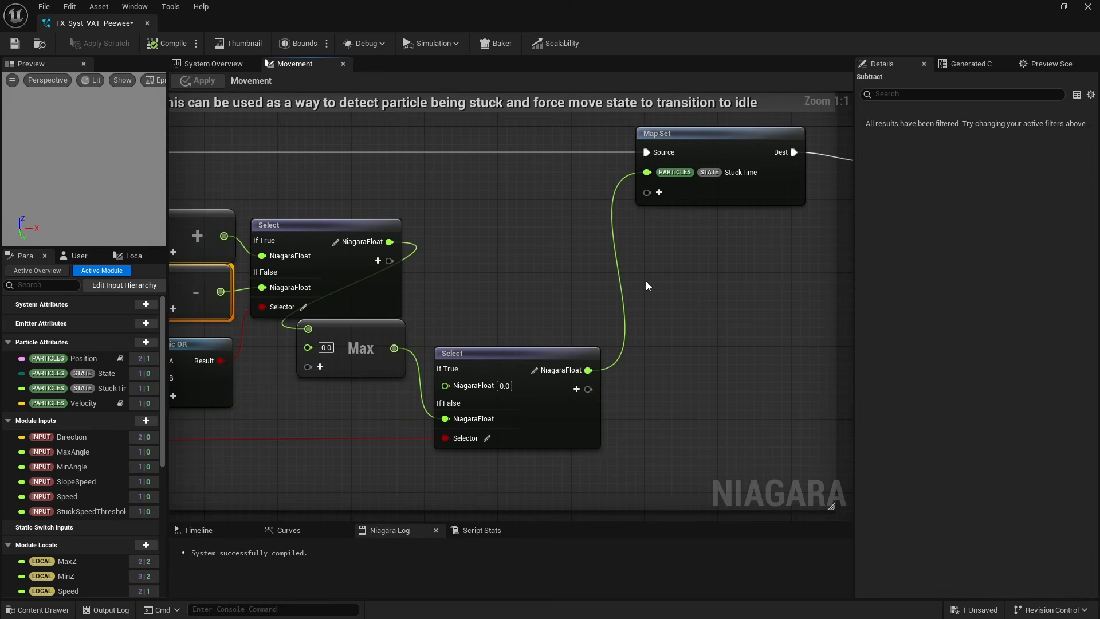
Return to the system overview, enable the Duration module in the Swarm emitter's Update stage, and open its graph.
key("ctrl+w")
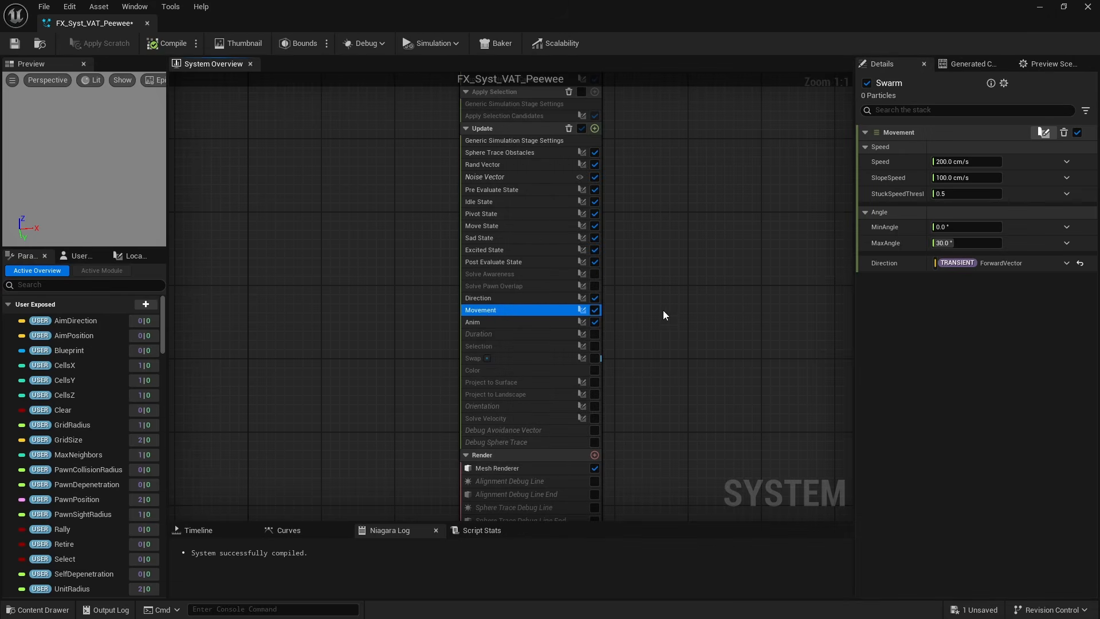
left_click(527, 322)
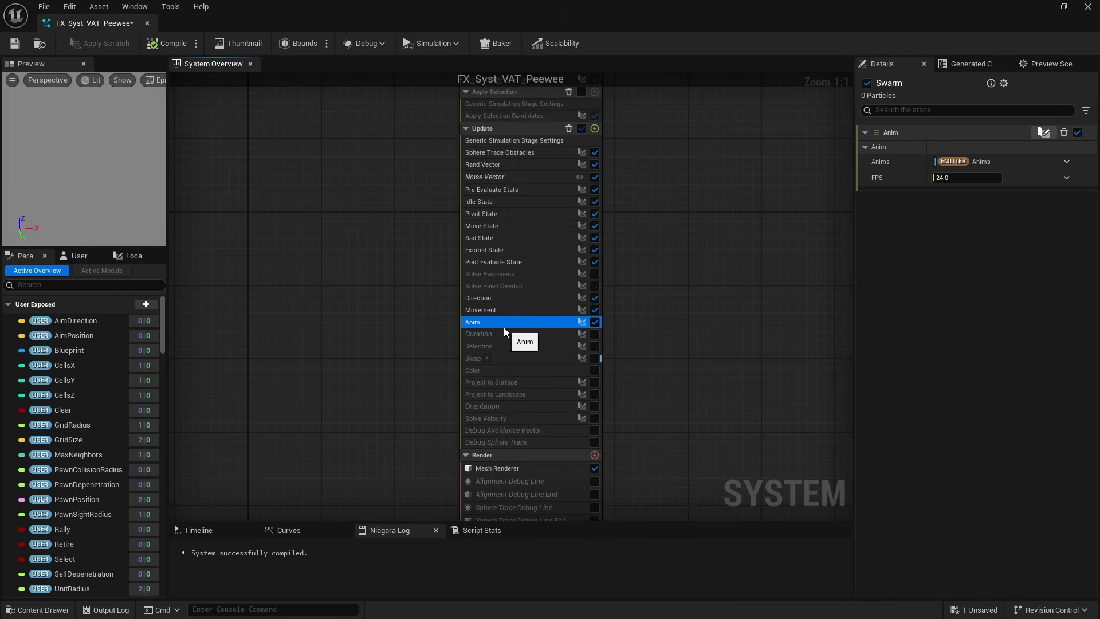
left_click(507, 332)
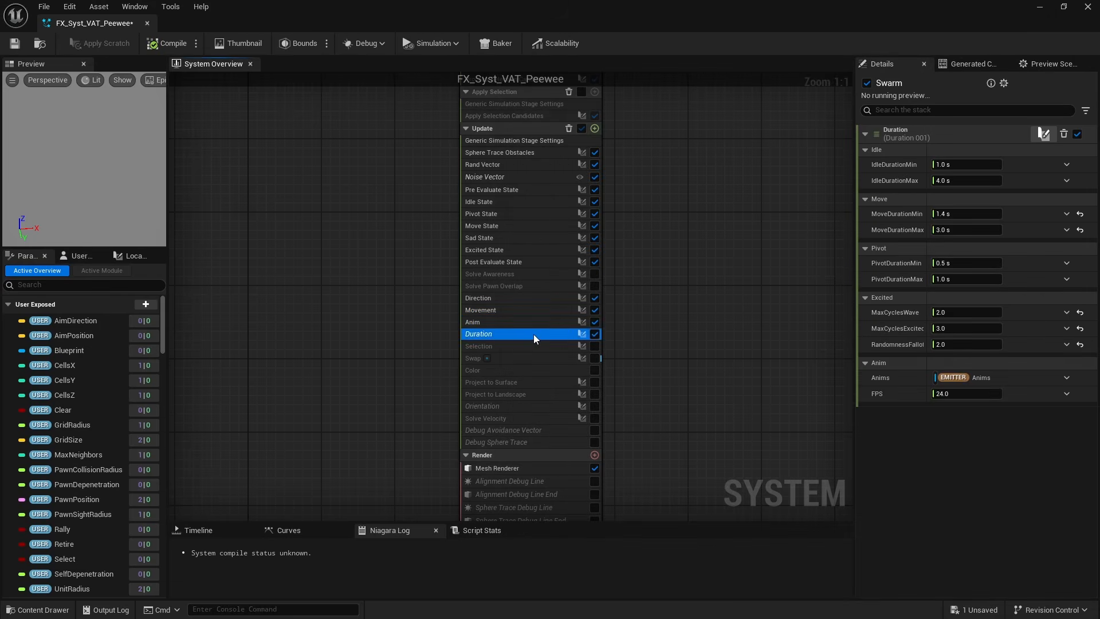
double_click(534, 337)
scroll(396, 363, "up", 5)
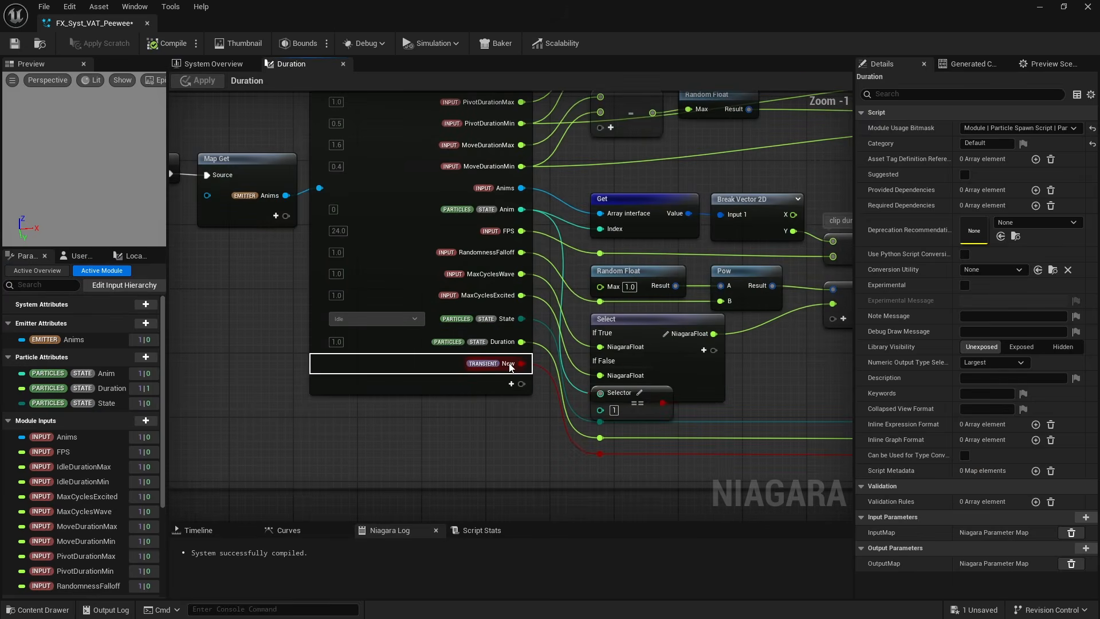
scroll(396, 363, "down", 4)
scroll(621, 284, "up", 2)
scroll(621, 283, "up", 1)
Examine how the Duration value is chosen per state by the Select node from randomized idle, pivot and move ranges.
left_click(624, 224)
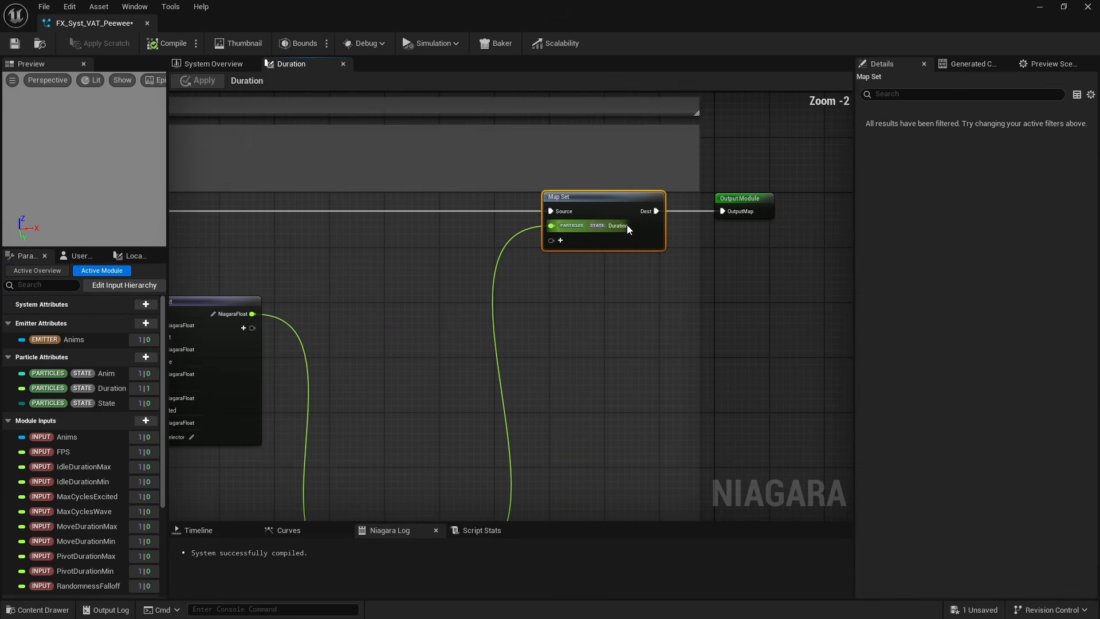
right_click_drag(339, 297, 721, 263)
right_click_drag(608, 234, 763, 213)
left_click(761, 307)
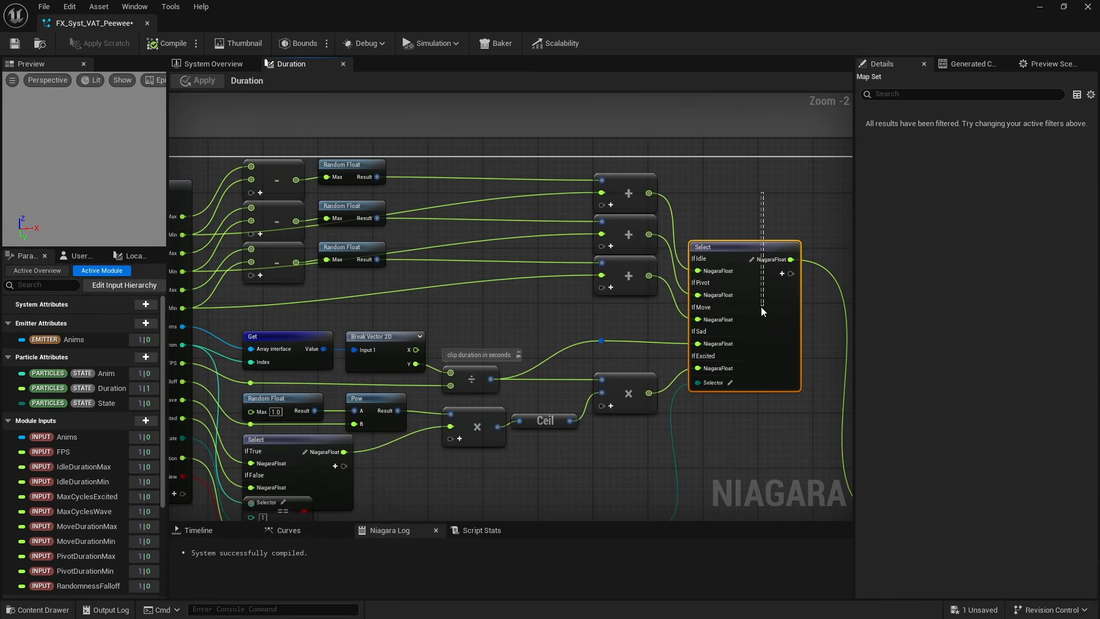
left_click_drag(661, 313, 637, 188)
left_click_drag(429, 166, 339, 258)
right_click_drag(577, 334, 617, 232)
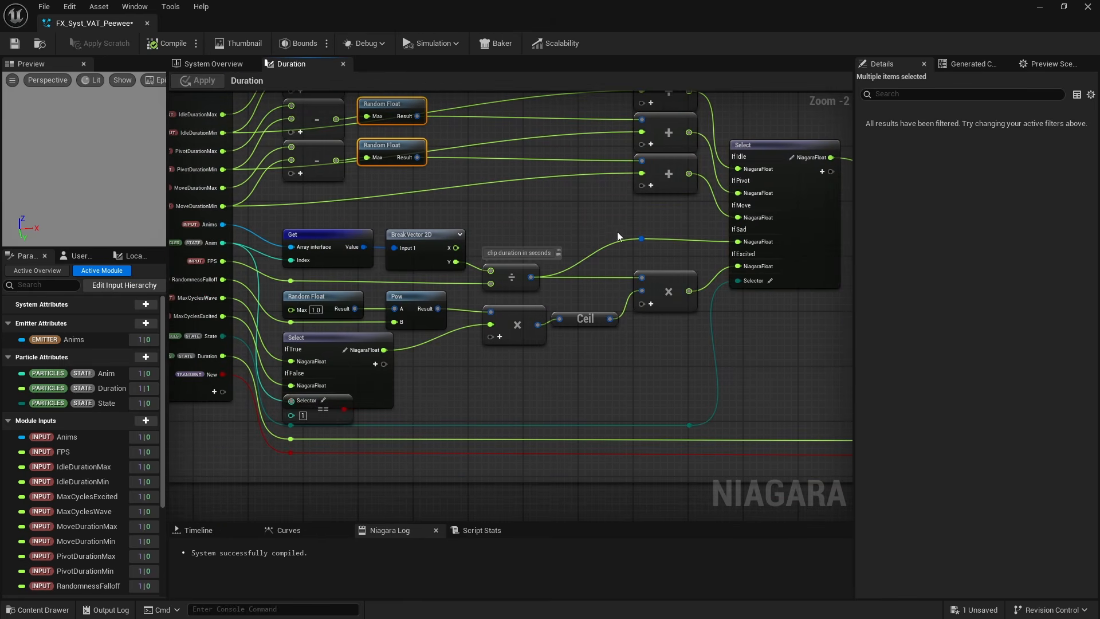
Examine the clip-duration nodes used for the sad and excited states, including the divide and the random cycle multiplier.
right_click_drag(415, 225, 510, 221)
left_click_drag(387, 217, 564, 268)
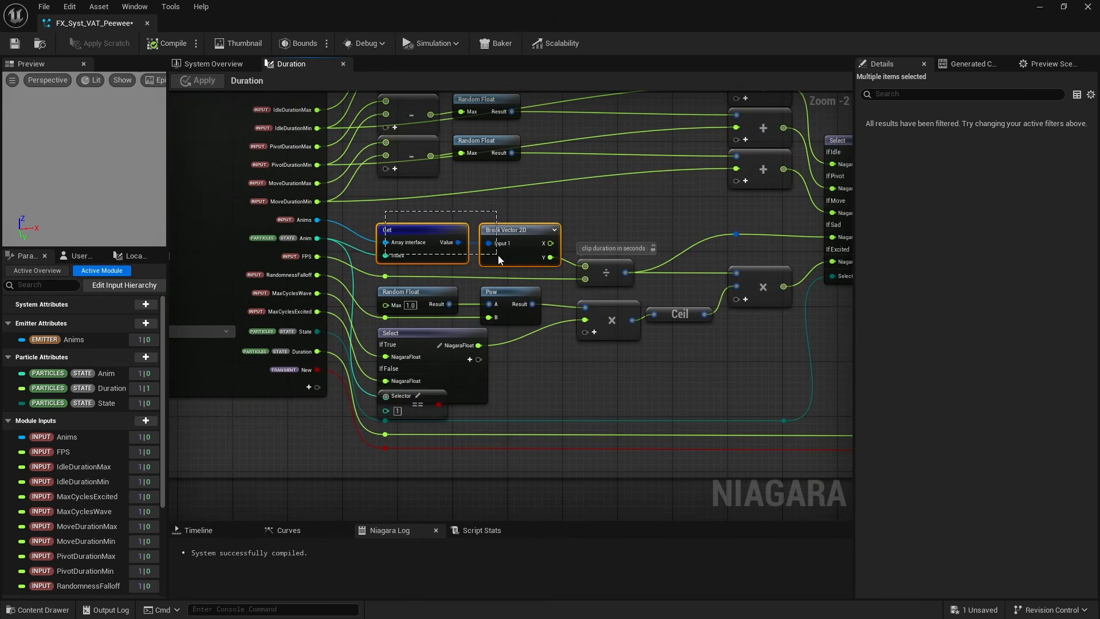
left_click(616, 280)
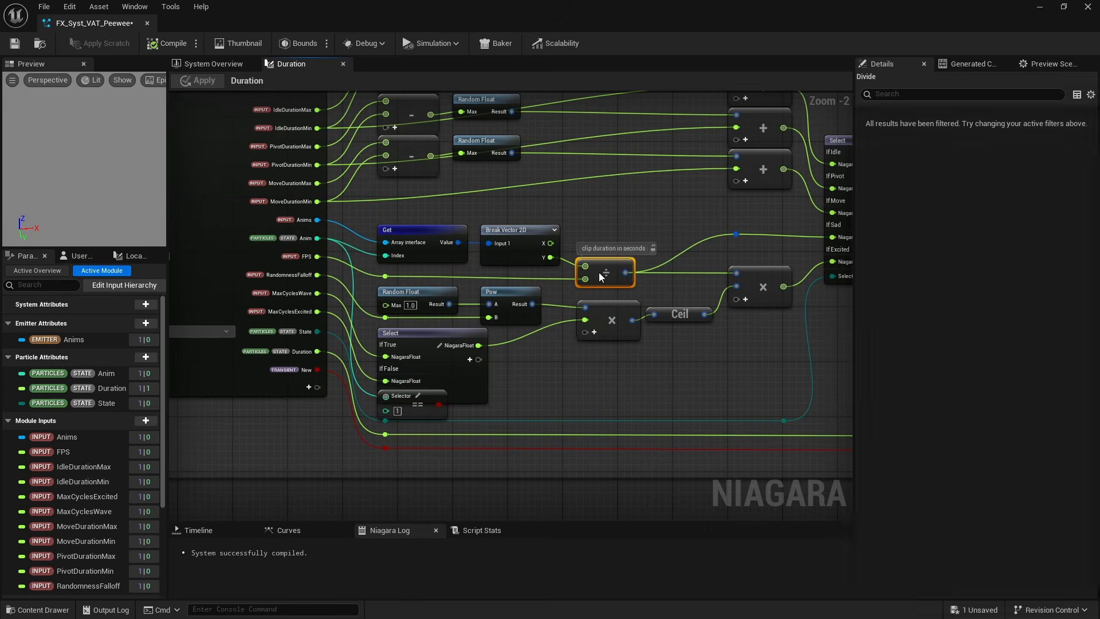
left_click(749, 287)
left_click_drag(714, 367, 377, 301)
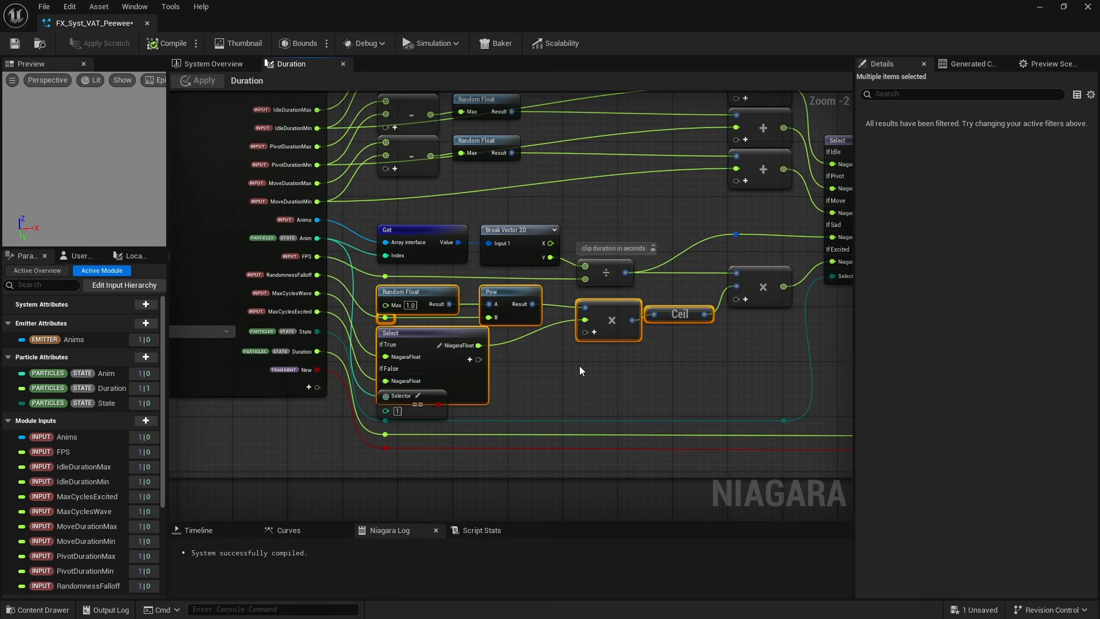
Close the Duration graph, enable the Orientation module in the Update stage, and open its graph.
left_click(344, 64)
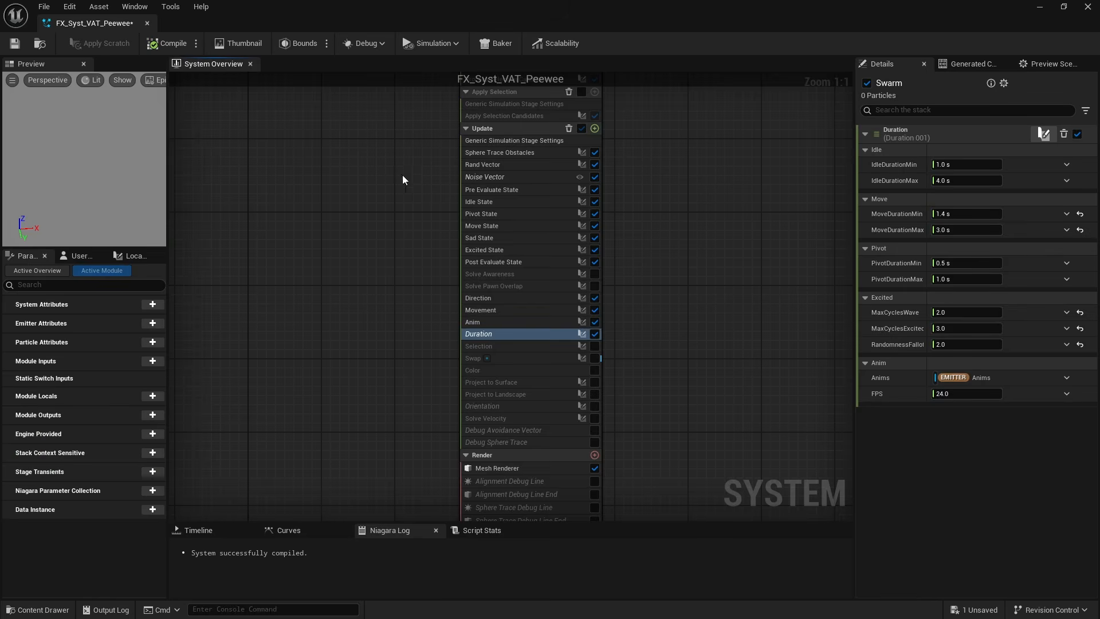
left_click(595, 404)
double_click(504, 404)
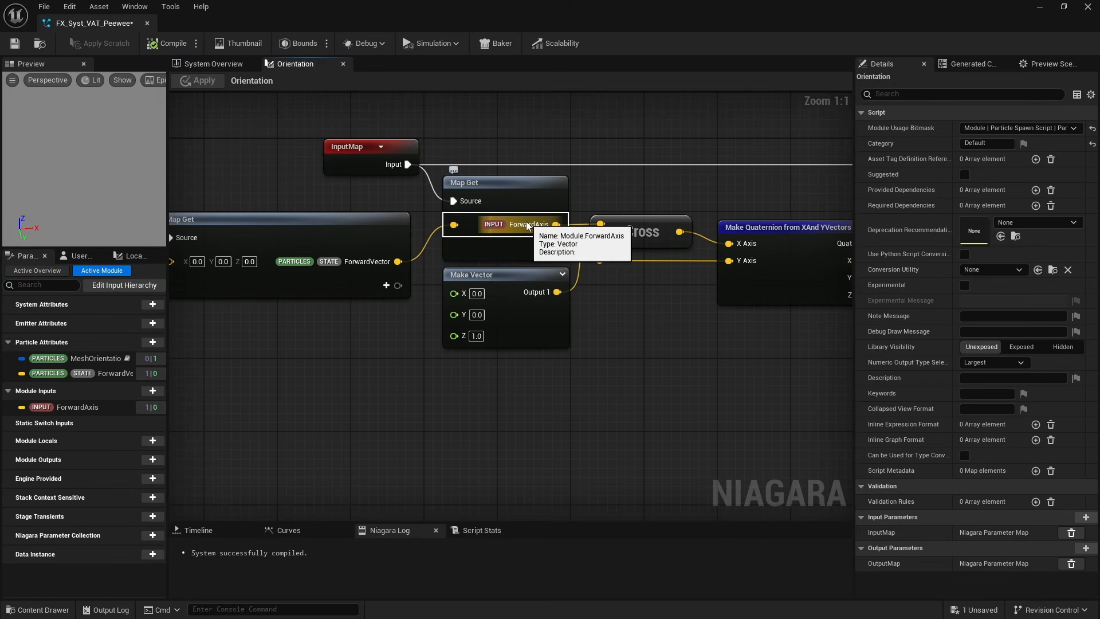
Examine the ForwardAxis, Make Vector, Cross and Make Quaternion nodes that feed MeshOrientation.
right_click_drag(379, 205, 437, 201)
left_click_drag(442, 200, 423, 241)
left_click_drag(480, 380, 592, 316)
right_click_drag(677, 318, 411, 346)
left_click_drag(413, 345, 578, 252)
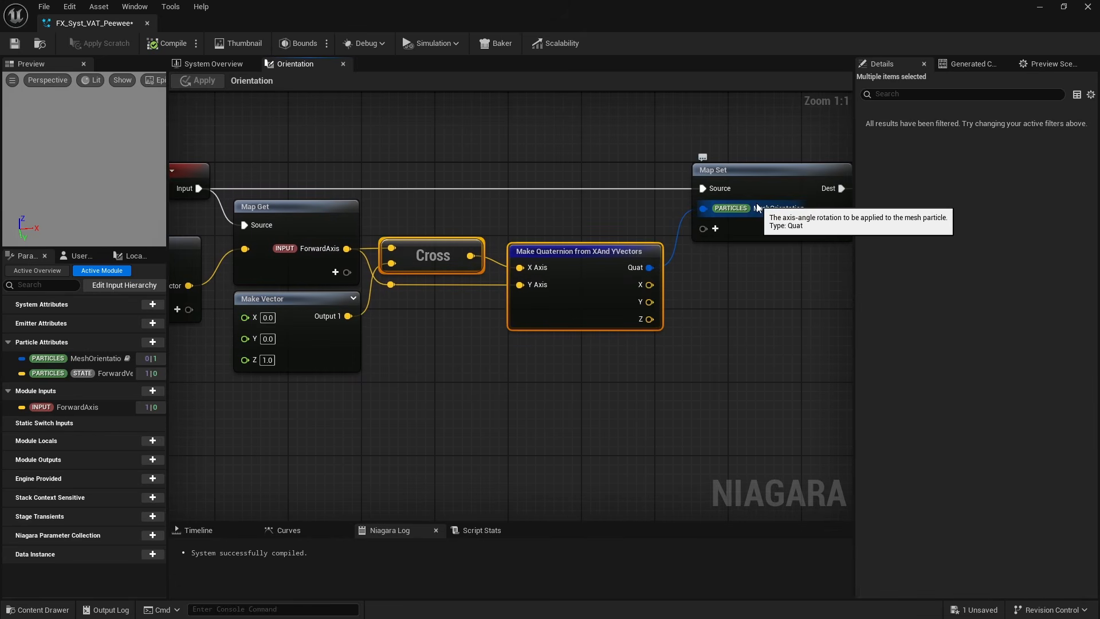
left_click(547, 216)
left_click_drag(459, 211, 396, 282)
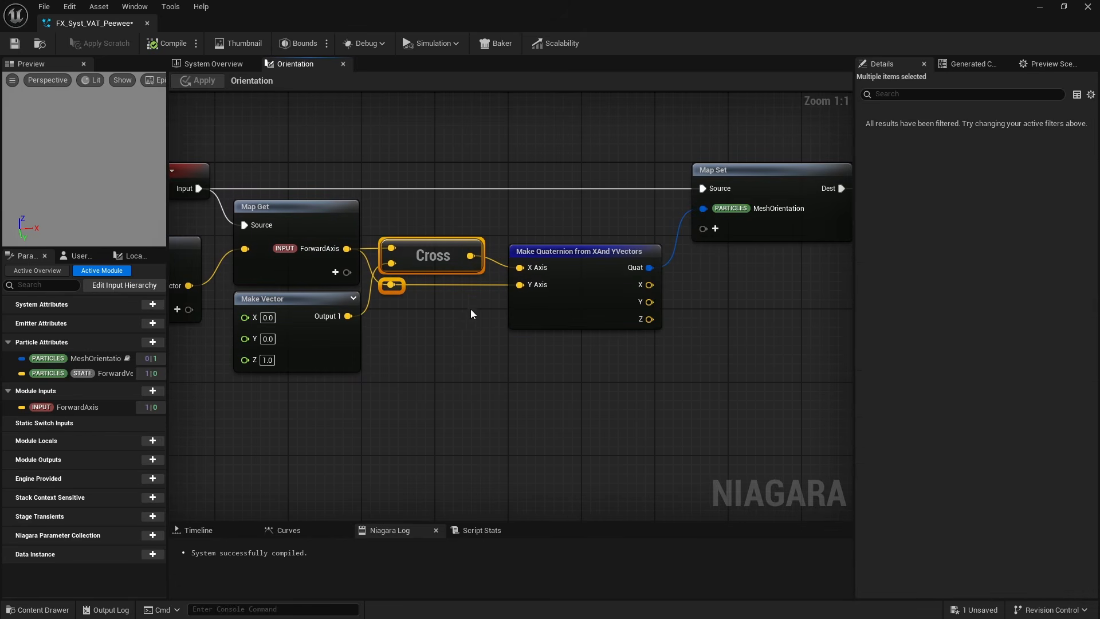
Close the Orientation graph, enable the Solve Velocity module in the Update stage, and open its graph.
left_click(344, 64)
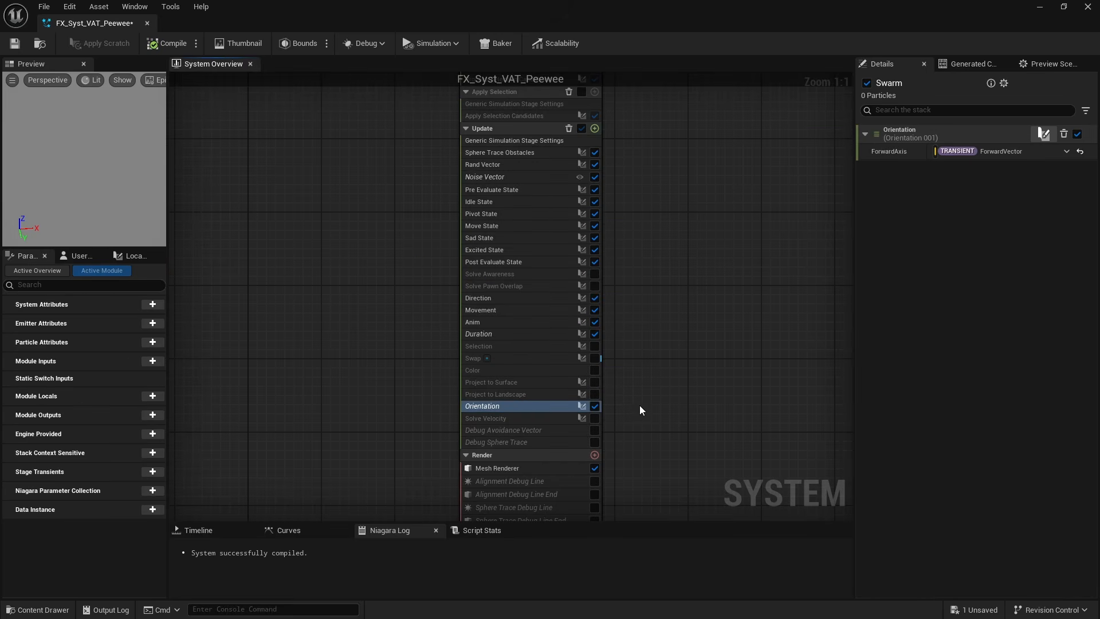
left_click(595, 418)
double_click(524, 418)
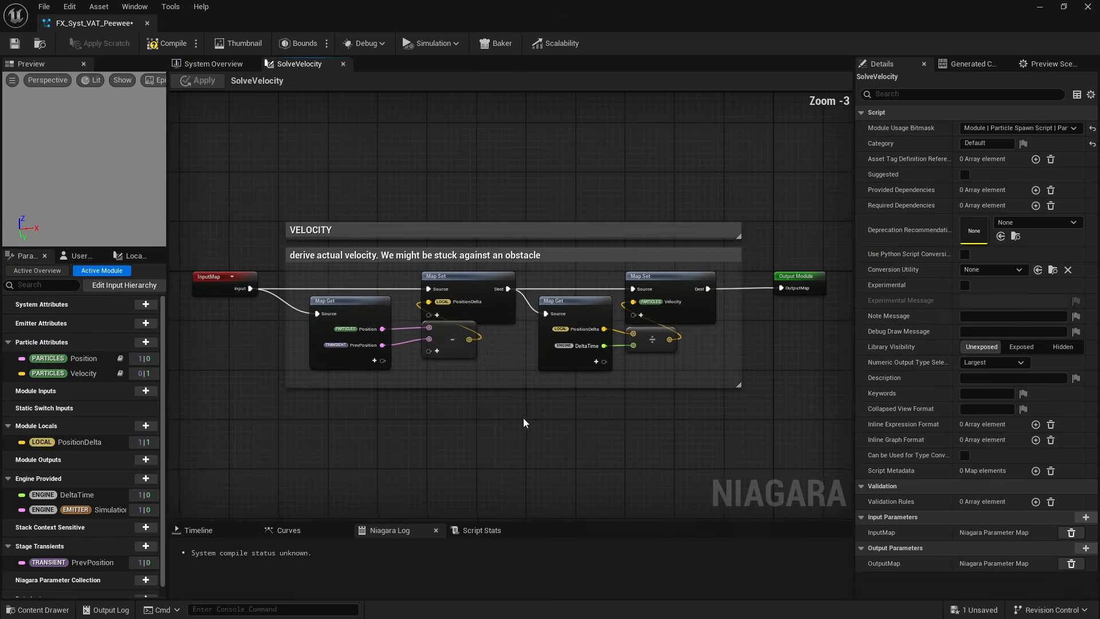
scroll(412, 369, "up", 3)
Examine the nodes that subtract PrevPosition from Position and divide PositionDelta by DeltaTime to derive Velocity.
left_click_drag(519, 378, 347, 249)
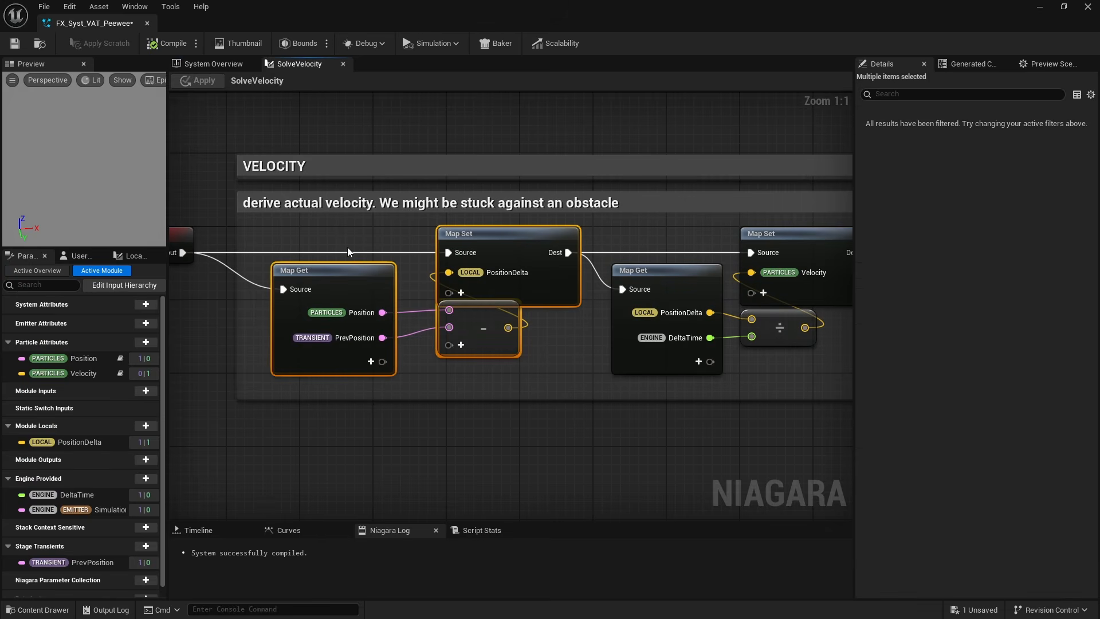
right_click_drag(548, 336, 448, 322)
left_click_drag(544, 221, 700, 353)
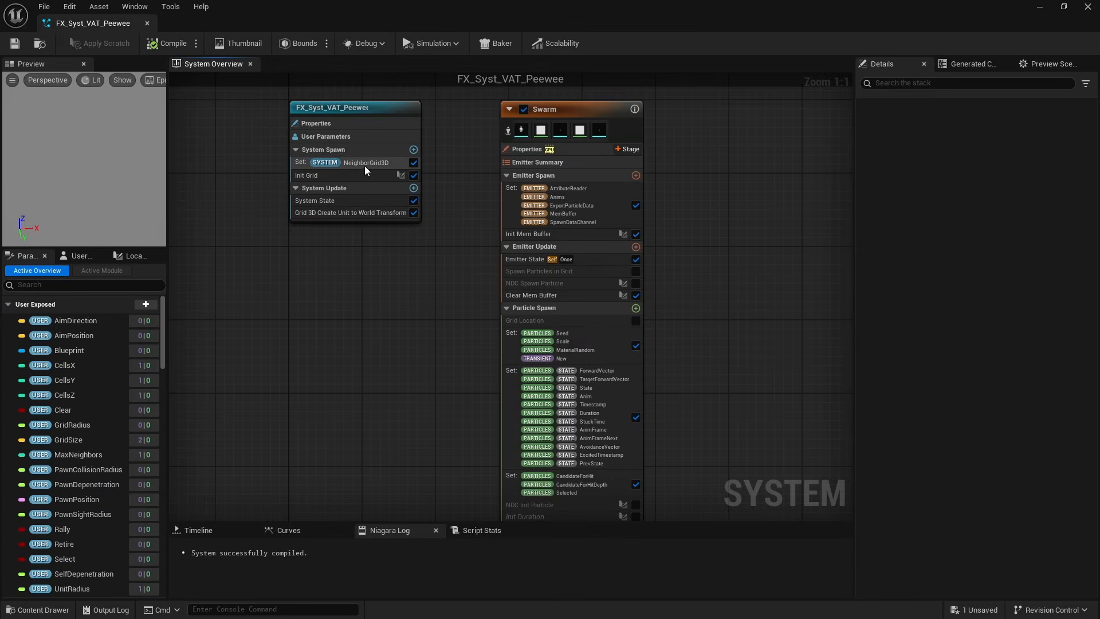
Inspect the system's NeighborGrid3D setting, the Set Num Cells nodes in Init Grid, and the Grid 3D Create Unit to World Transform settings.
left_click(364, 165)
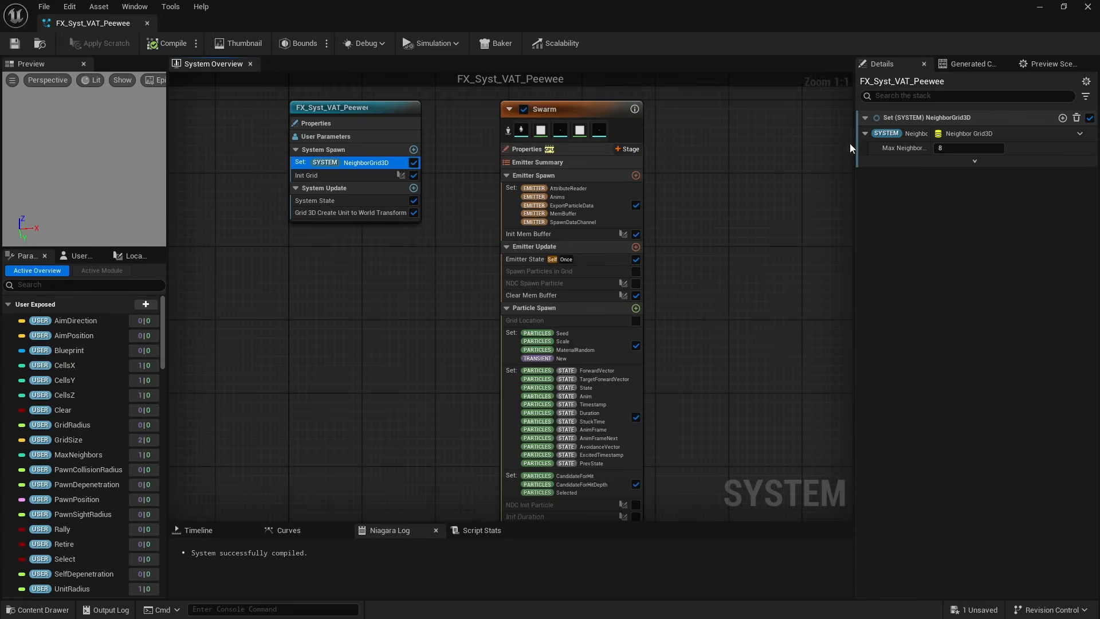
double_click(320, 174)
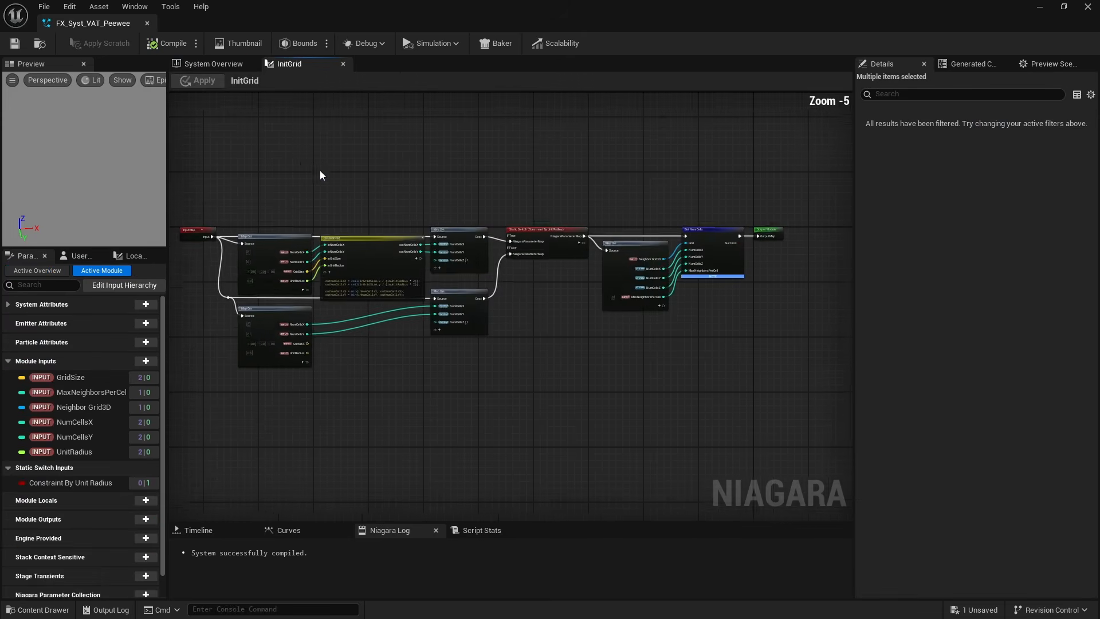
scroll(652, 177, "up", 4)
left_click_drag(593, 165, 706, 345)
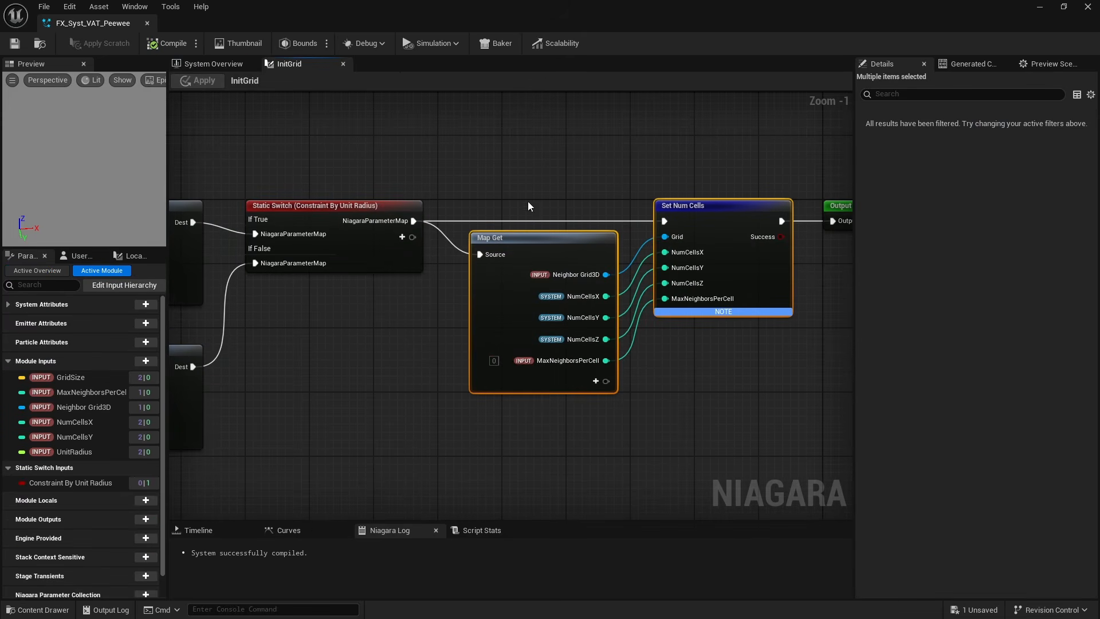
left_click(345, 65)
left_click(356, 212)
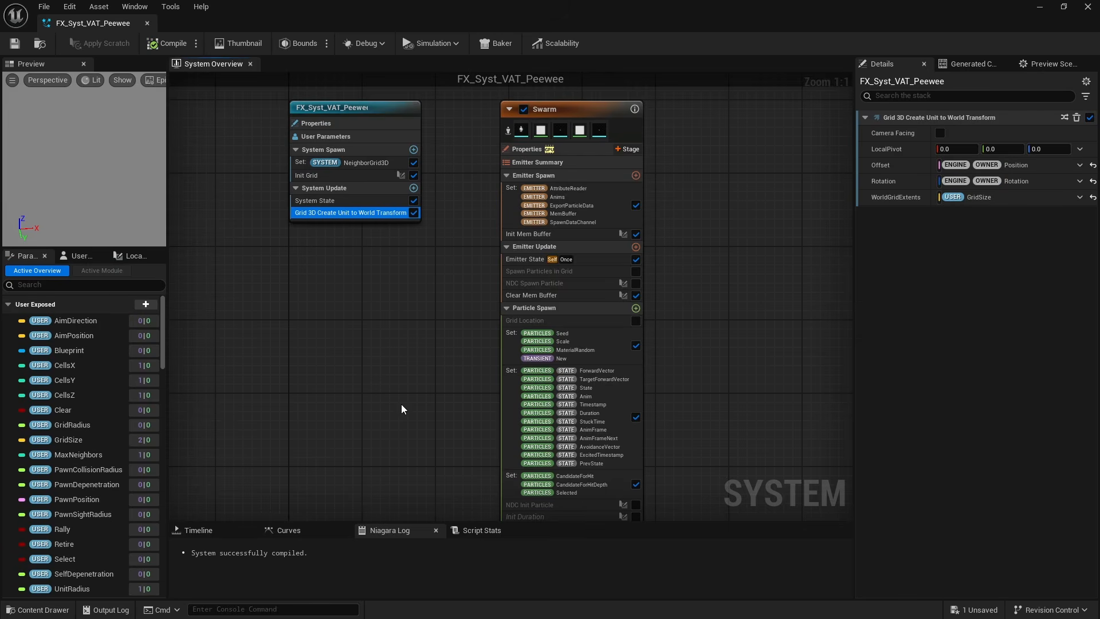
Enable the Swarm emitter's InitGrid simulation stage and open its Fill Grid module graph.
right_click_drag(400, 408, 363, 143)
right_click_drag(386, 259, 385, 220)
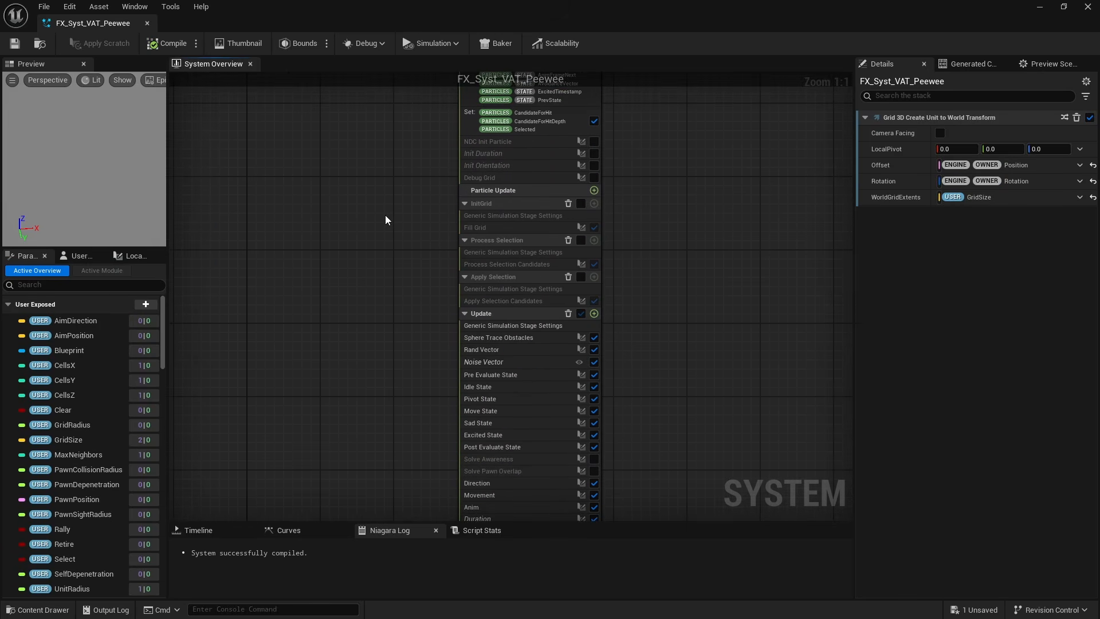
left_click(581, 203)
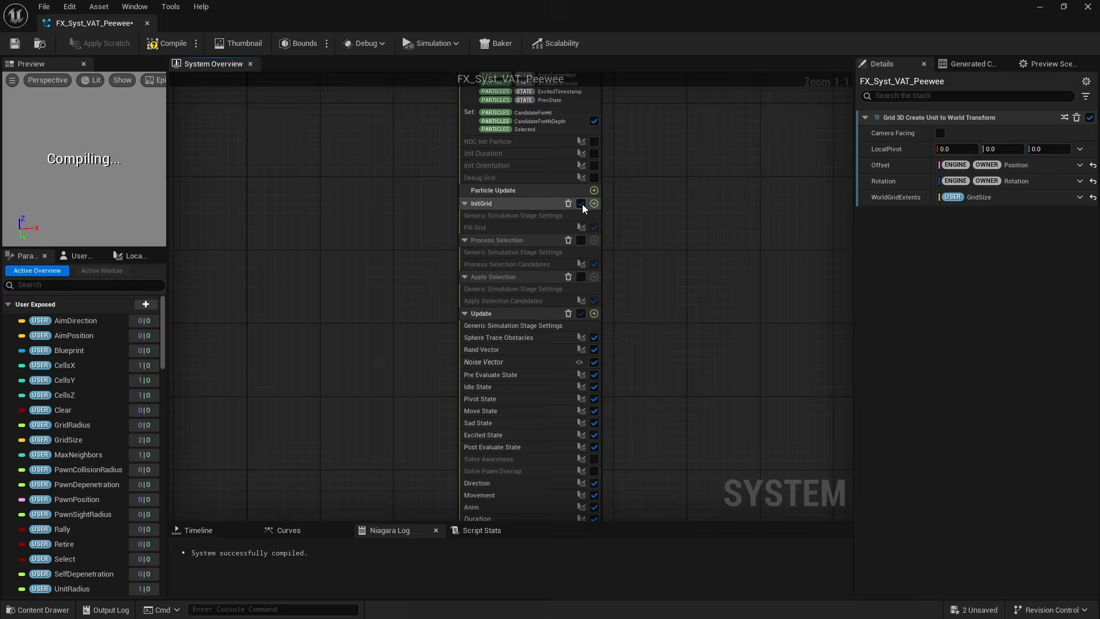
left_click(497, 228)
double_click(498, 230)
Examine the Custom Hlsl code that adds particles to the neighbor grid, and close the Fill Grid graph.
scroll(399, 213, "up", 2)
right_click_drag(399, 213, 312, 112)
left_click_drag(401, 341, 371, 241)
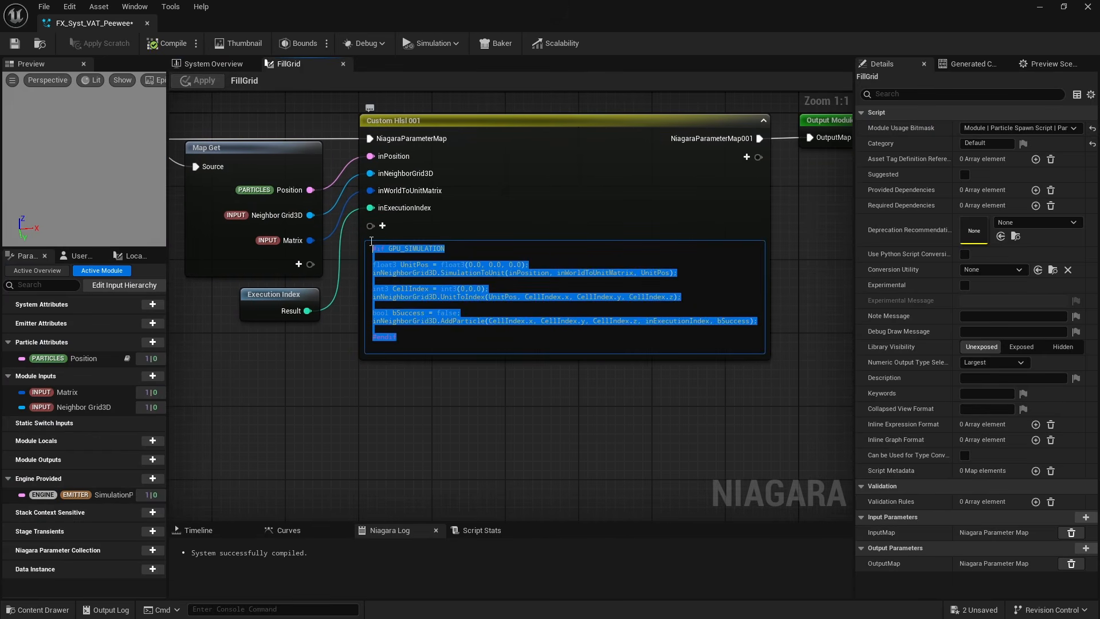
left_click(349, 279)
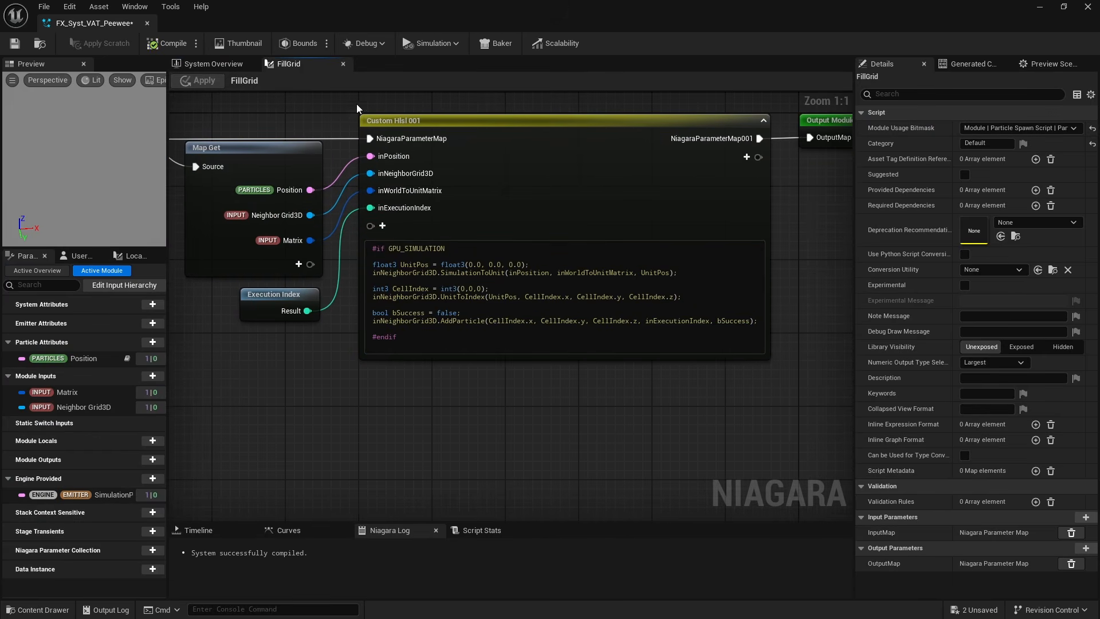
left_click(344, 65)
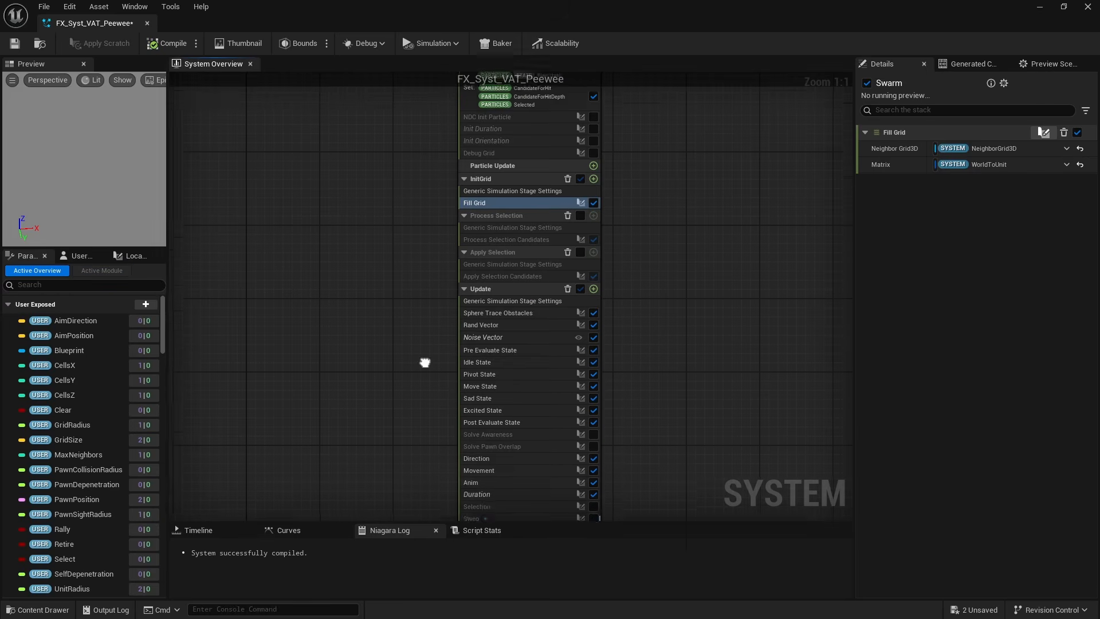
Open the Solve Awareness module from the Update stage and examine the inputs feeding its Custom Hlsl node.
right_click_drag(424, 361, 434, 276)
left_click(482, 319)
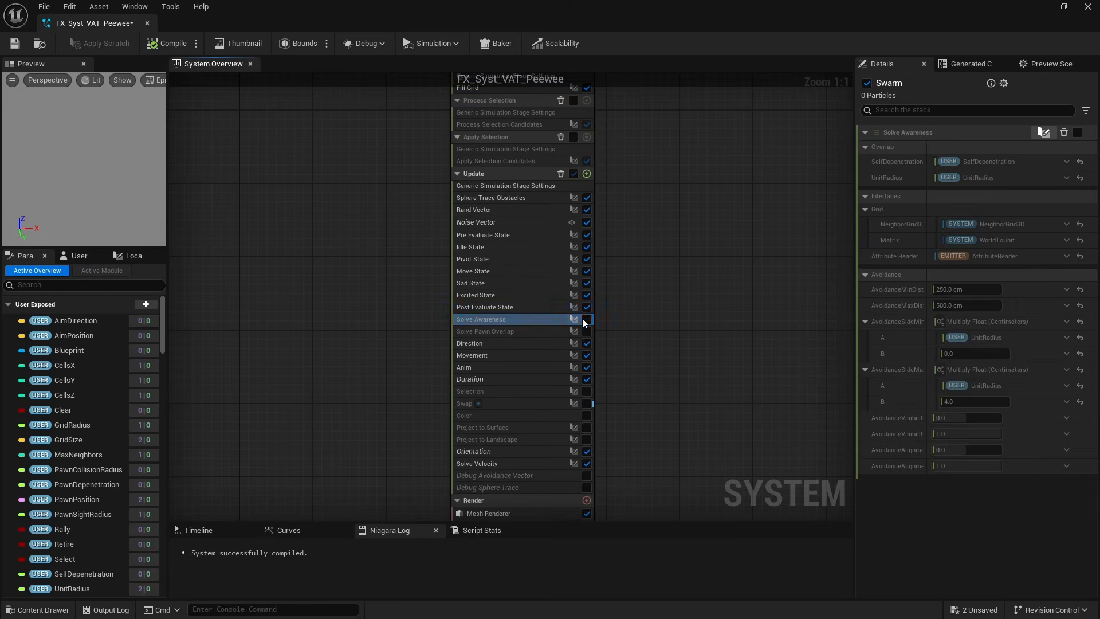
double_click(505, 319)
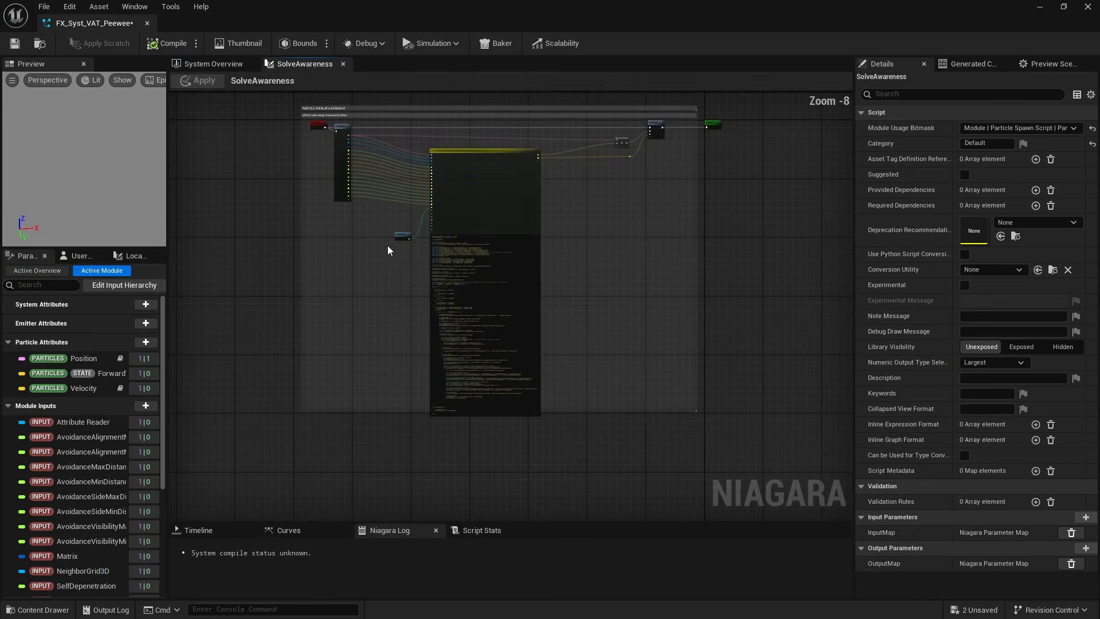
scroll(408, 155, "up", 6)
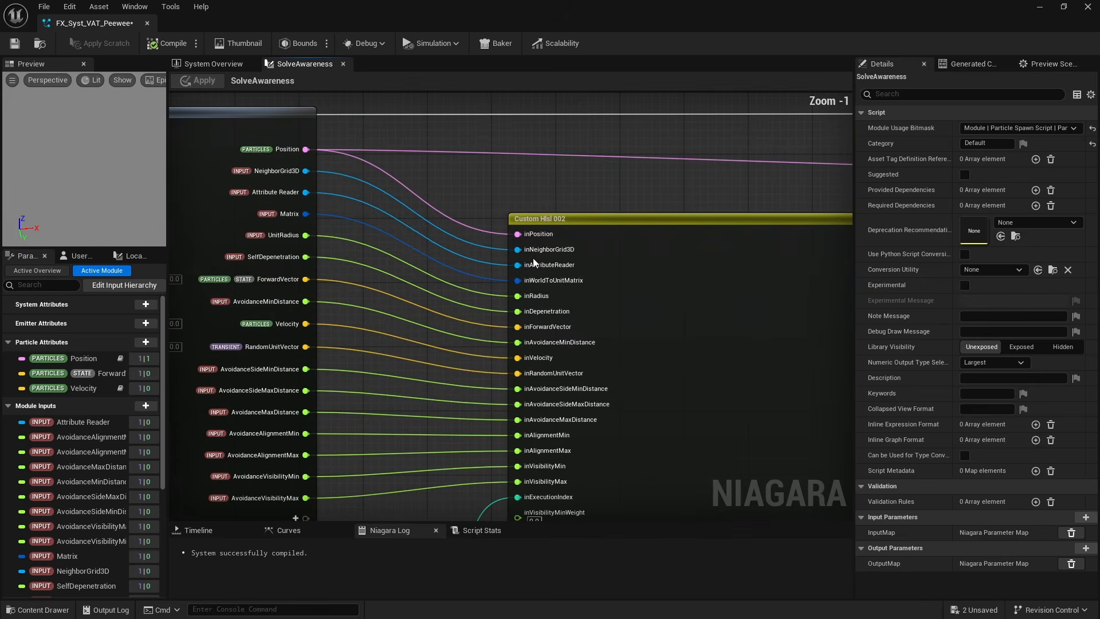
scroll(550, 265, "down", 2)
right_click_drag(478, 414, 339, 191)
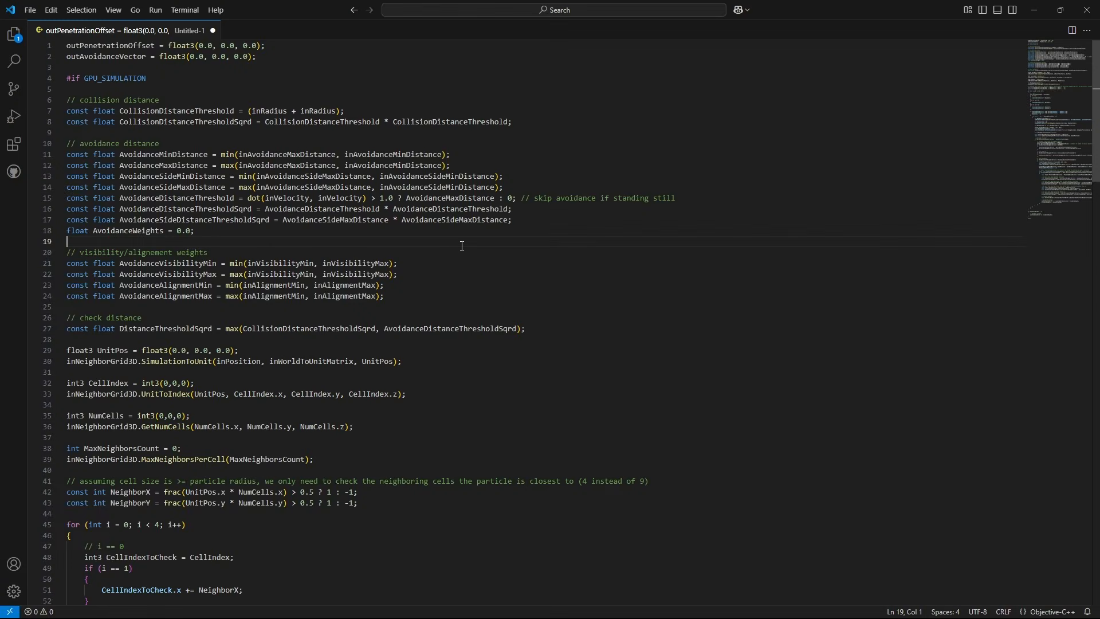
Review the awareness HLSL in Visual Studio Code, covering the cell index lookup and the loop over four neighboring cells.
scroll(461, 245, "down", 3)
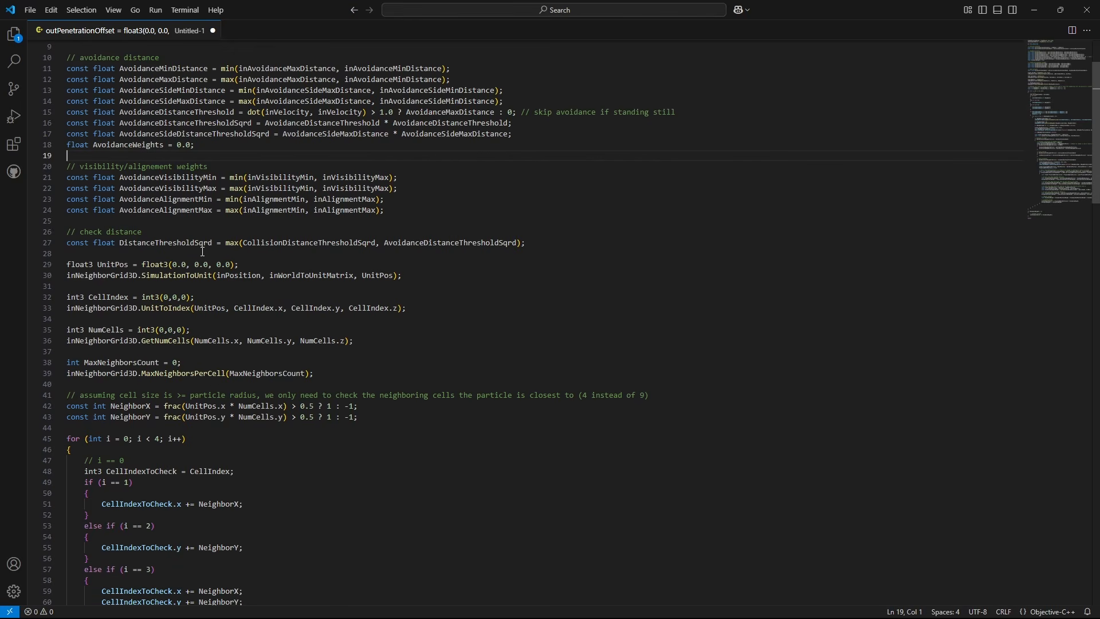
left_click_drag(171, 259, 177, 319)
scroll(176, 319, "down", 2)
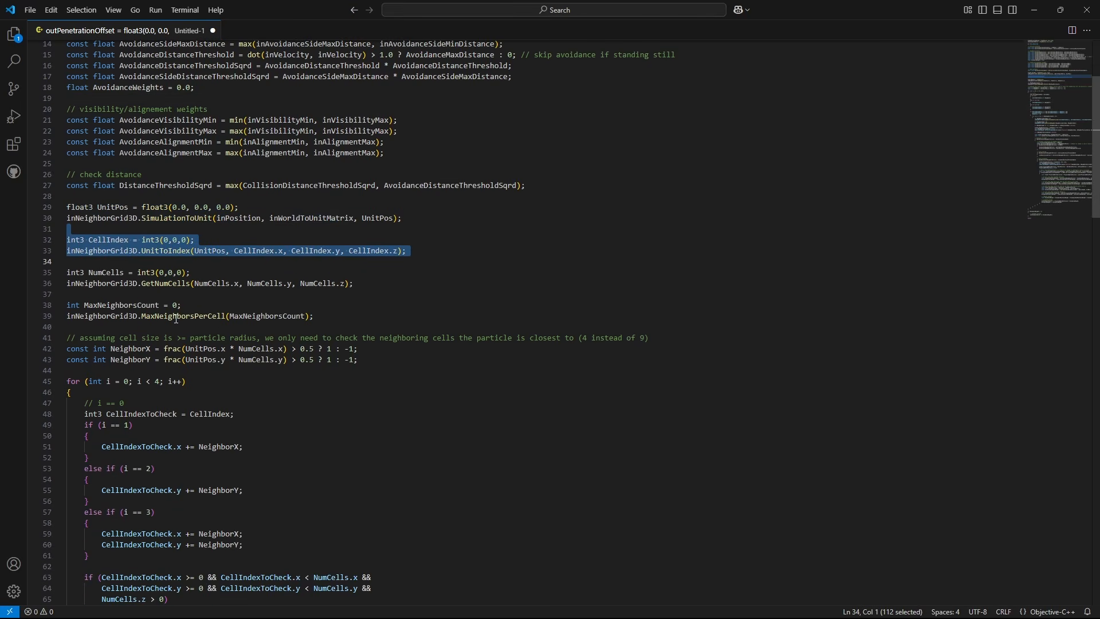
left_click_drag(126, 368, 131, 392)
scroll(131, 392, "down", 3)
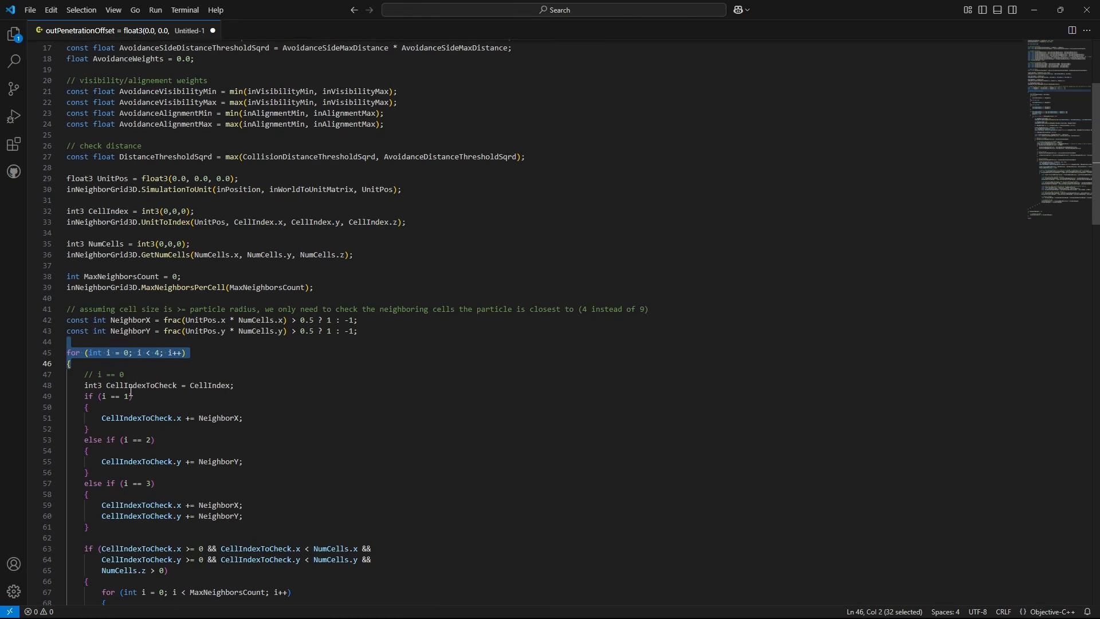
left_click_drag(85, 319, 160, 466)
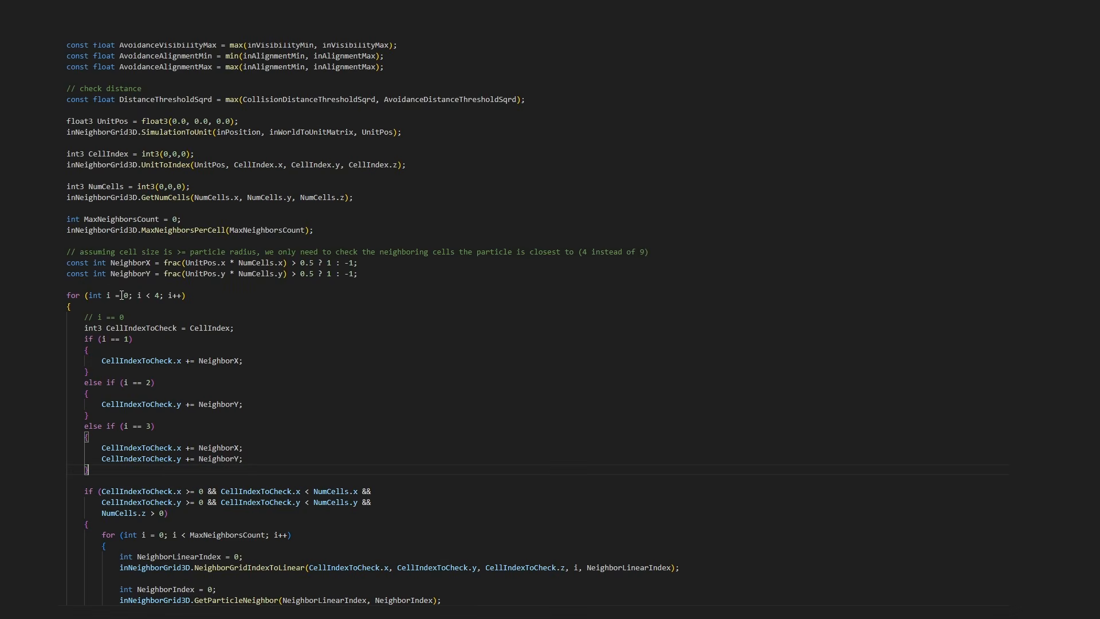
Review the HLSL neighbor loop, covering the neighbor index lookup, the invalid-or-self check, the position read and the squared distance calculation.
left_click_drag(122, 285, 131, 462)
scroll(132, 464, "down", 5)
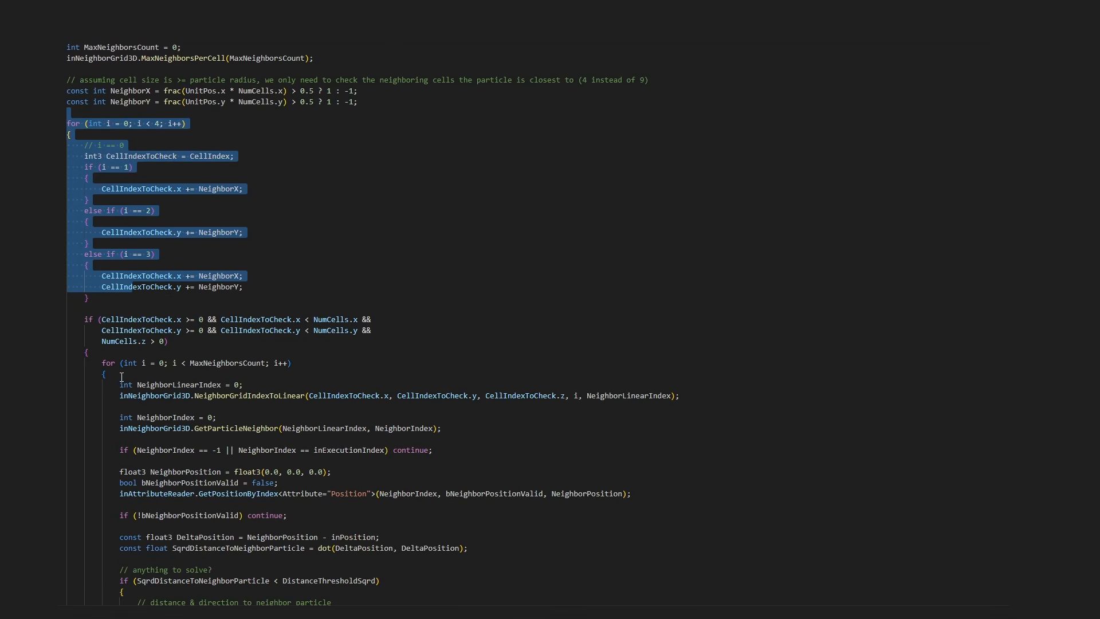
left_click_drag(103, 363, 328, 365)
scroll(352, 365, "down", 2)
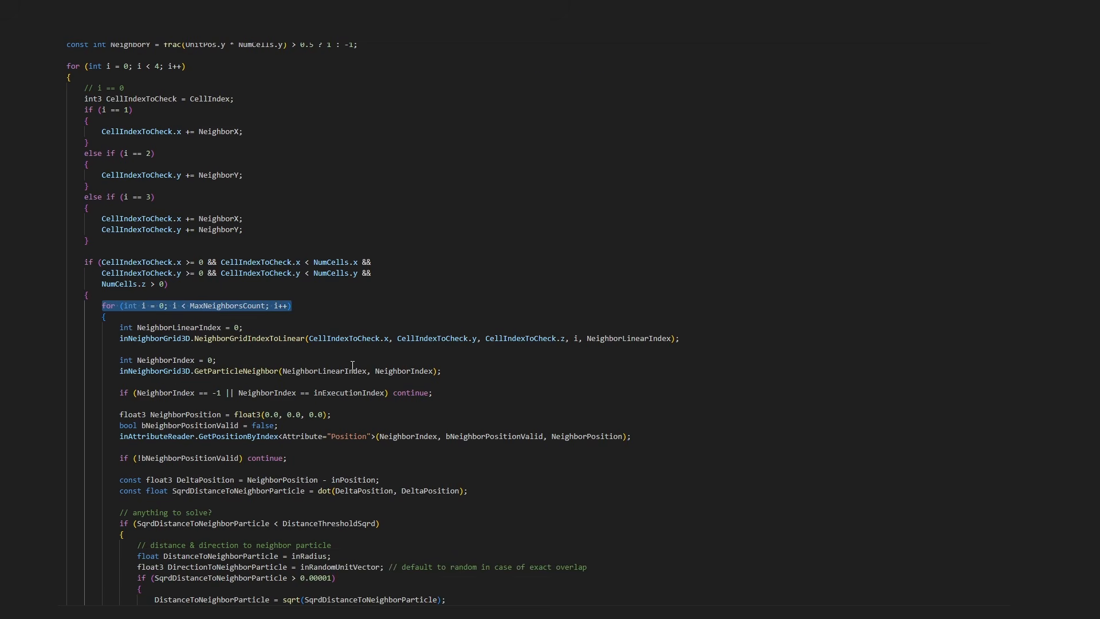
left_click_drag(119, 327, 462, 366)
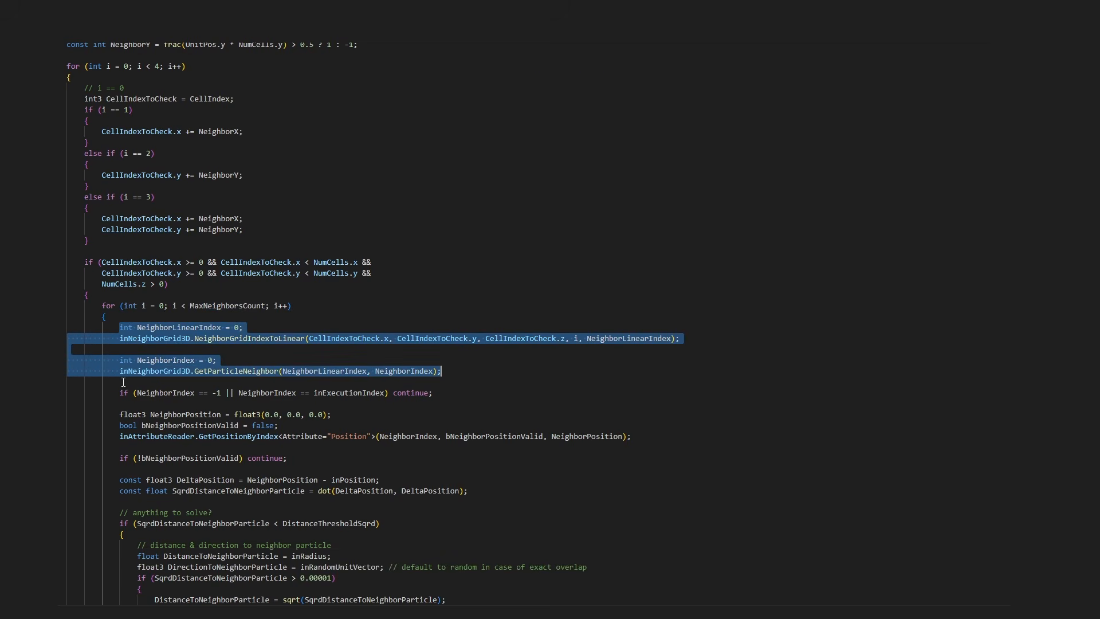
left_click_drag(120, 393, 433, 393)
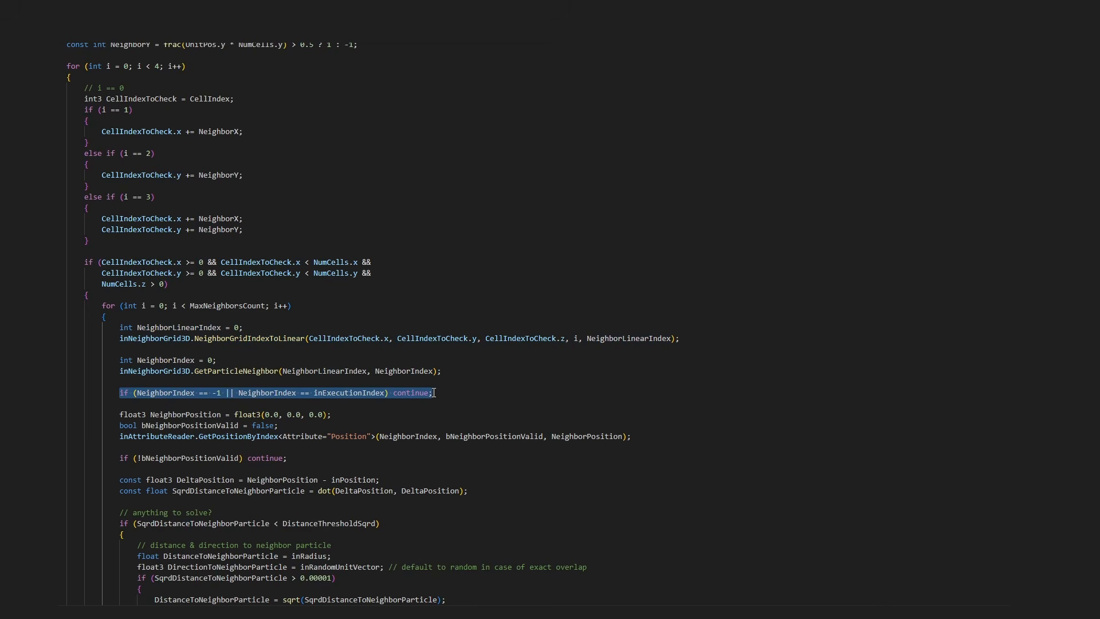
scroll(433, 392, "down", 2)
left_click_drag(138, 376, 611, 376)
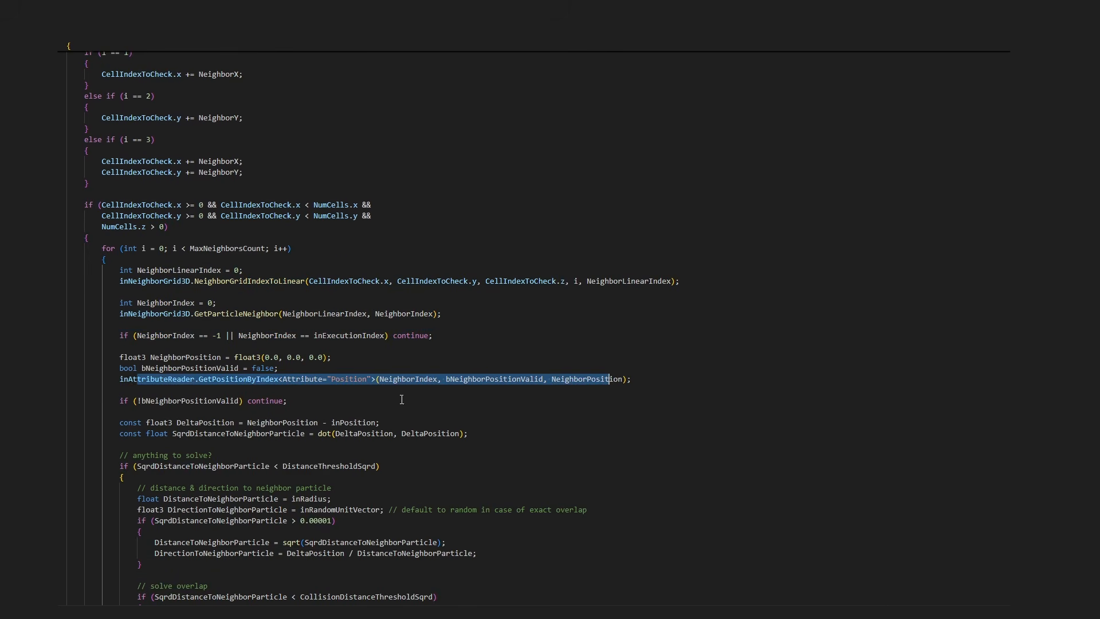
left_click_drag(146, 422, 399, 420)
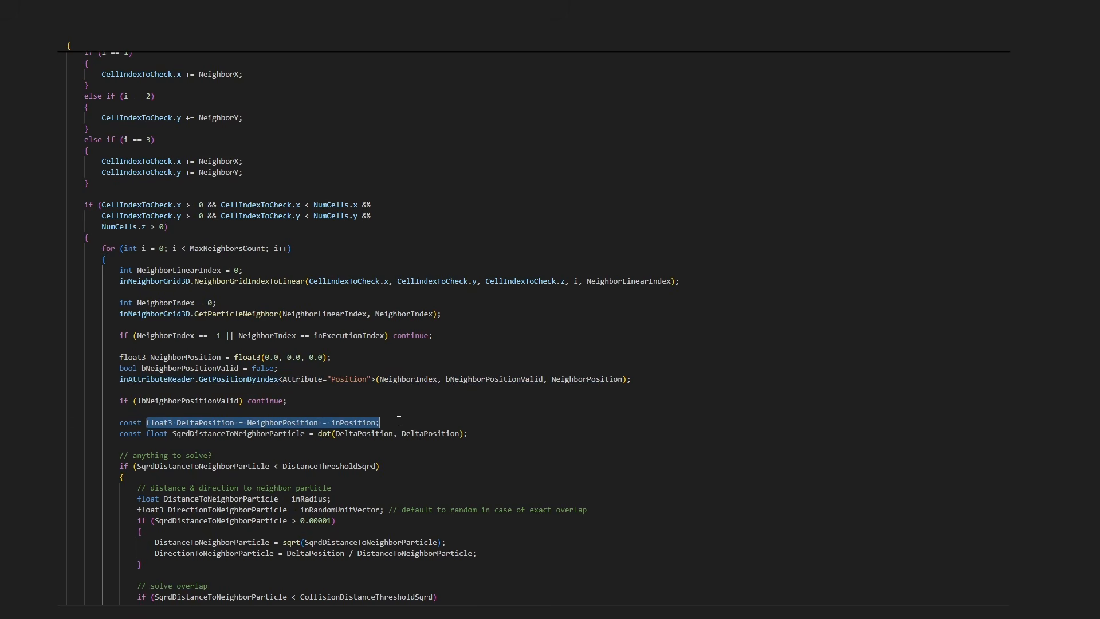
left_click_drag(190, 433, 455, 433)
Examine the distance threshold check, the neighbor distance and direction code, and each term of the overlap penetration offset.
scroll(455, 431, "down", 2)
scroll(339, 403, "down", 2)
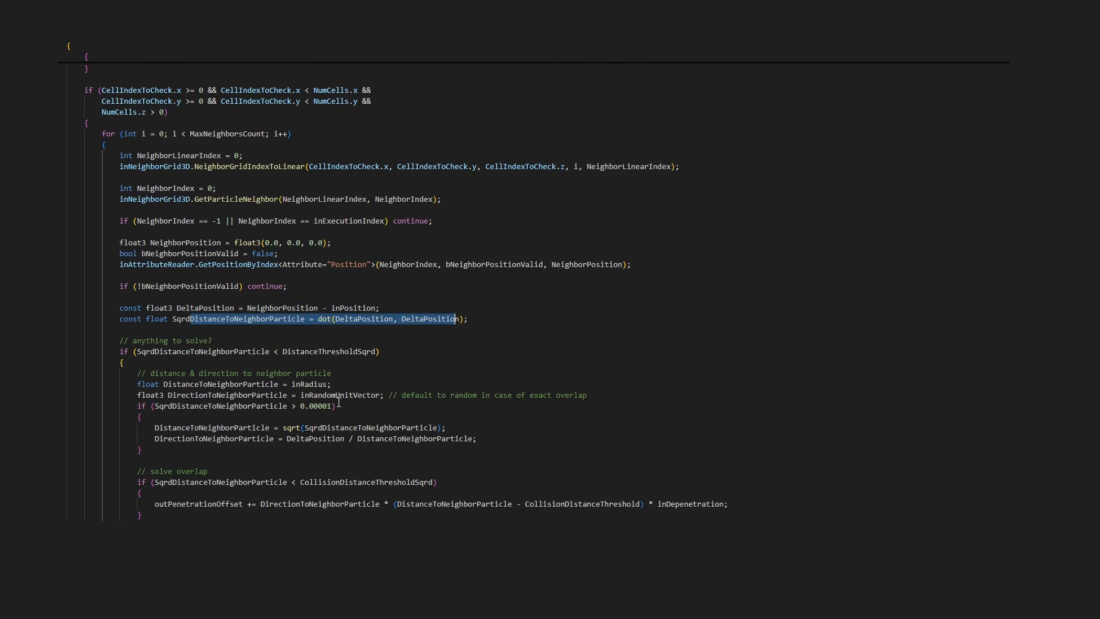
left_click_drag(172, 352, 315, 351)
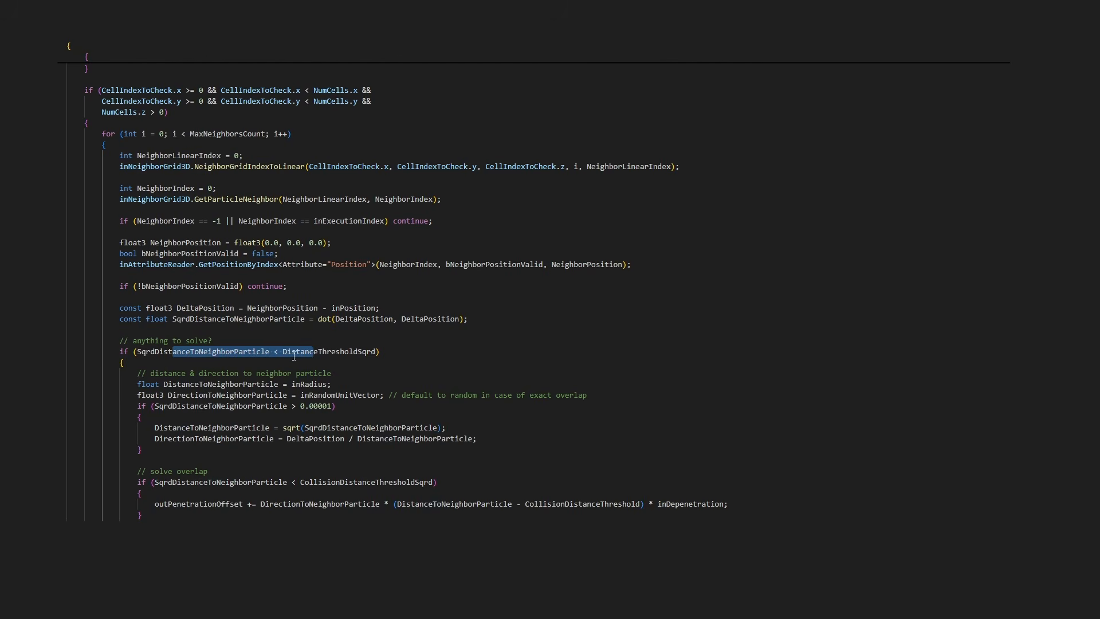
left_click_drag(151, 384, 347, 389)
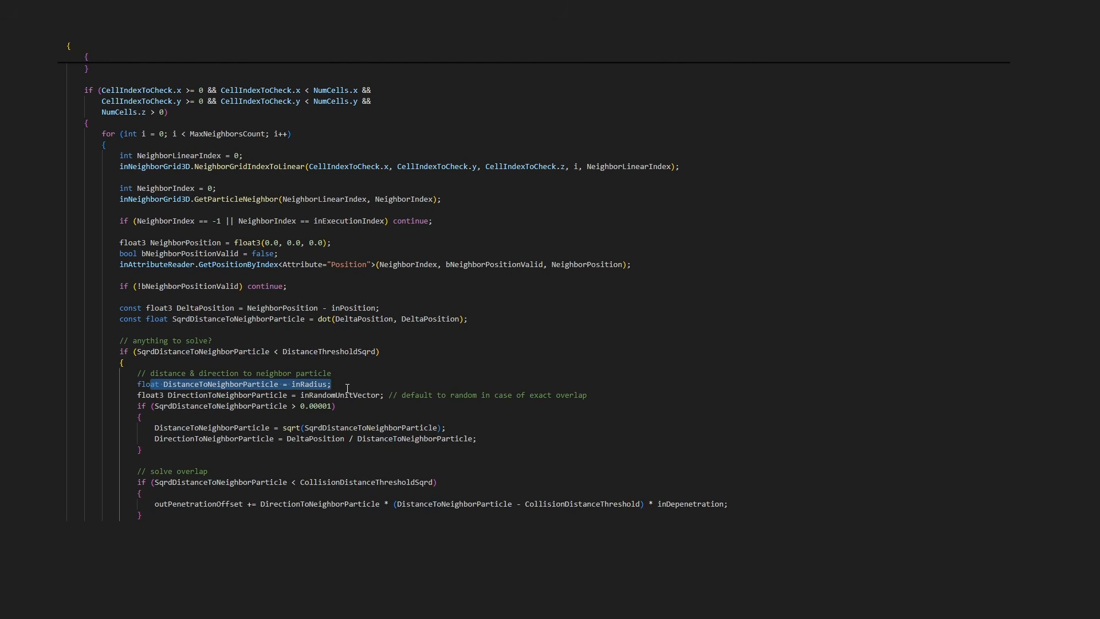
left_click_drag(171, 427, 453, 438)
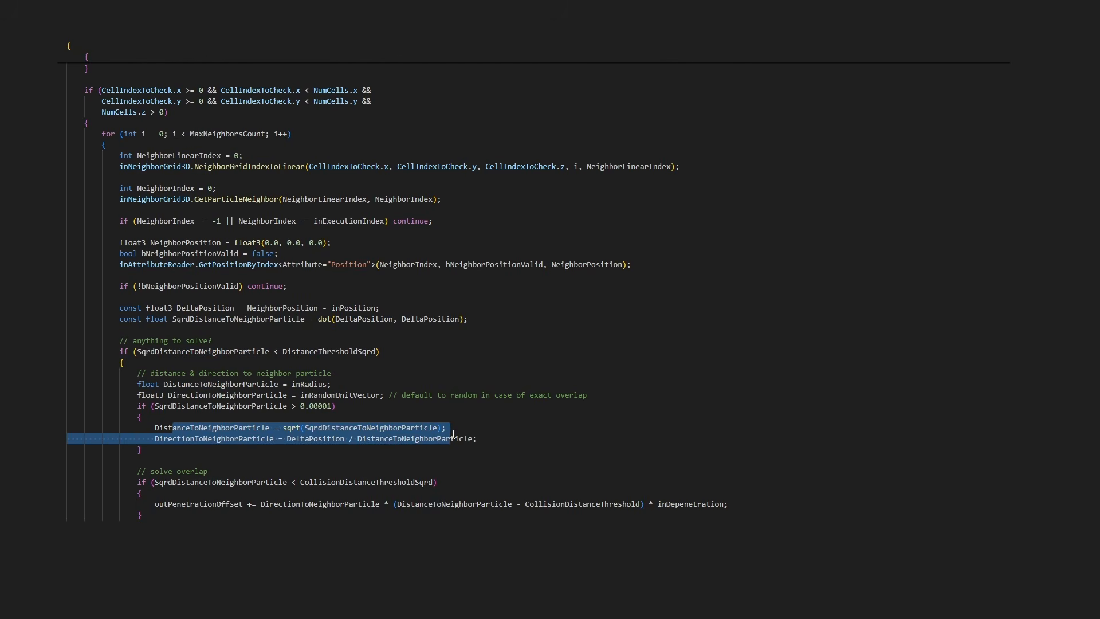
scroll(453, 433, "down", 4)
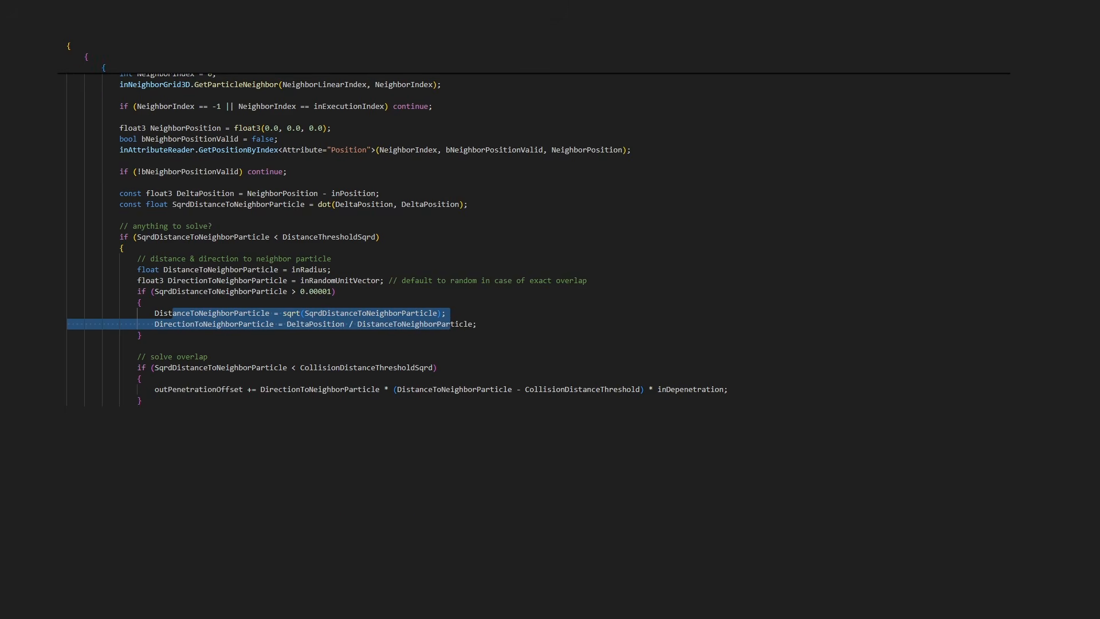
left_click_drag(180, 370, 402, 370)
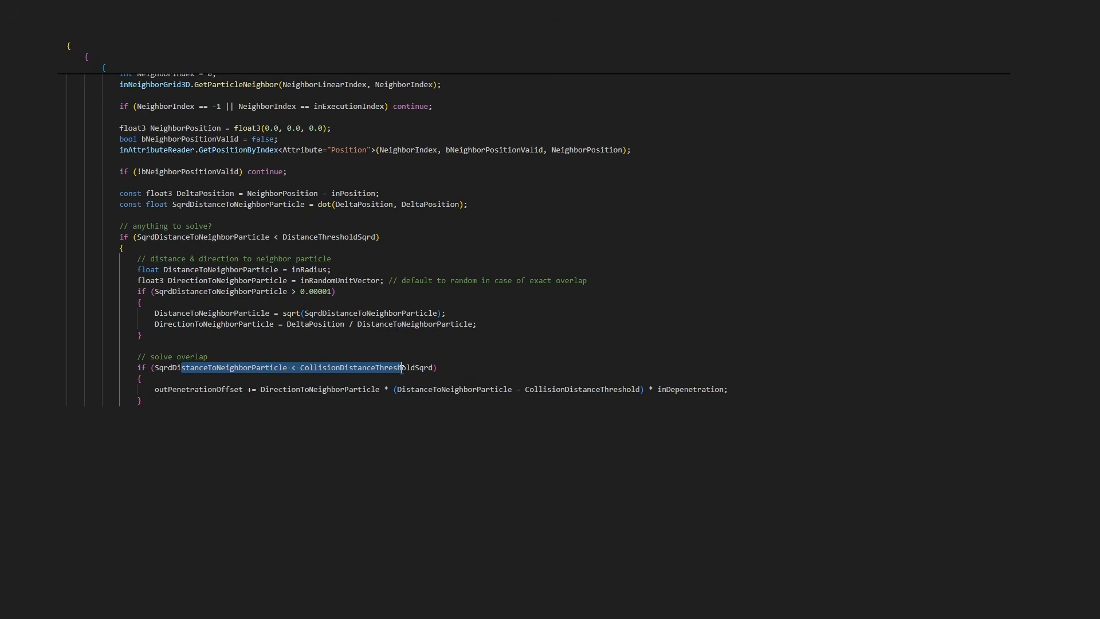
left_click_drag(170, 392, 250, 394)
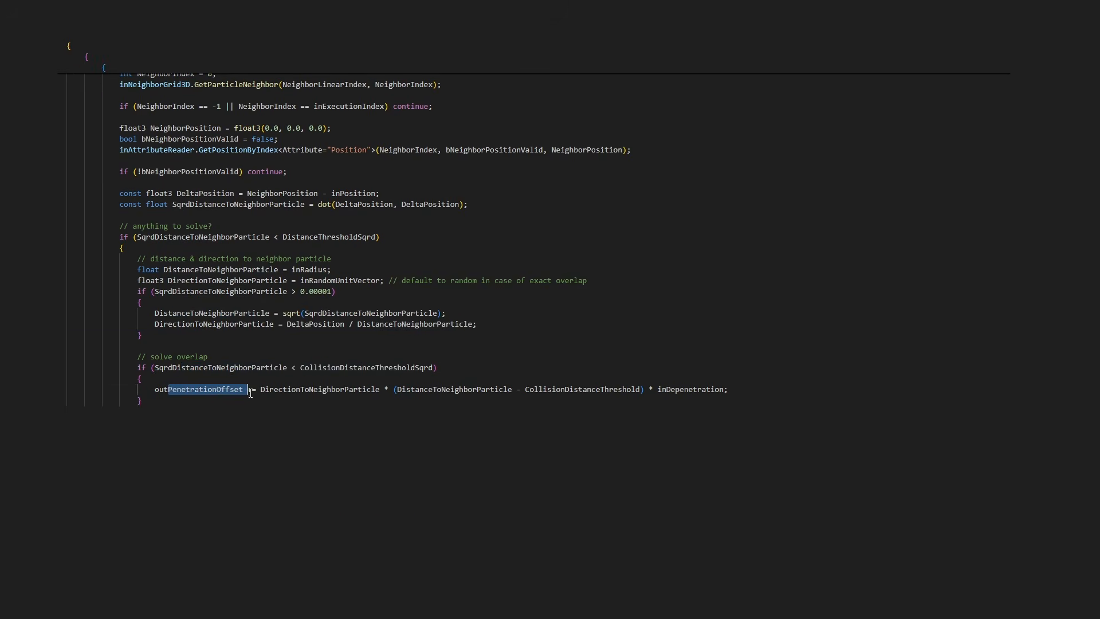
double_click(307, 391)
double_click(453, 389)
left_click(548, 389)
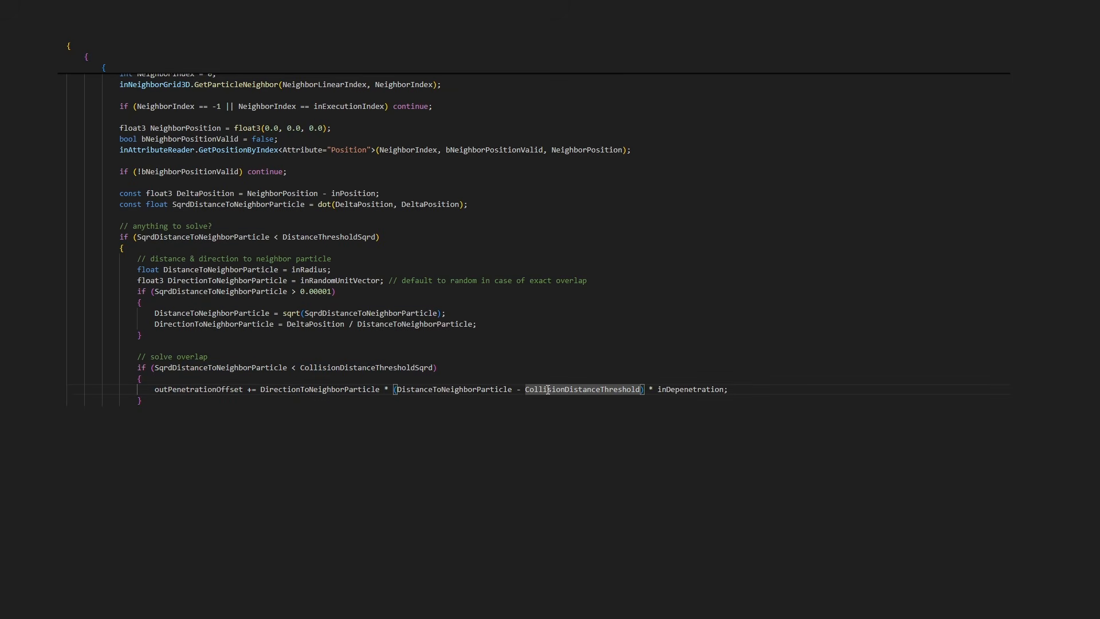
double_click(695, 389)
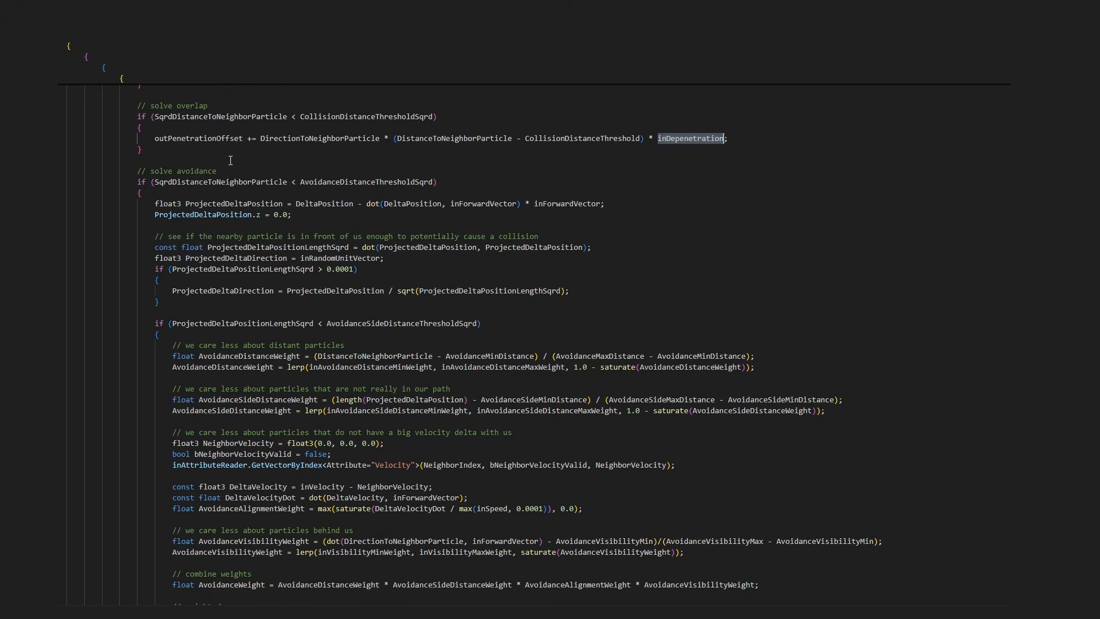
Examine the avoidance distance check, its threshold definition with the velocity condition, and the ProjectedDeltaPosition calculation.
left_click_drag(171, 182, 398, 182)
double_click(399, 182)
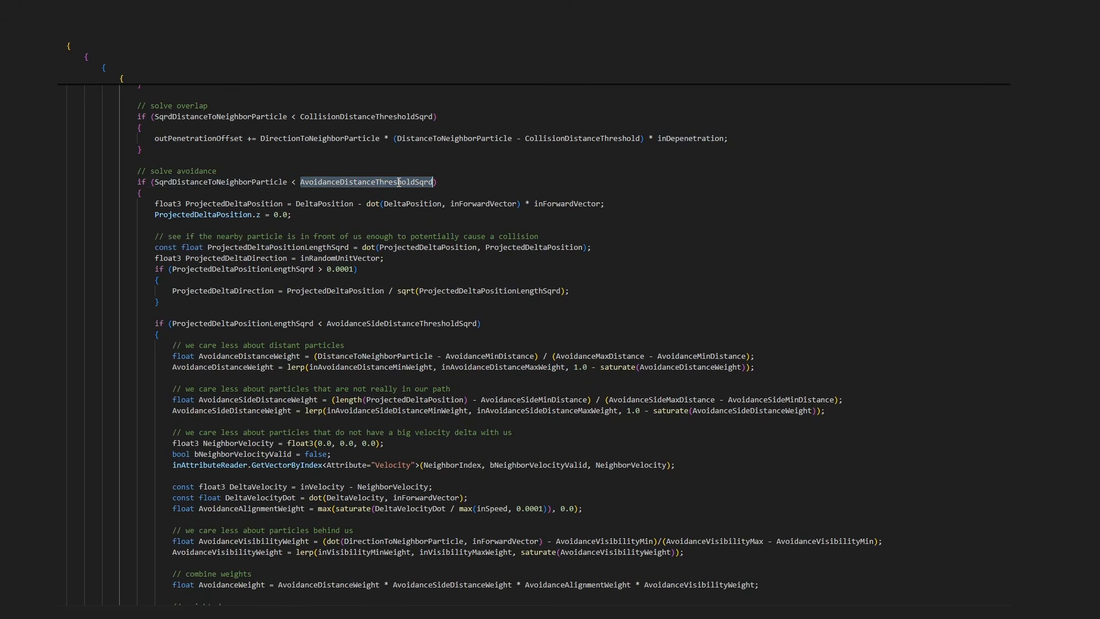
scroll(399, 182, "up", 15)
left_click_drag(250, 198, 395, 198)
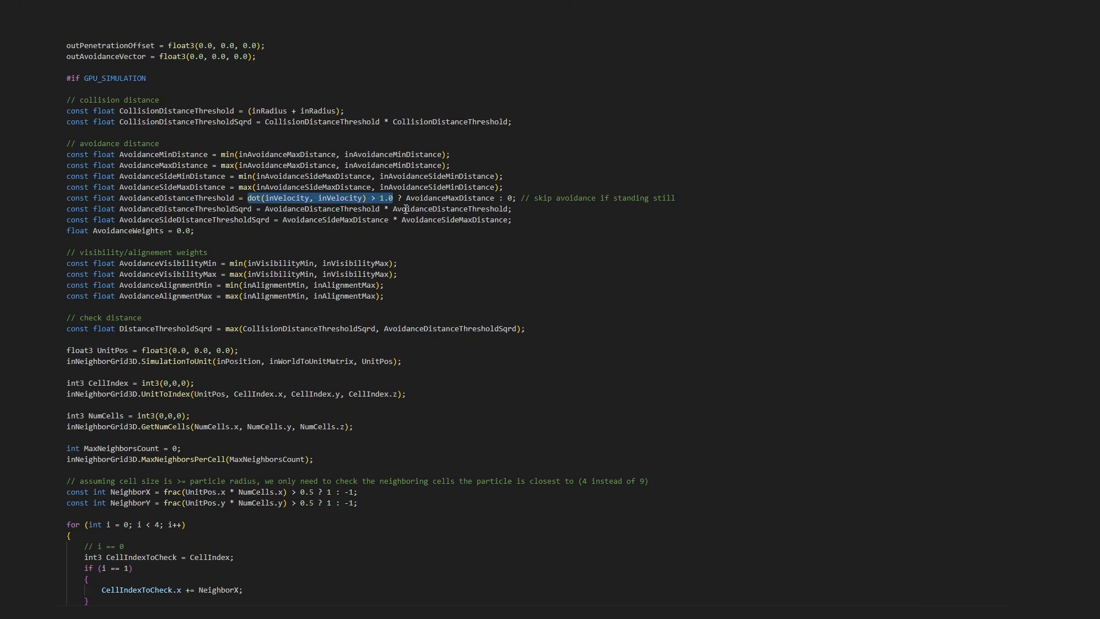
double_click(405, 209)
scroll(406, 209, "down", 15)
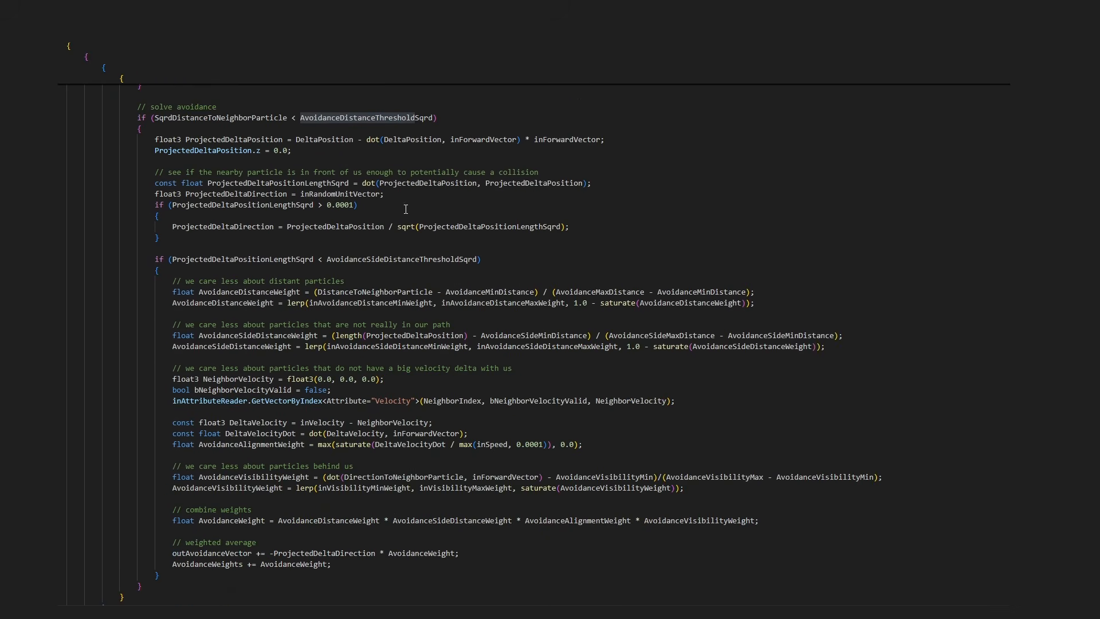
double_click(354, 117)
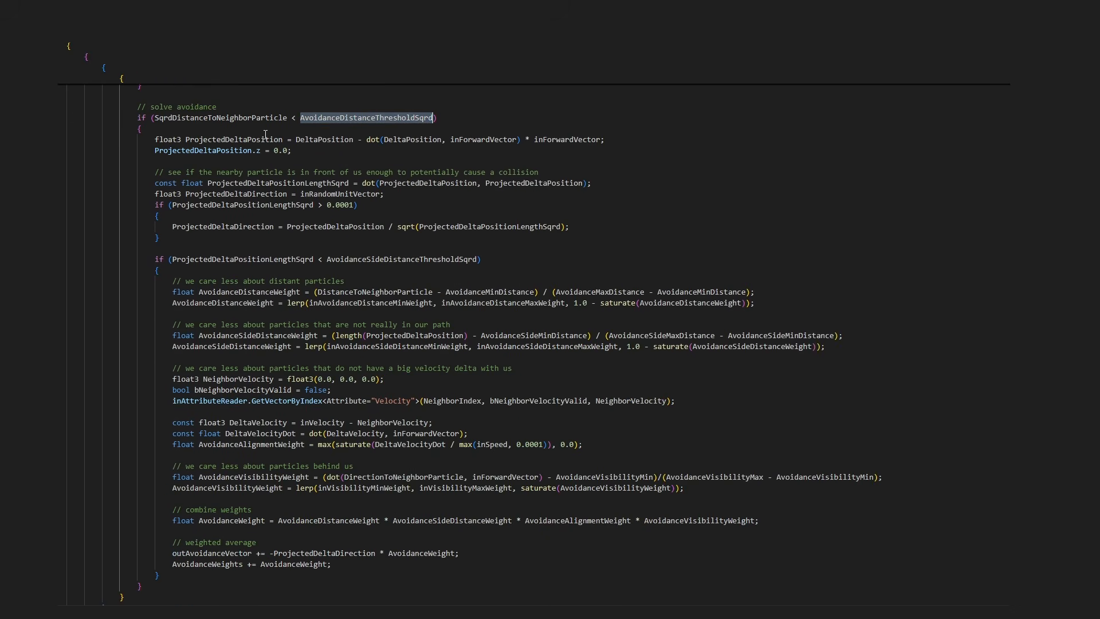
left_click_drag(185, 139, 565, 141)
left_click(566, 141)
double_click(565, 141)
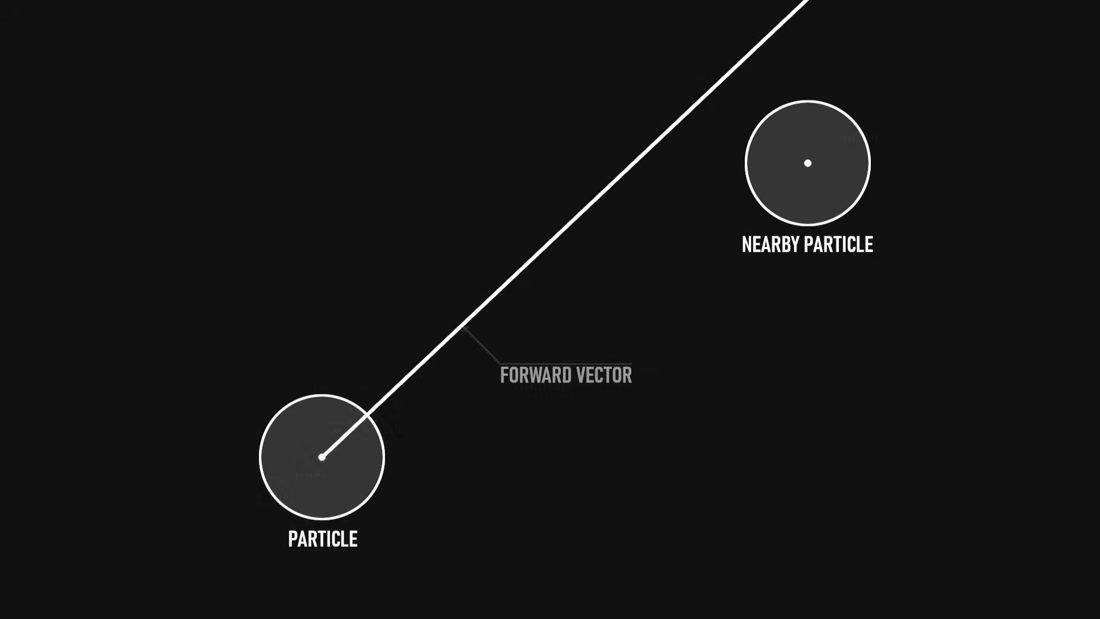
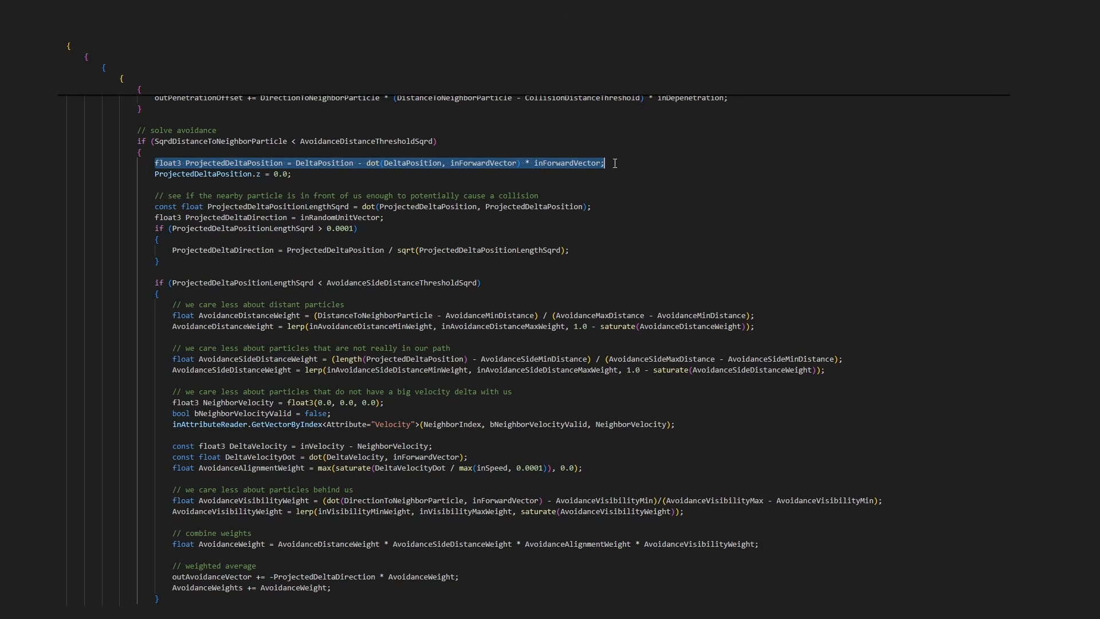
Review how outAvoidanceVector is accumulated and averaged, and which factors are multiplied into AvoidanceWeight.
scroll(614, 163, "down", 6)
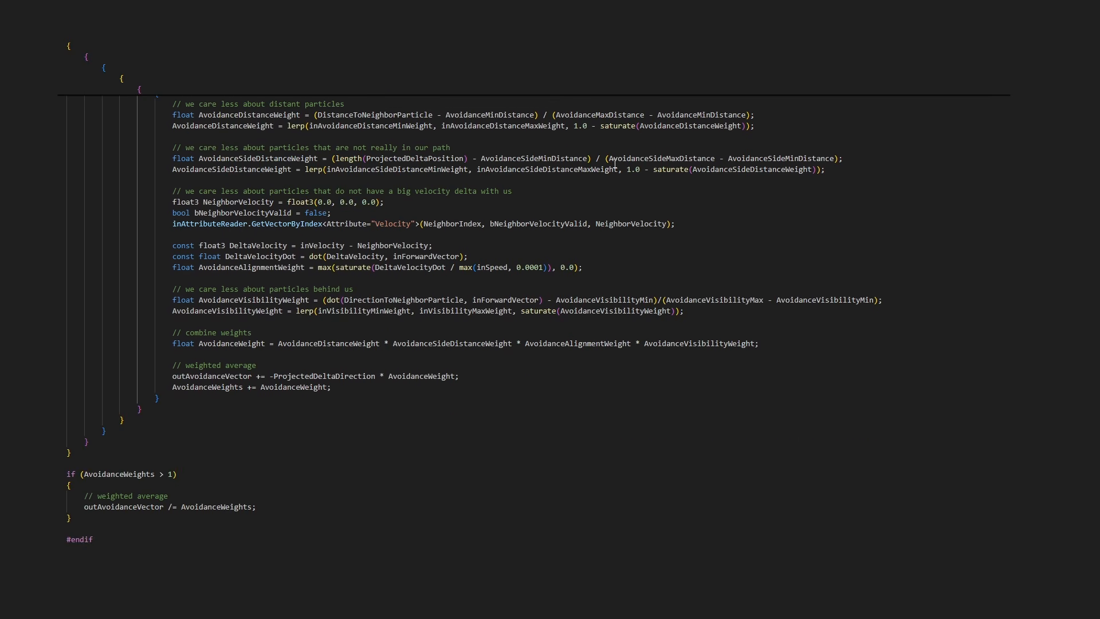
double_click(135, 507)
left_click(290, 510, "shift")
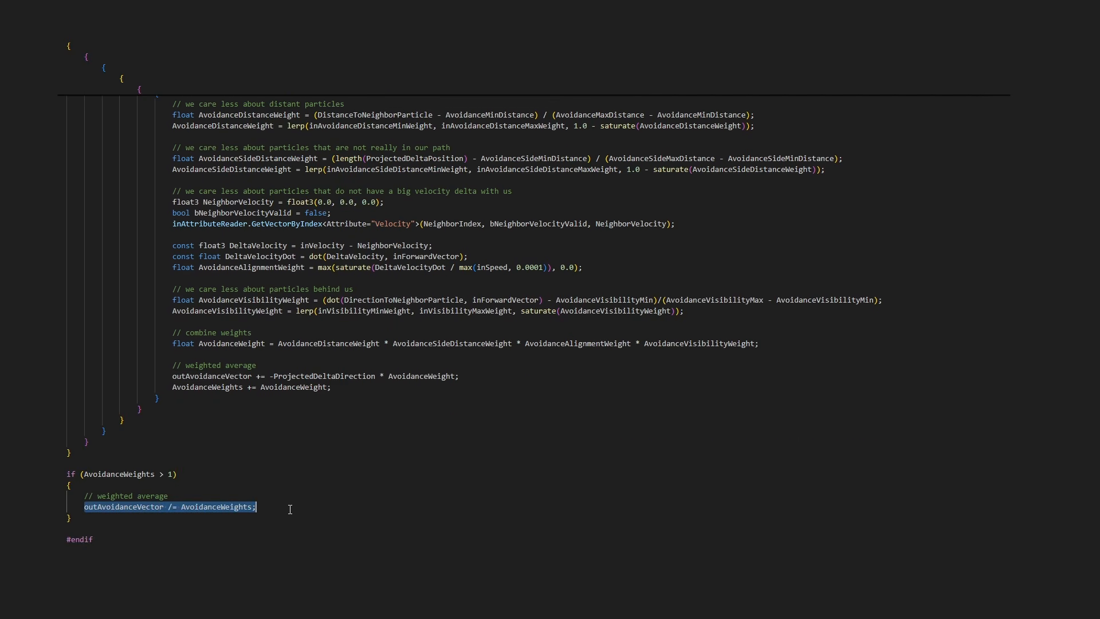
double_click(233, 378)
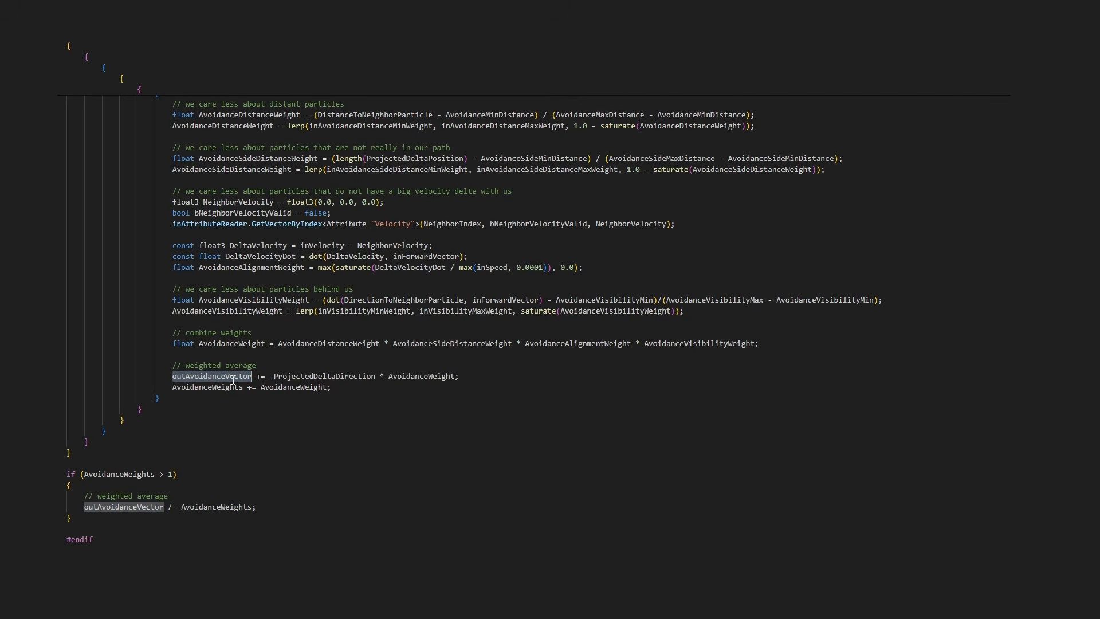
double_click(298, 377)
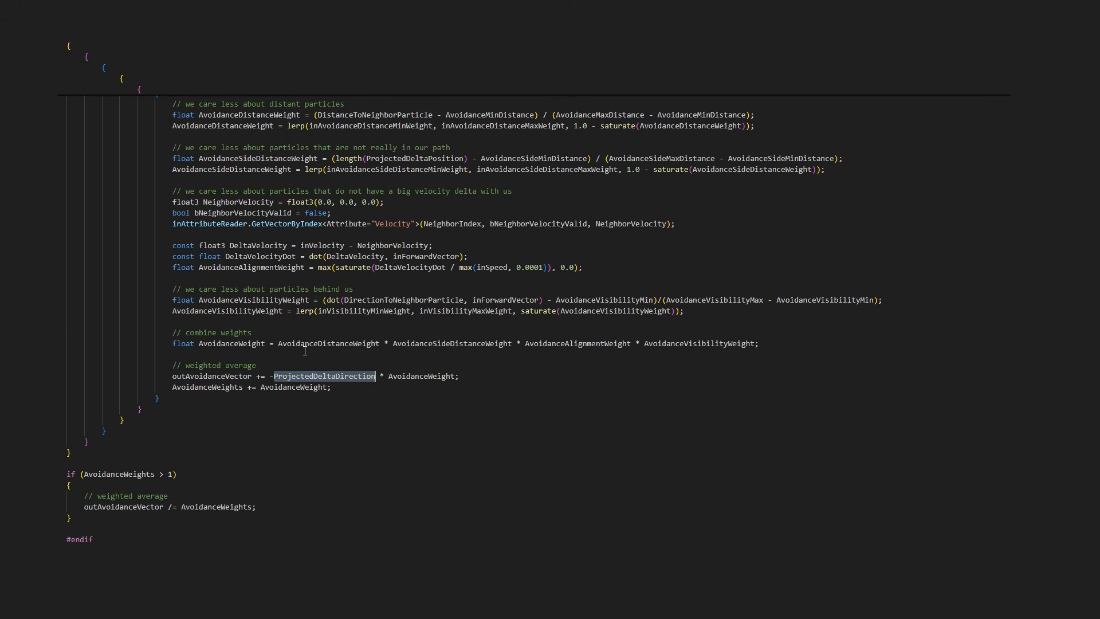
left_click(284, 343)
left_click(728, 343, "shift")
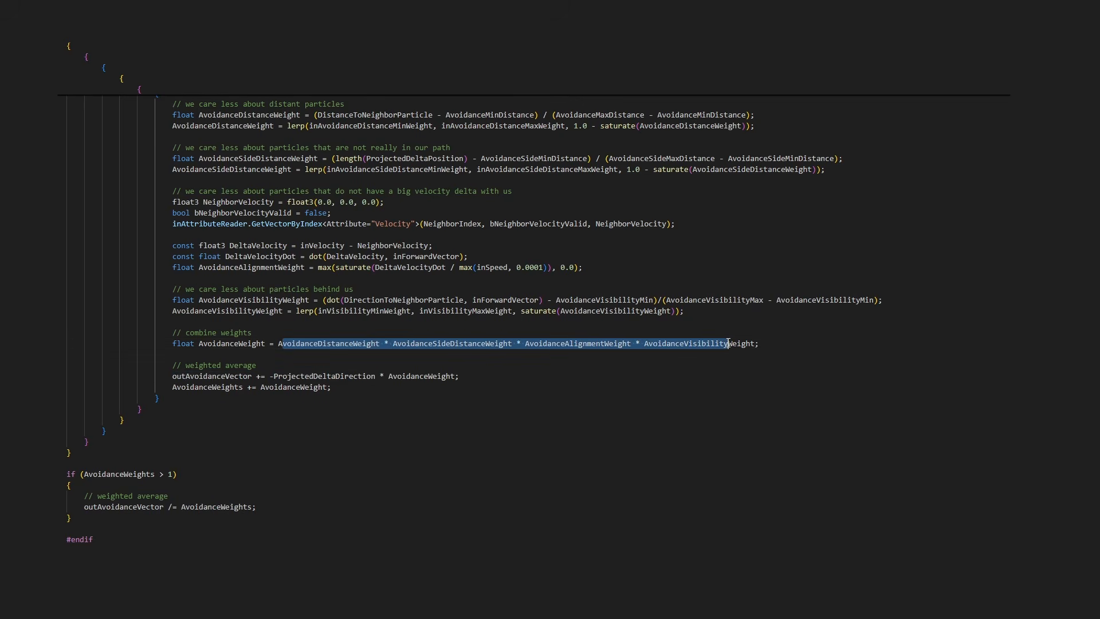
Examine the distance, side distance, alignment and visibility weight code, and trace AvoidanceWeight into the final weighted average.
scroll(681, 323, "up", 2)
left_click_drag(252, 172, 439, 181)
left_click_drag(217, 215, 403, 226)
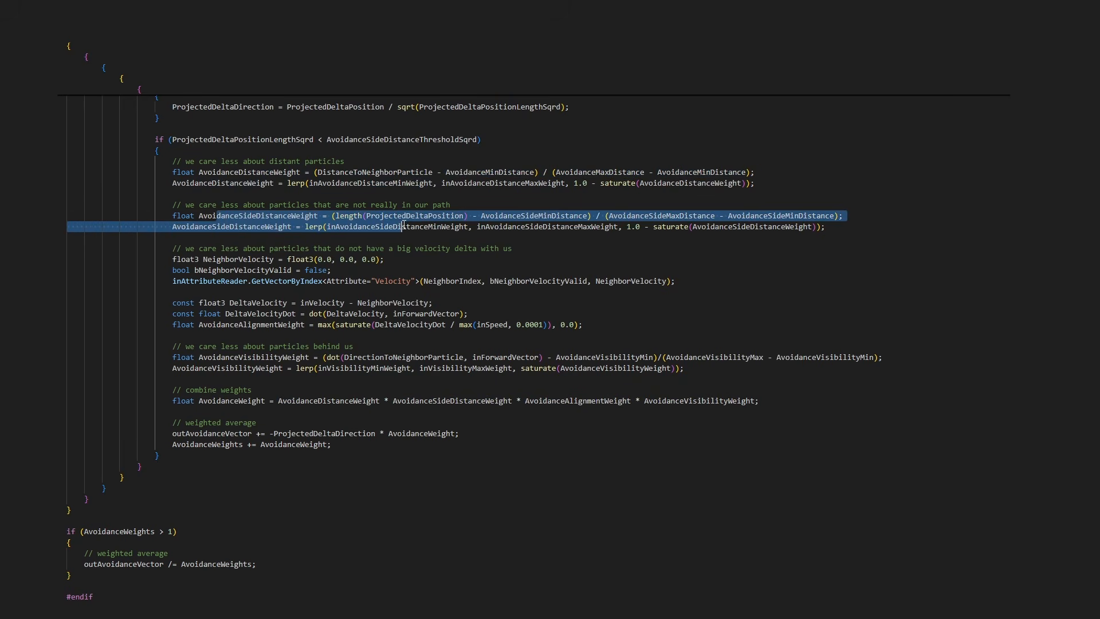
left_click_drag(245, 259, 429, 324)
left_click_drag(247, 357, 549, 365)
left_click(263, 396)
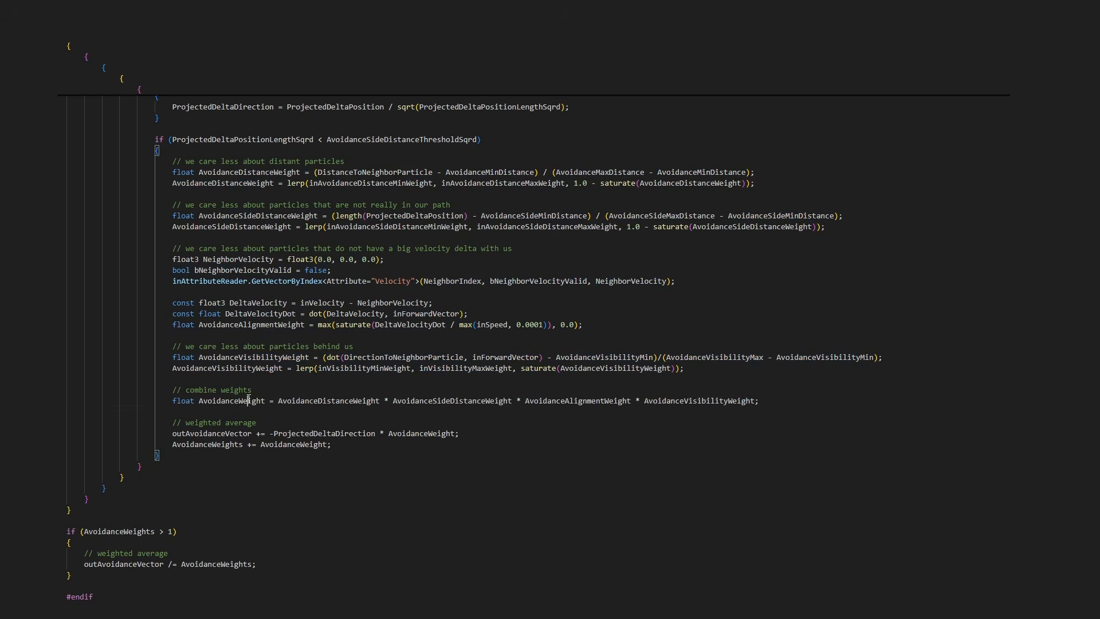
left_click(432, 434)
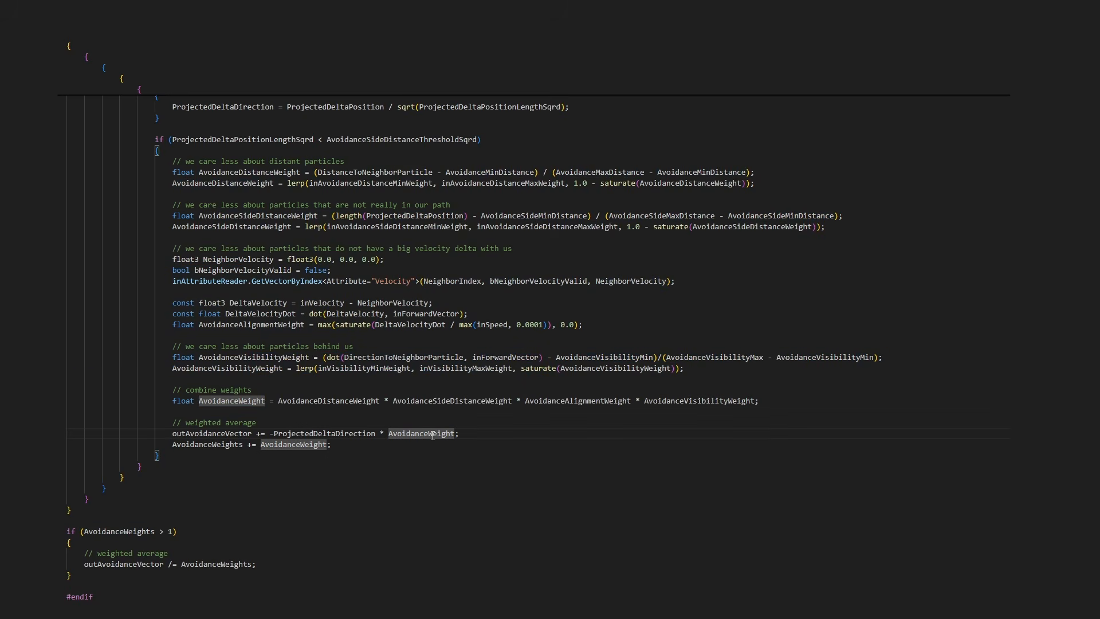
left_click(155, 563)
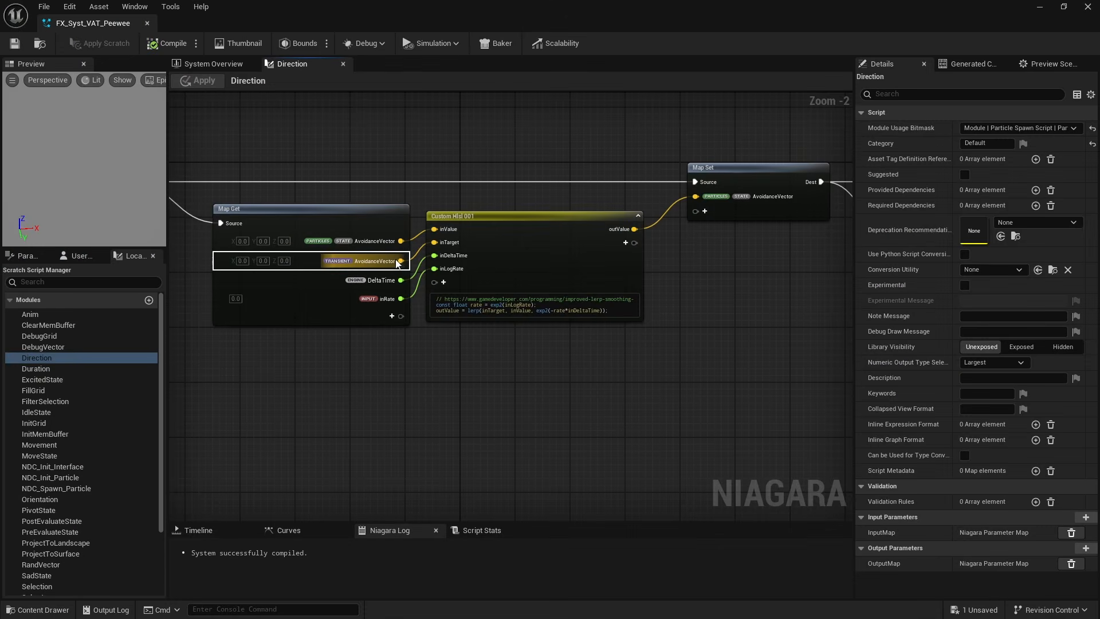
In the Niagara editor's Direction module graph, examine the AvoidanceVector smoothing nodes and the nodes that feed ForwardVector.
left_click_drag(348, 155, 752, 339)
right_click_drag(757, 336, 217, 339)
right_click_drag(531, 382, 309, 384)
left_click_drag(301, 147, 832, 407)
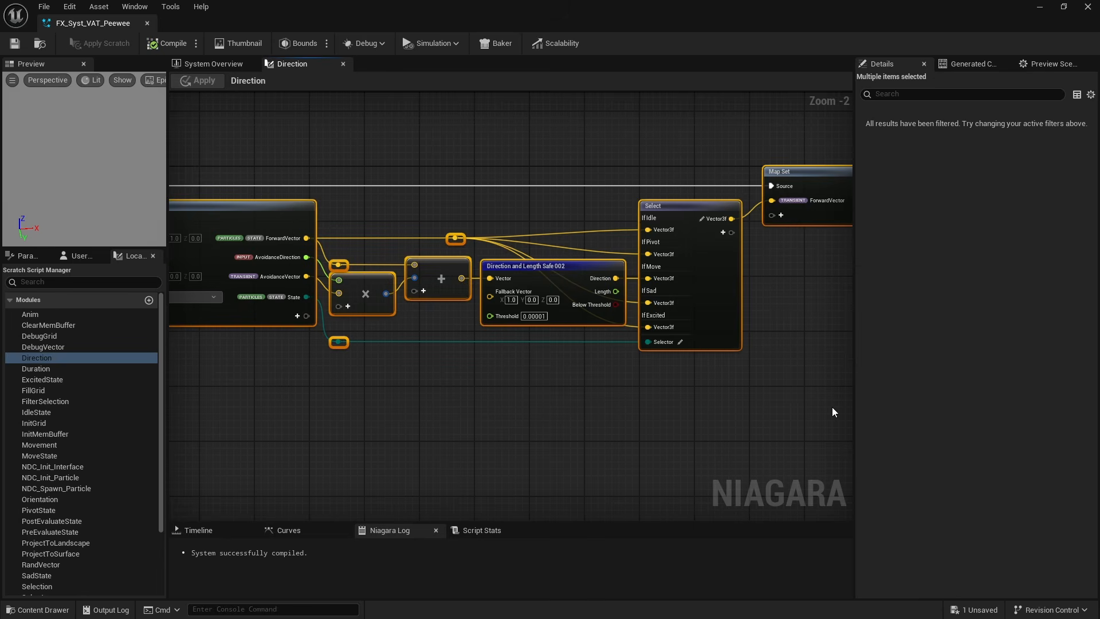
Return to the system overview and inspect the Alignment Debug Line renderer in the Swarm emitter's Render section.
left_click(219, 67)
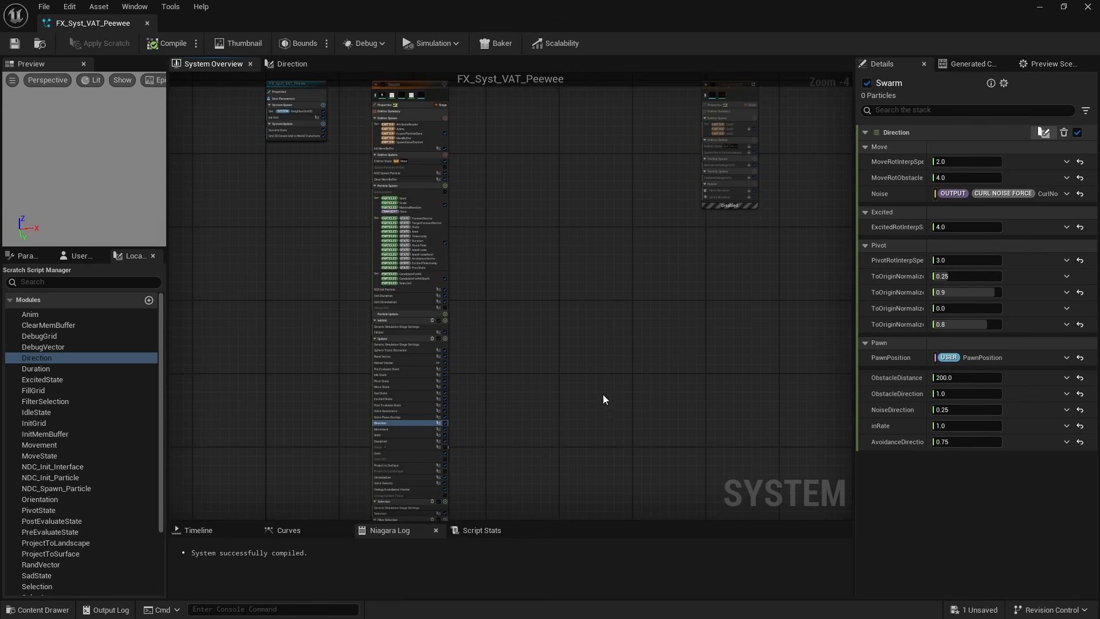
scroll(589, 325, "up", 3)
right_click_drag(537, 388, 640, 383)
left_click(456, 358)
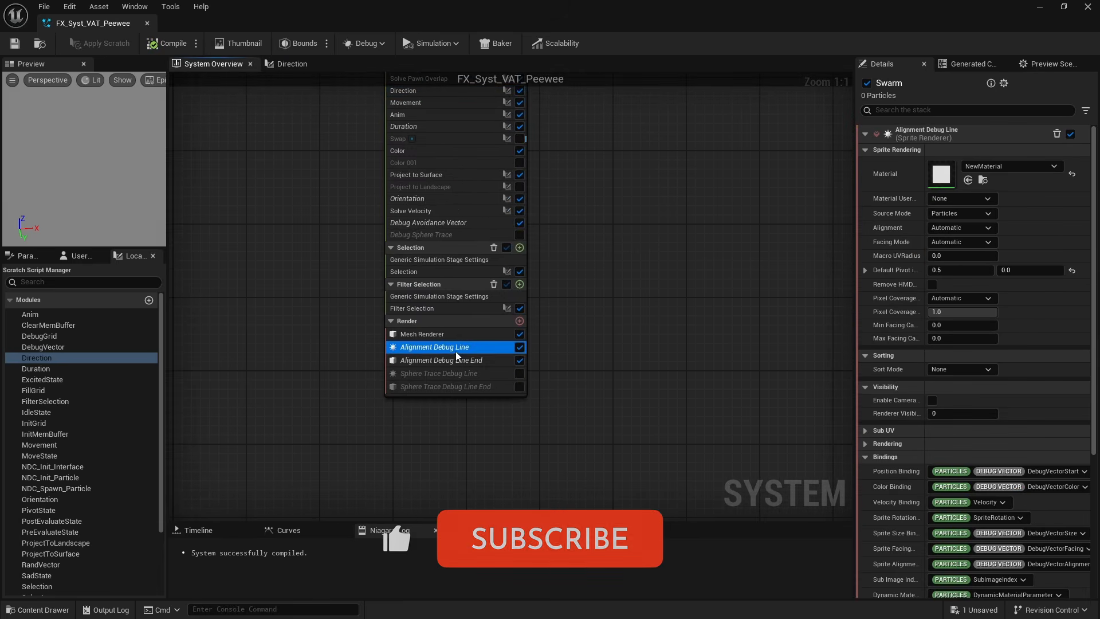
scroll(1050, 494, "down", 2)
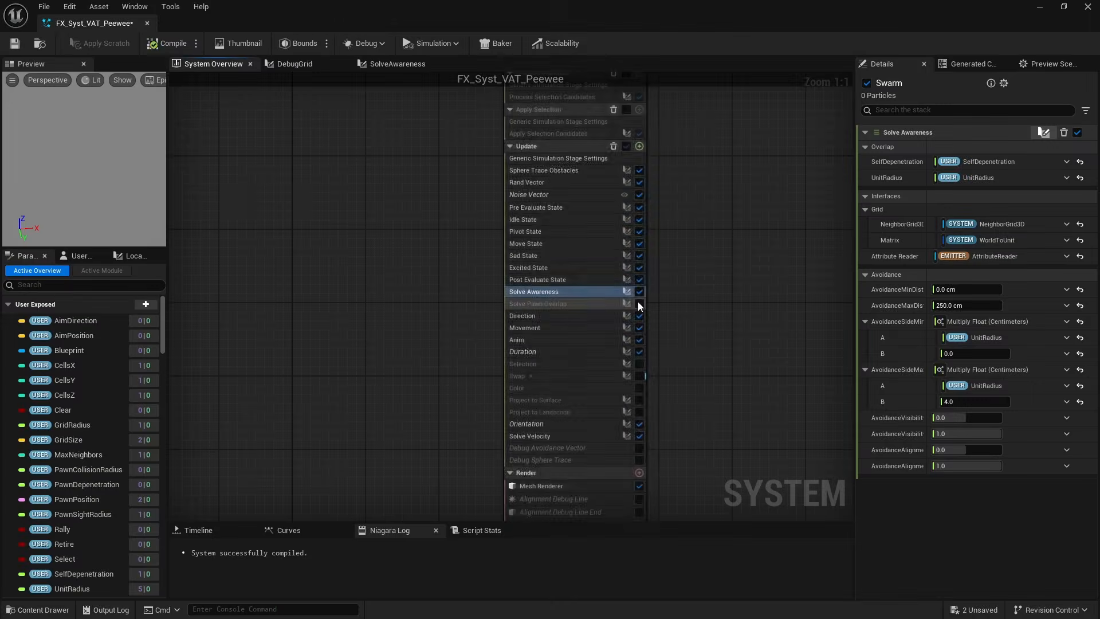
Enable the Solve Pawn Overlap module in the Swarm emitter's Update stage.
left_click(638, 303)
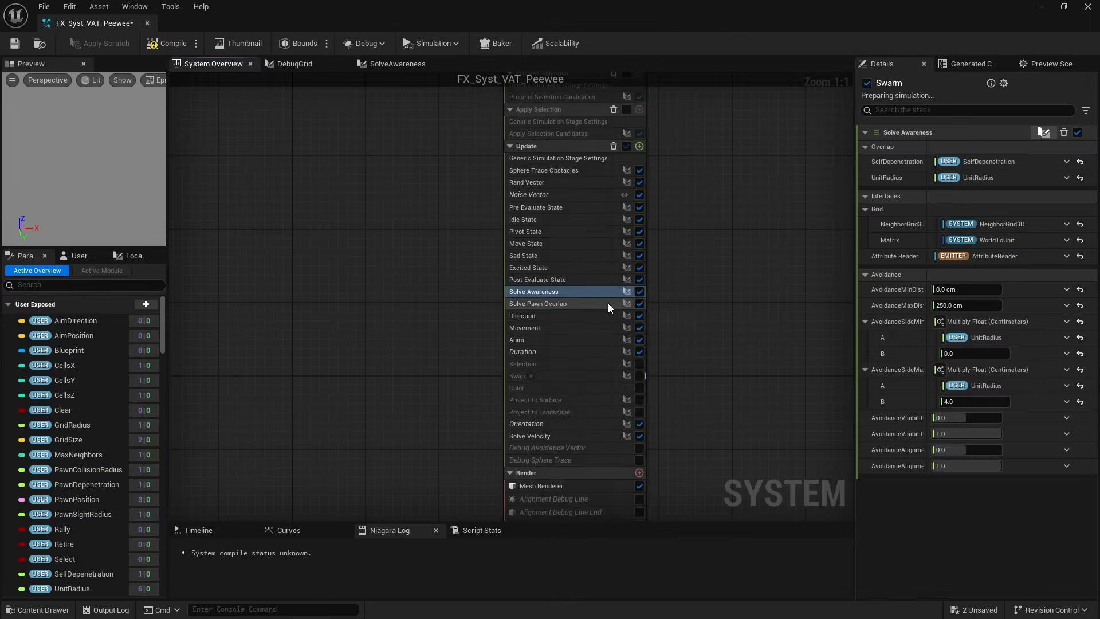
Inspect the pawn inputs of the Solve Pawn Overlap module and the matching Pawn and Unit user parameters.
left_click(607, 304)
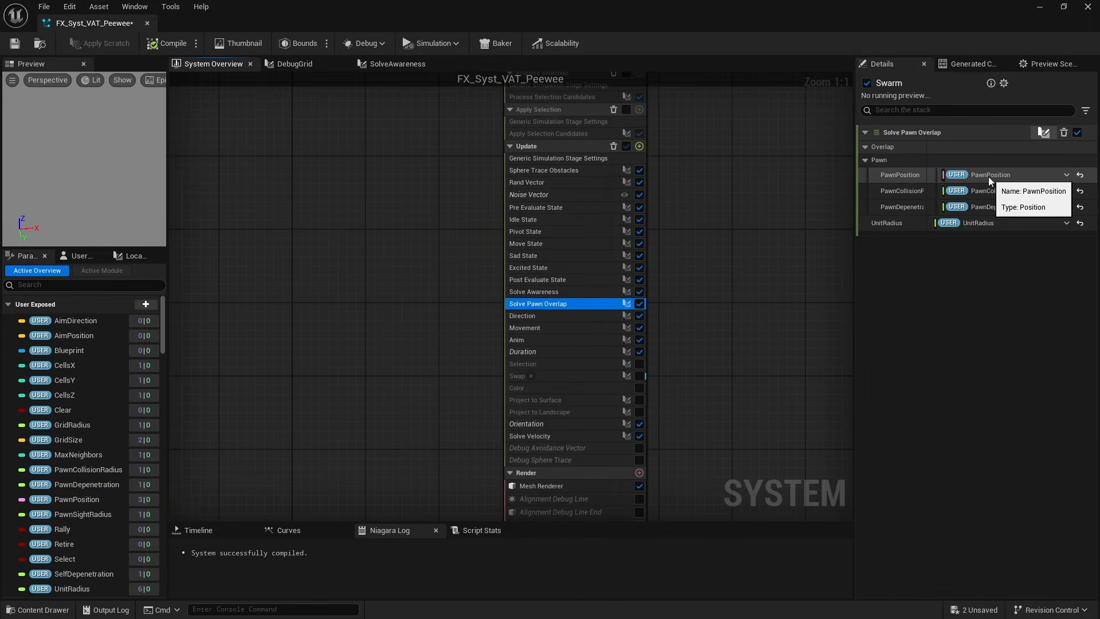
left_click(82, 256)
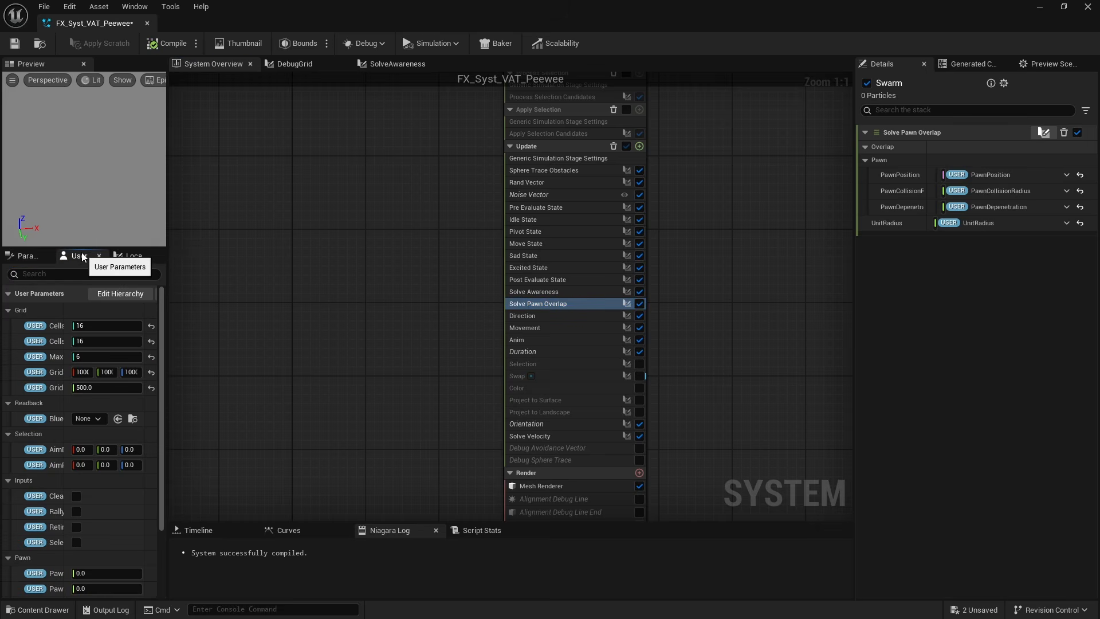
scroll(75, 298, "down", 3)
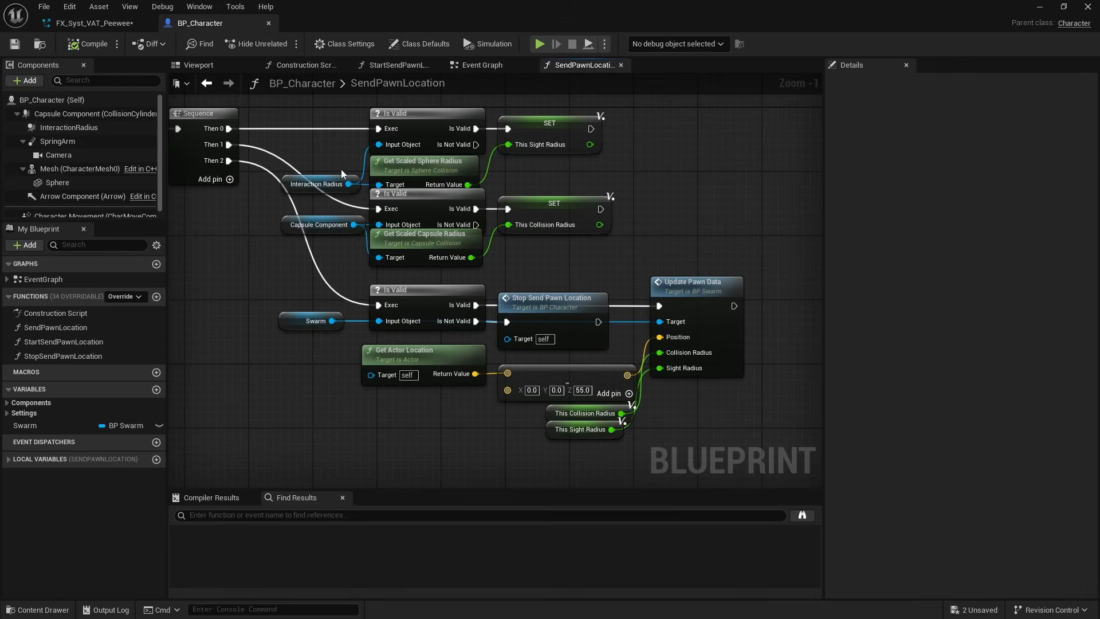
In BP_Character's SendPawnLocation function, examine the Update Pawn Data node and the position and radius values feeding it.
key("ctrl+a")
double_click(685, 325)
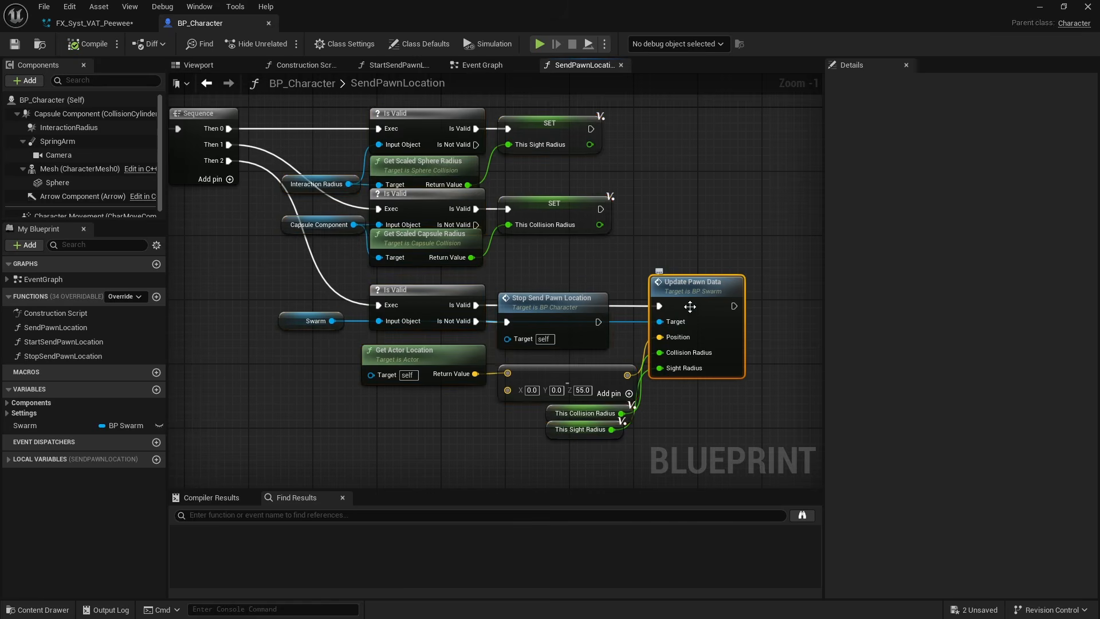
scroll(693, 307, "up", 4)
left_click_drag(409, 360, 501, 207)
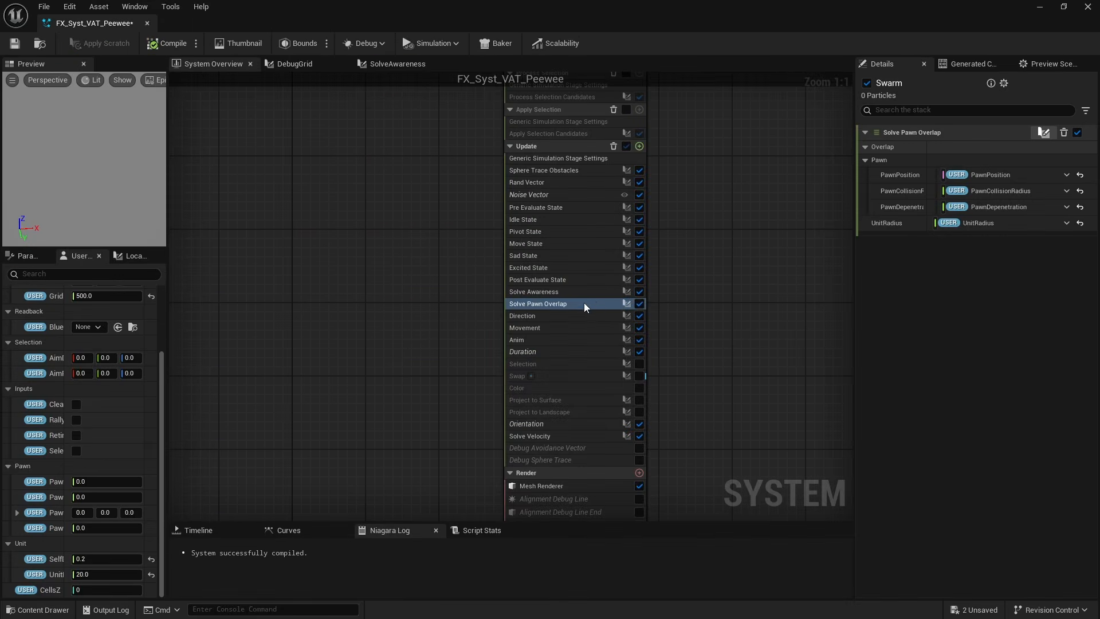
Open the Solve Pawn Overlap script and examine the planar distance, collision test and depenetration lines in the Solve Pawn Collision code.
double_click(583, 302)
scroll(414, 362, "up", 5)
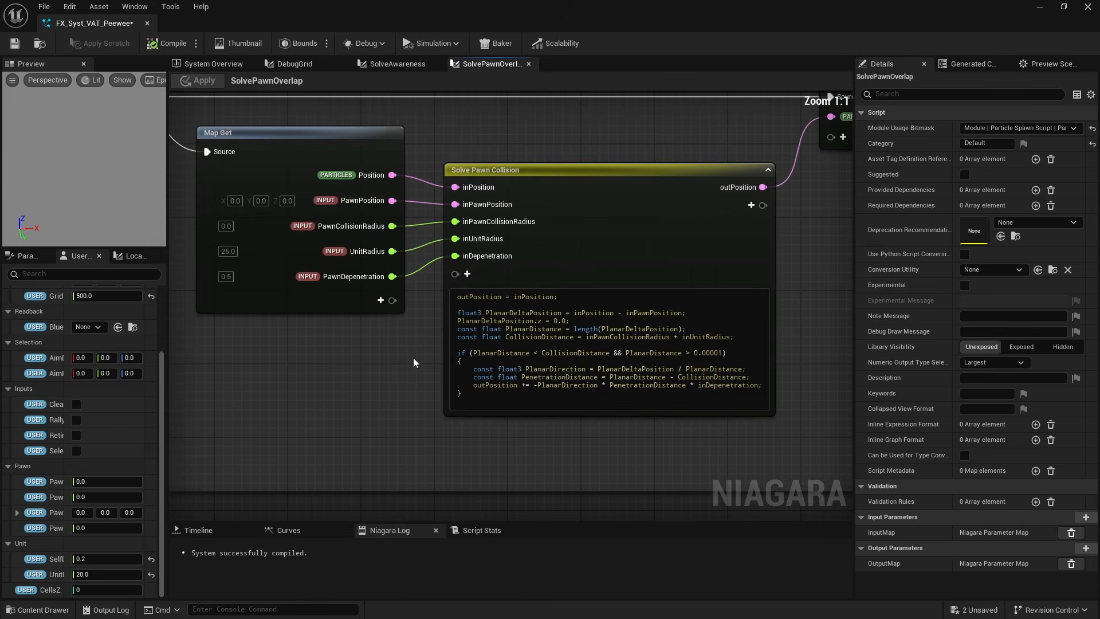
right_click_drag(413, 362, 367, 352)
left_click_drag(467, 302, 626, 303)
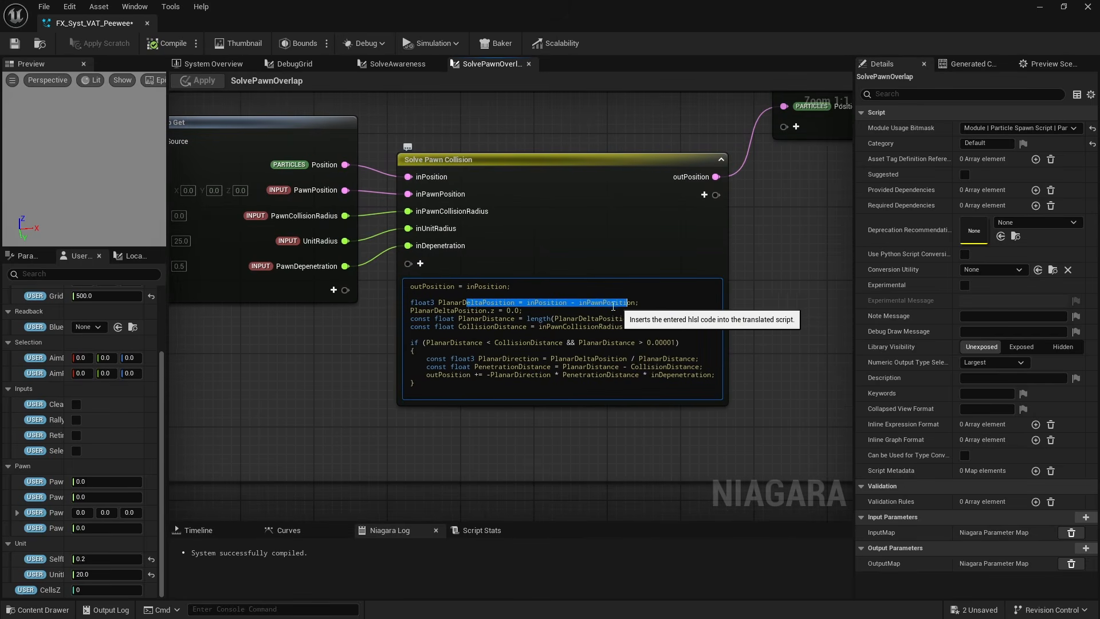
left_click_drag(438, 342, 586, 343)
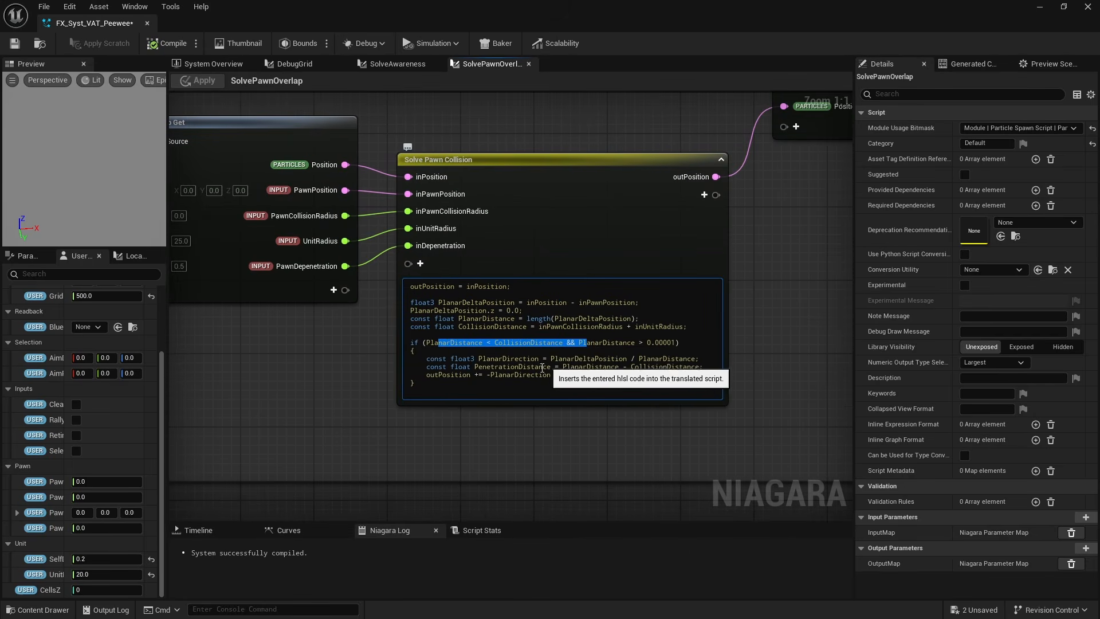
left_click_drag(454, 375, 676, 376)
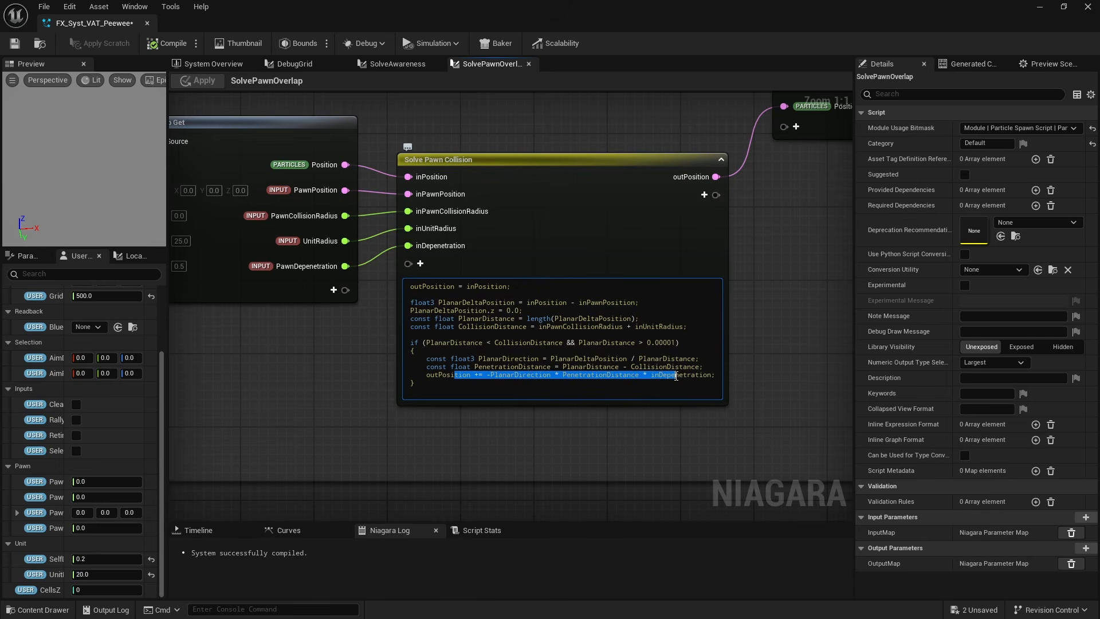
right_click_drag(721, 362, 609, 412)
left_click(712, 167)
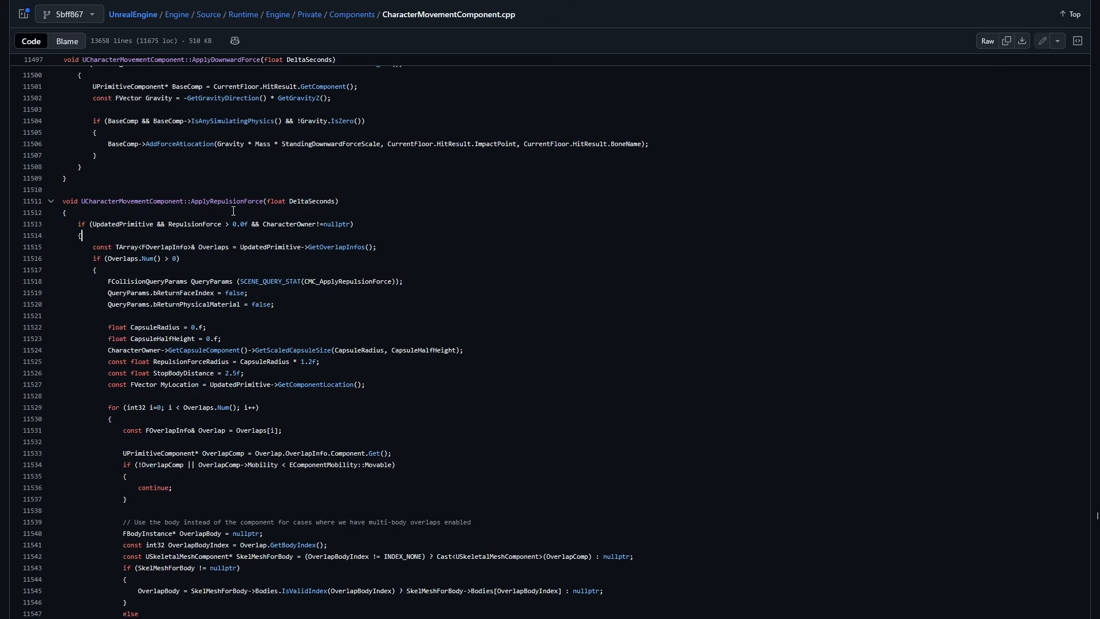
In CharacterMovementComponent.cpp on GitHub, read through the ApplyRepulsionForce function down to its AddRadialForceToBody call.
left_click_drag(231, 211, 278, 262)
left_click(278, 262)
scroll(278, 262, "down", 3)
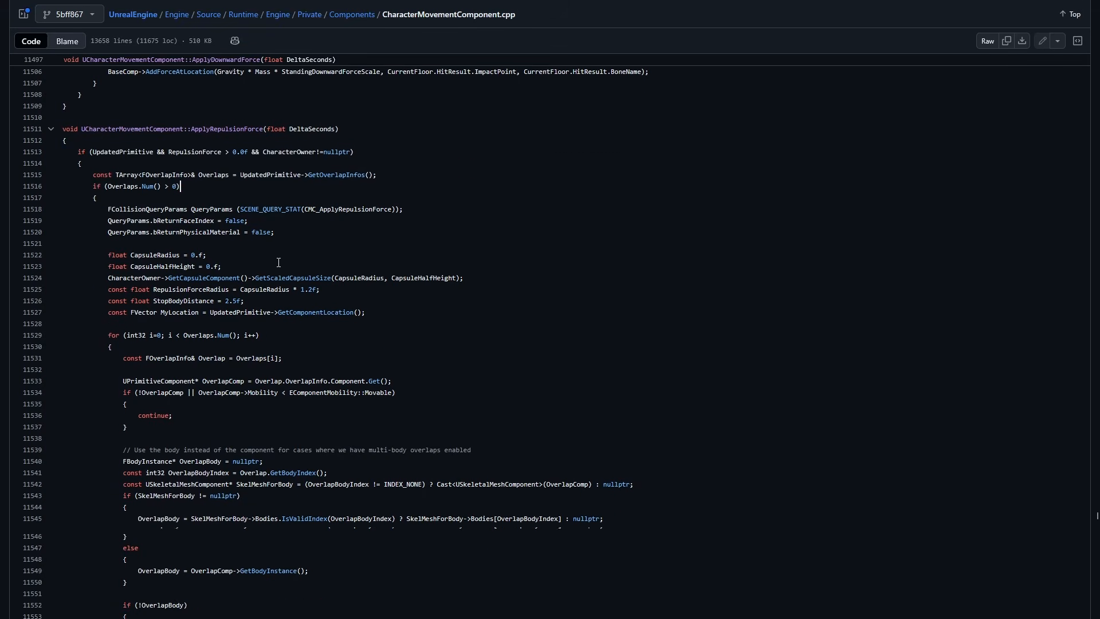
scroll(278, 262, "down", 9)
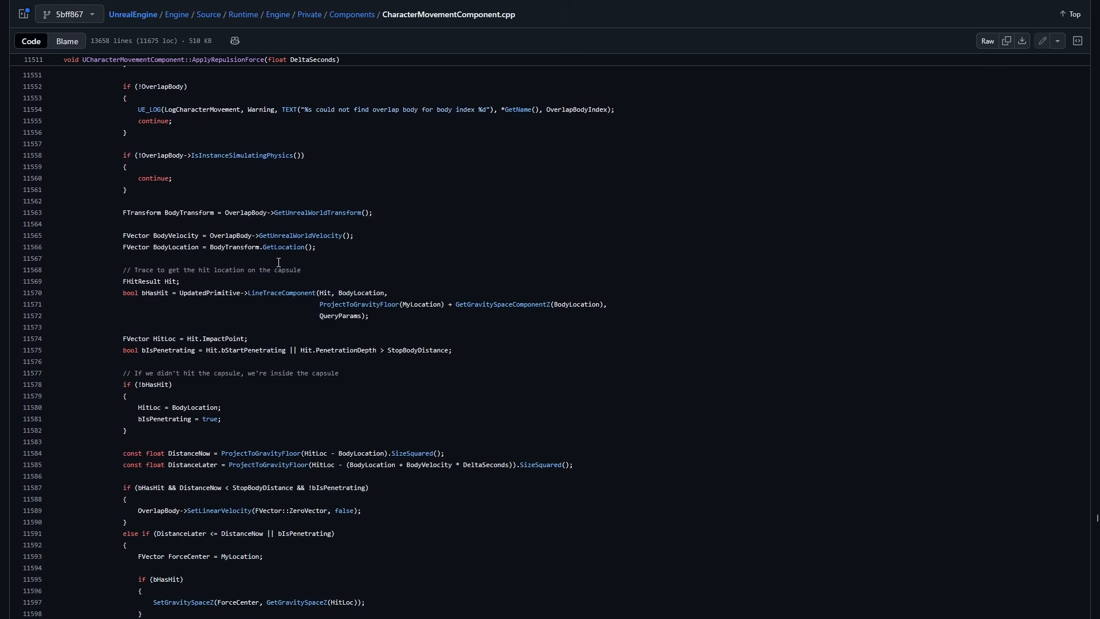
scroll(278, 263, "down", 3)
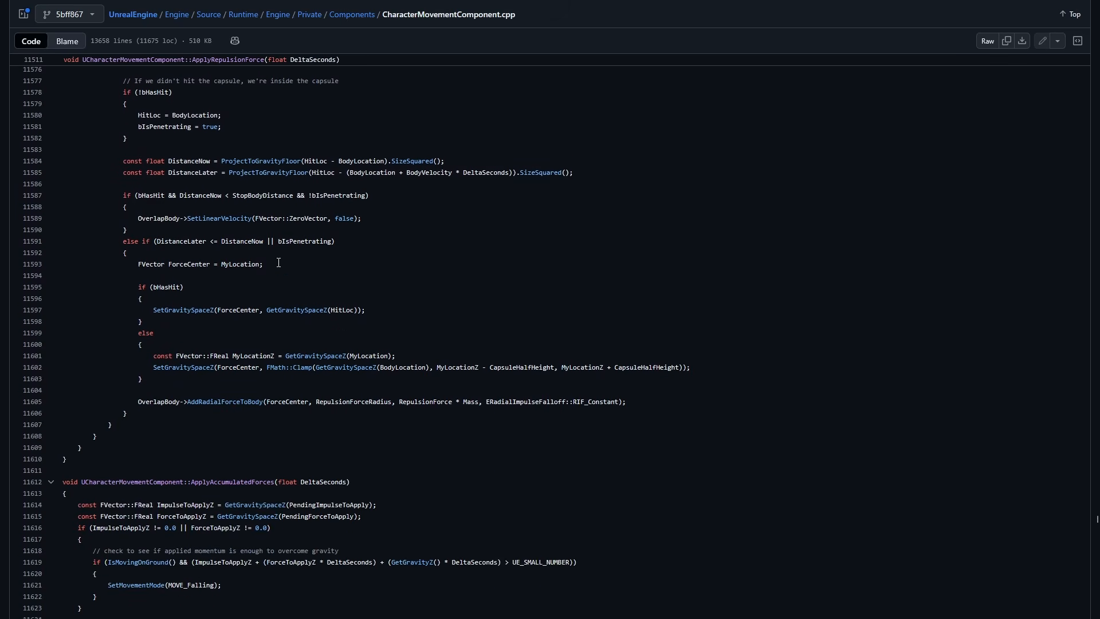
scroll(279, 262, "down", 3)
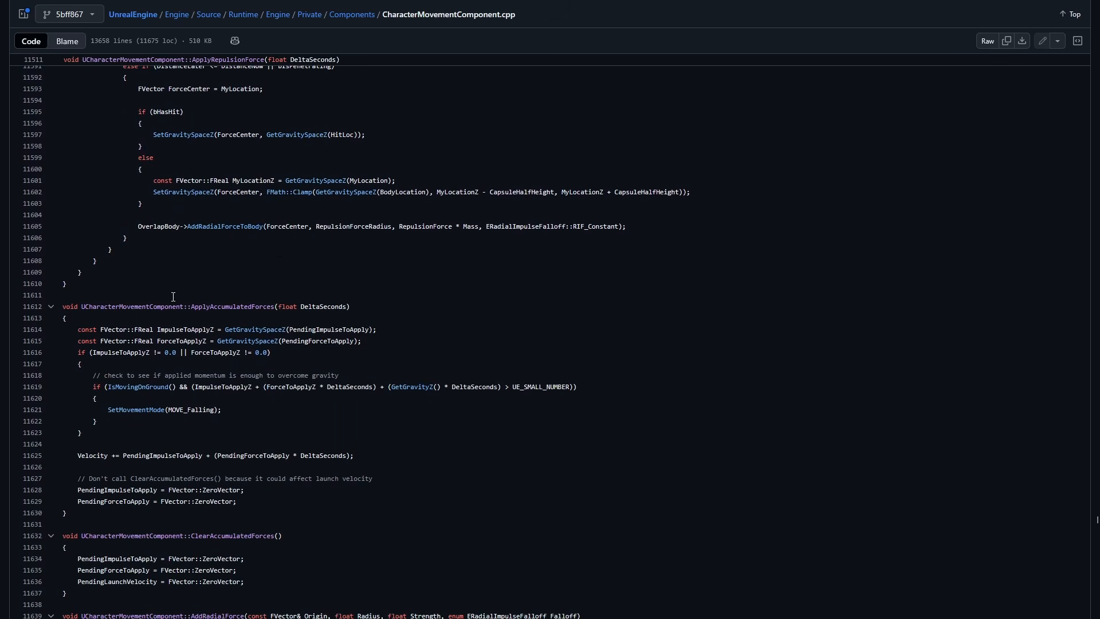
Examine the ApplyAccumulatedForces function and the line that adds the pending impulse and force to Velocity.
left_click_drag(145, 307, 256, 308)
scroll(188, 342, "down", 1)
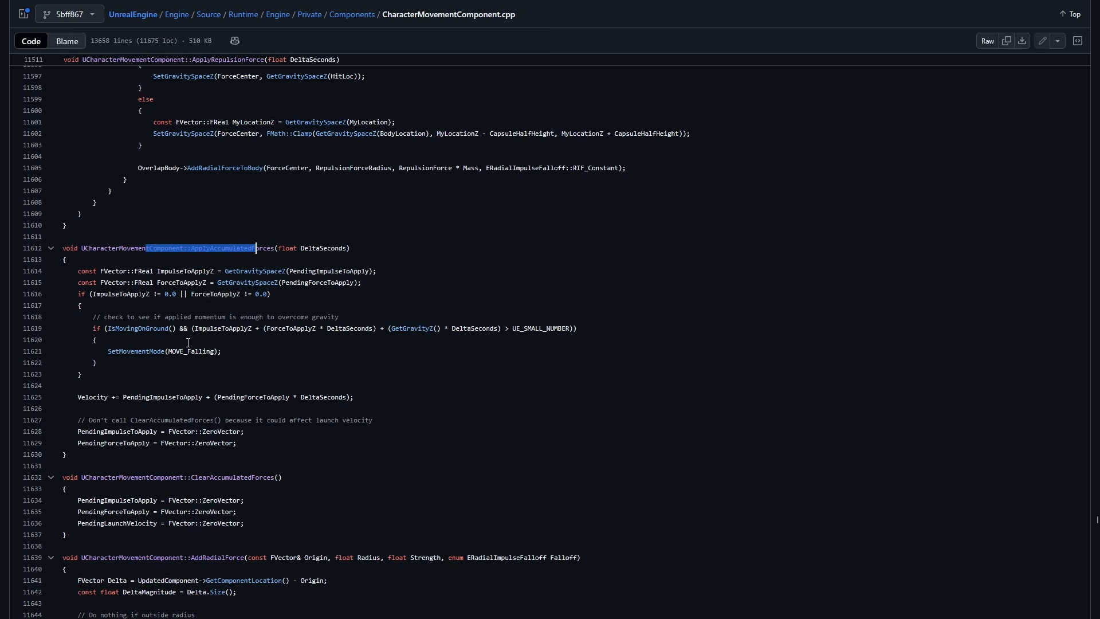
left_click_drag(116, 400, 294, 399)
left_click(367, 397)
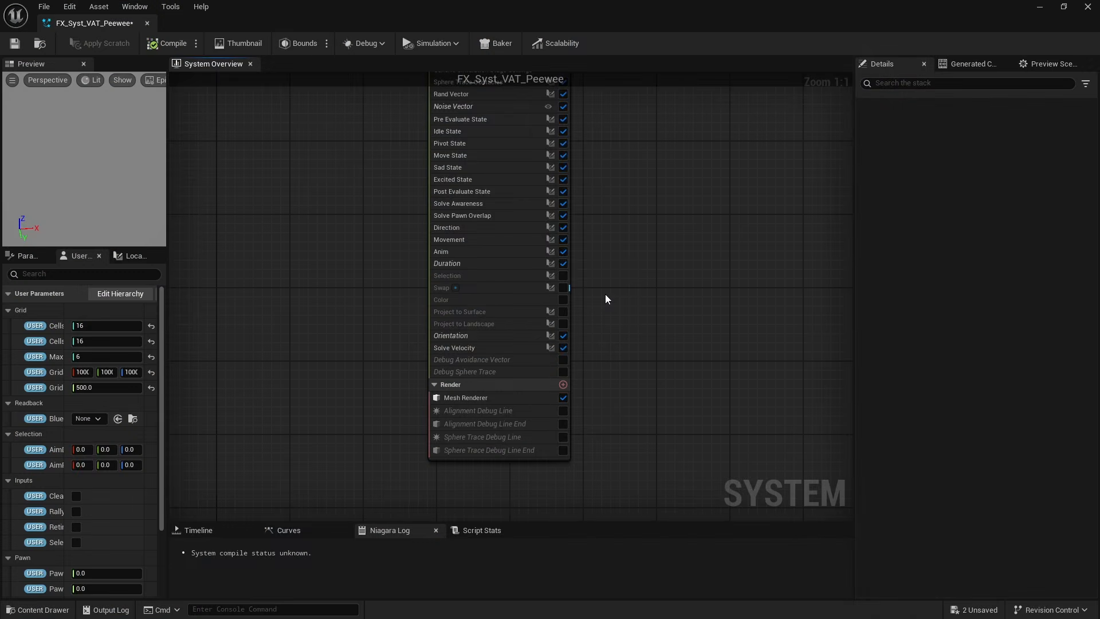
Back in the Niagara system overview, enable Project to Surface in the Update stage and leave Project to Landscape disabled.
left_click(562, 312)
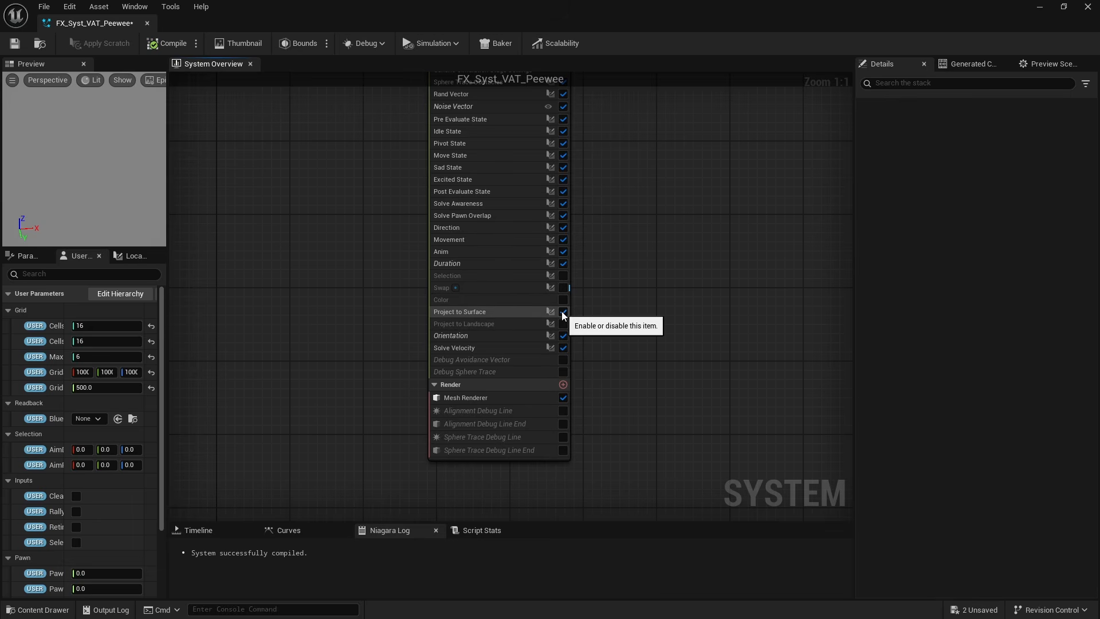
left_click(562, 311)
left_click(562, 324)
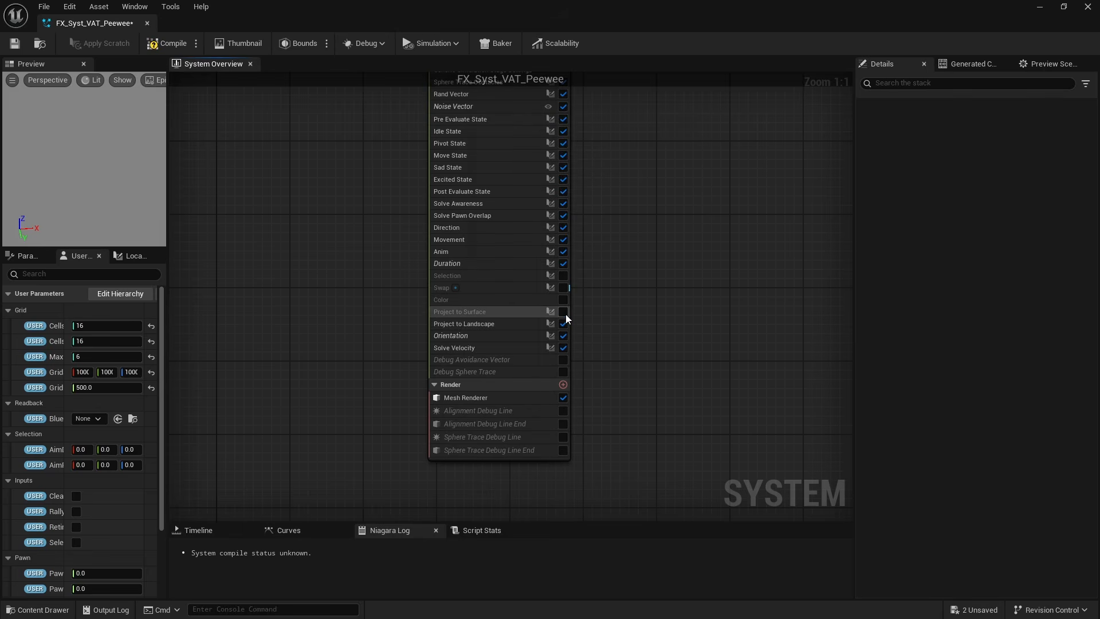
left_click(564, 312)
left_click(563, 323)
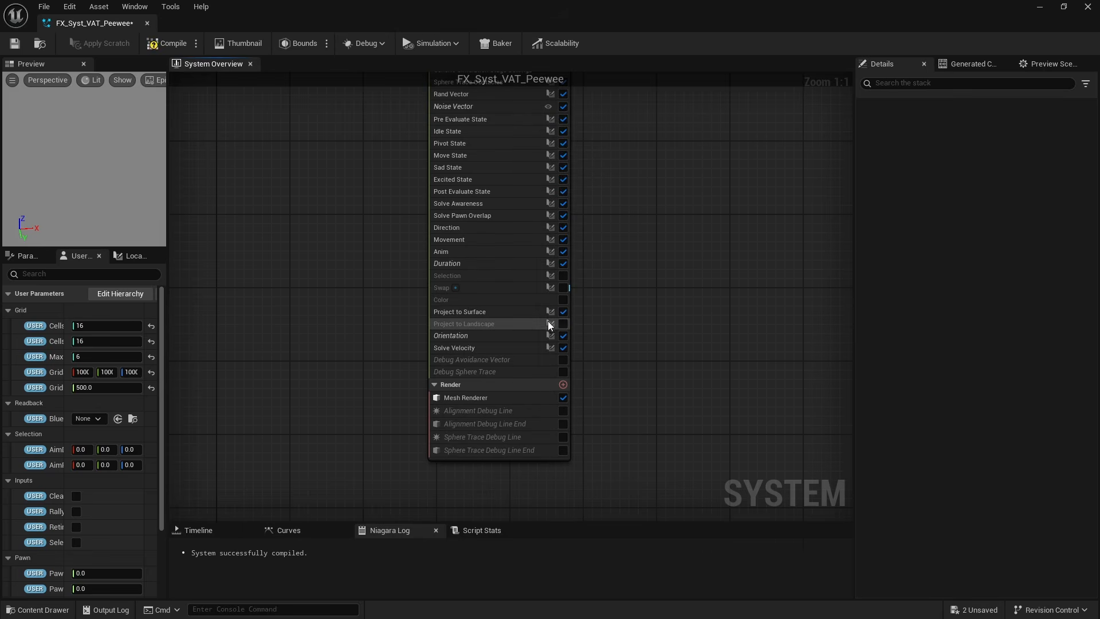
Open the Project to Surface module and examine its distance field query and nearest-surface position projection in the Visual Studio Code copy.
double_click(501, 310)
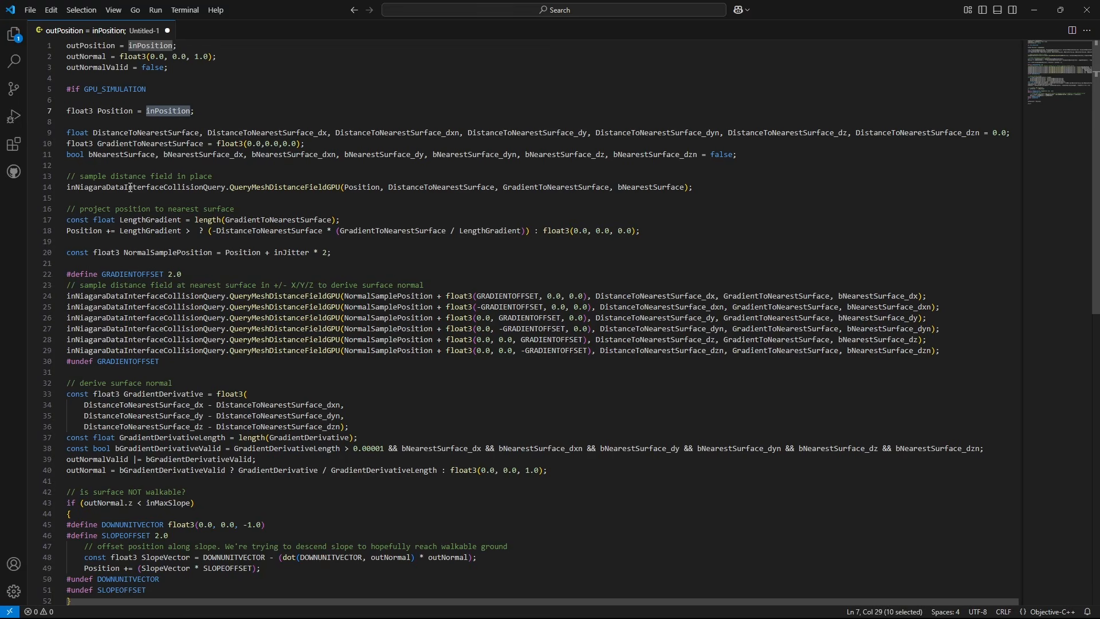
double_click(131, 187)
double_click(286, 188)
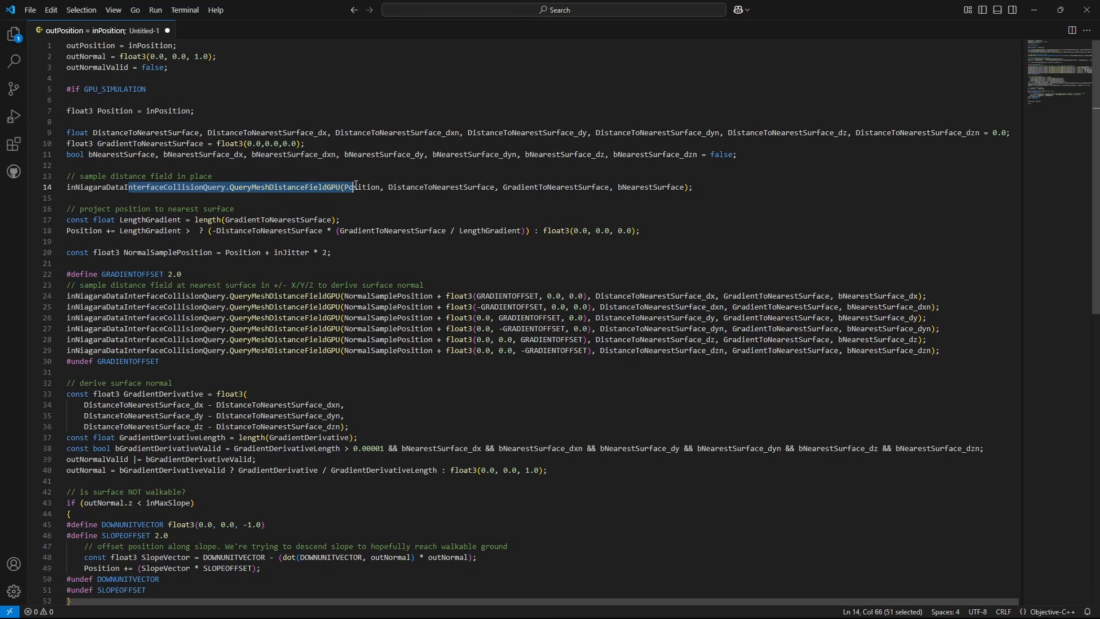
double_click(356, 188)
double_click(84, 231)
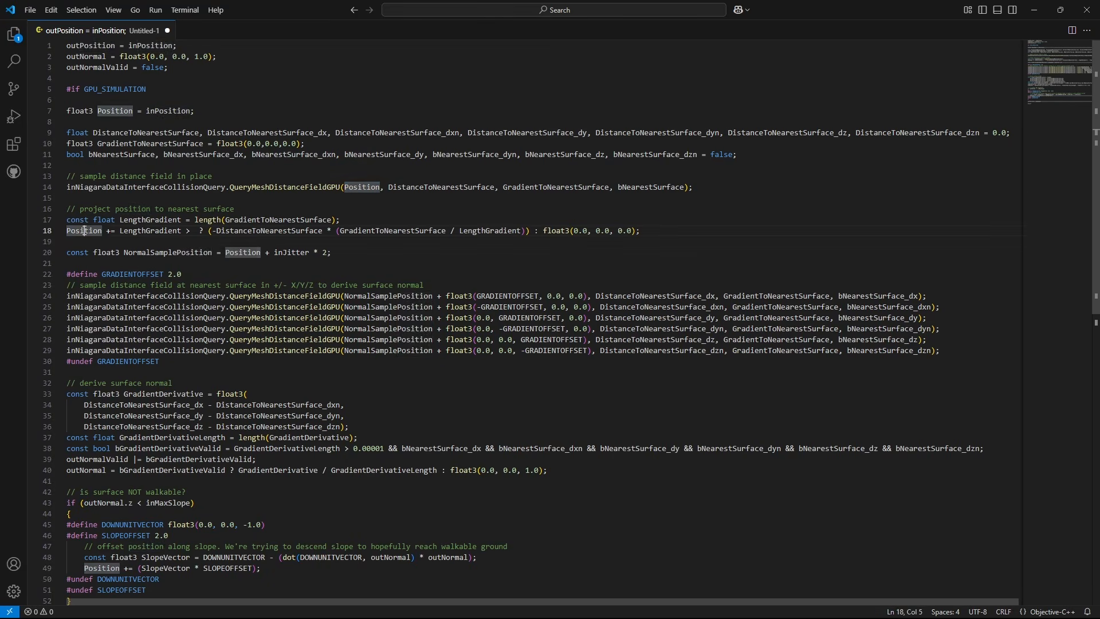
left_click(527, 231, "shift")
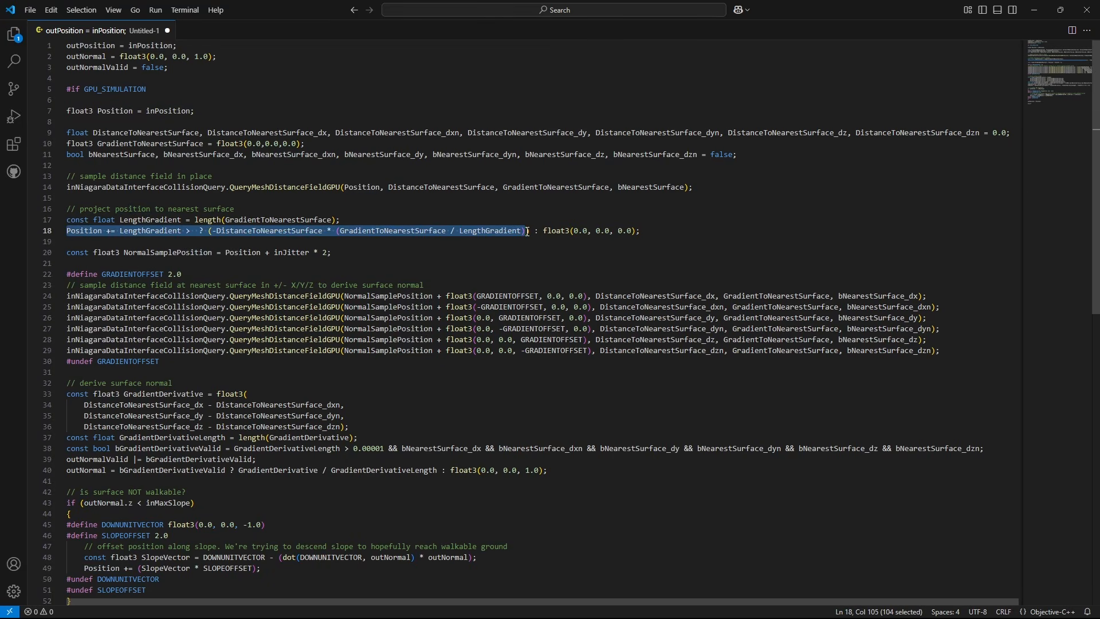
double_click(189, 252)
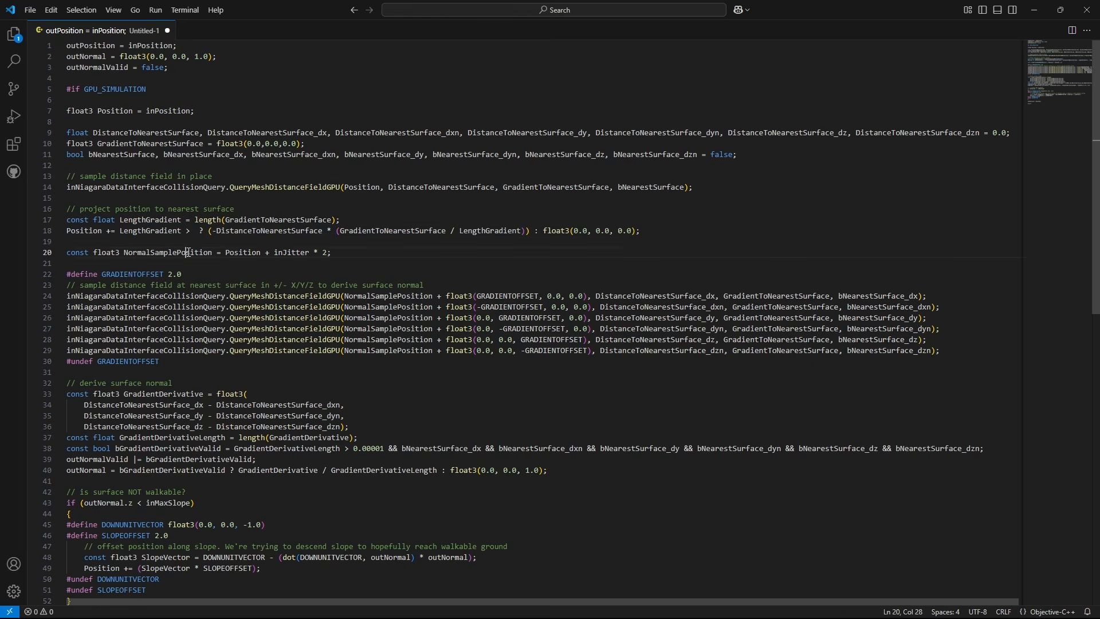
Examine the six offset distance field samples and the gradient derivative code that computes outNormal.
left_click_drag(174, 297, 238, 350)
scroll(238, 355, "down", 2)
left_click(116, 413)
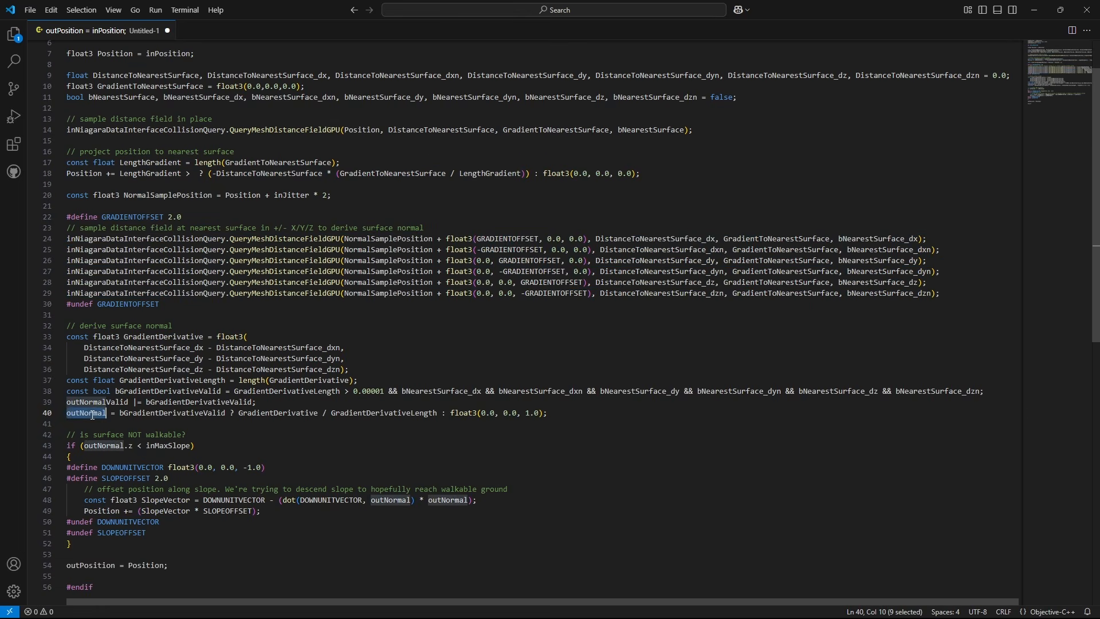
left_click(239, 414)
left_click(434, 414, "shift")
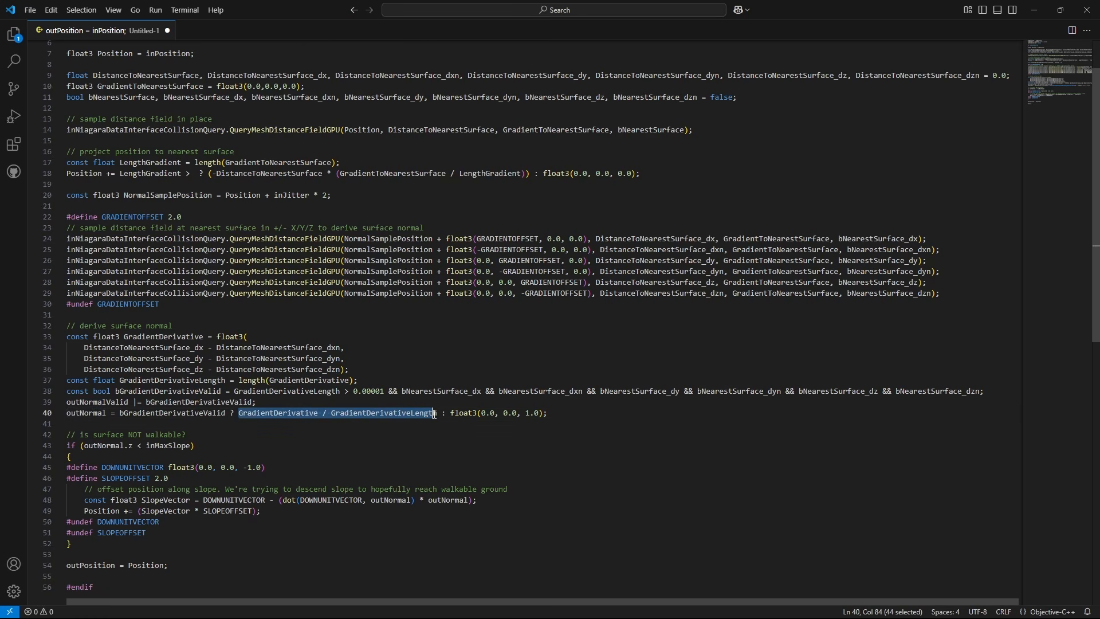
Examine the walkability check against inMaxSlope and the DOWNUNITVECTOR and SlopeVector code that offsets Position down the slope.
scroll(283, 395, "down", 3)
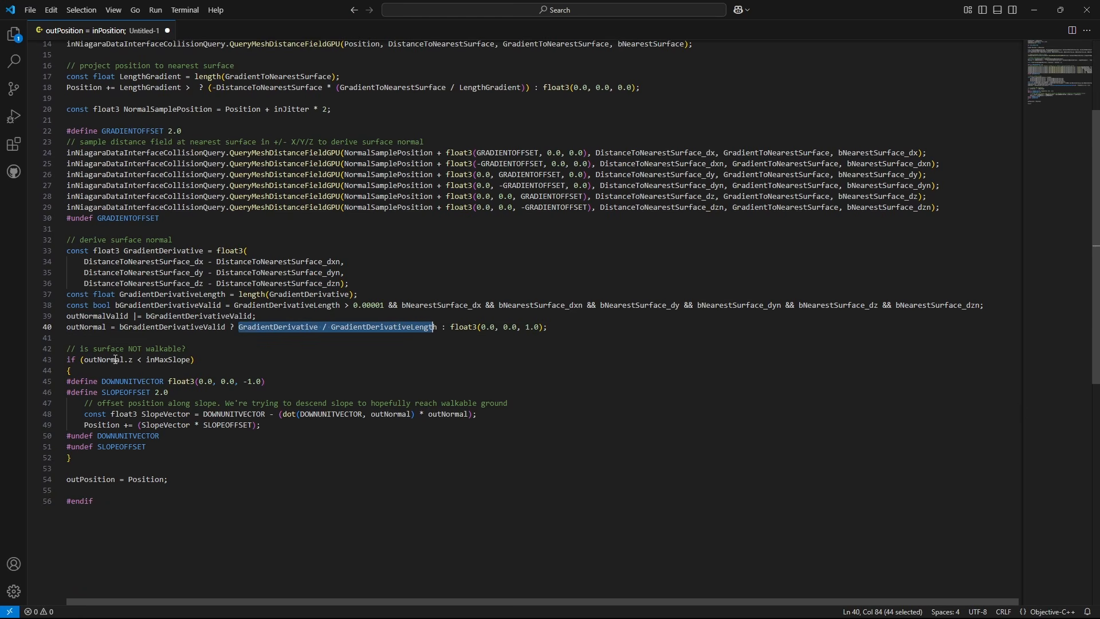
left_click(84, 359)
left_click(193, 359, "shift")
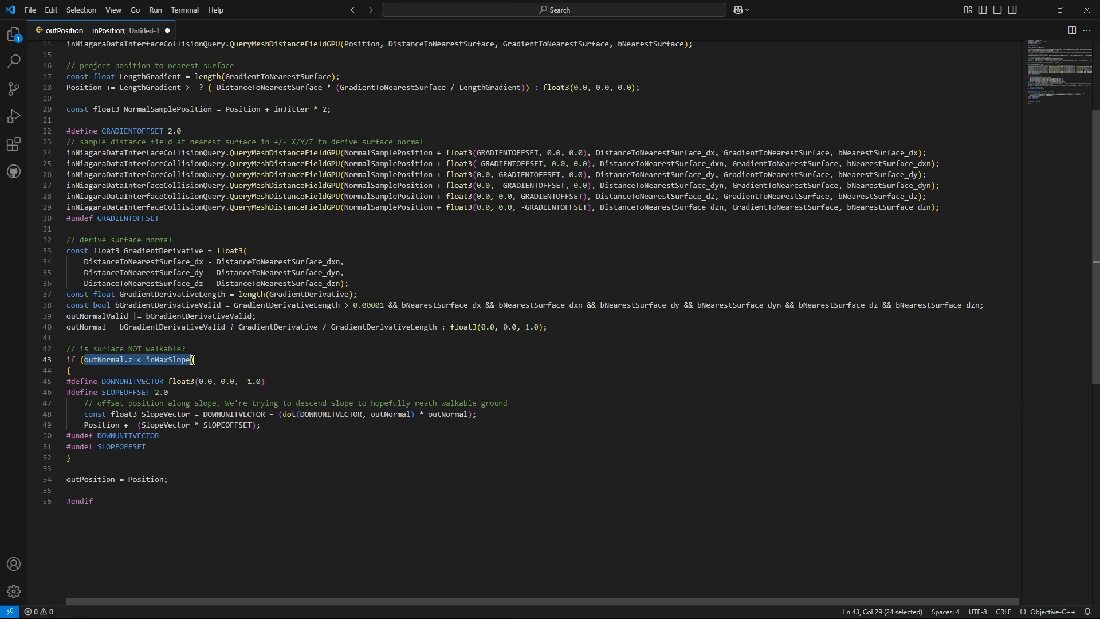
left_click(168, 382)
left_click(266, 382, "shift")
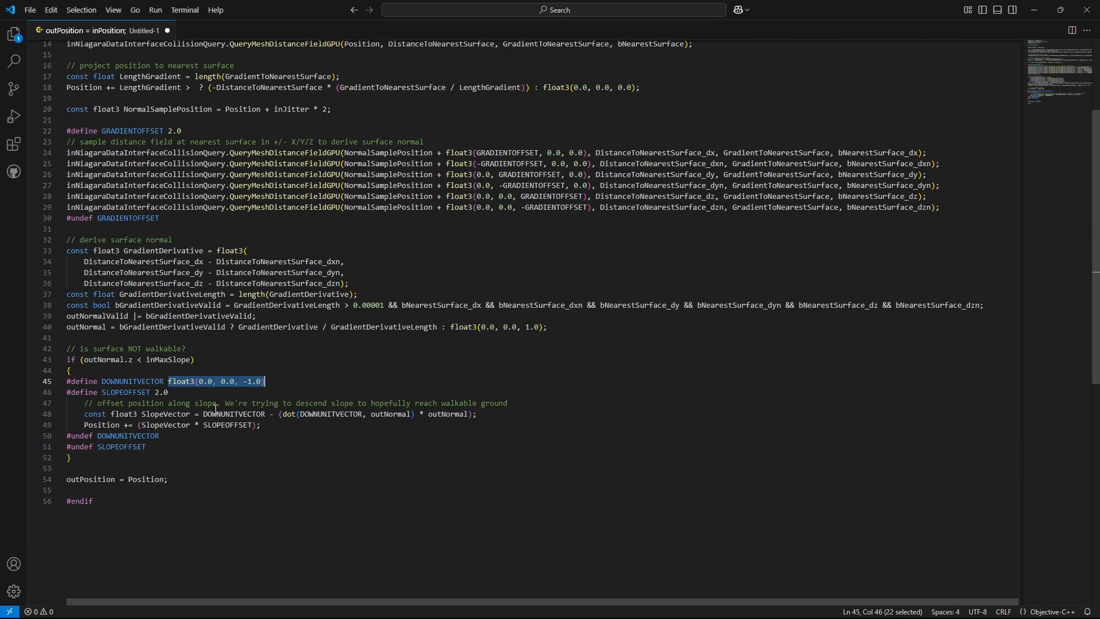
left_click_drag(203, 414, 462, 413)
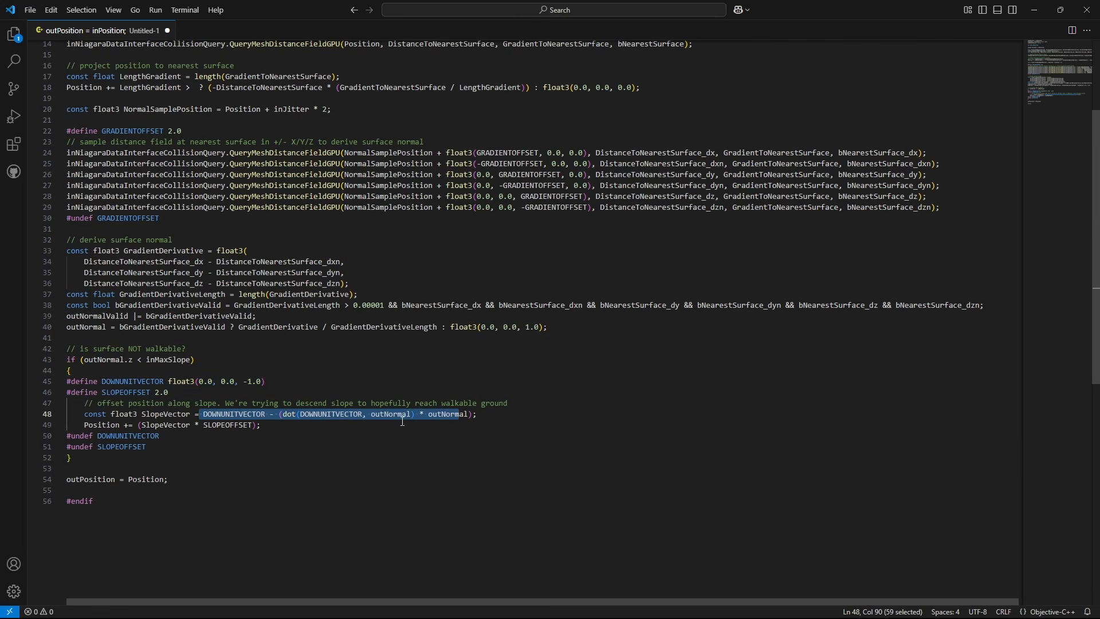
left_click(85, 426)
left_click(286, 425, "shift")
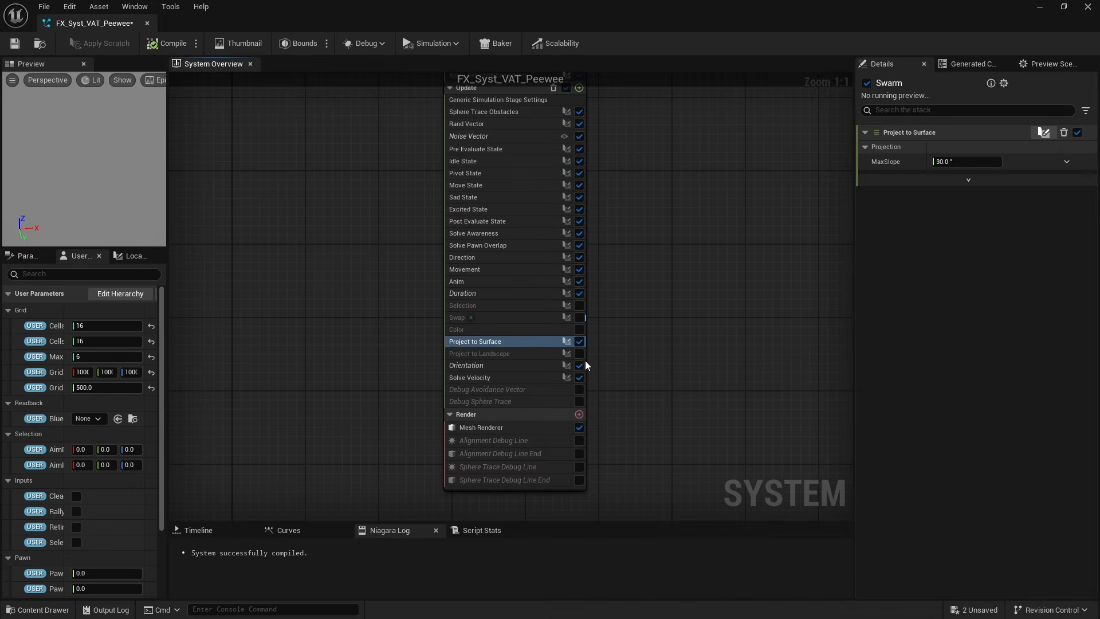
Enable the Project to Landscape module in Niagara and open its script to examine the GetHeight and GetWorldNormal landscape sampling code.
left_click(579, 354)
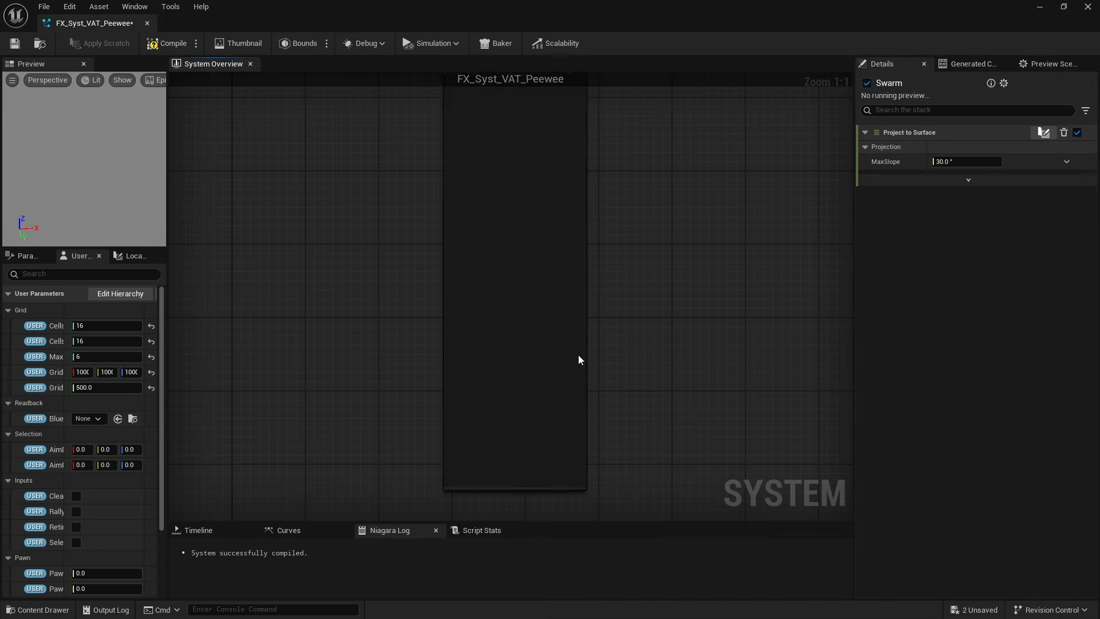
left_click(510, 355)
double_click(511, 355)
scroll(385, 372, "up", 5)
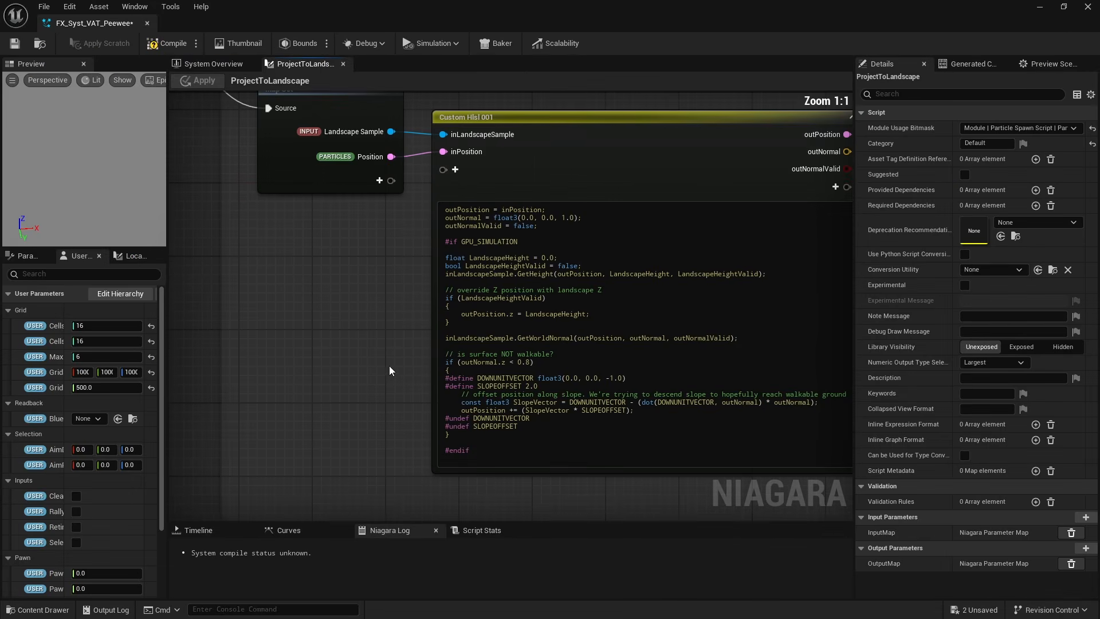
left_click_drag(382, 261, 669, 258)
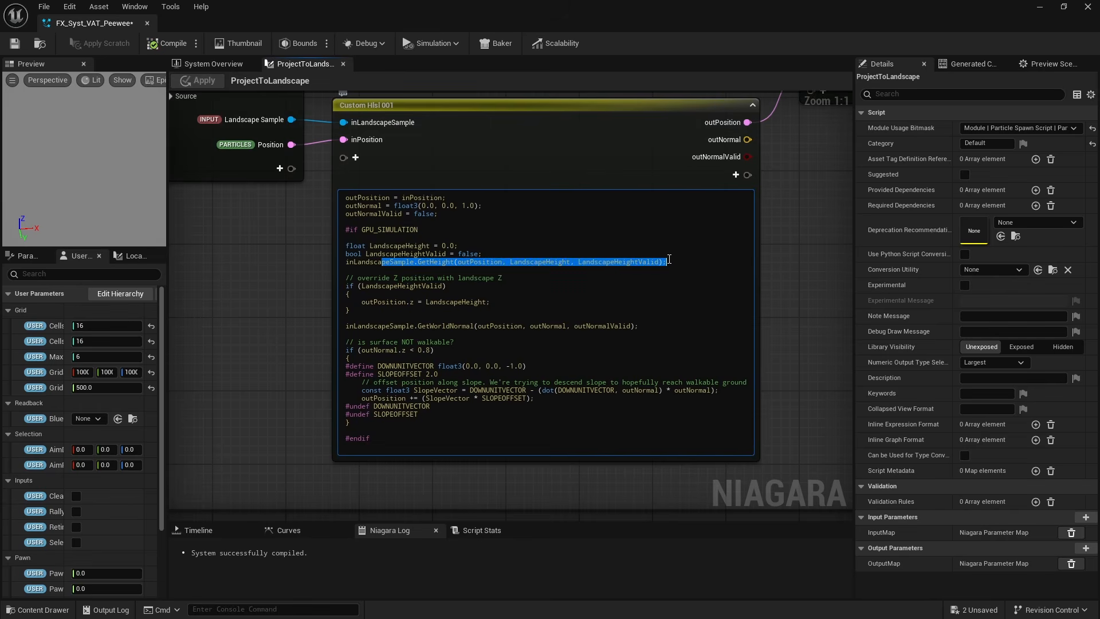
left_click_drag(351, 310, 638, 323)
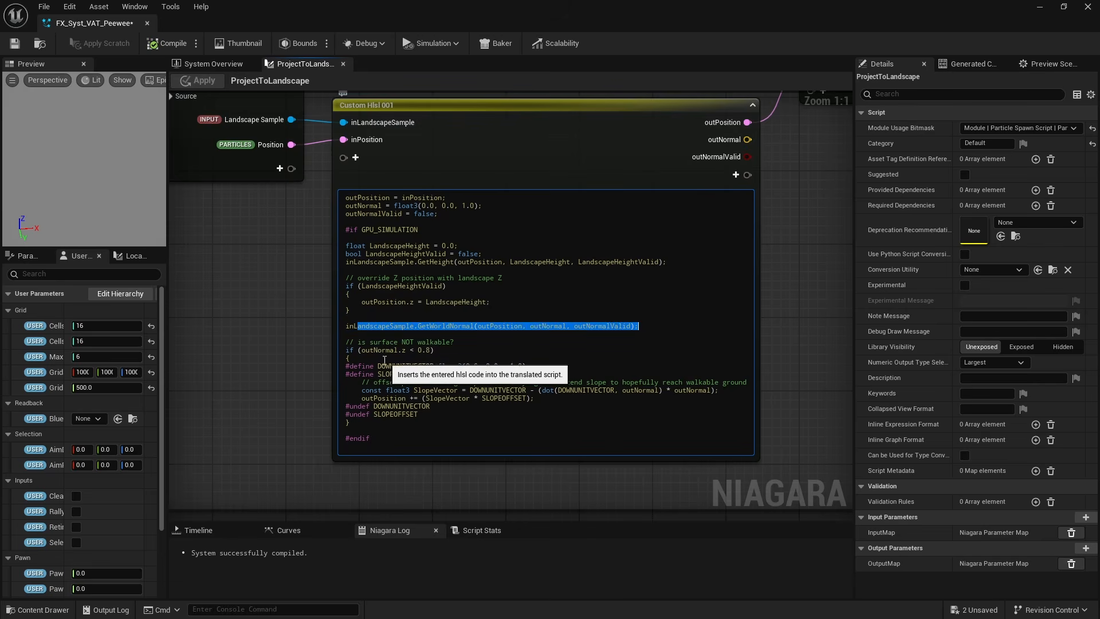
Examine the landscape script's walkability check on outNormal.z < 0.8 and the SlopeVector code that offsets outPosition down the slope.
left_click_drag(350, 358, 349, 349)
left_click_drag(373, 390, 547, 397)
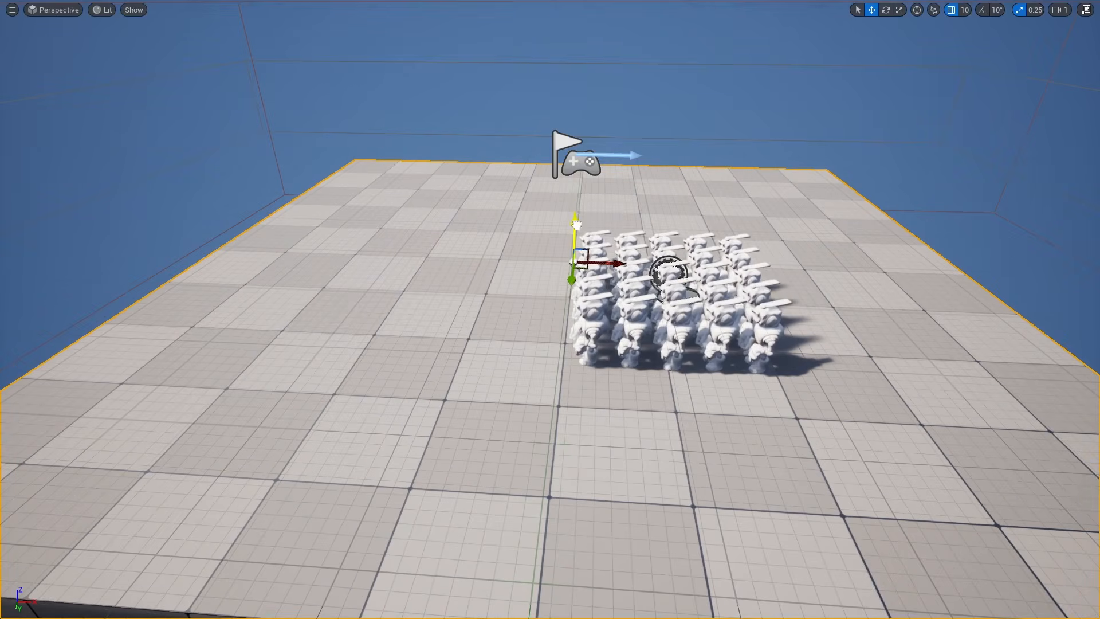
Rotate the floor in the level viewport to tilt the surface beneath the group of units.
key("e")
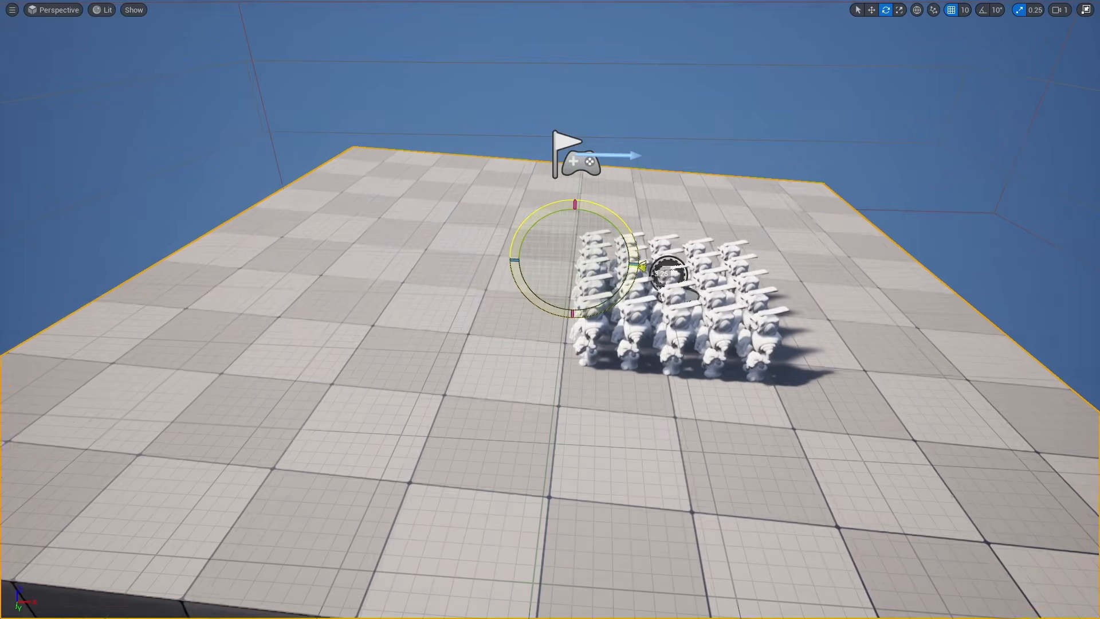
mouse_move(634, 265)
left_mouse_down()
mouse_move(628, 296)
mouse_move(633, 224)
mouse_move(641, 258)
left_mouse_up()
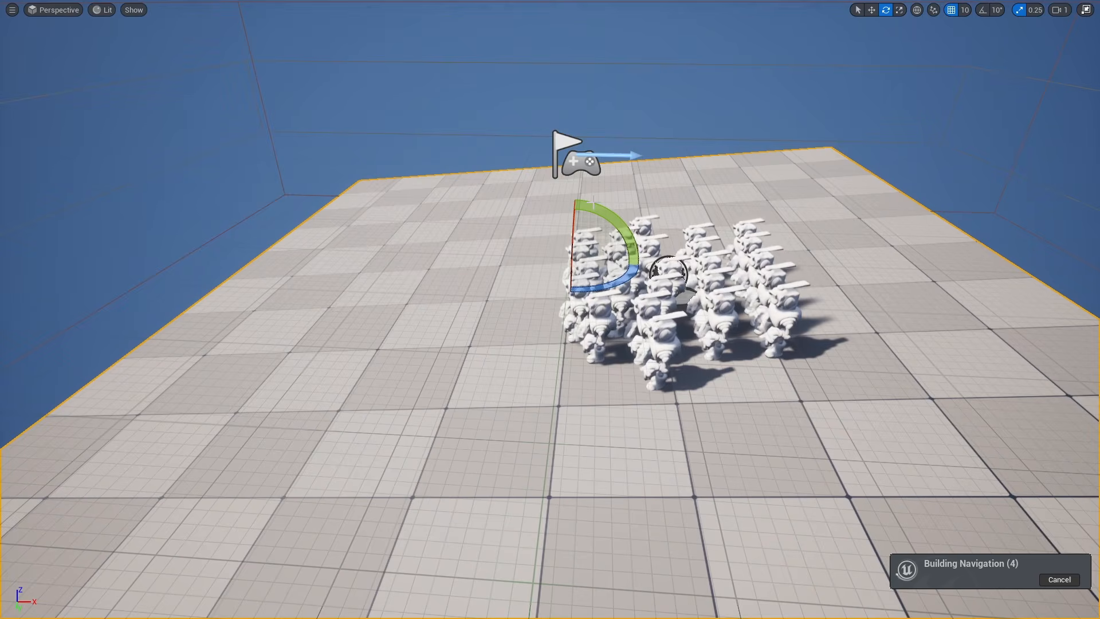
Return to the Niagara system and review the Solve Awareness, Solve Pawn Overlap and Project to Surface module settings.
key("alt+Tab")
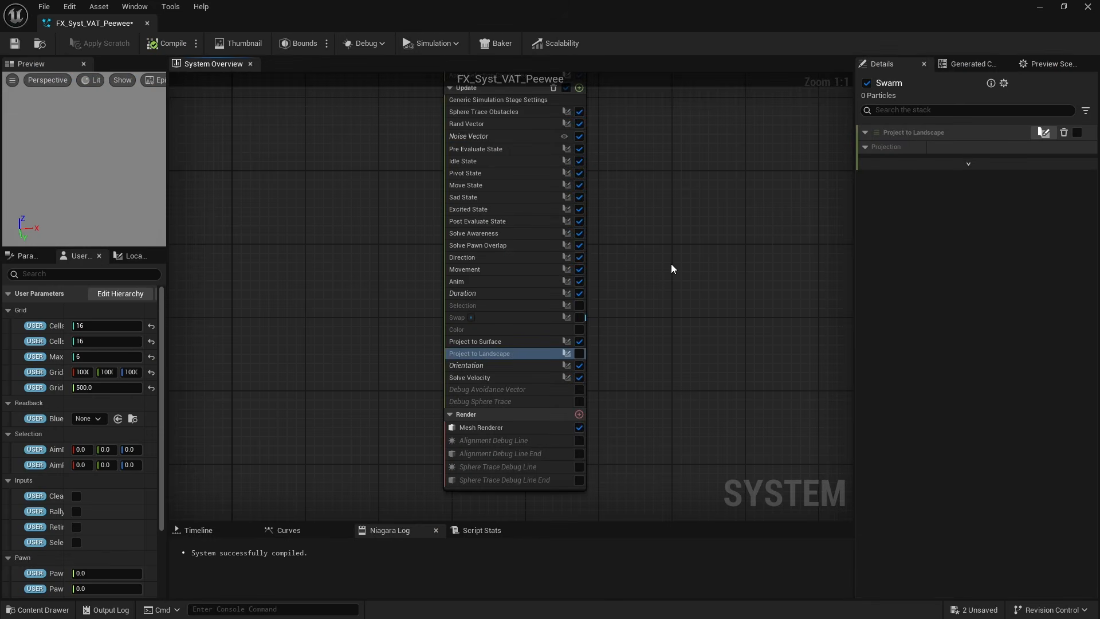
left_click(523, 232)
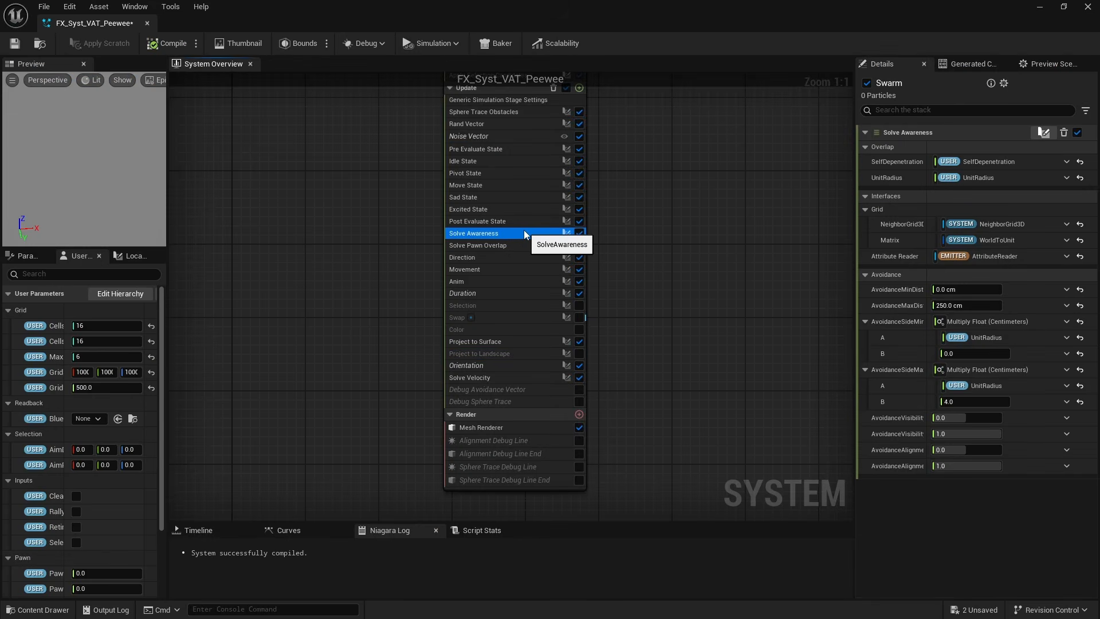
left_click(507, 246)
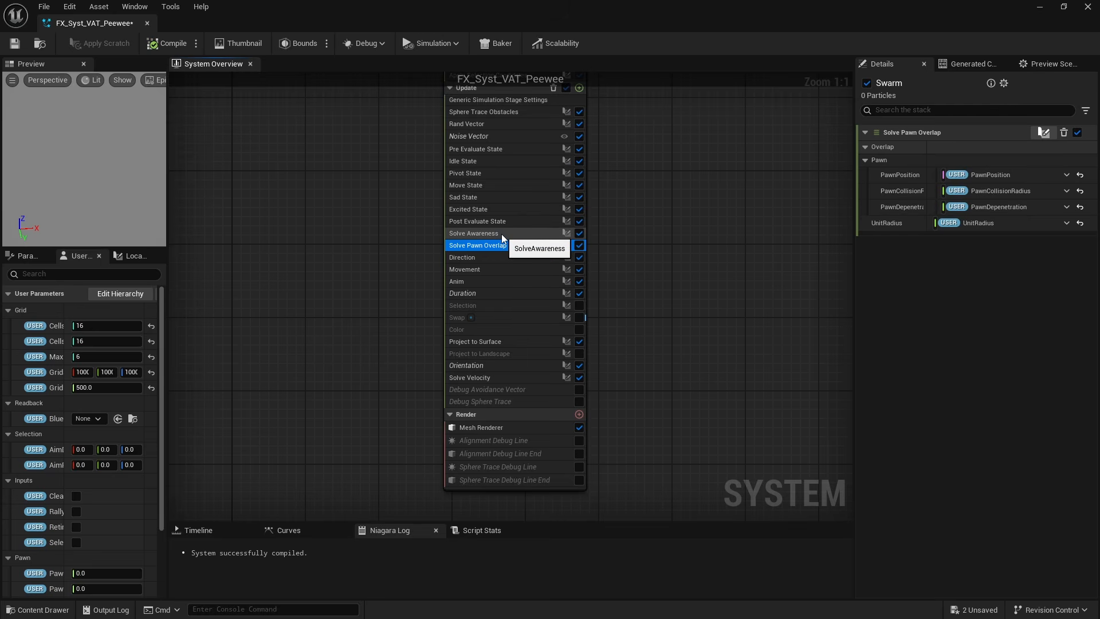
left_click(486, 341)
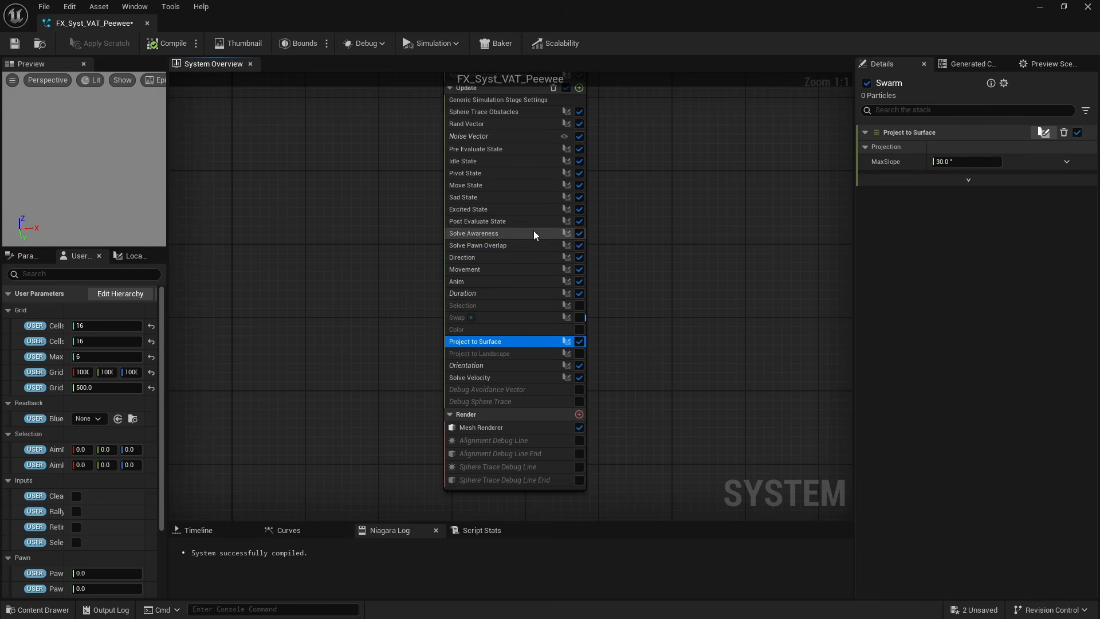
left_click(507, 233)
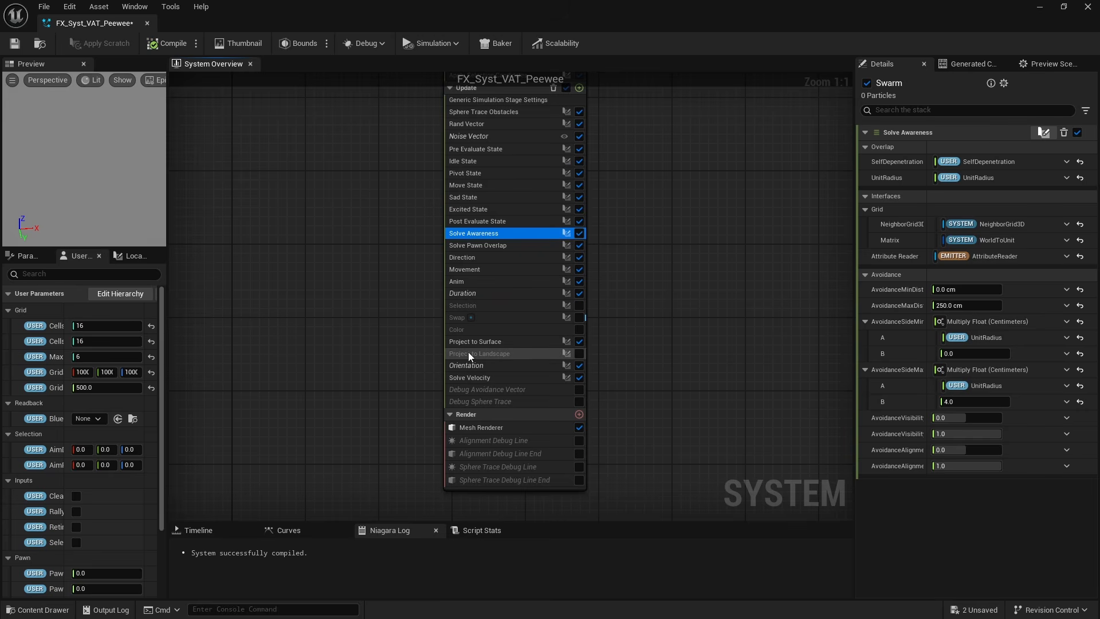
Select the Update simulation stage and inspect its Num Iterations setting without changing the value.
right_click_drag(682, 177, 673, 248)
left_click(506, 161)
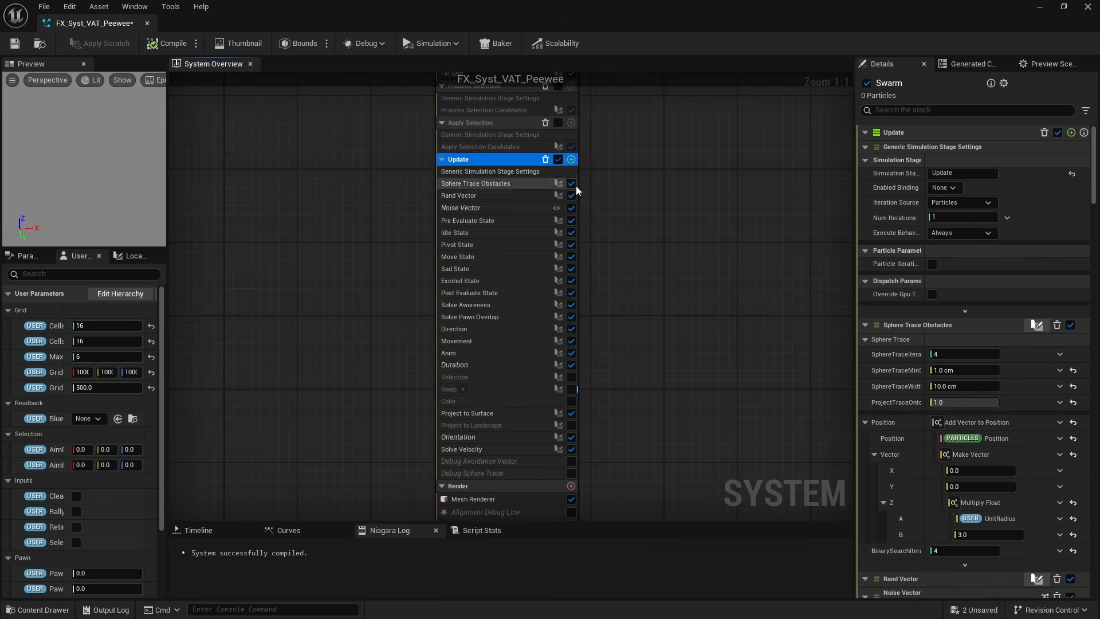
left_click(953, 217)
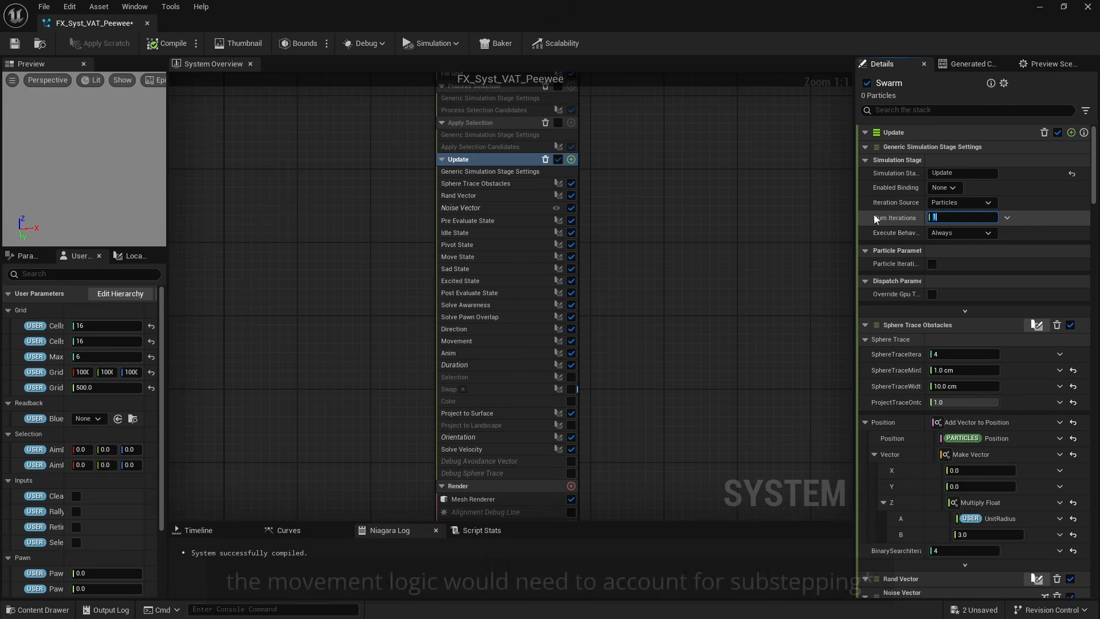
left_click(669, 214)
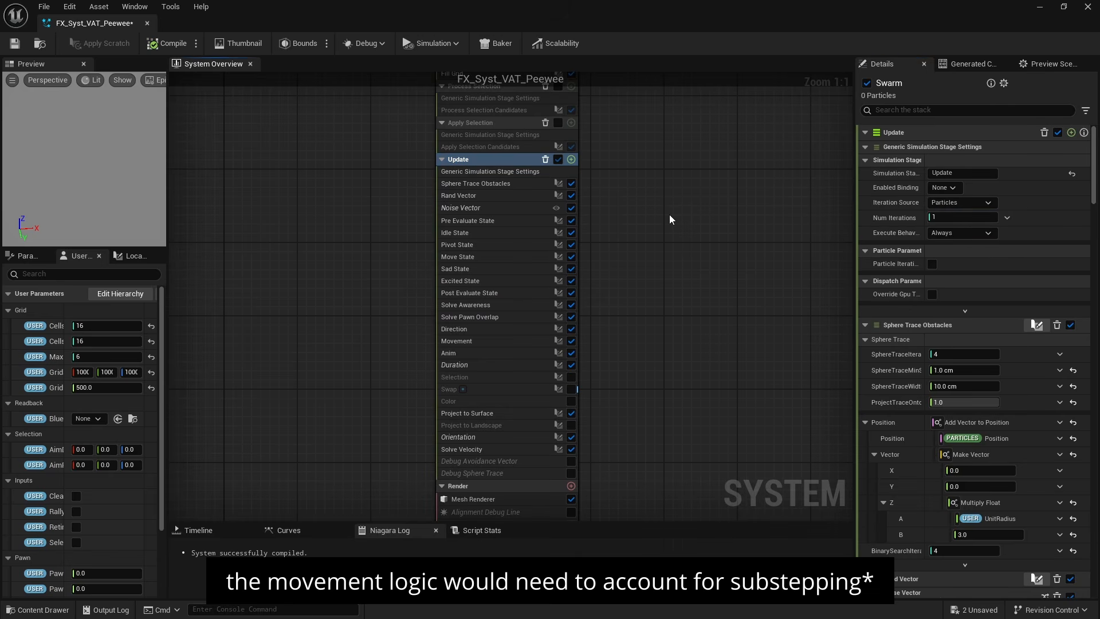